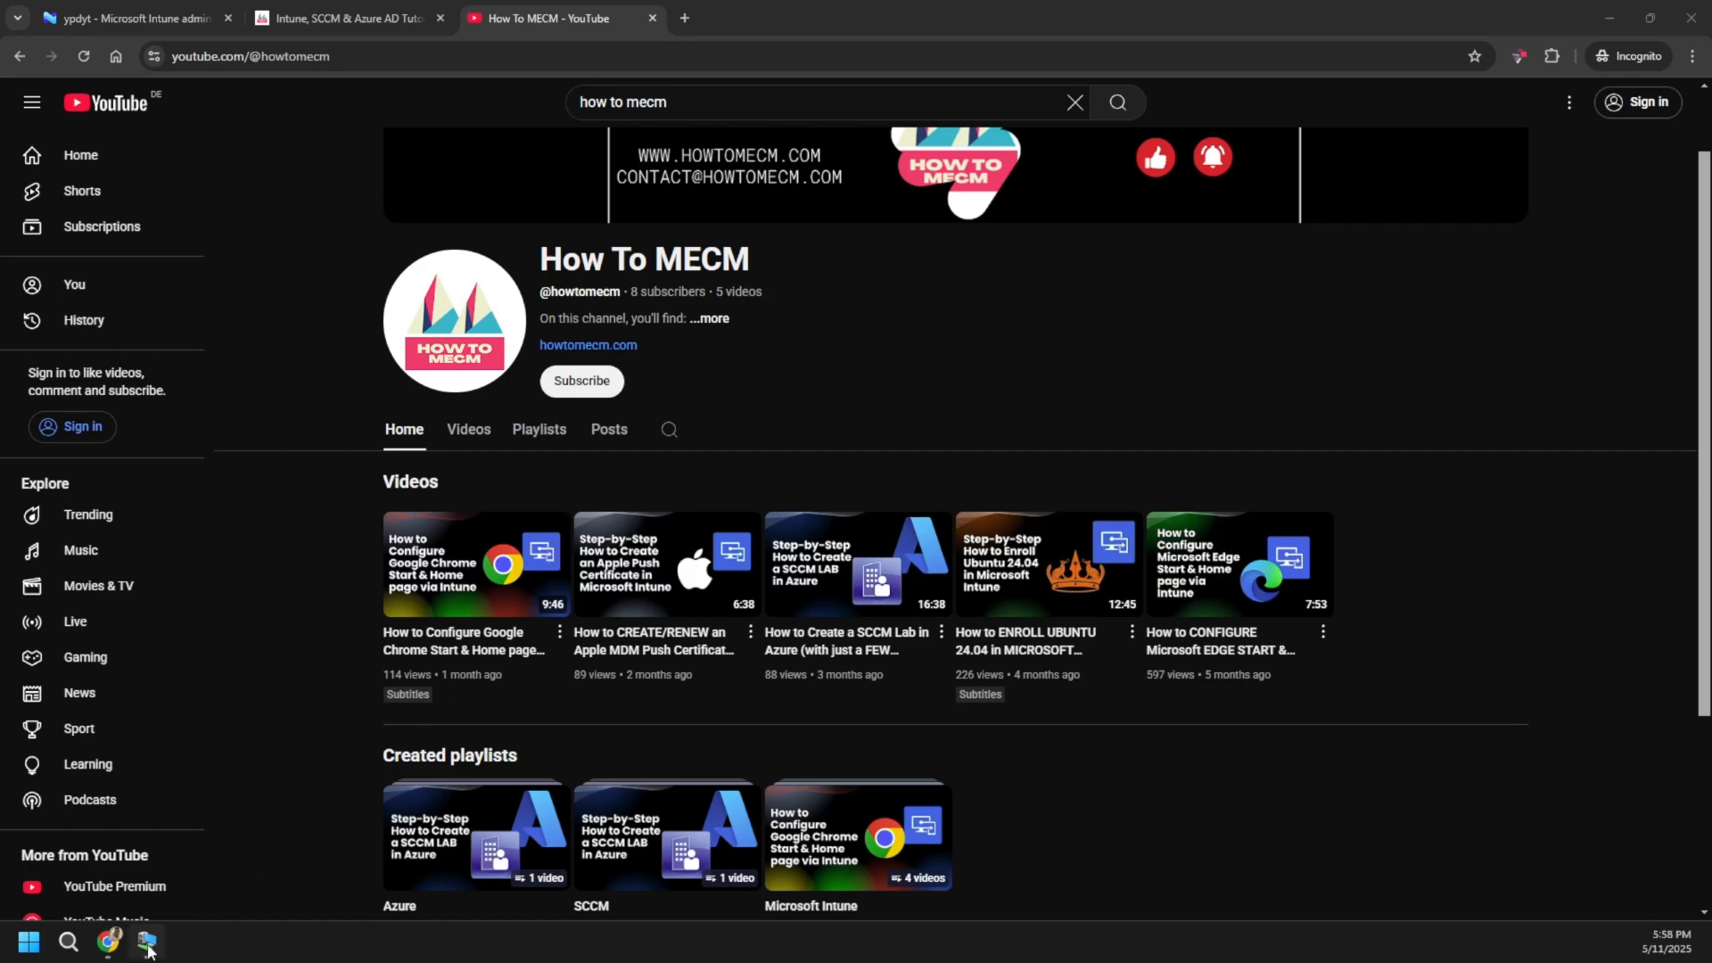
- Bring the Windows 11 virtual machine window forward from its taskbar thumbnail
mouse_move(149, 951)
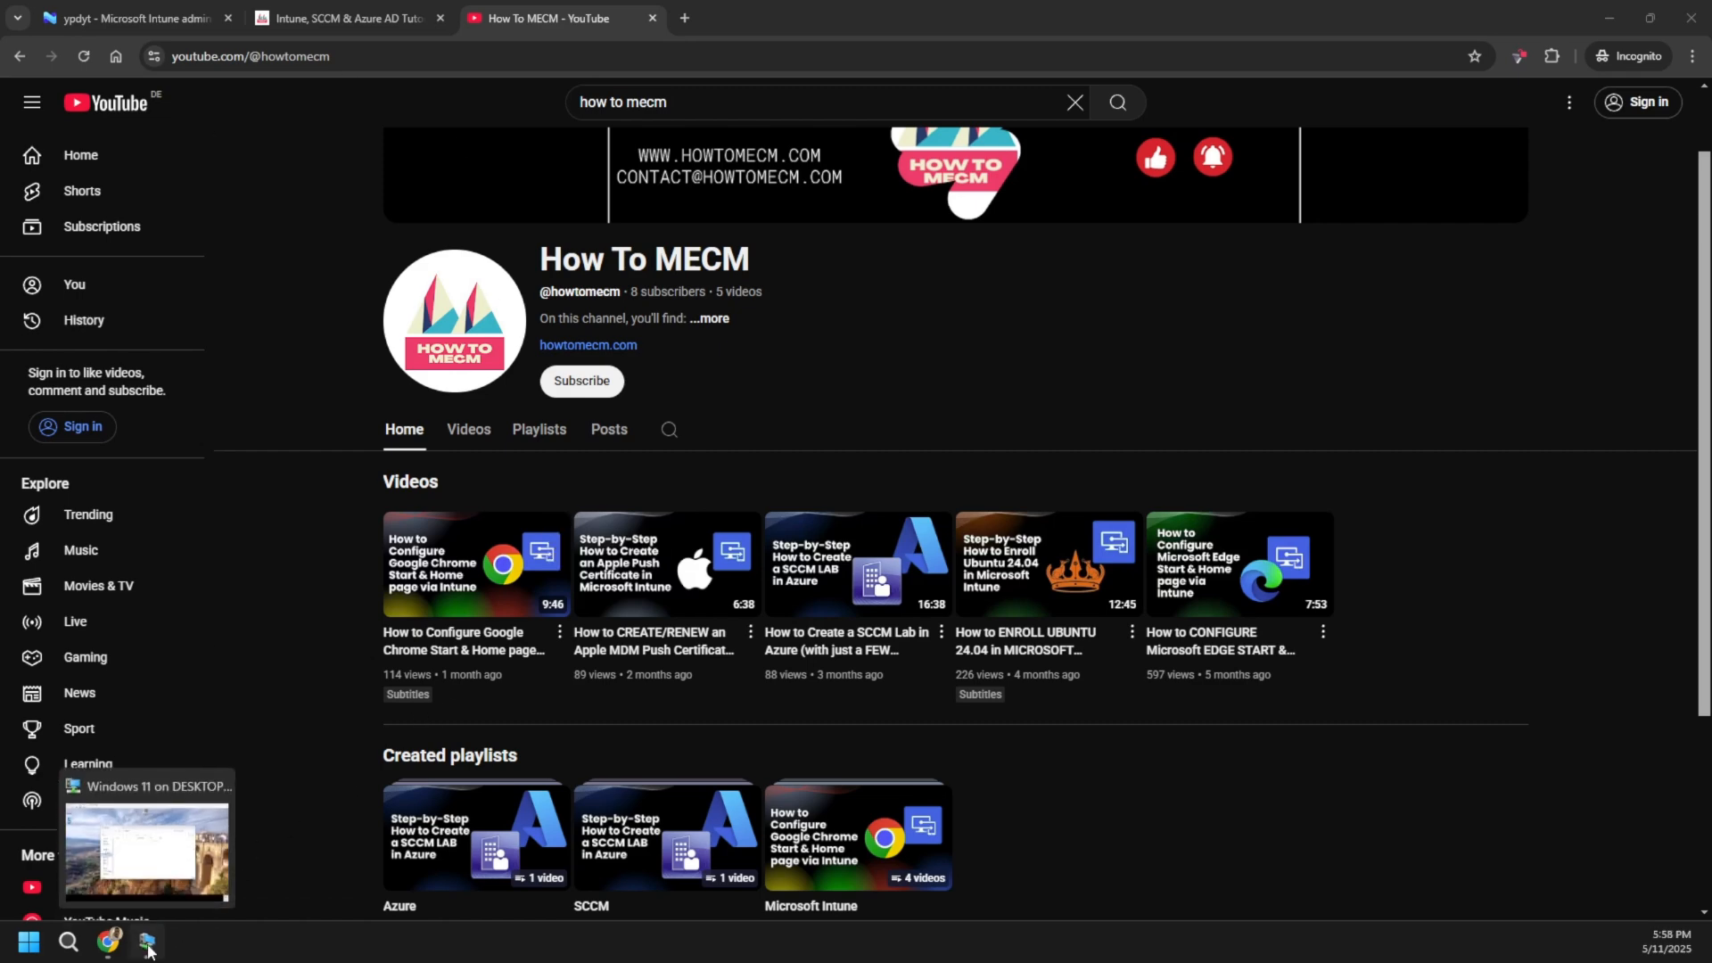
click(147, 945)
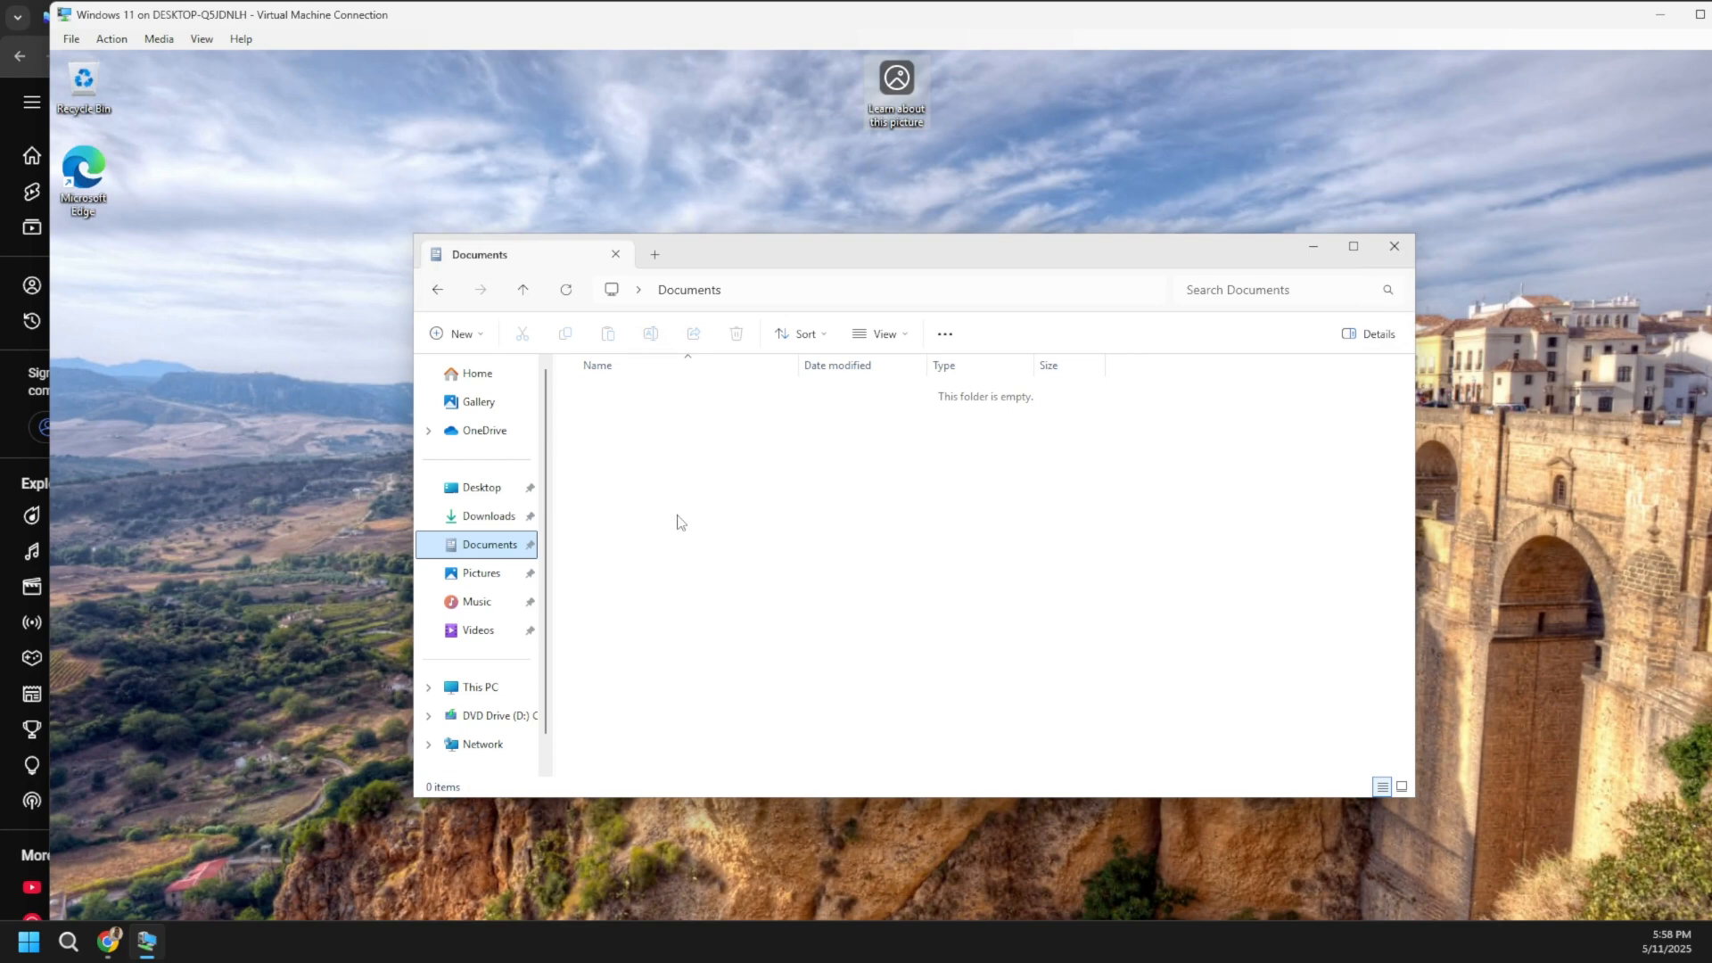
- Check that the Documents folder's Properties location is the local user profile, then return to Chrome
right_click(492, 550)
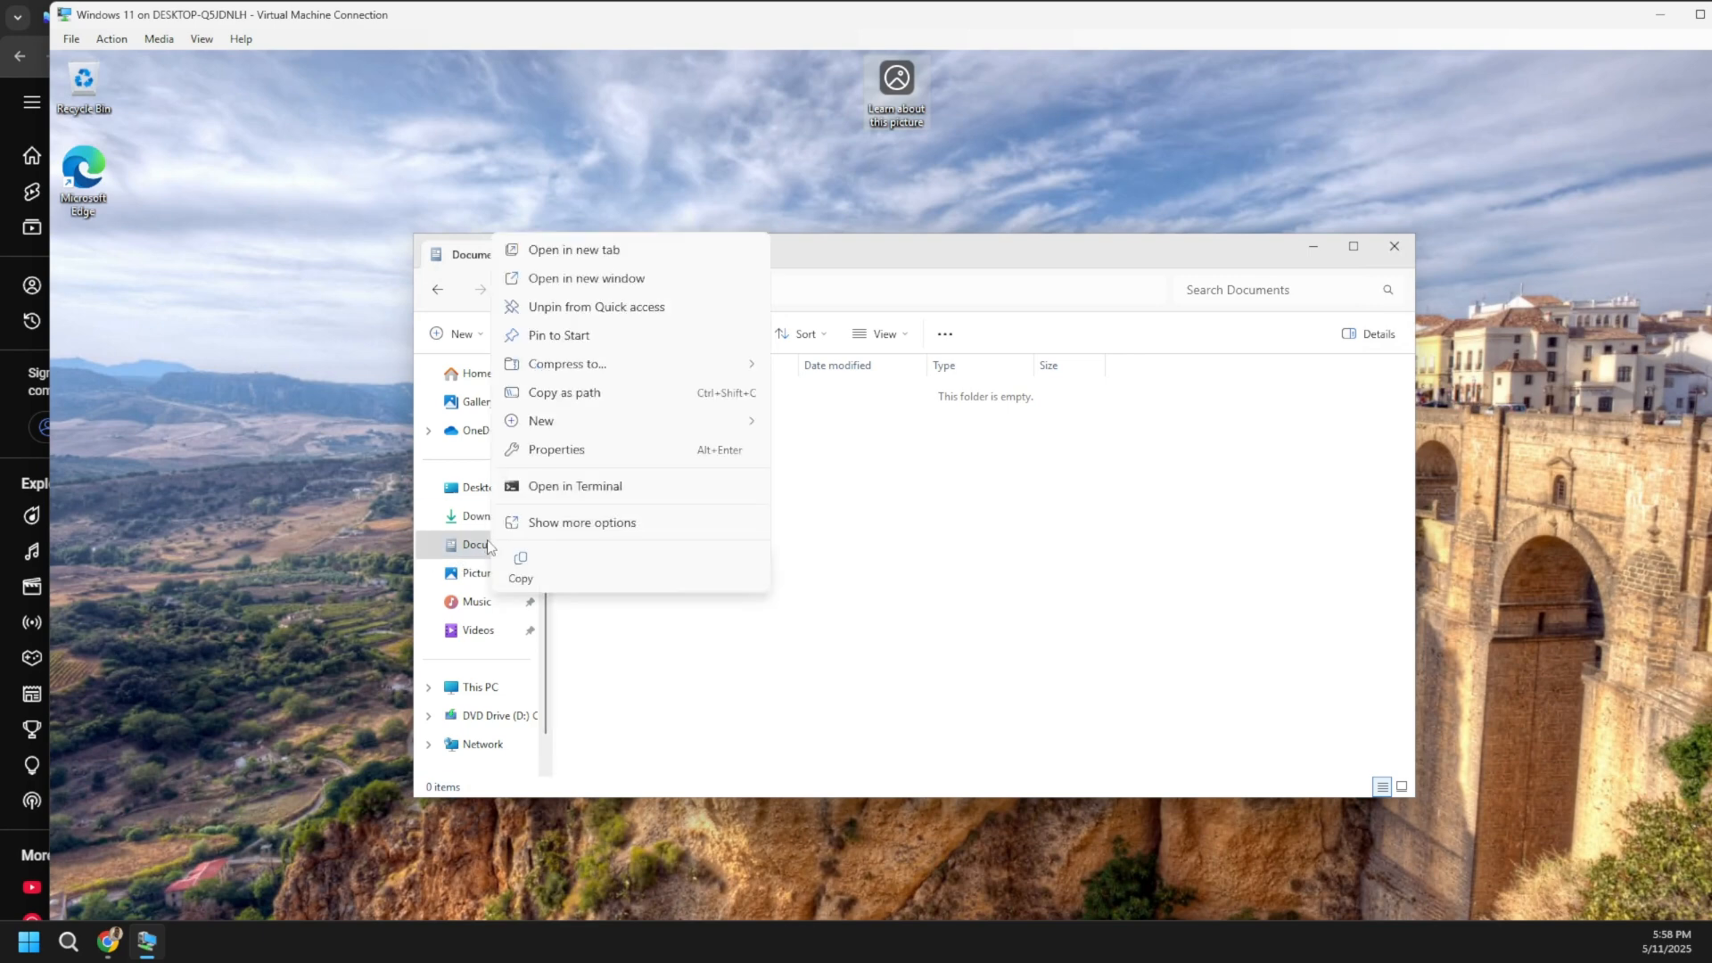
click(576, 450)
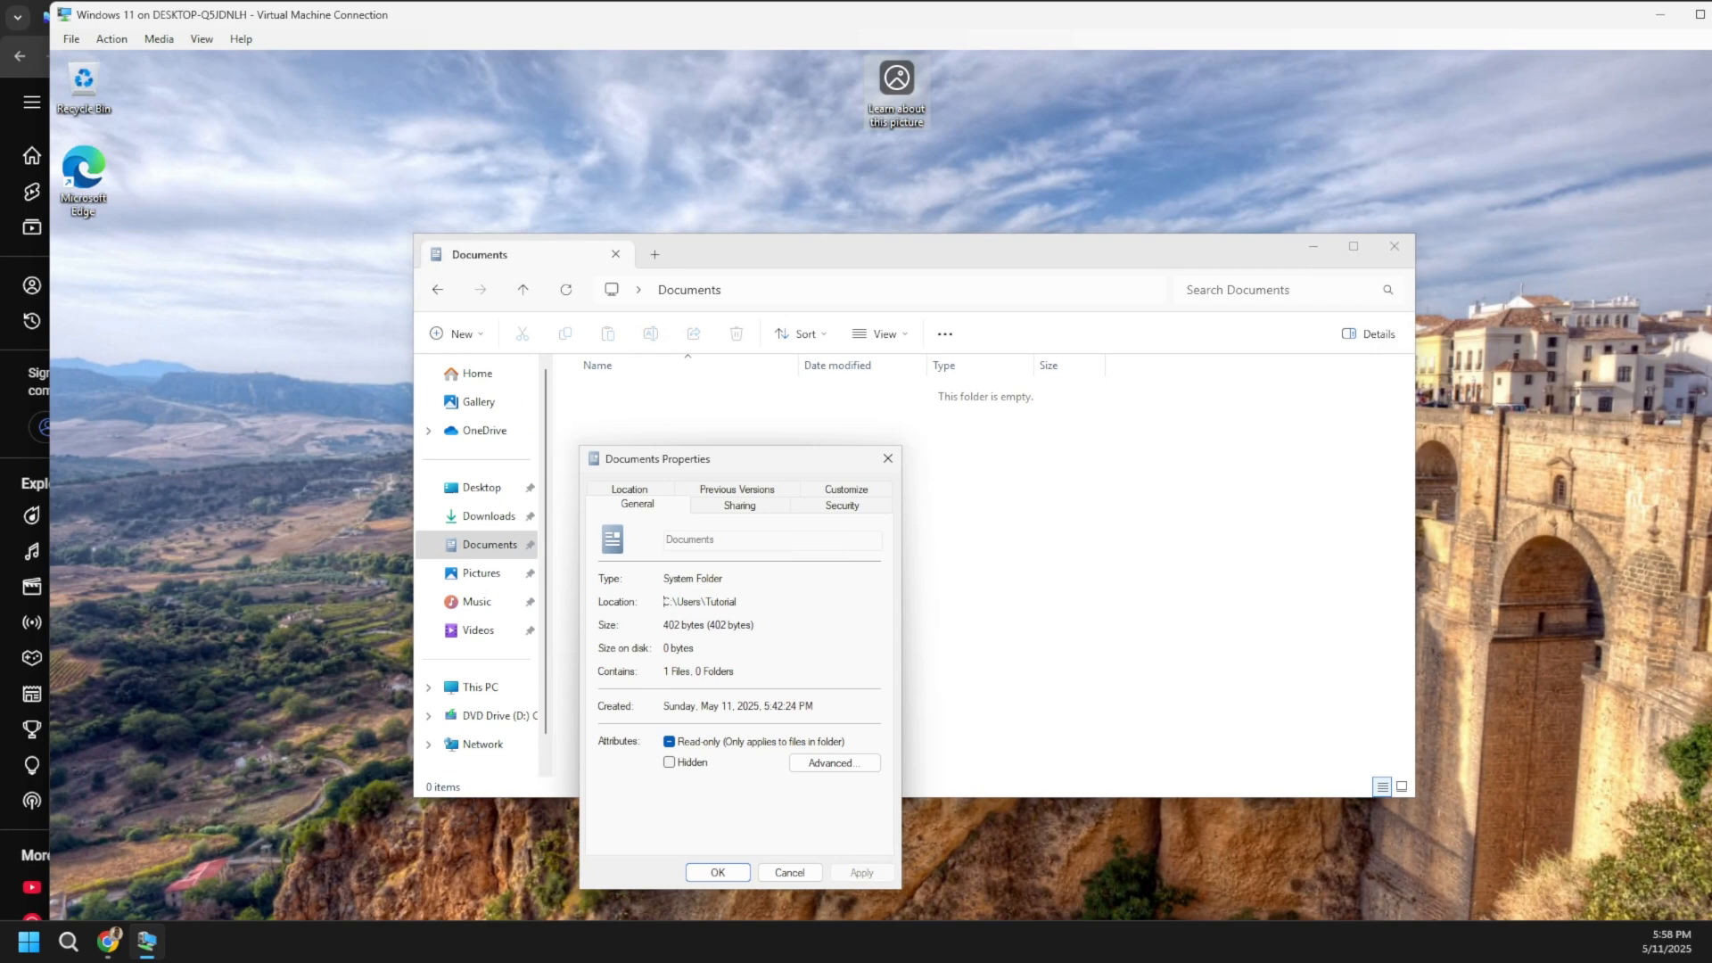
drag(663, 602, 702, 602)
click(664, 602)
drag(664, 602, 735, 602)
click(886, 460)
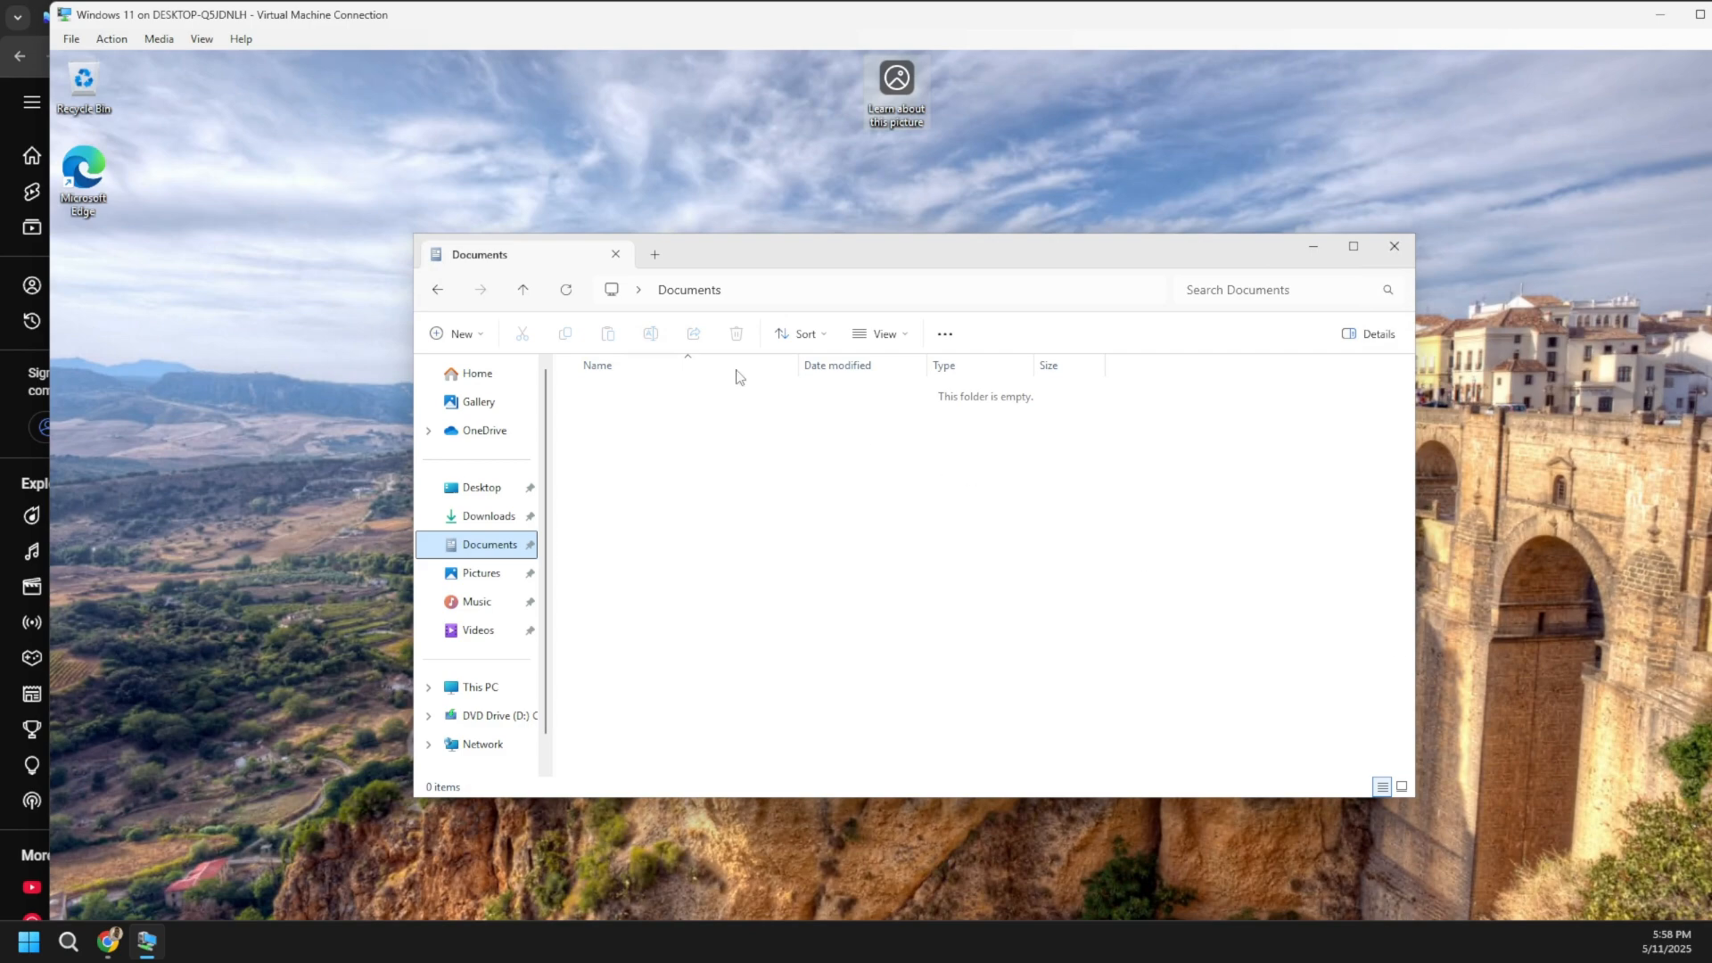
click(108, 942)
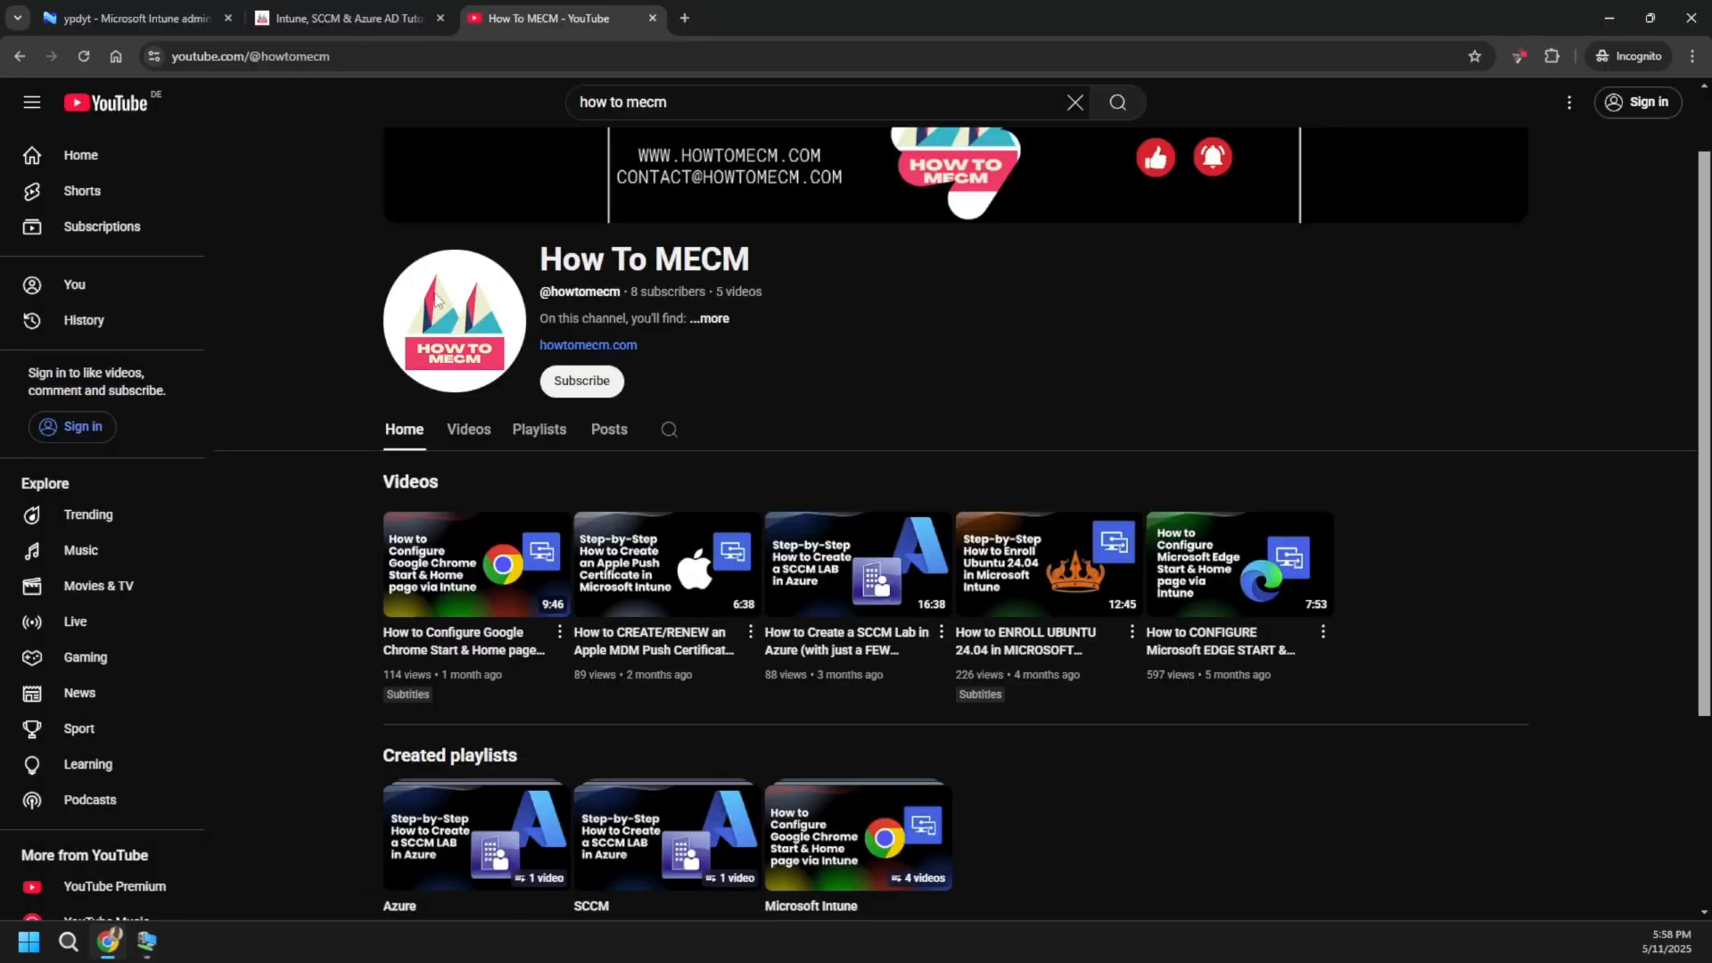
- Start a new policy under Devices > Windows > Configuration in the Intune admin center
click(120, 18)
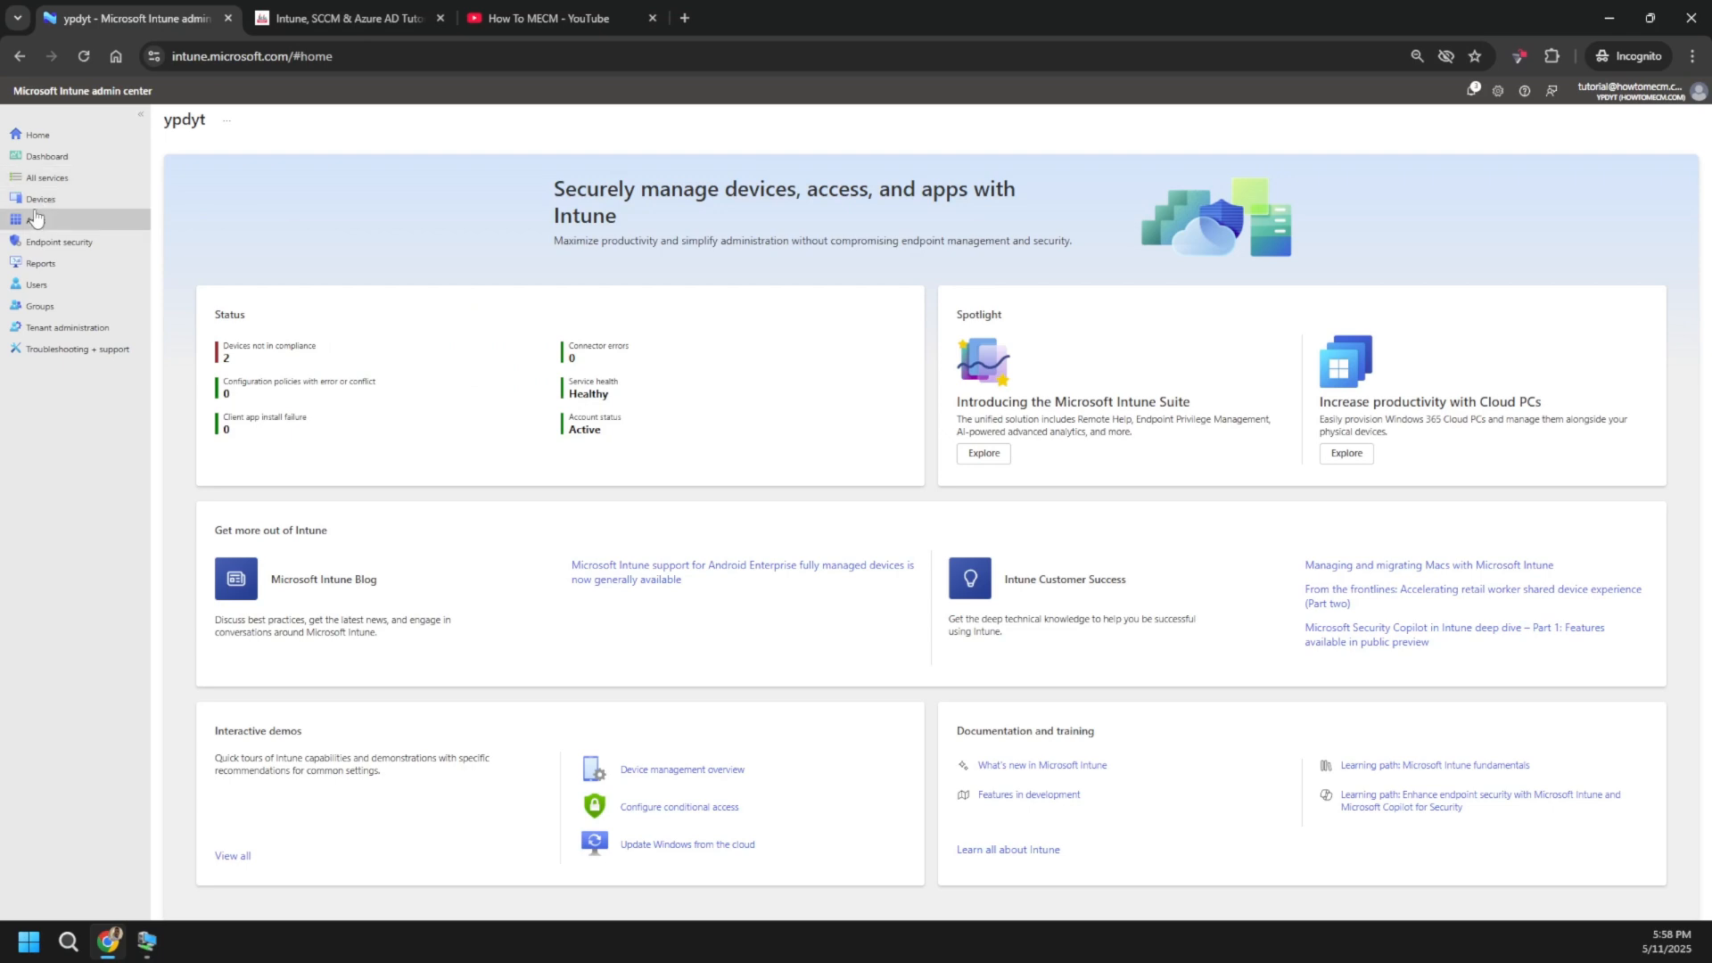
click(54, 202)
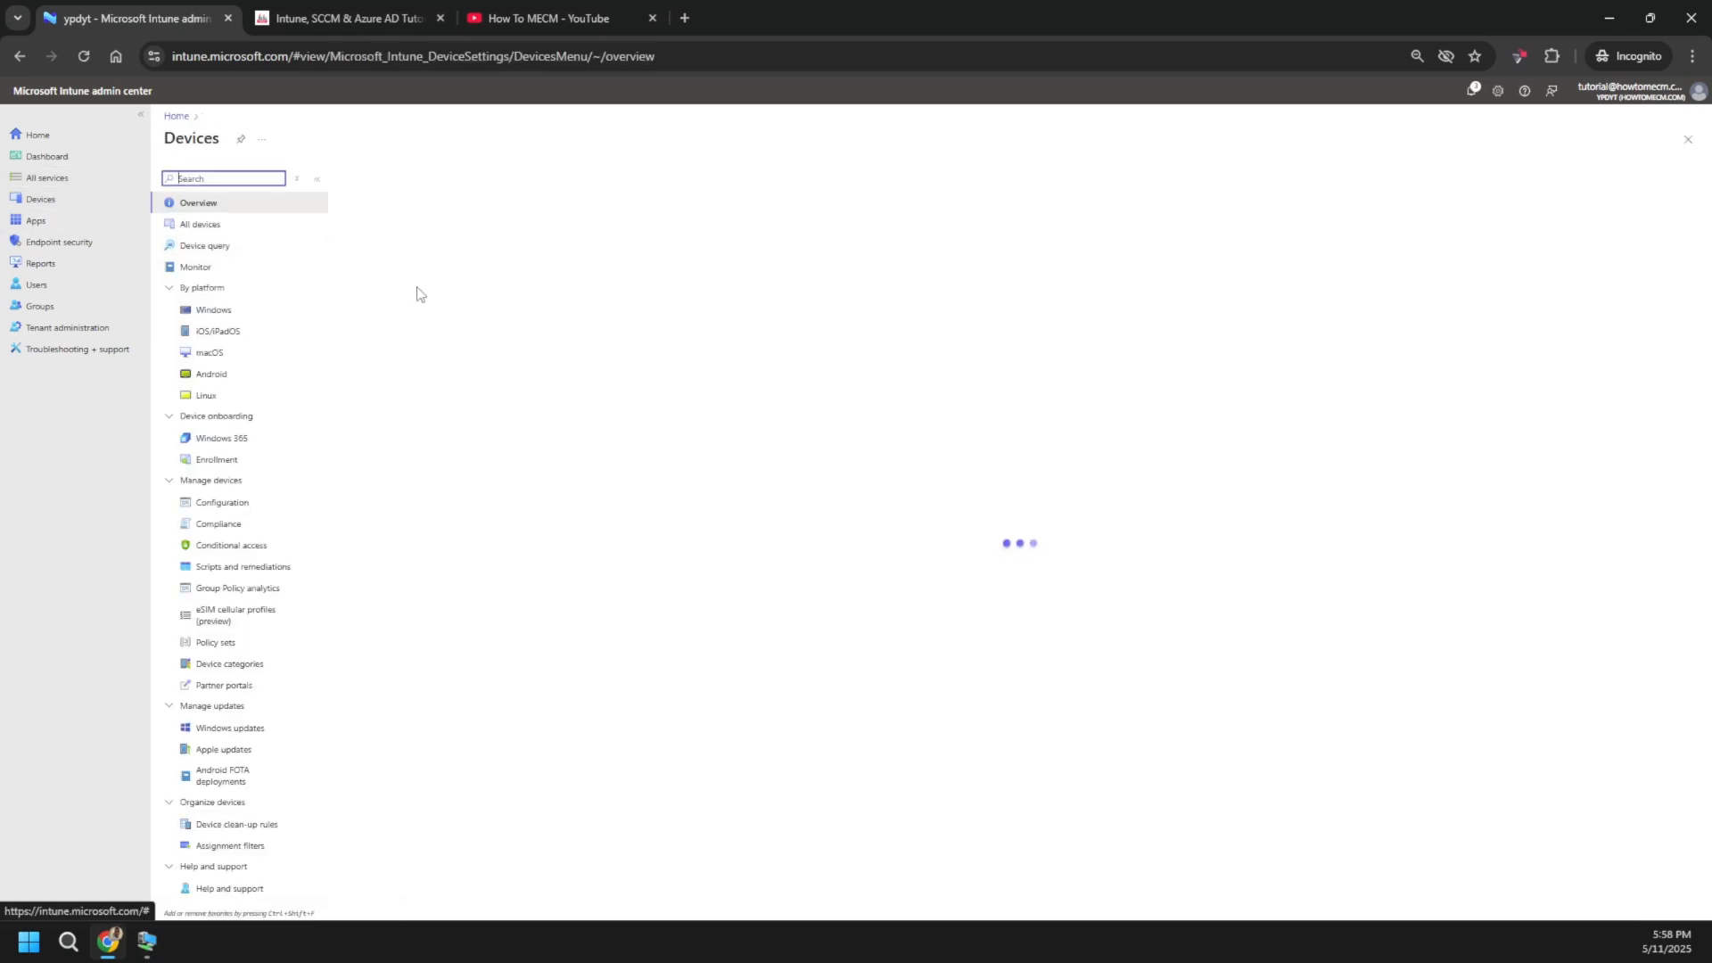
click(217, 320)
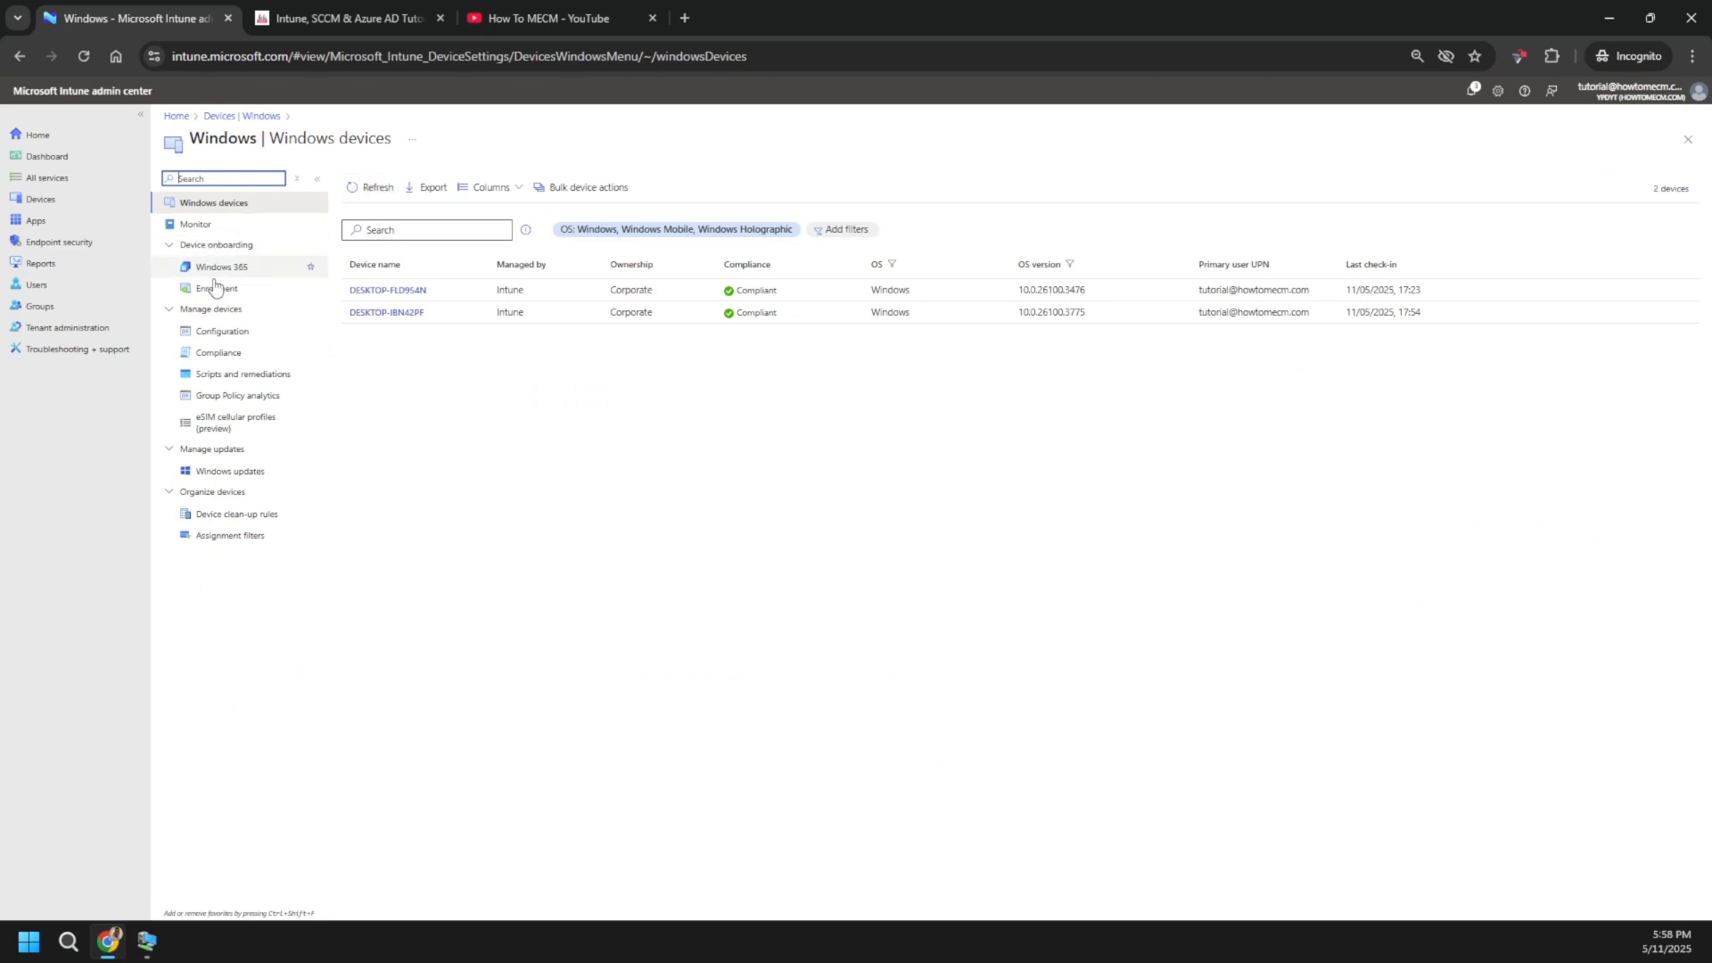
click(221, 332)
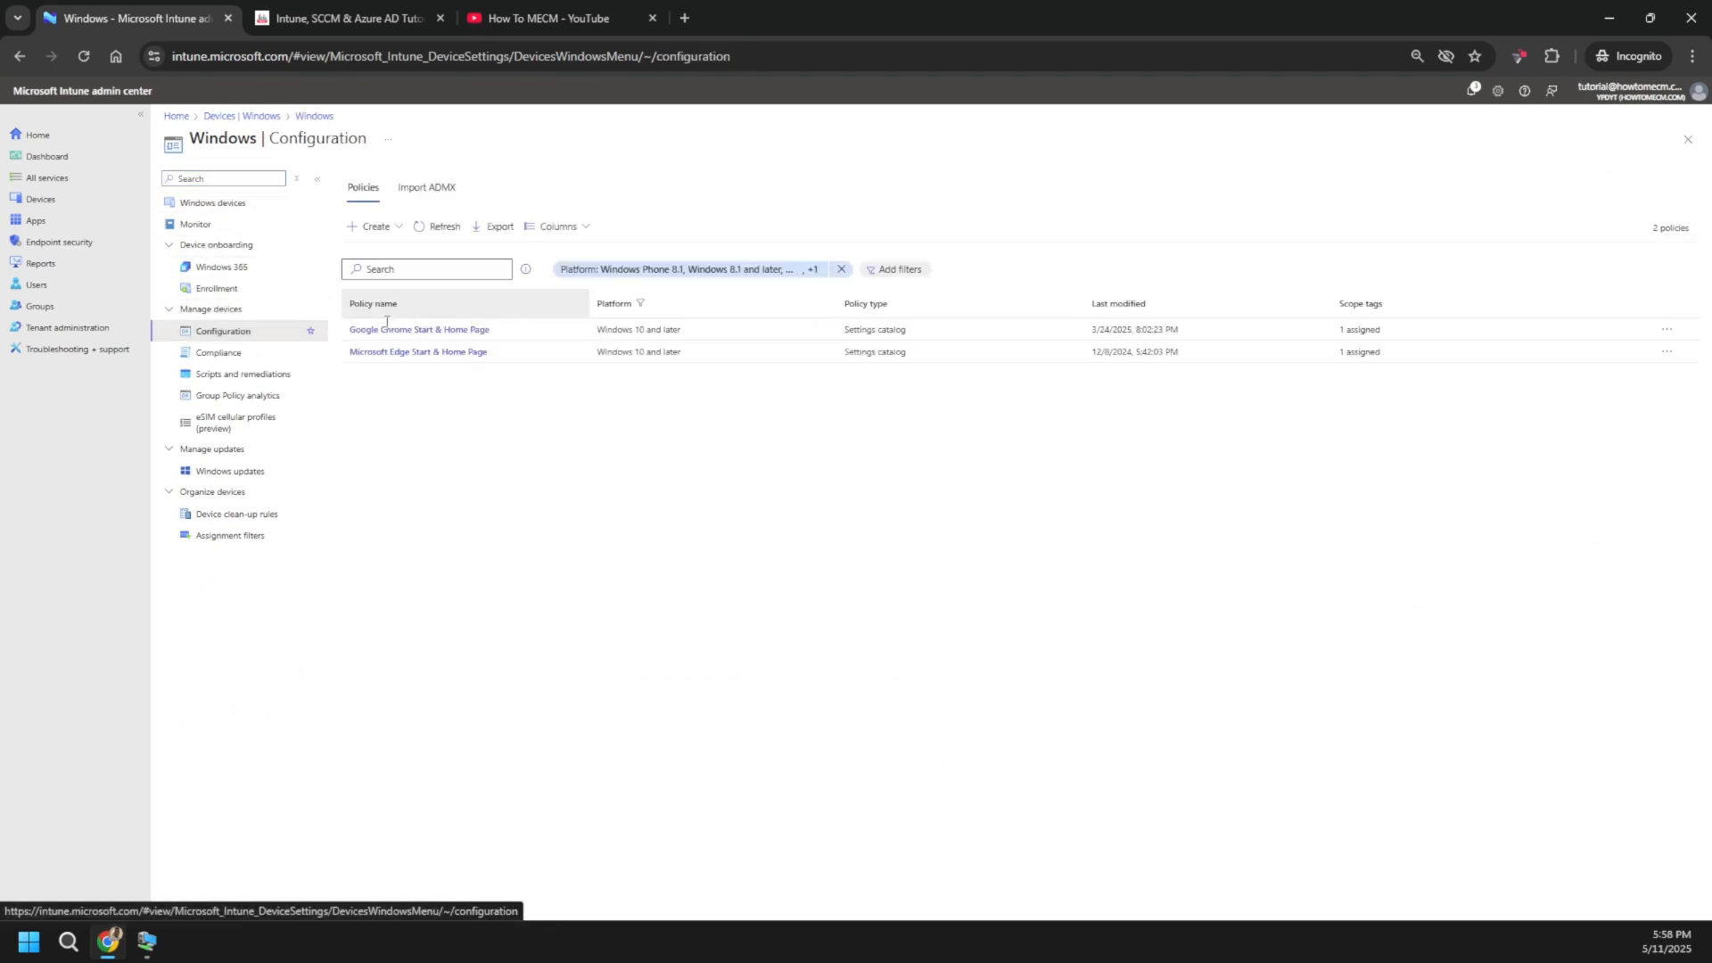
click(377, 226)
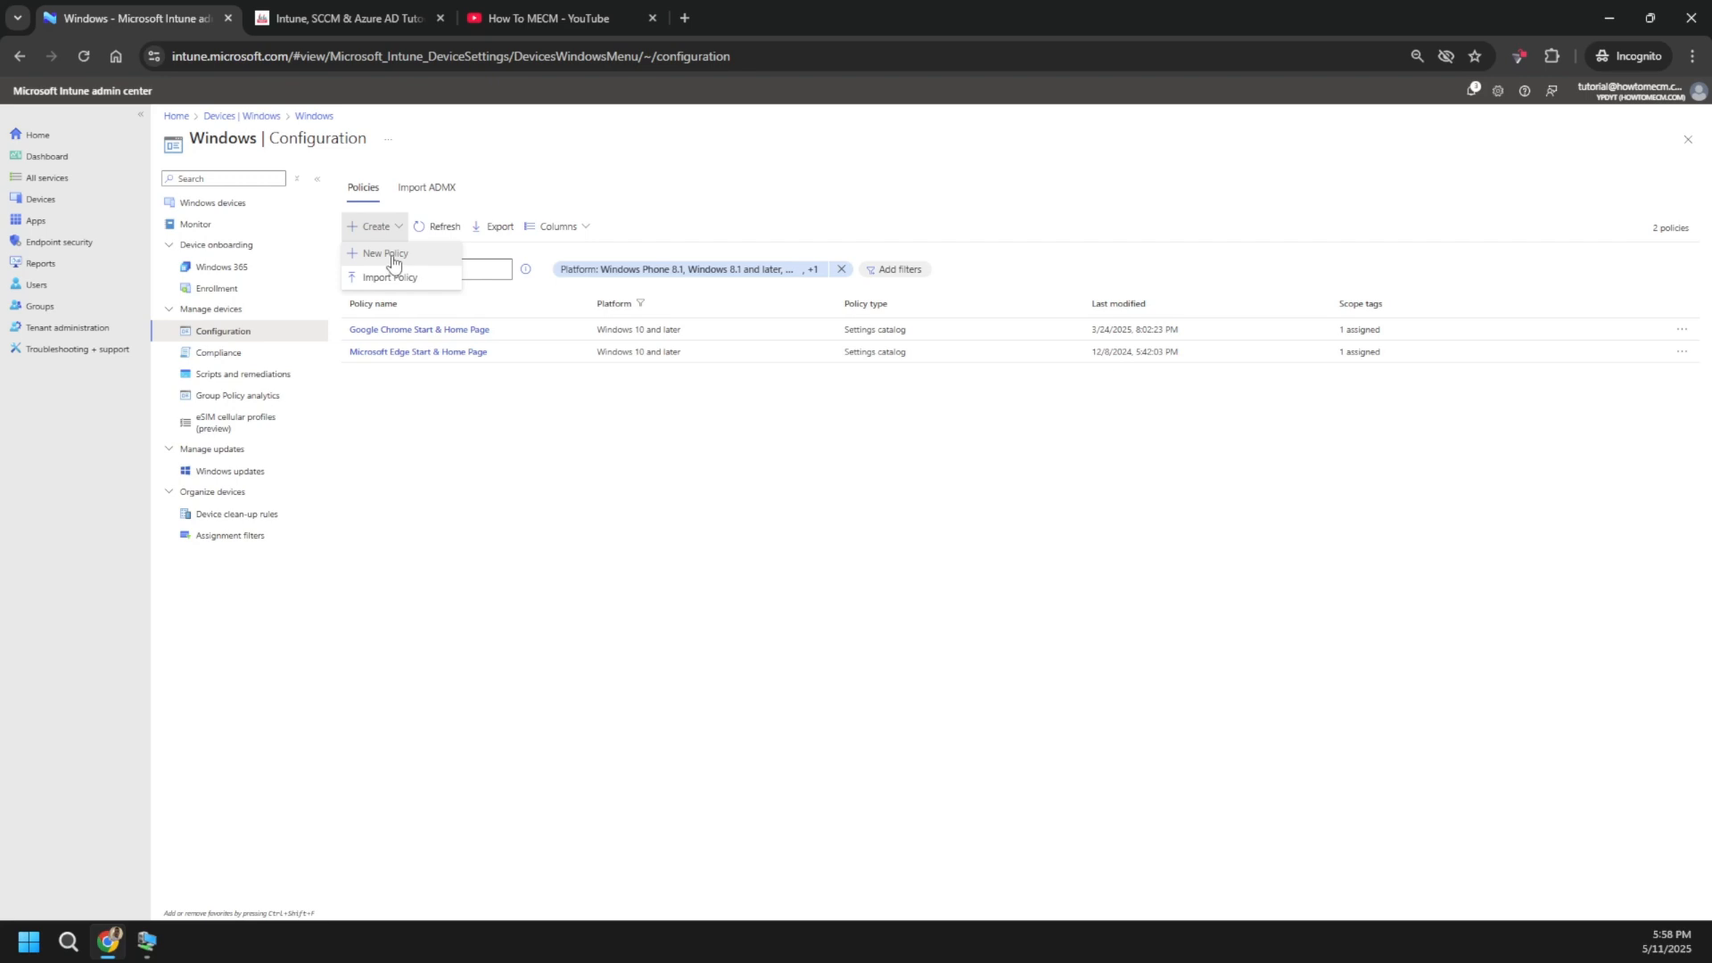
click(395, 253)
- Create the policy for the Windows 10 and later platform with the Settings catalog profile type
click(1352, 181)
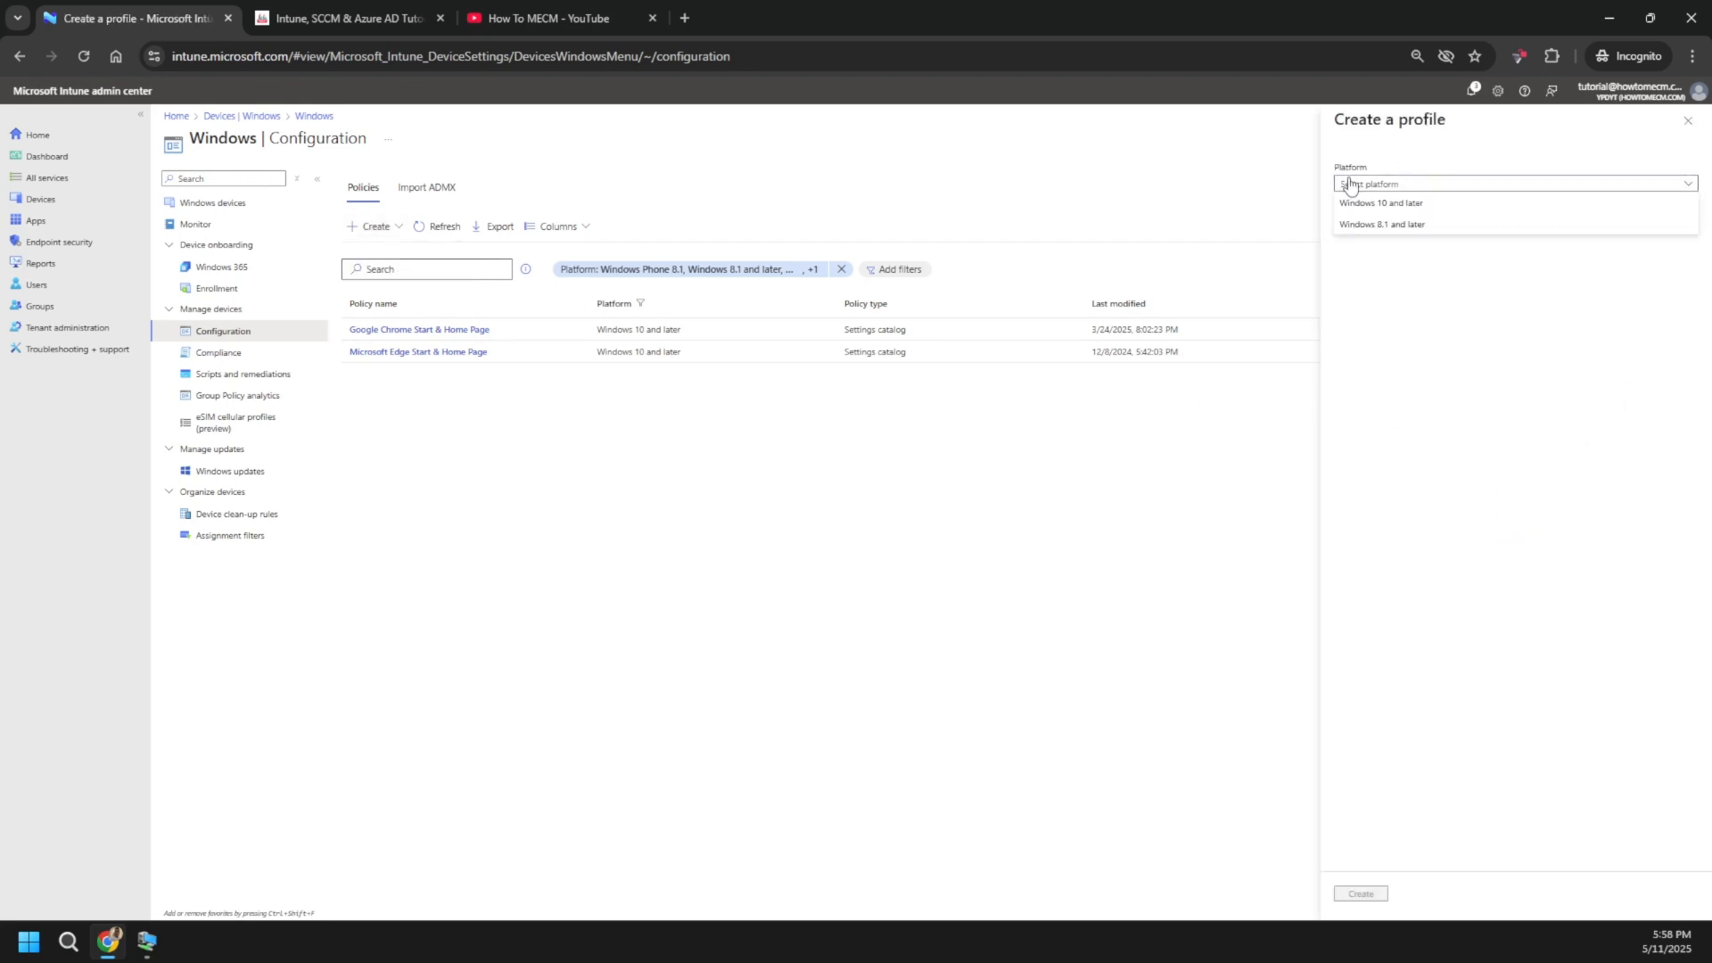
click(1393, 198)
click(1403, 230)
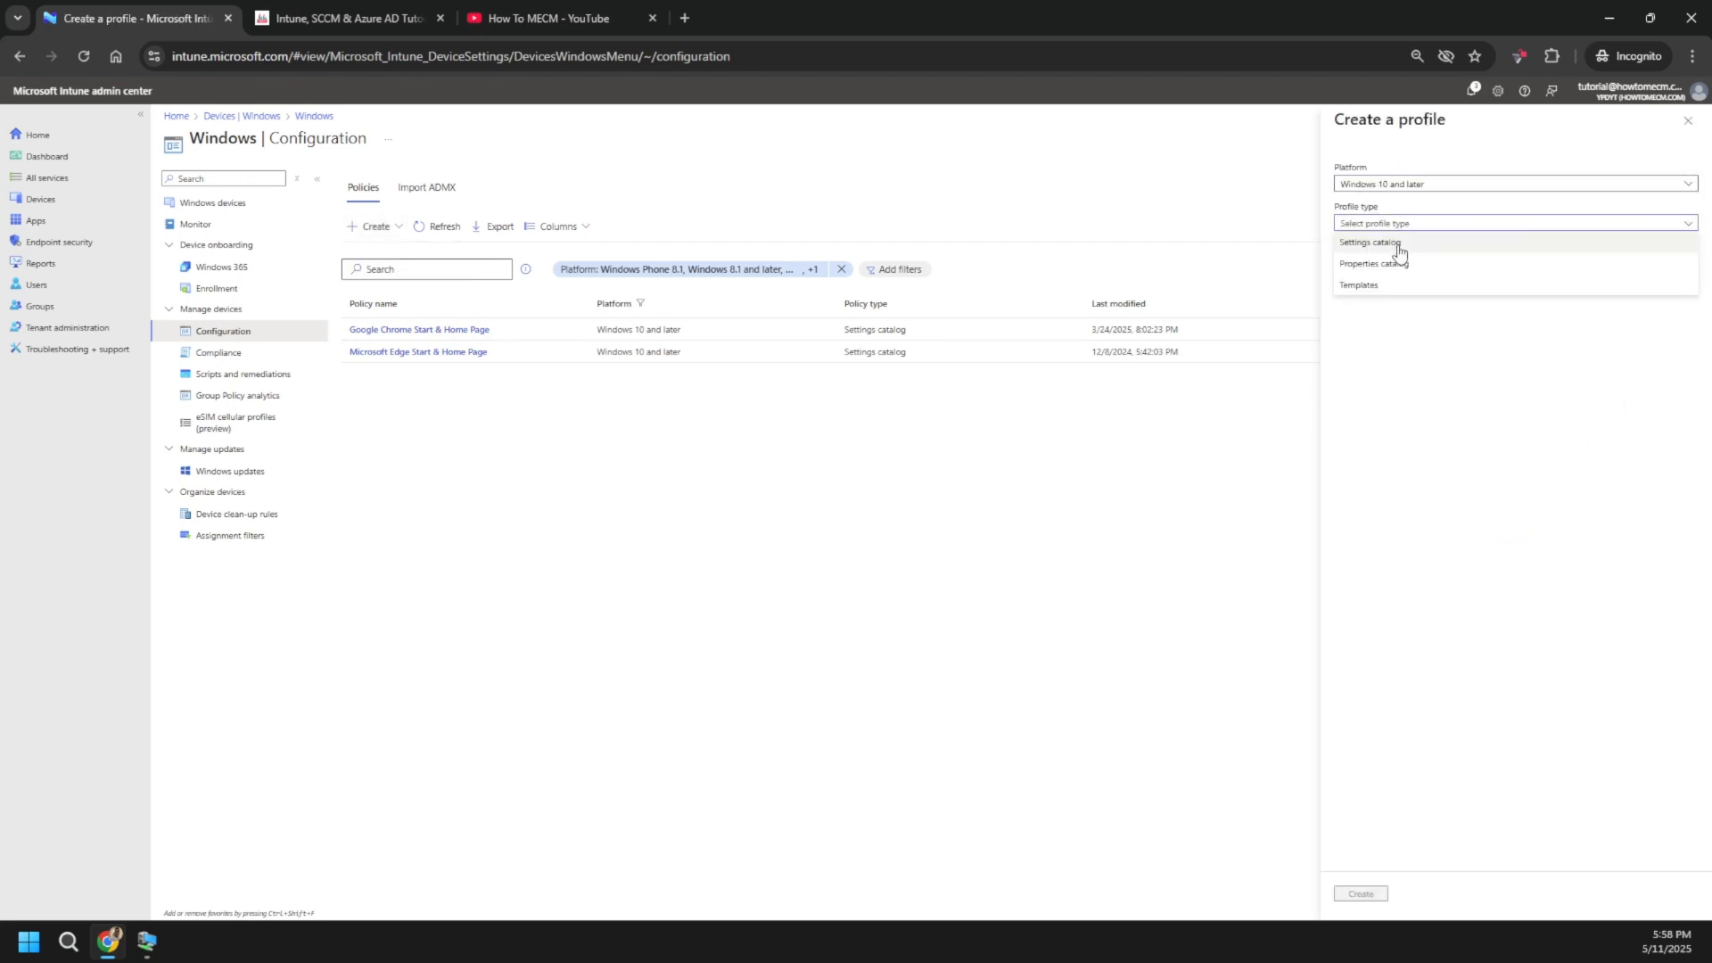
click(1384, 250)
click(1357, 899)
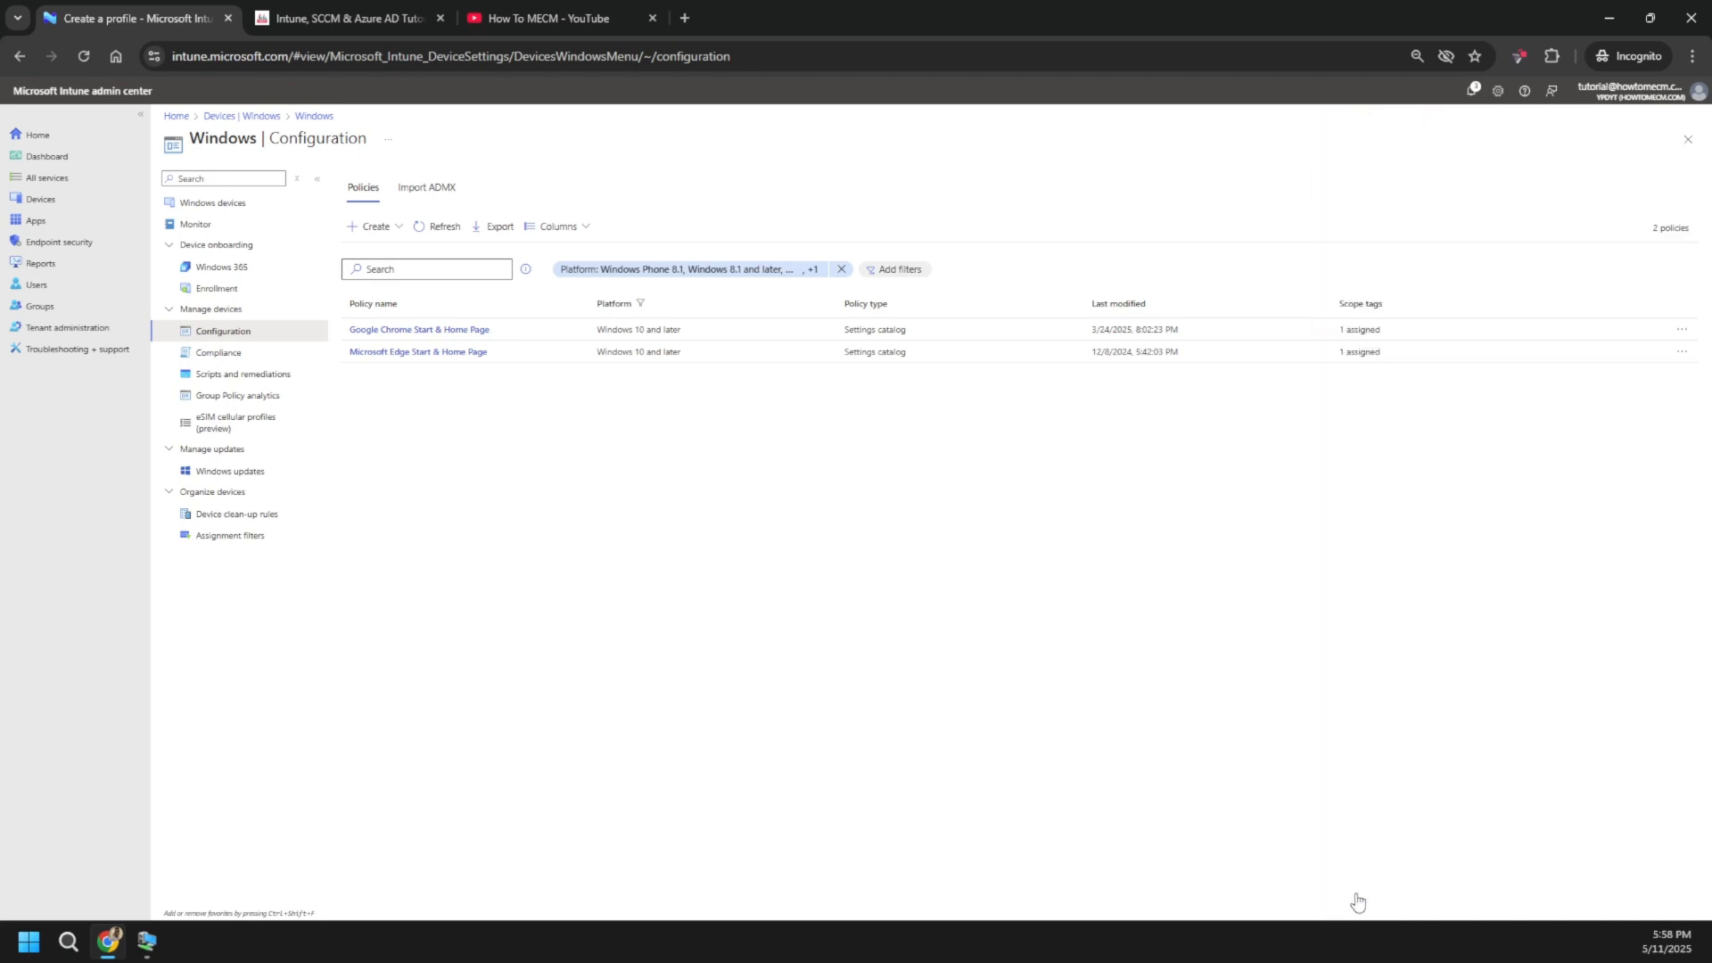
- Name the profile 'OneDrive KFM', reuse that name as its description, and continue to Add settings
click(386, 220)
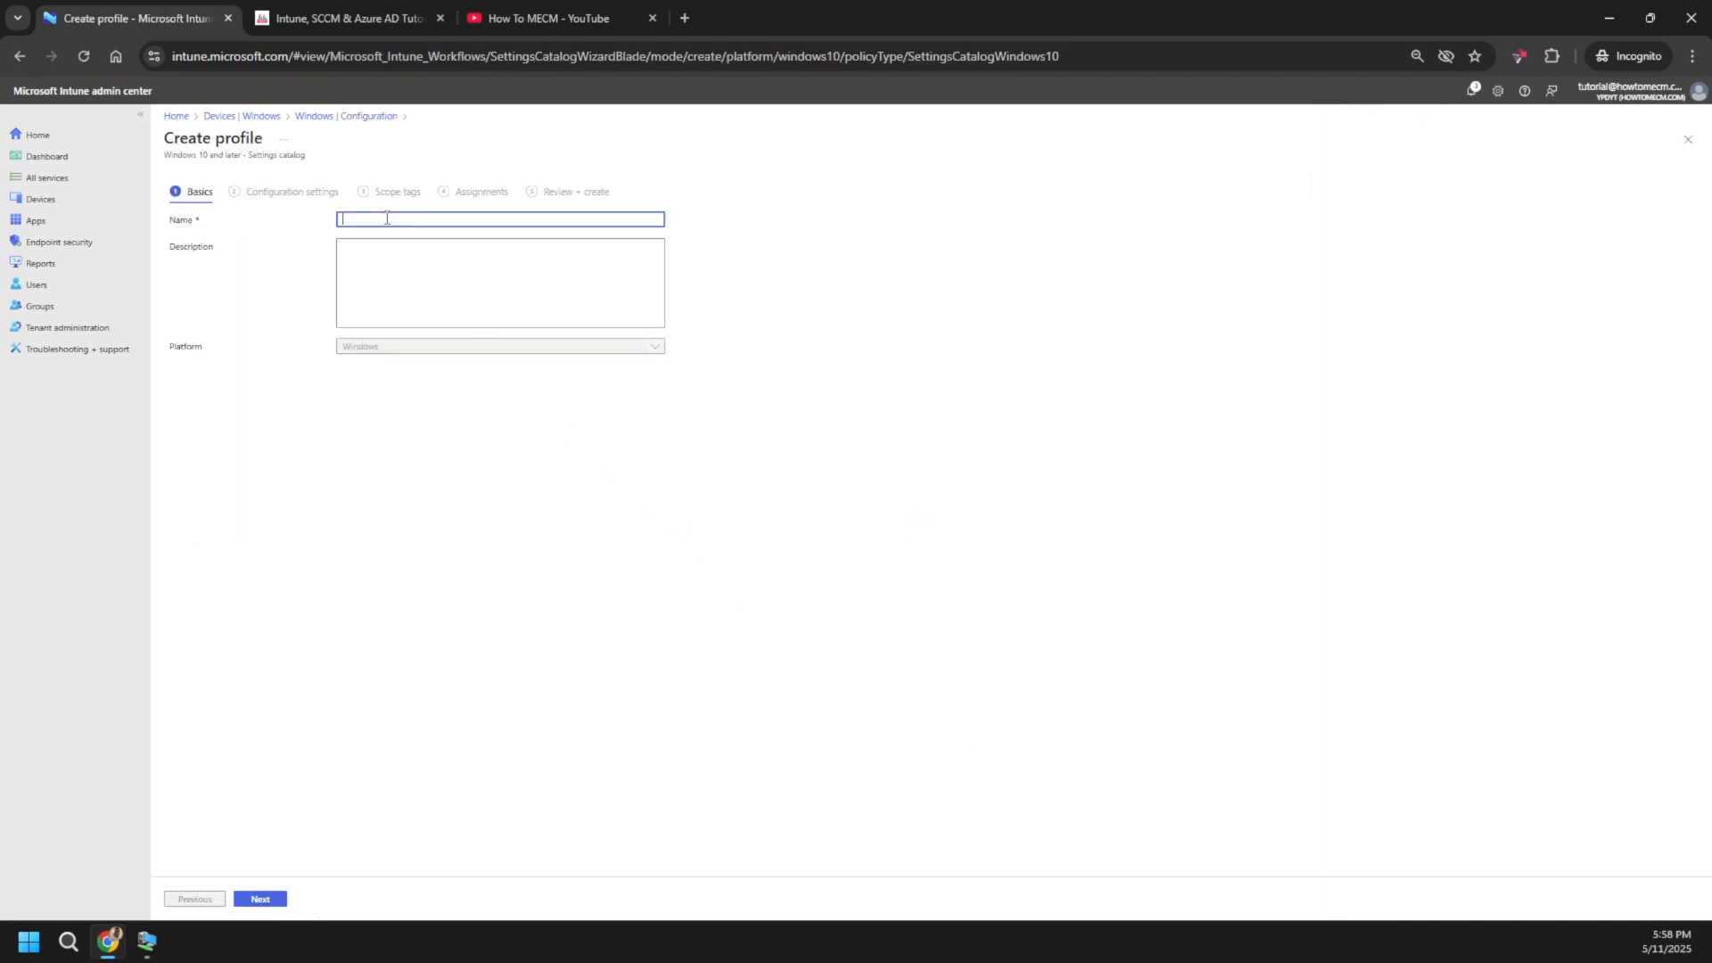
text(OneDrive KFM)
key(Tab)
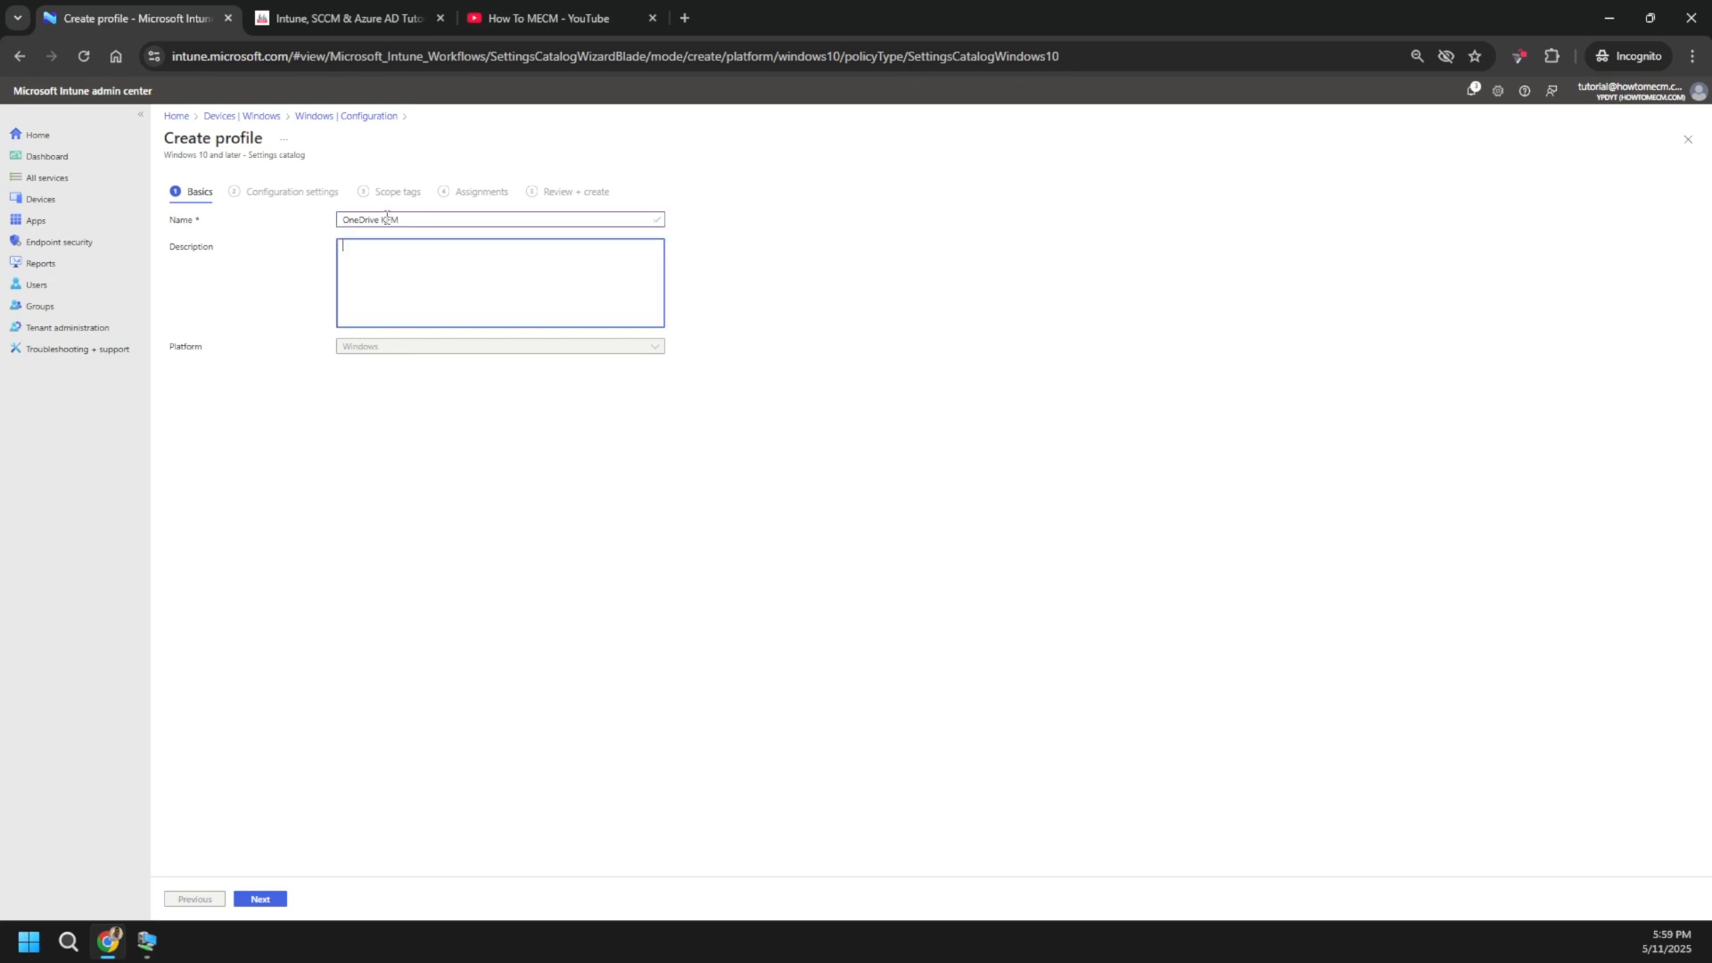
click(386, 217)
drag(399, 219, 343, 219)
key(ctrl+c)
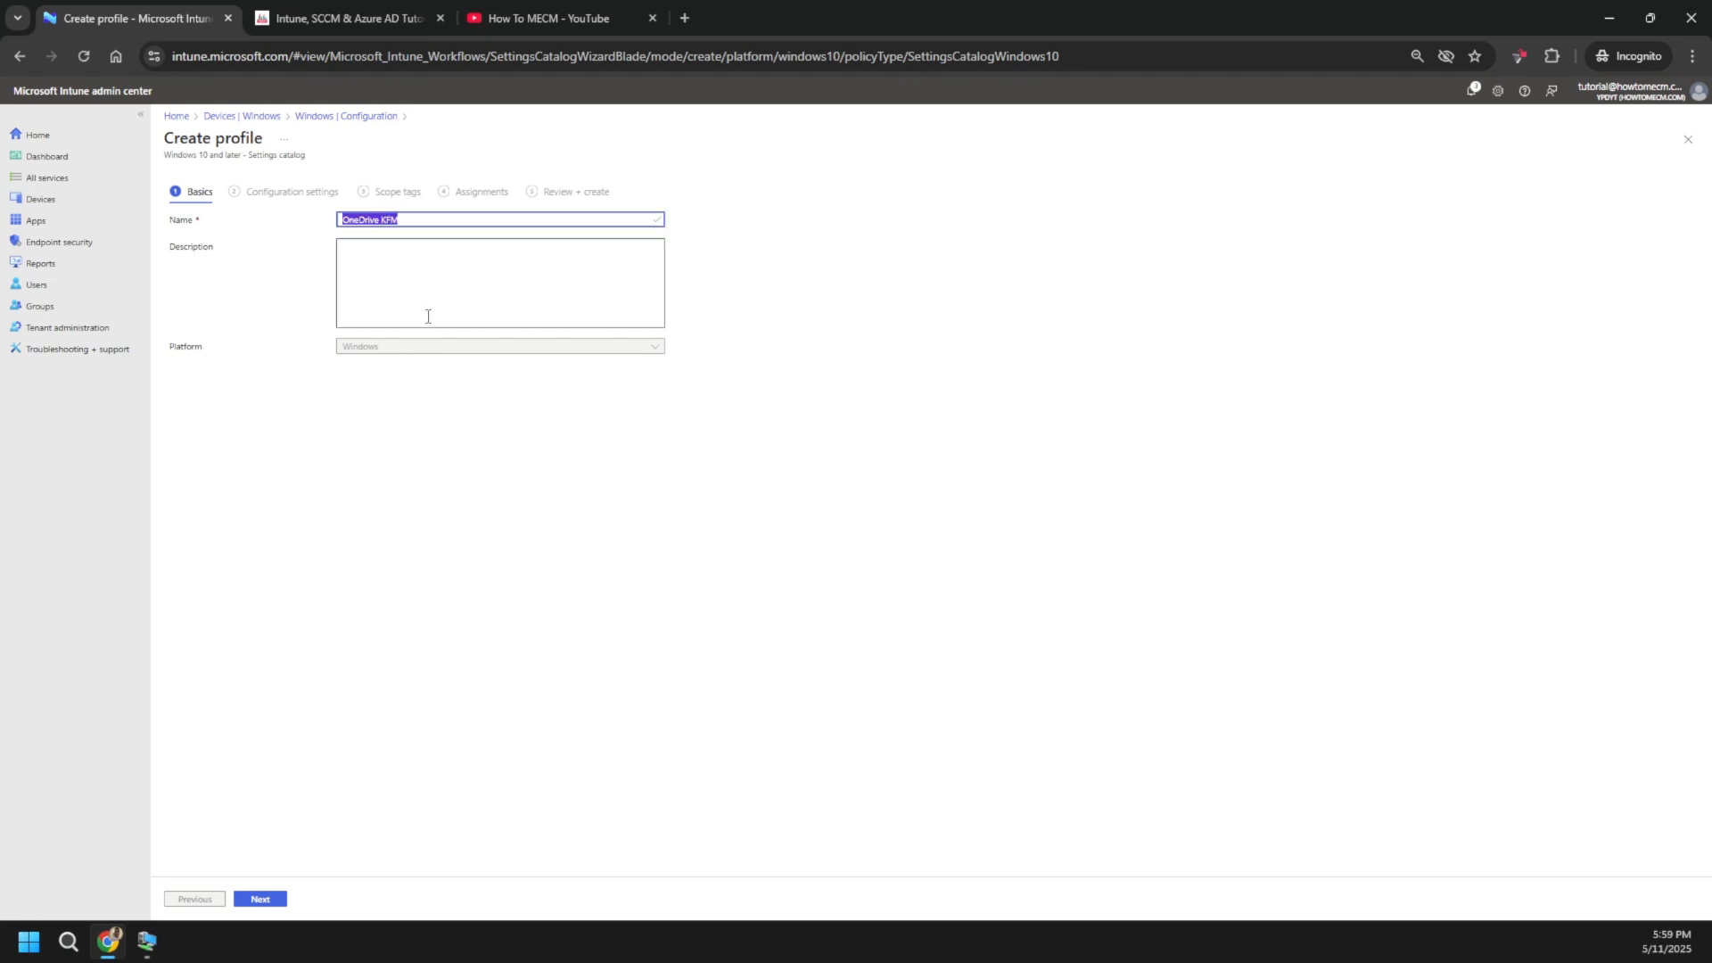
click(428, 317)
key(ctrl+v)
click(260, 899)
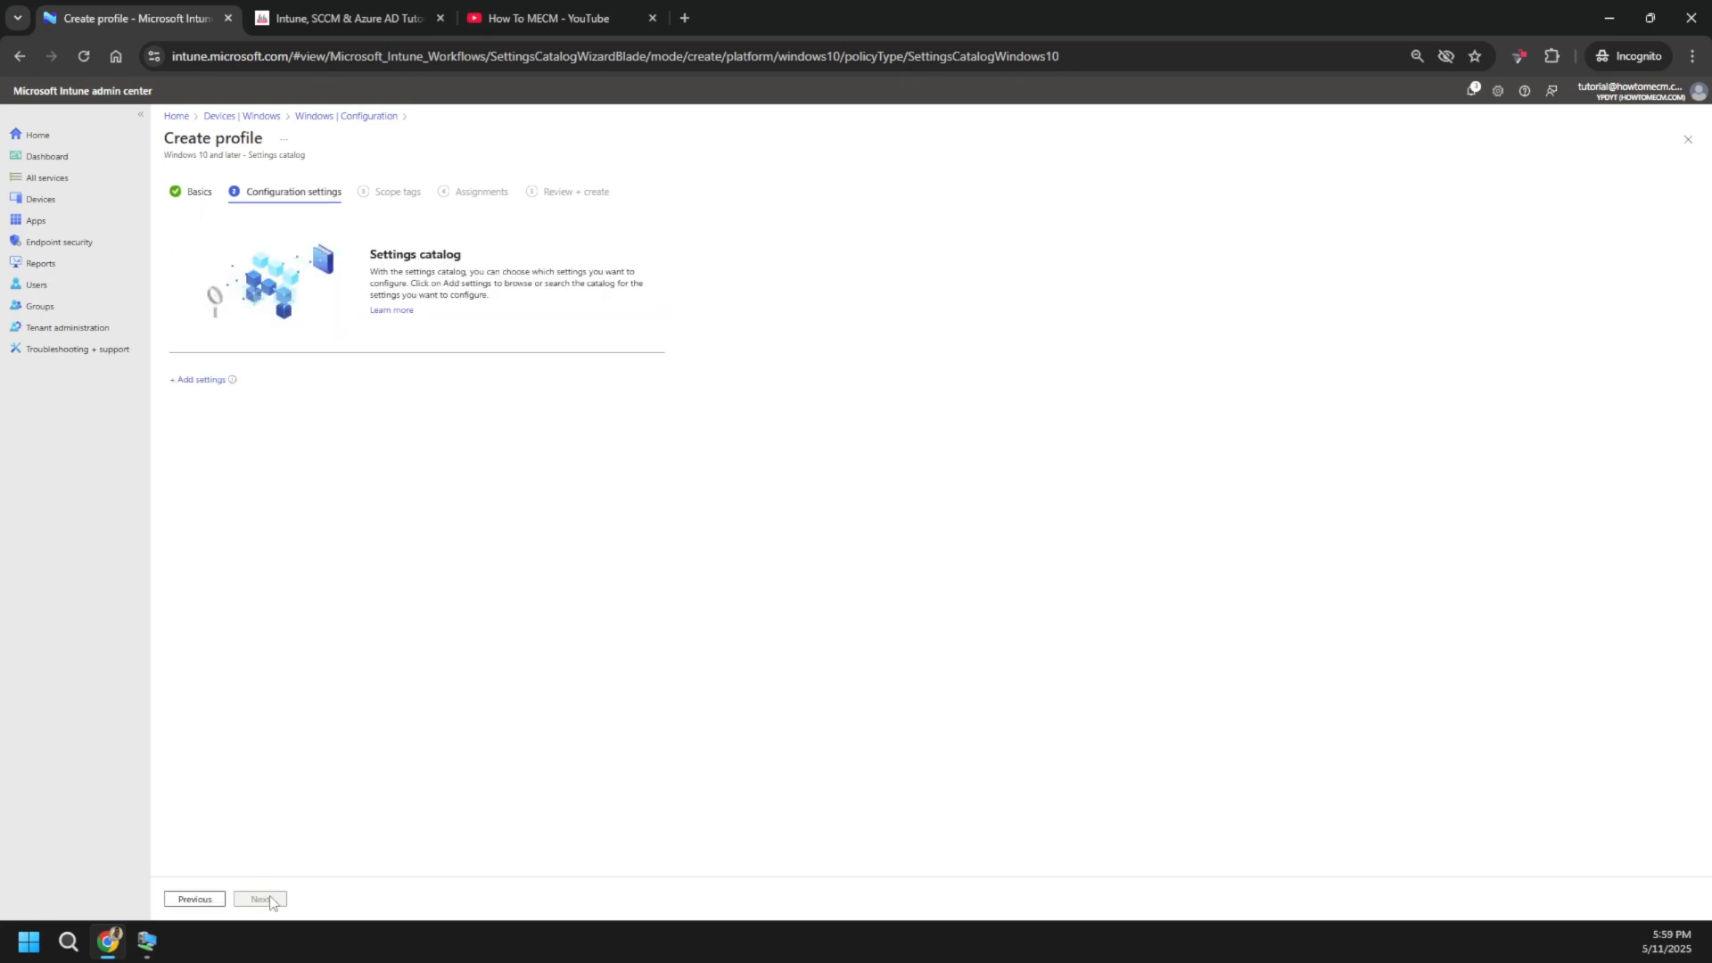
click(191, 389)
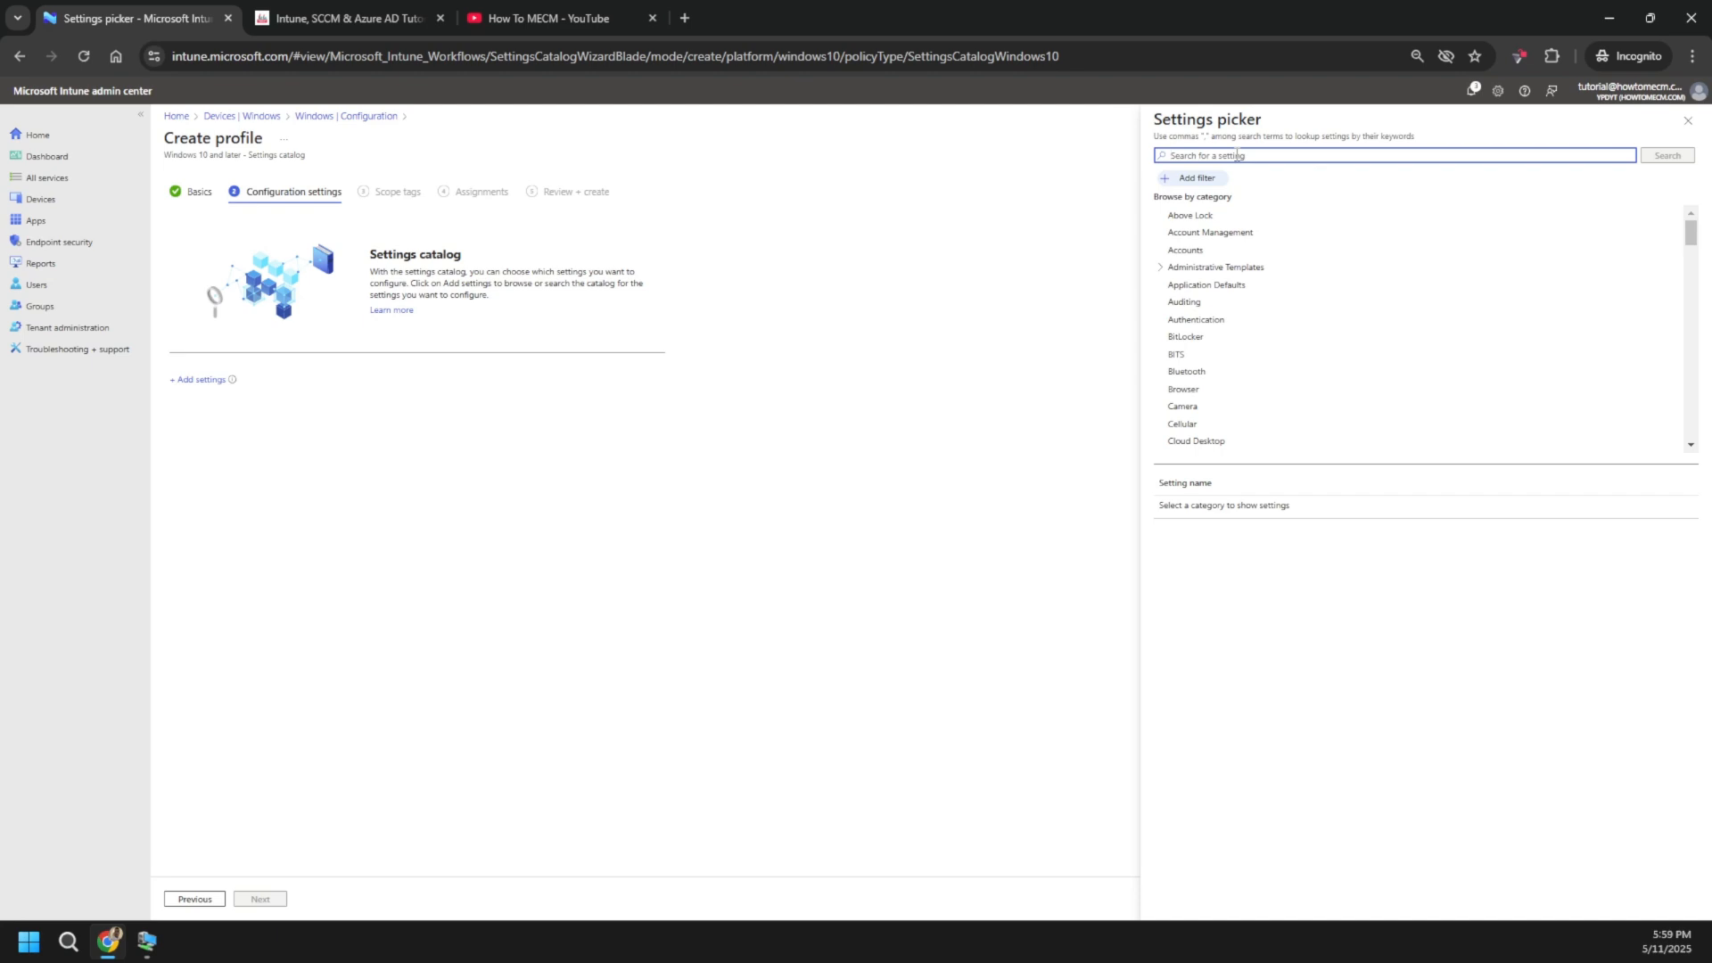
- Search the settings catalog for ONEDRIVE and list the OneDrive category's settings
key(ctrl+0)
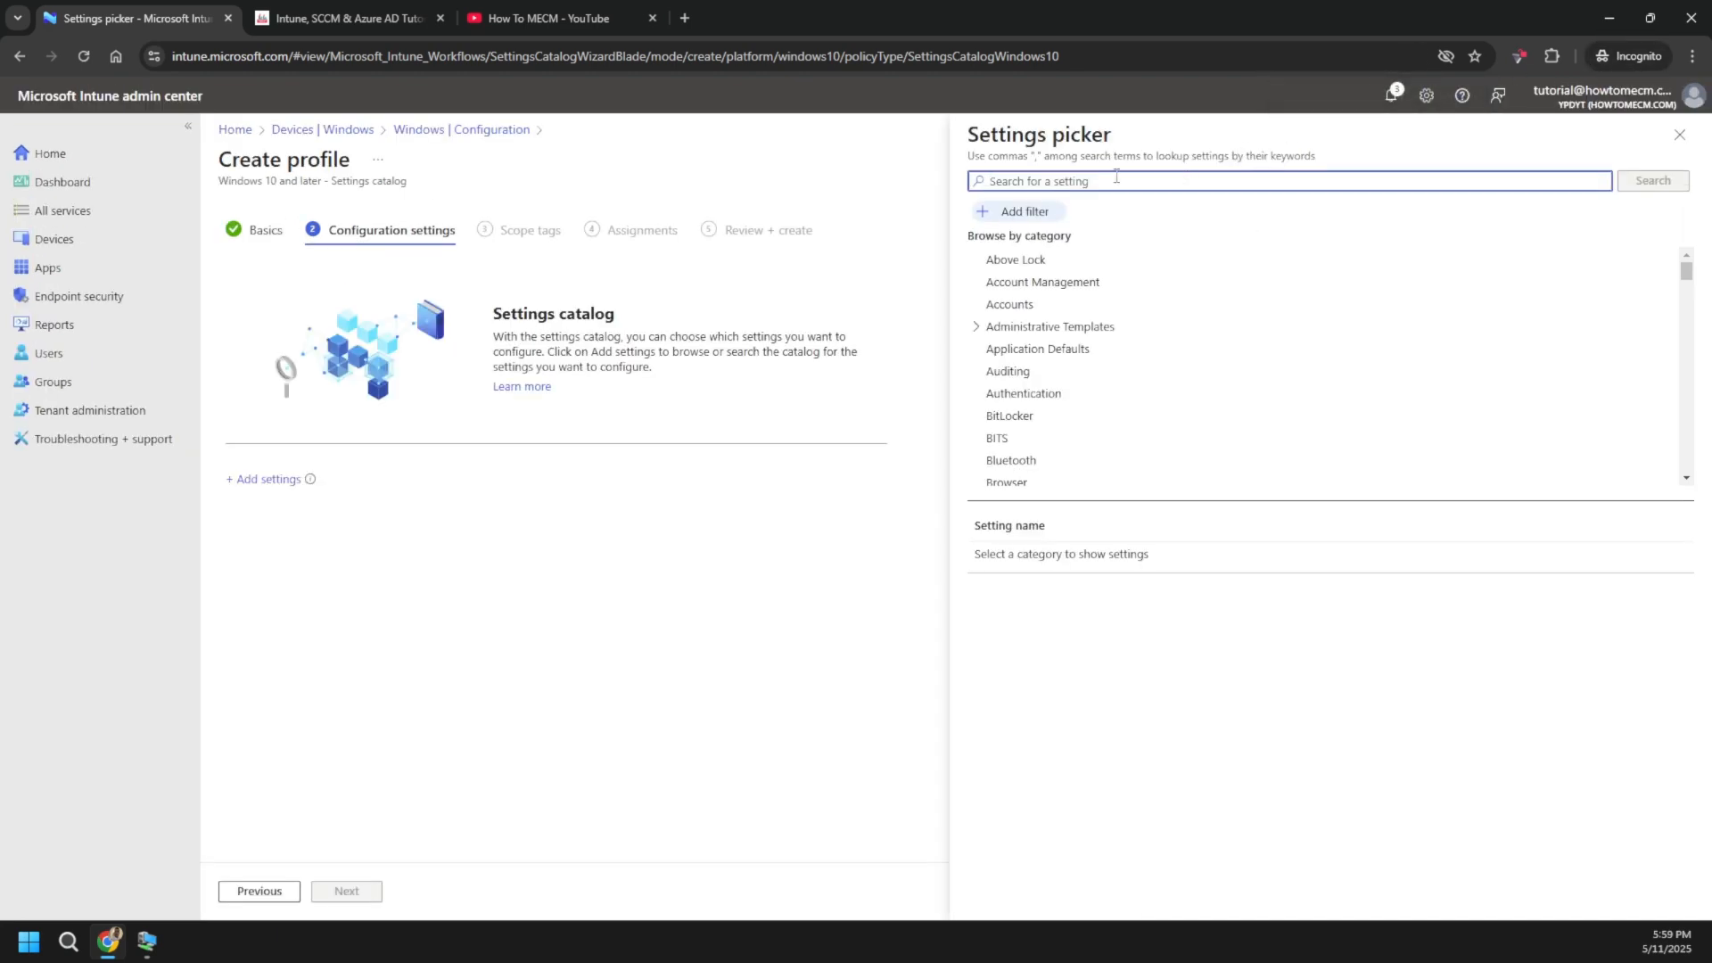
text(ONEDRIVE)
key(Return)
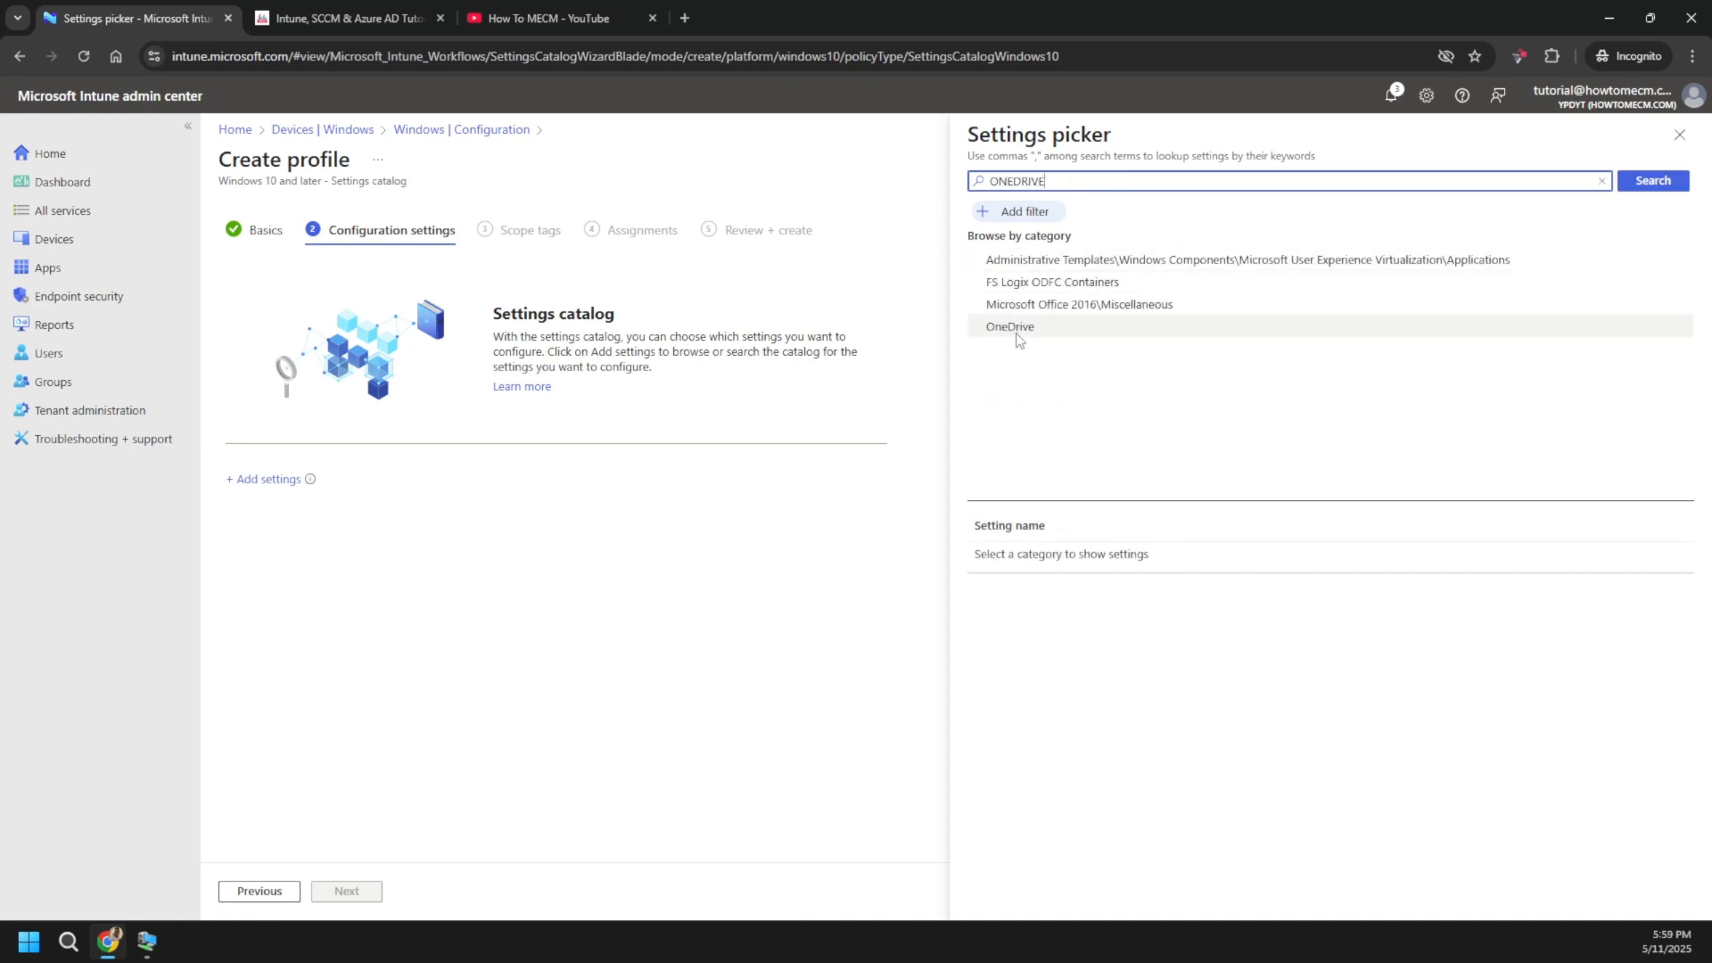
click(1017, 330)
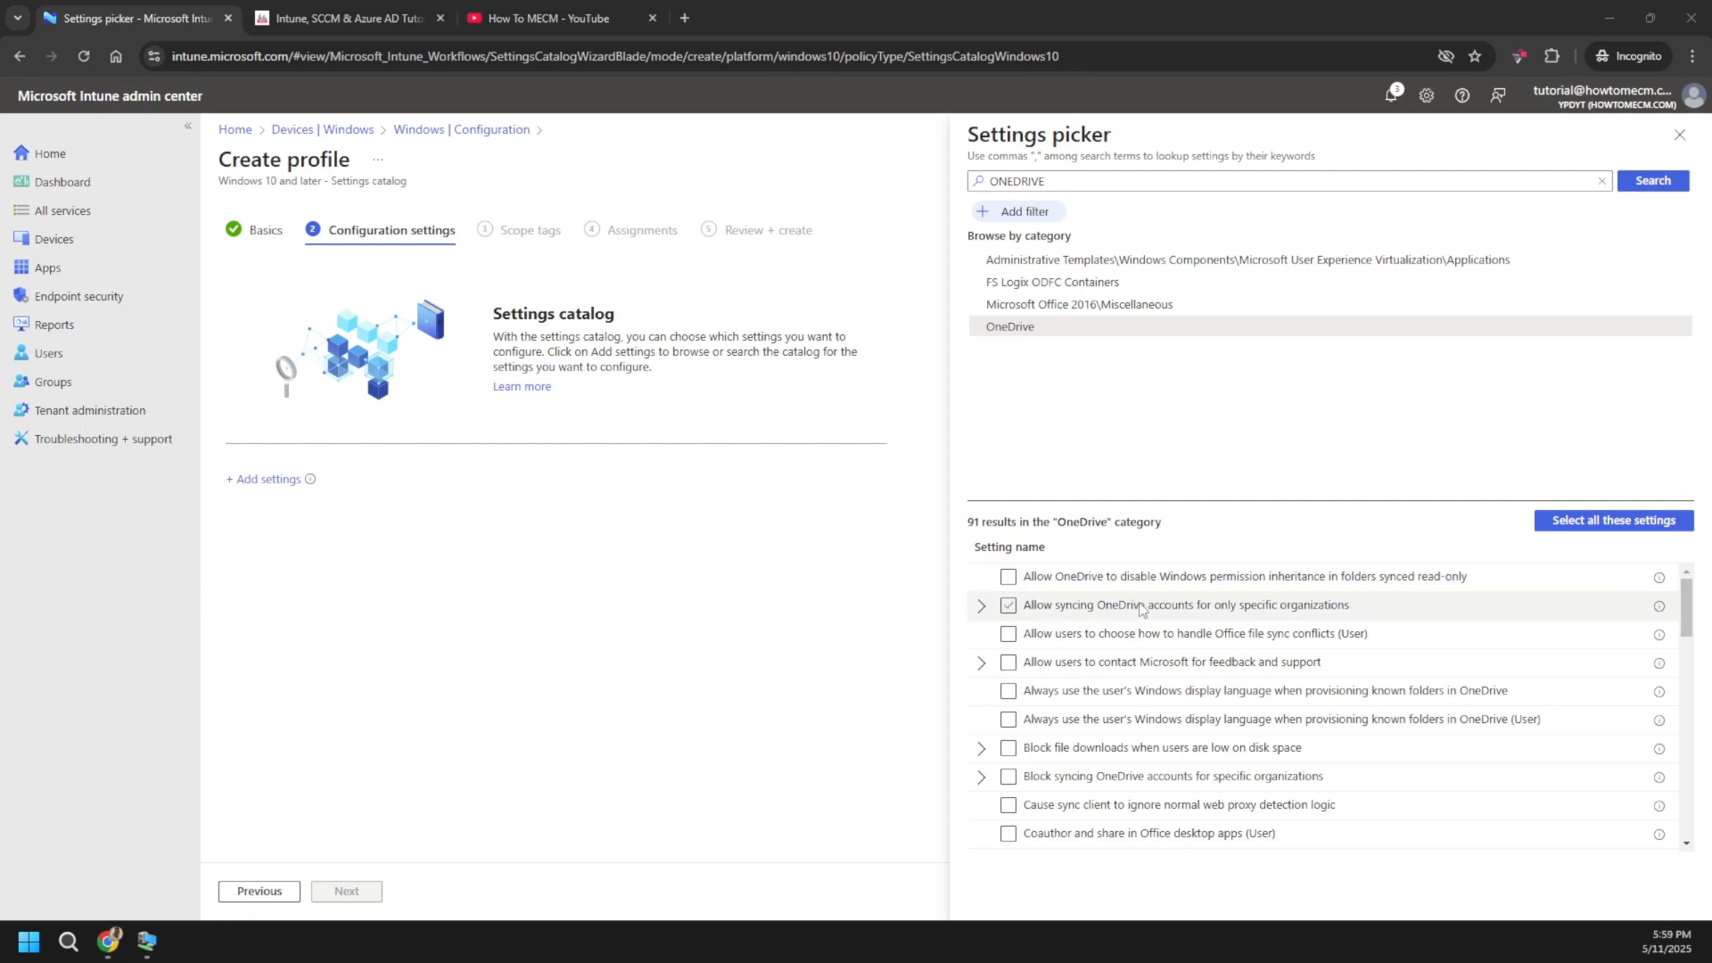
- Tick 'Silently sign in users to the OneDrive sync app with their Windows credentials'
scroll(1168, 625, down, 3)
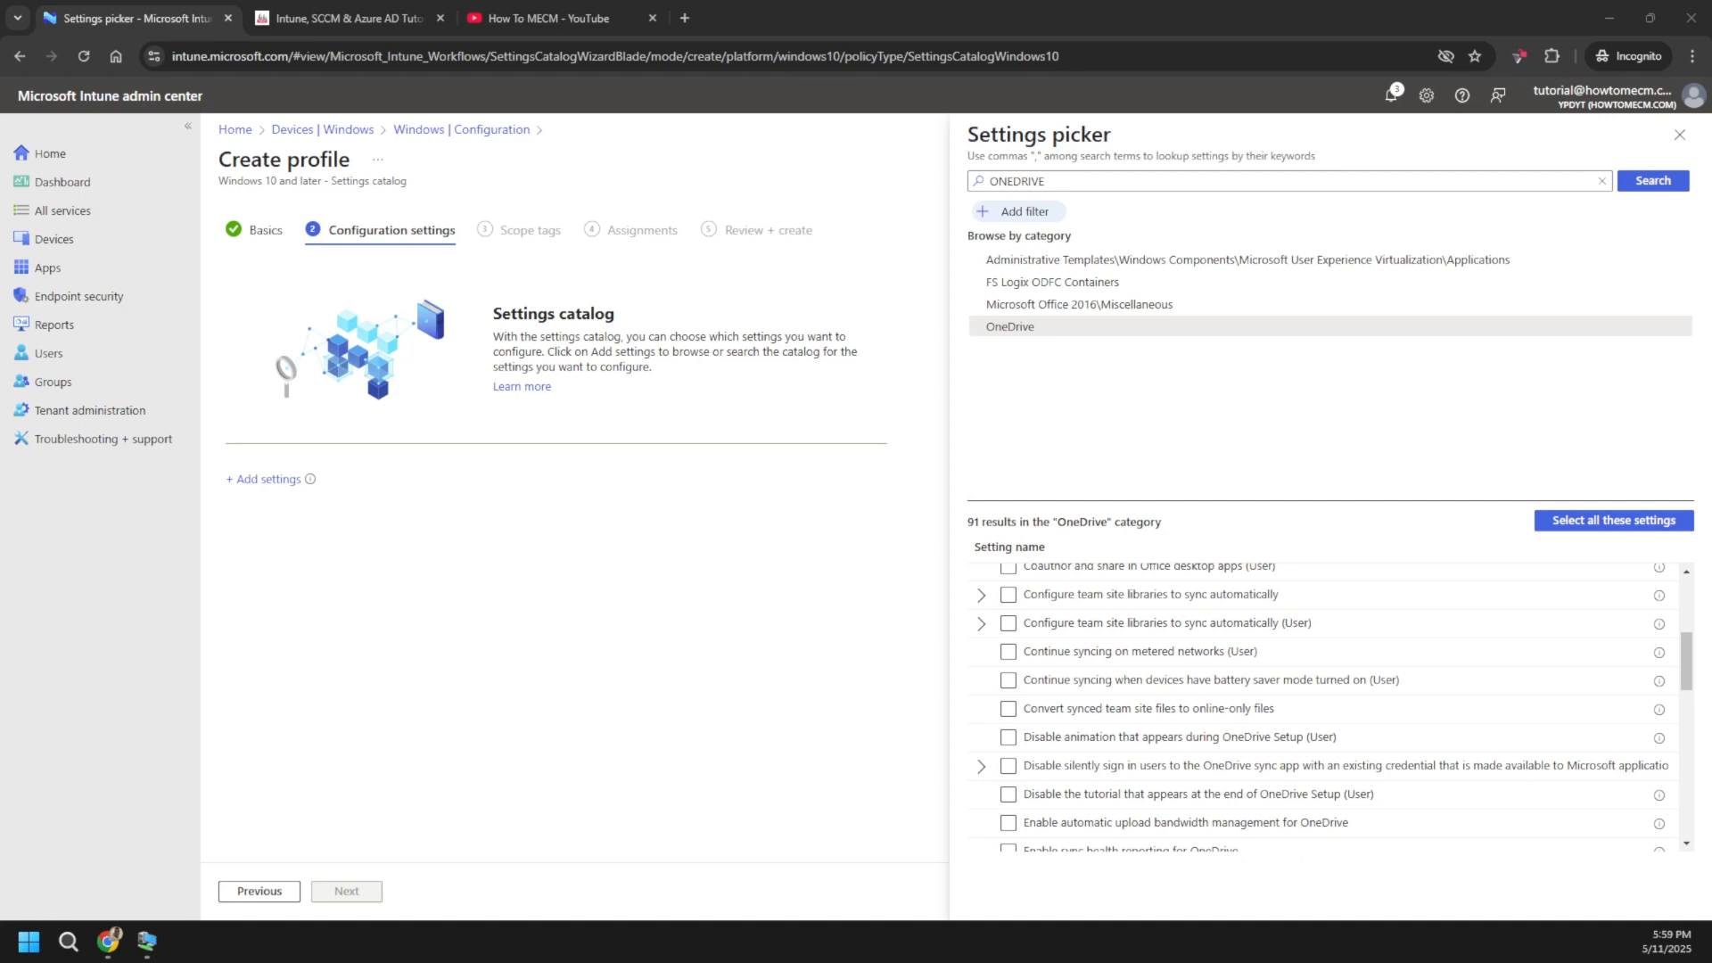
click(1075, 710)
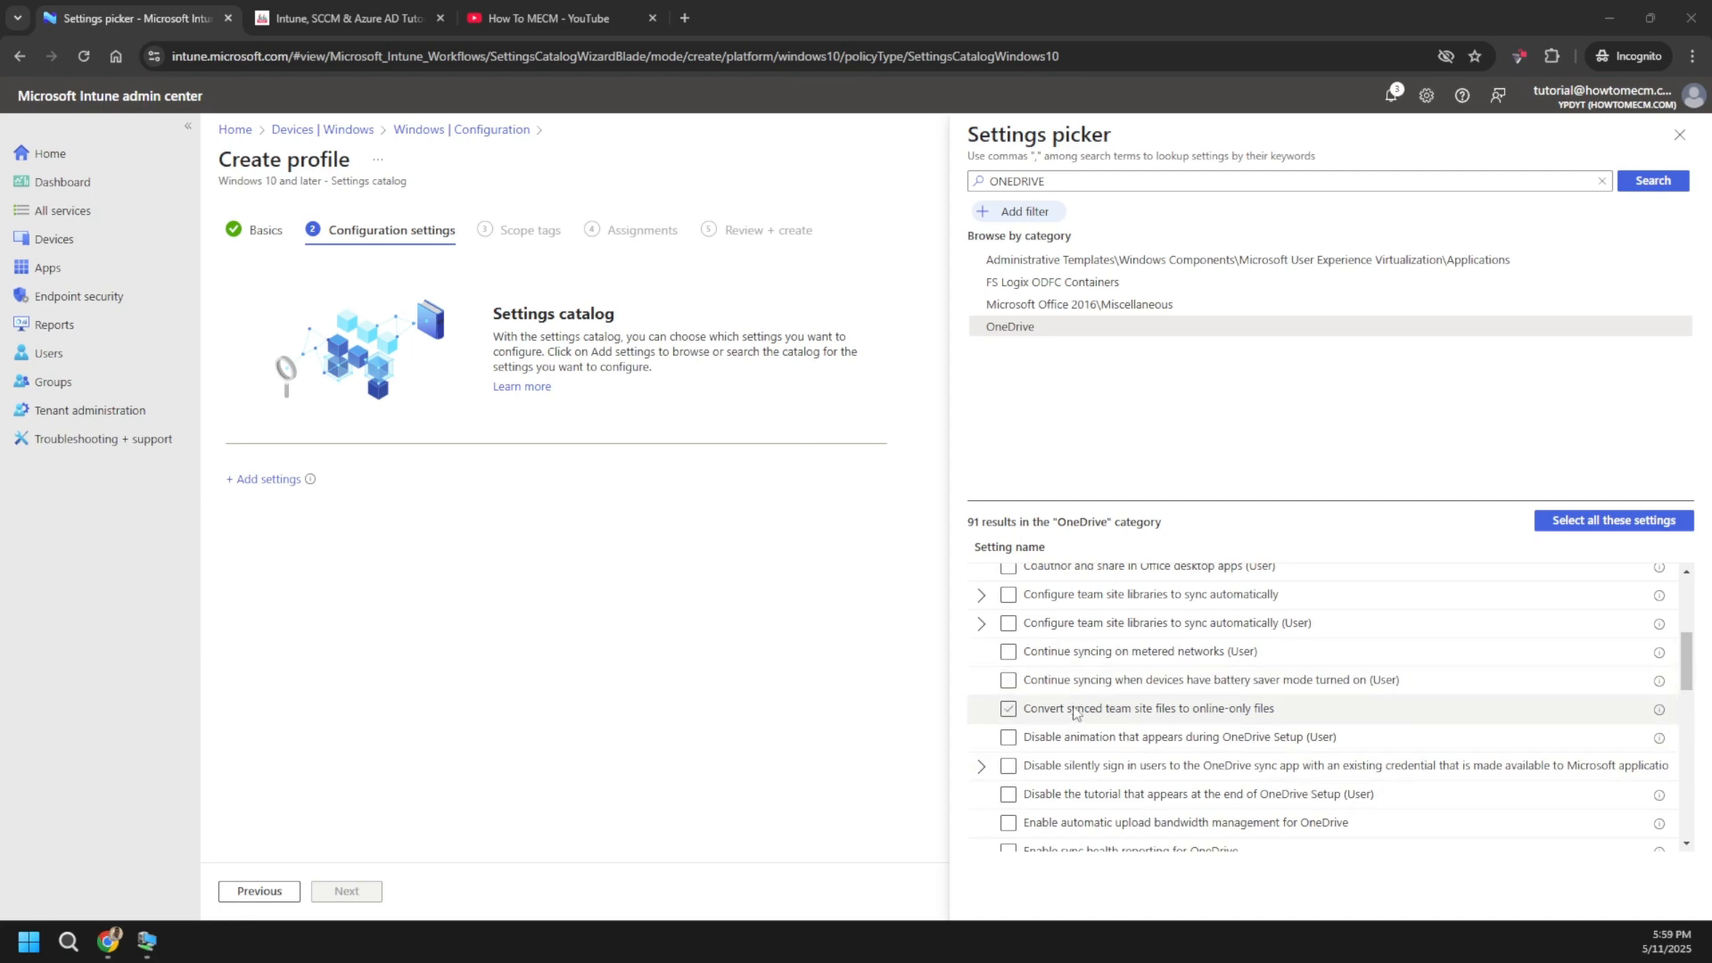
click(1076, 710)
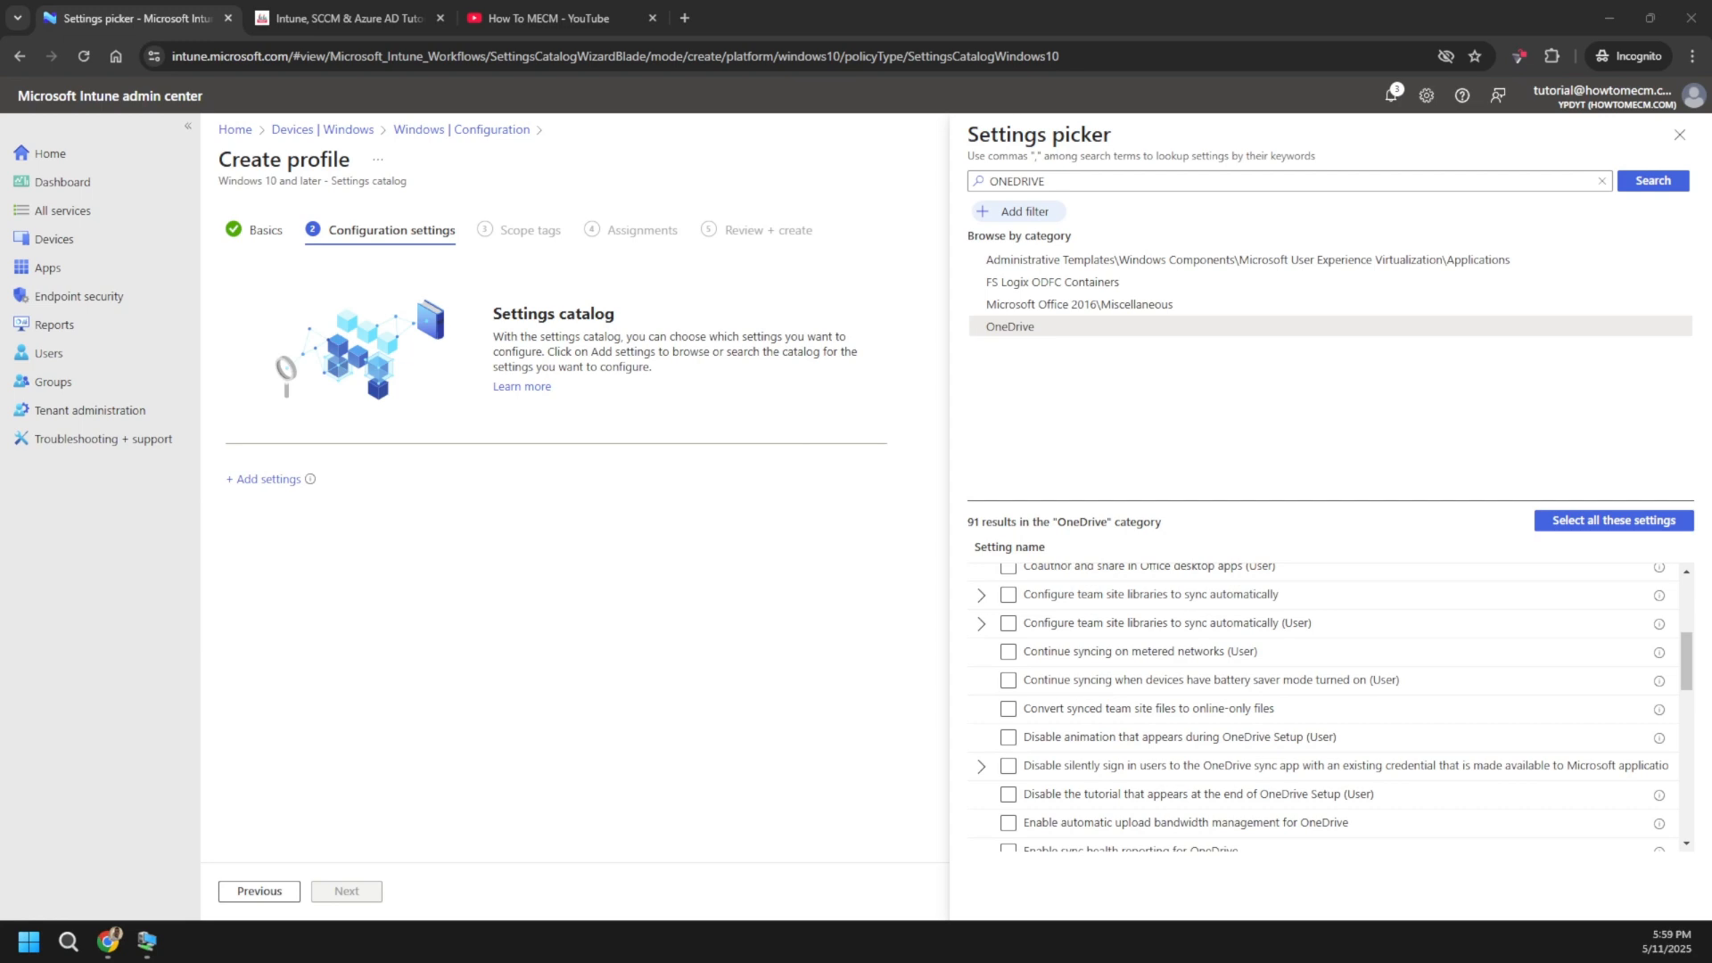
click(1309, 744)
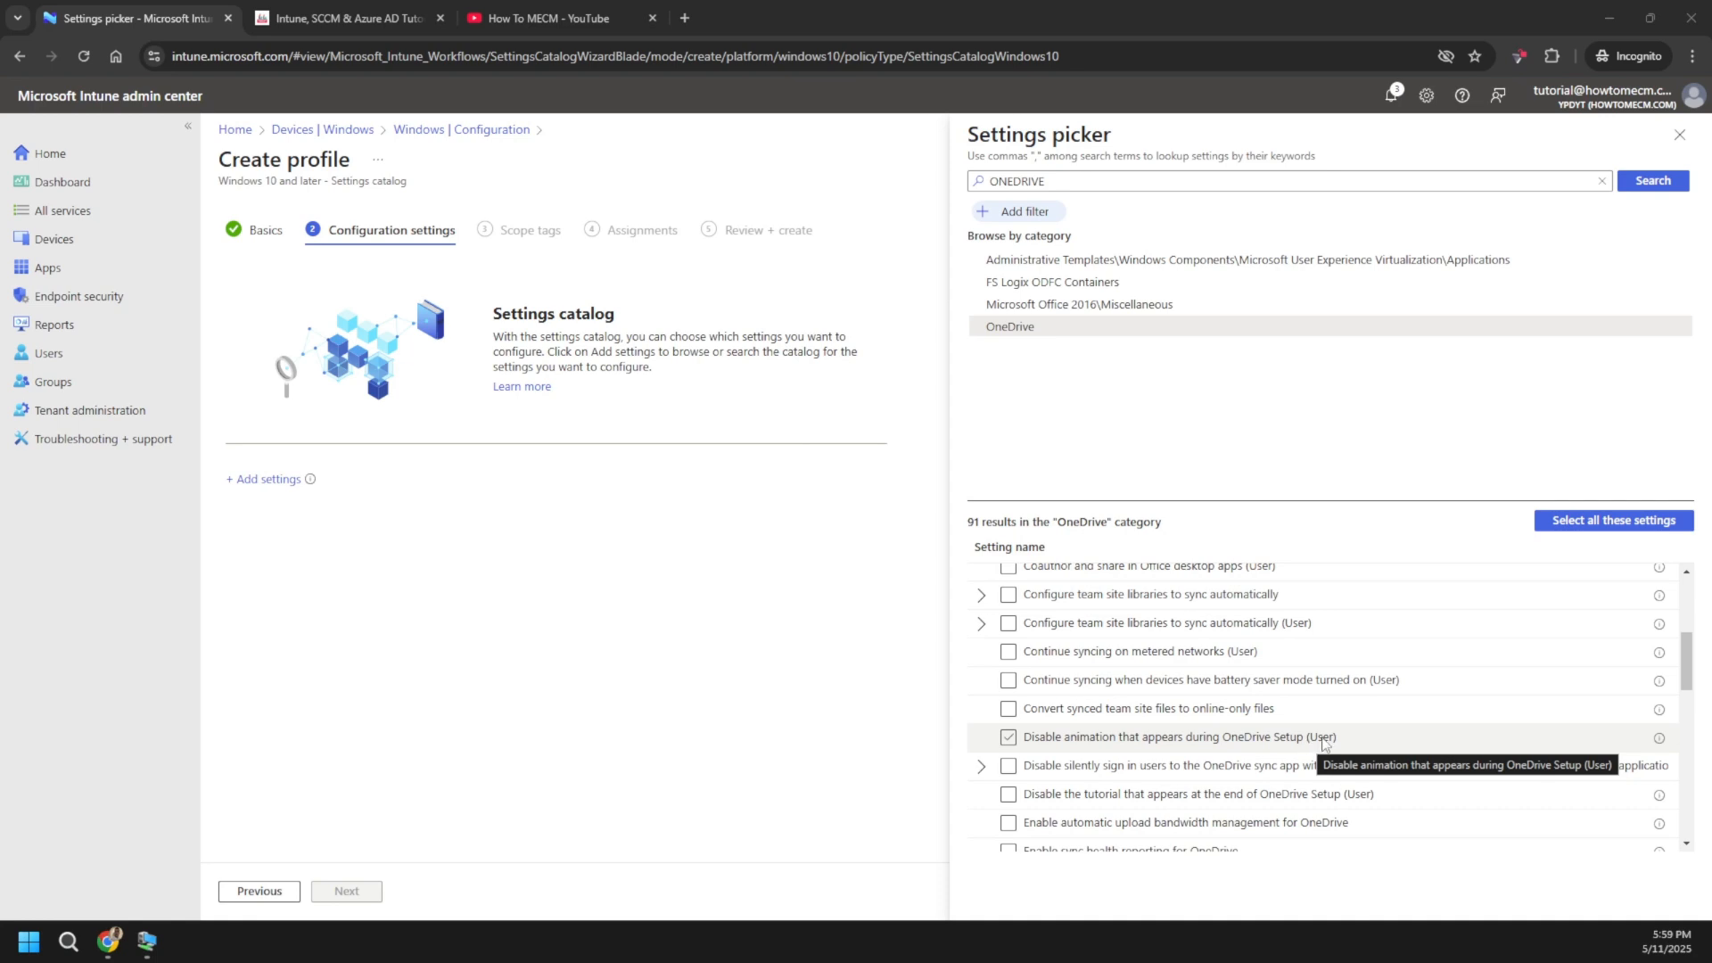
scroll(1329, 741, down, 10)
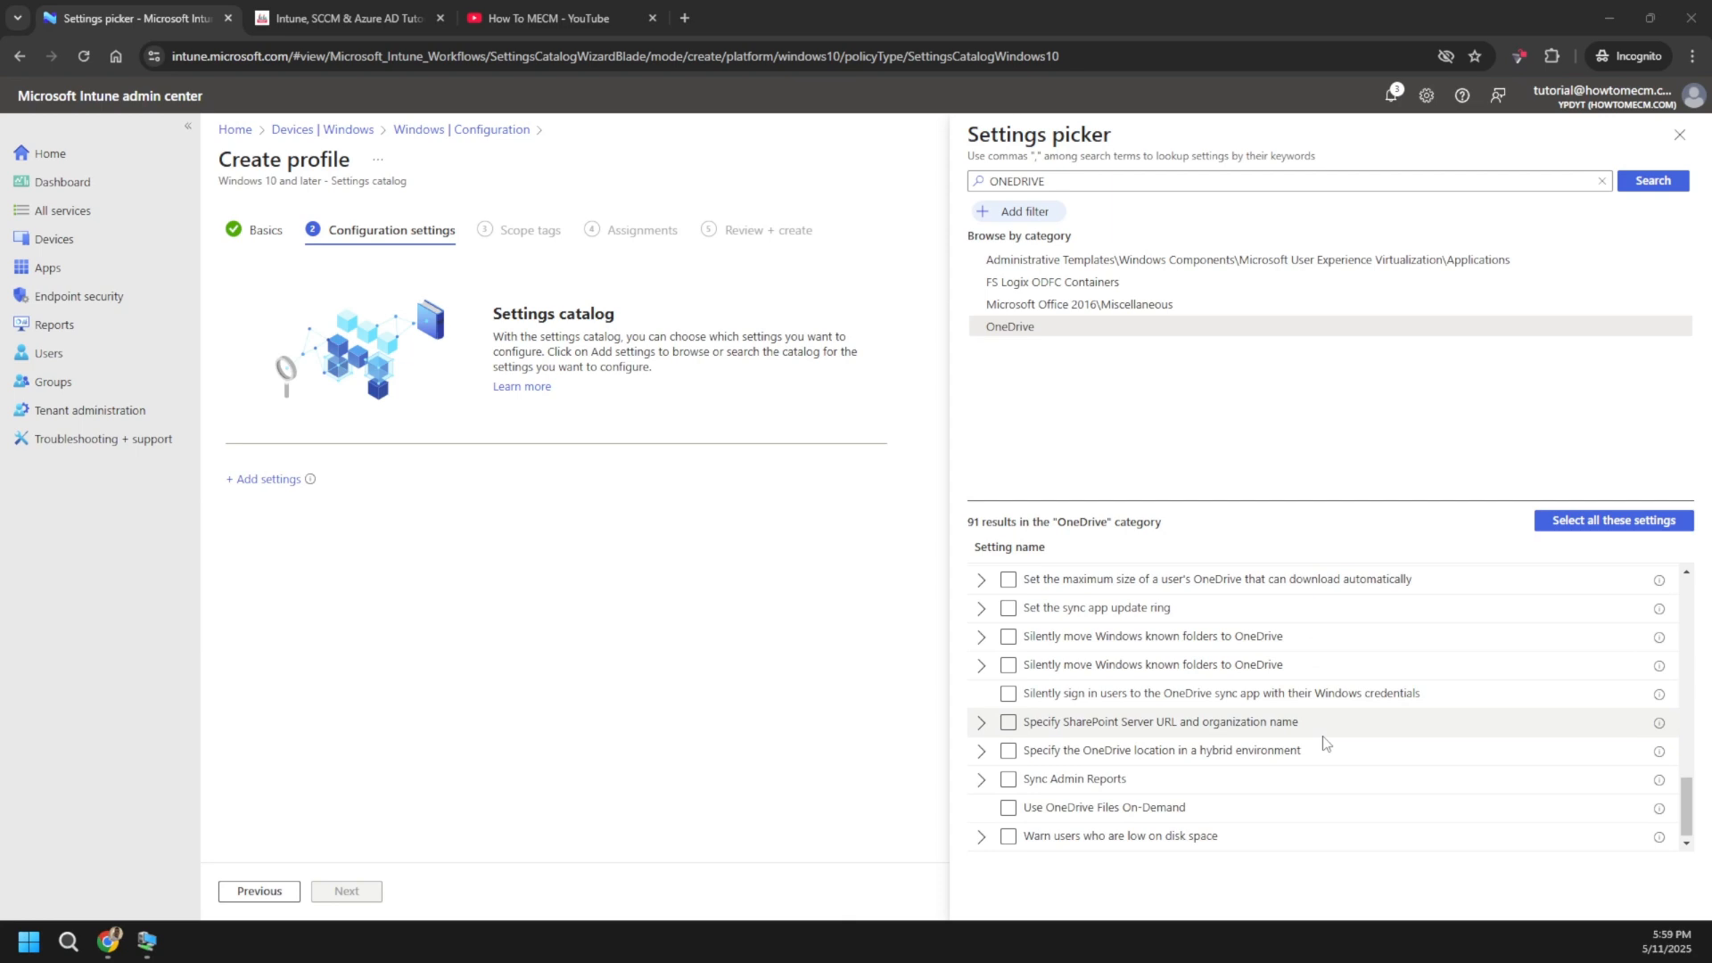
click(1037, 721)
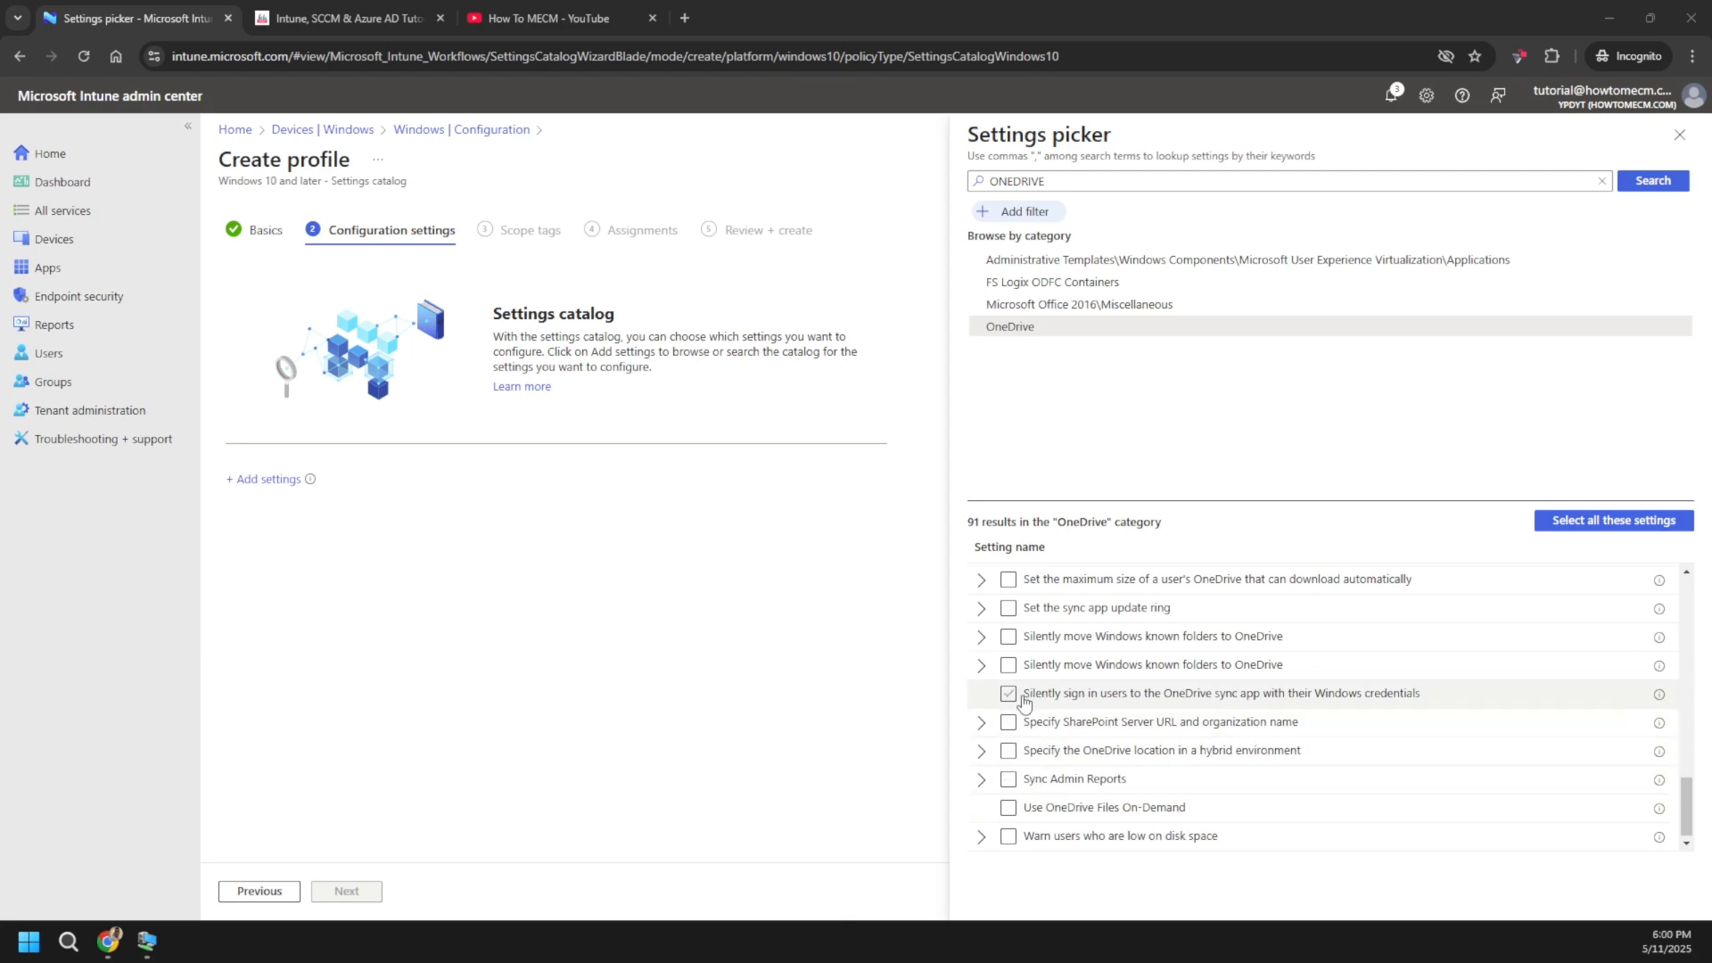
drag(1423, 699, 1025, 702)
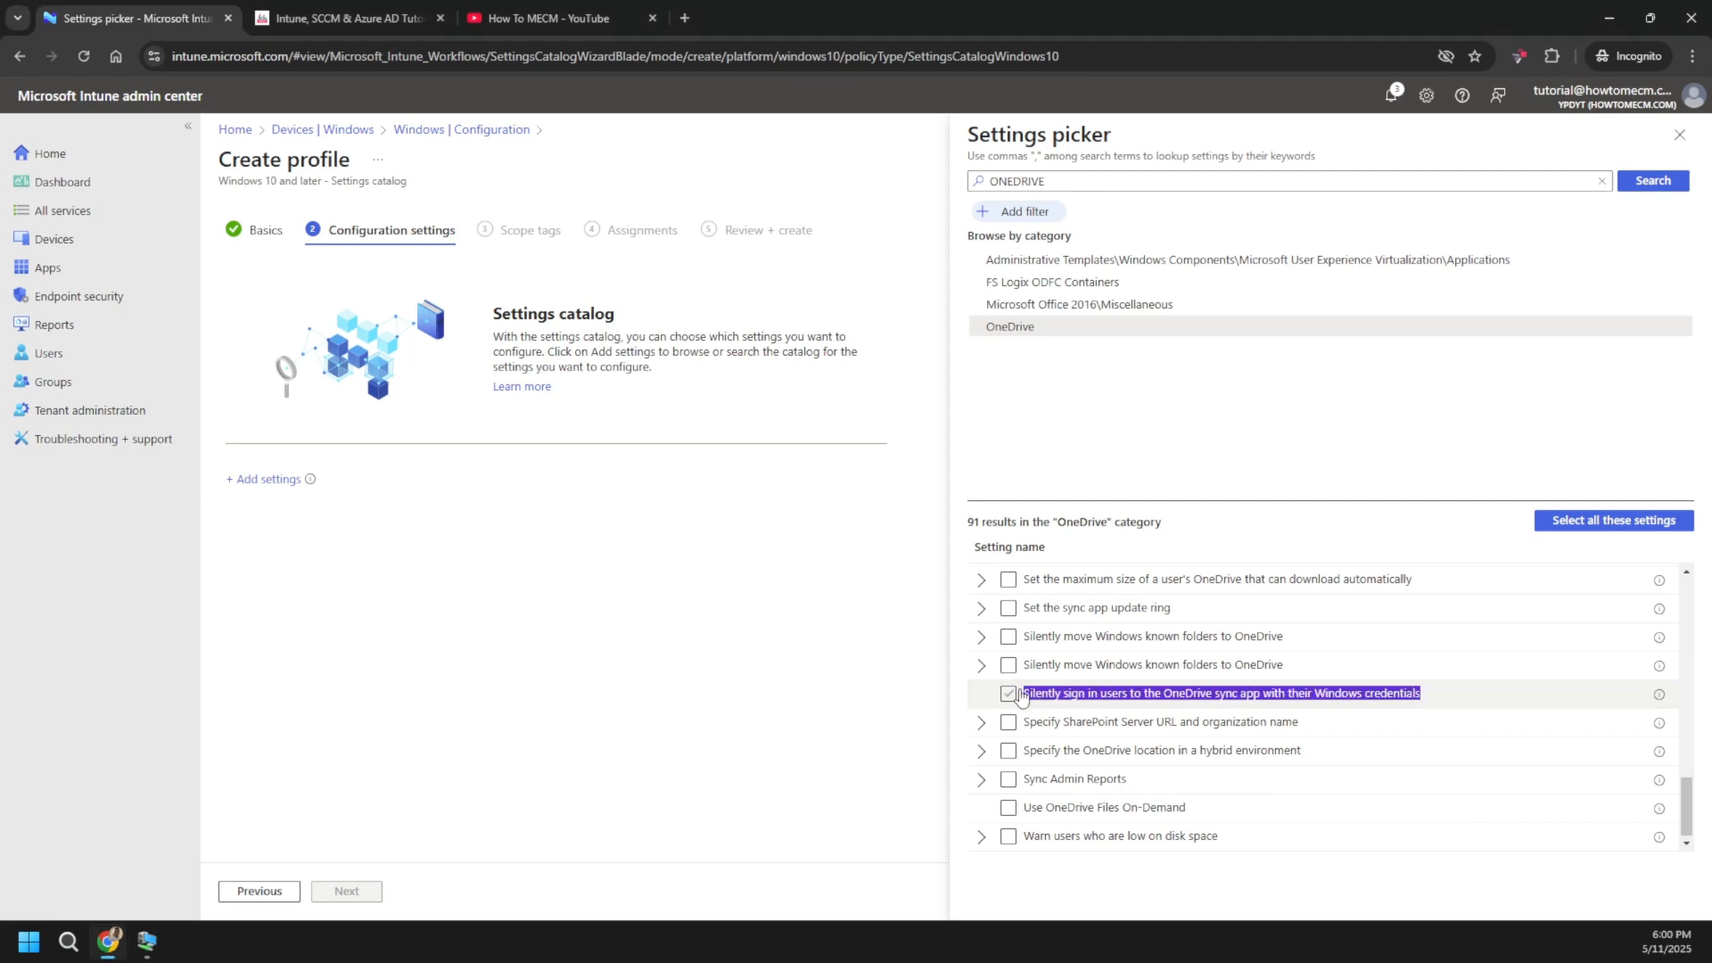
click(1021, 695)
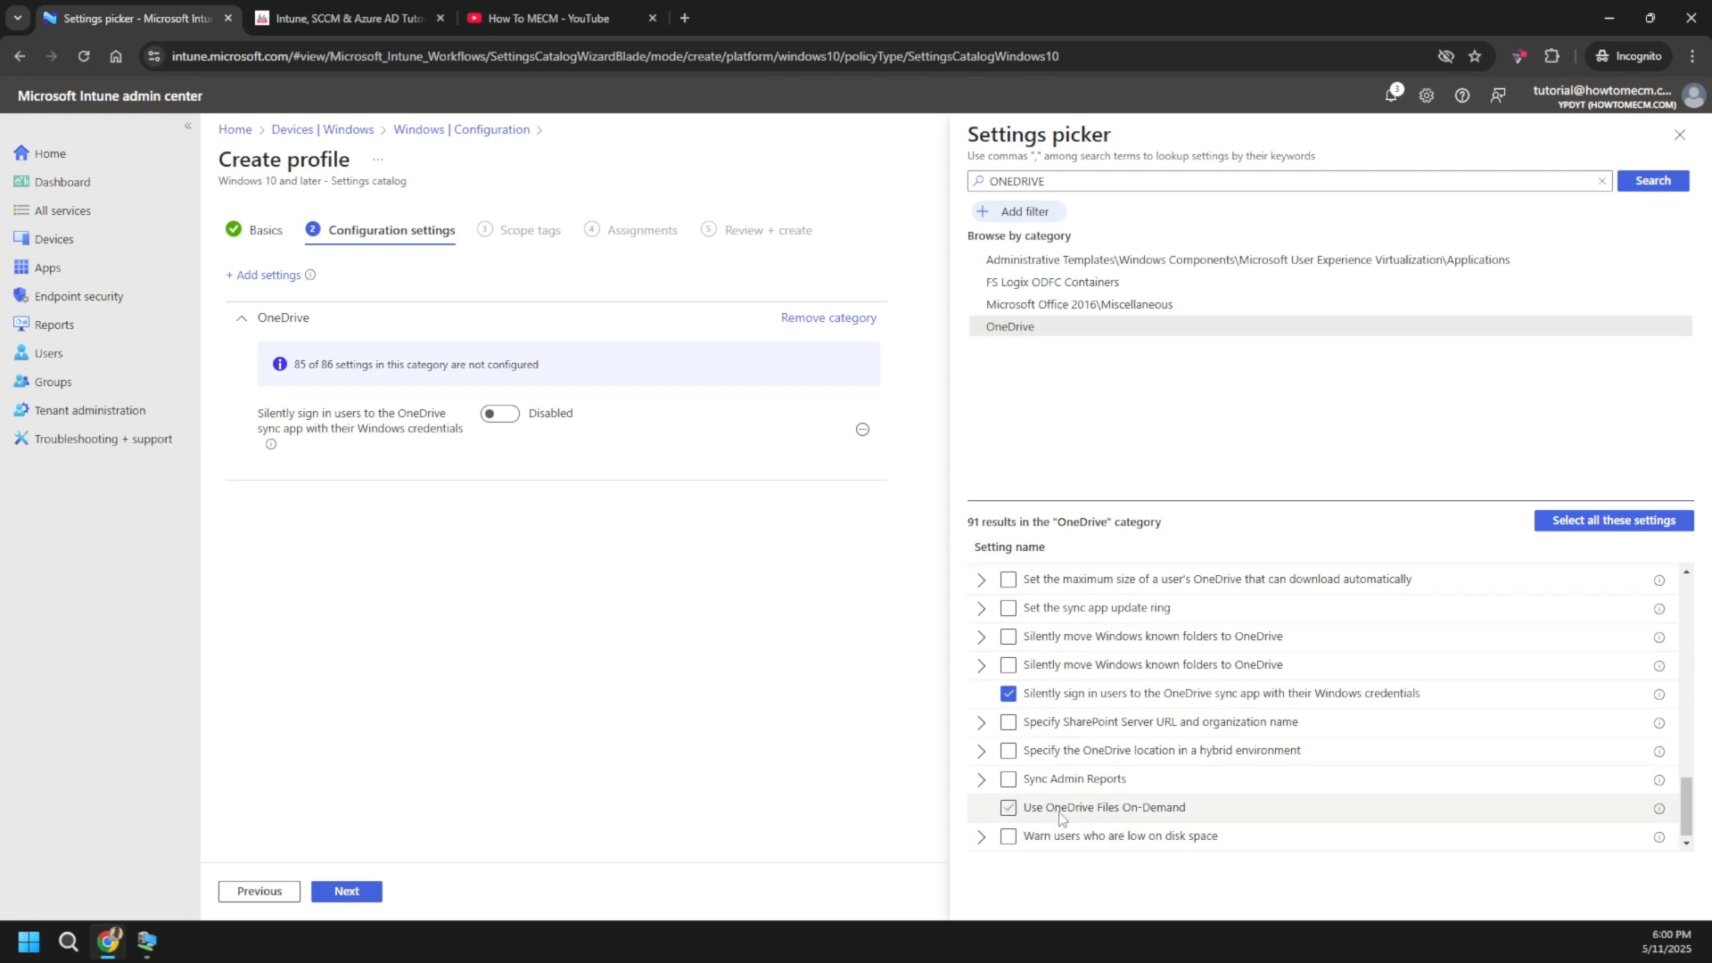
- Tick 'Use OneDrive Files On-Demand' in the OneDrive settings results
click(1009, 809)
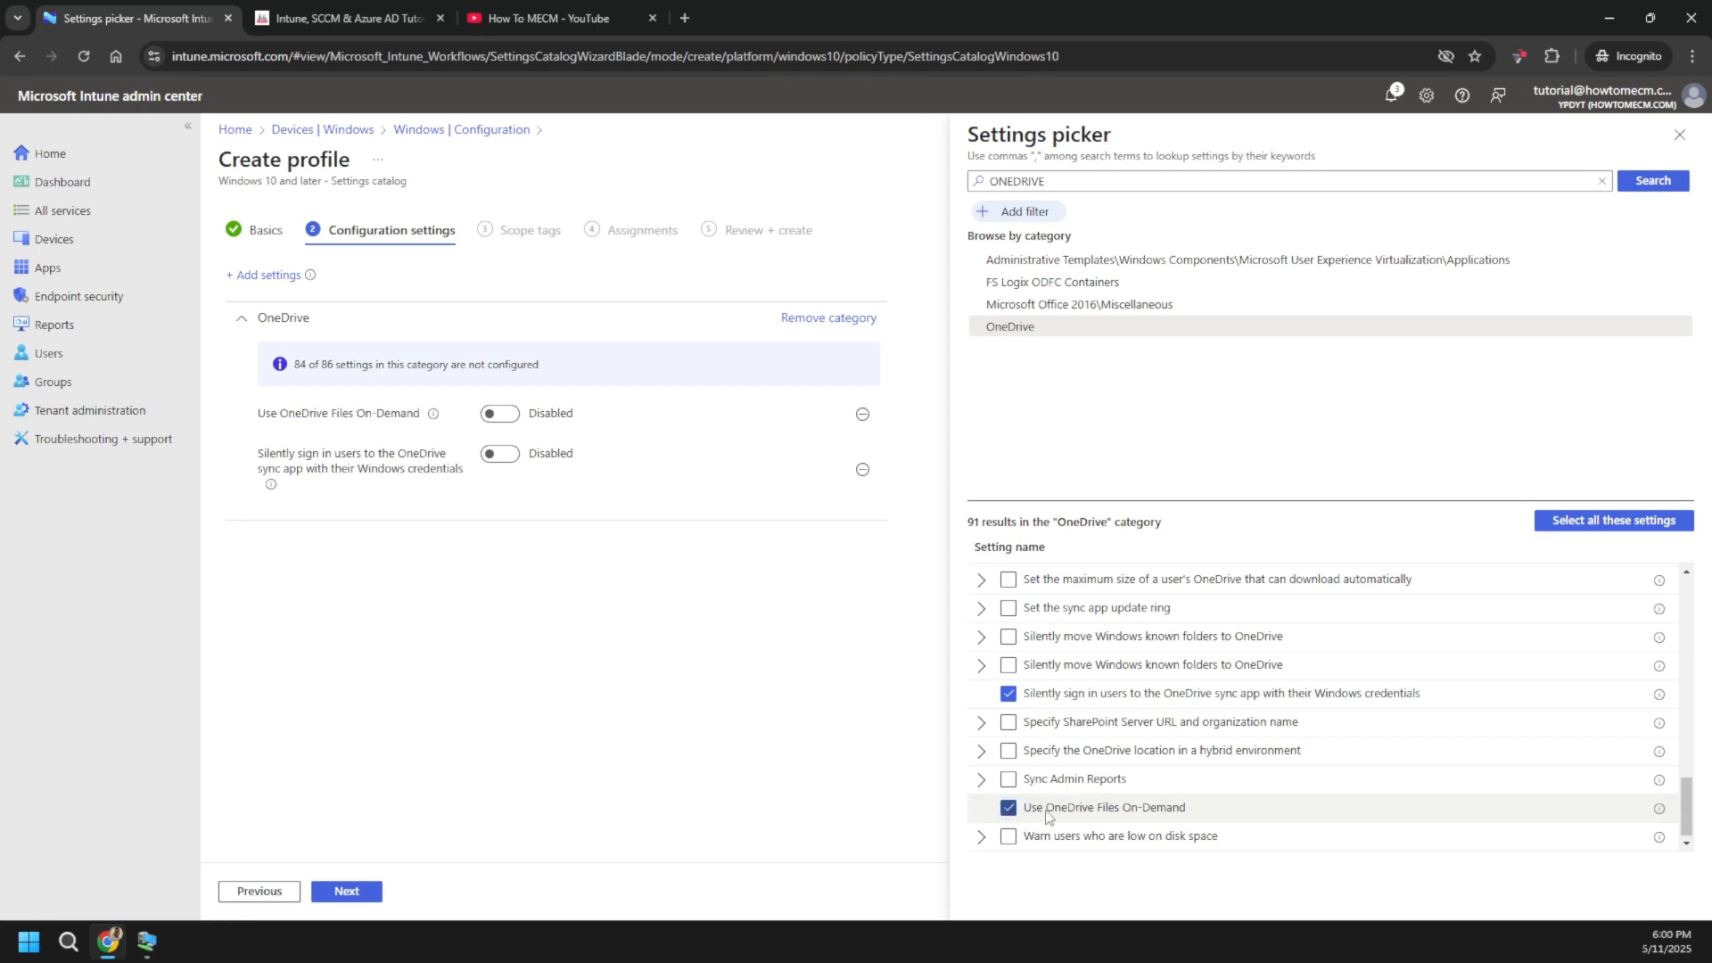
mouse_move(1660, 814)
mouse_move(1659, 697)
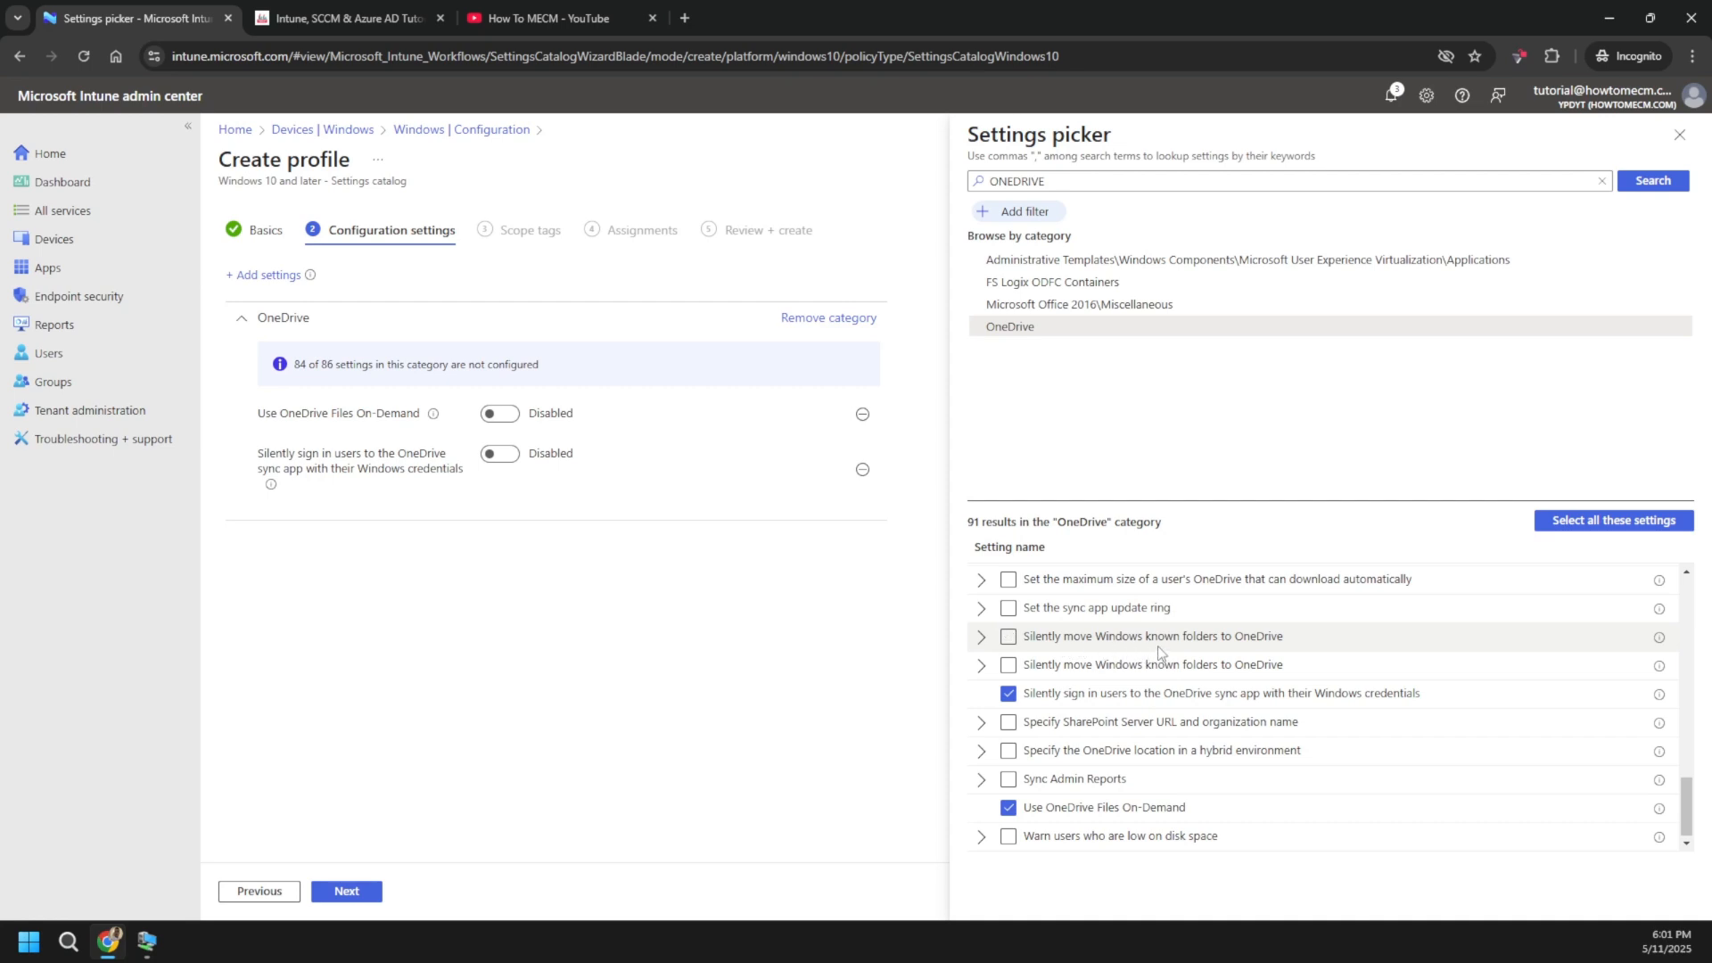
- Compare the two 'Silently move Windows known folders to OneDrive' entries by adding and enabling each
click(981, 667)
click(981, 638)
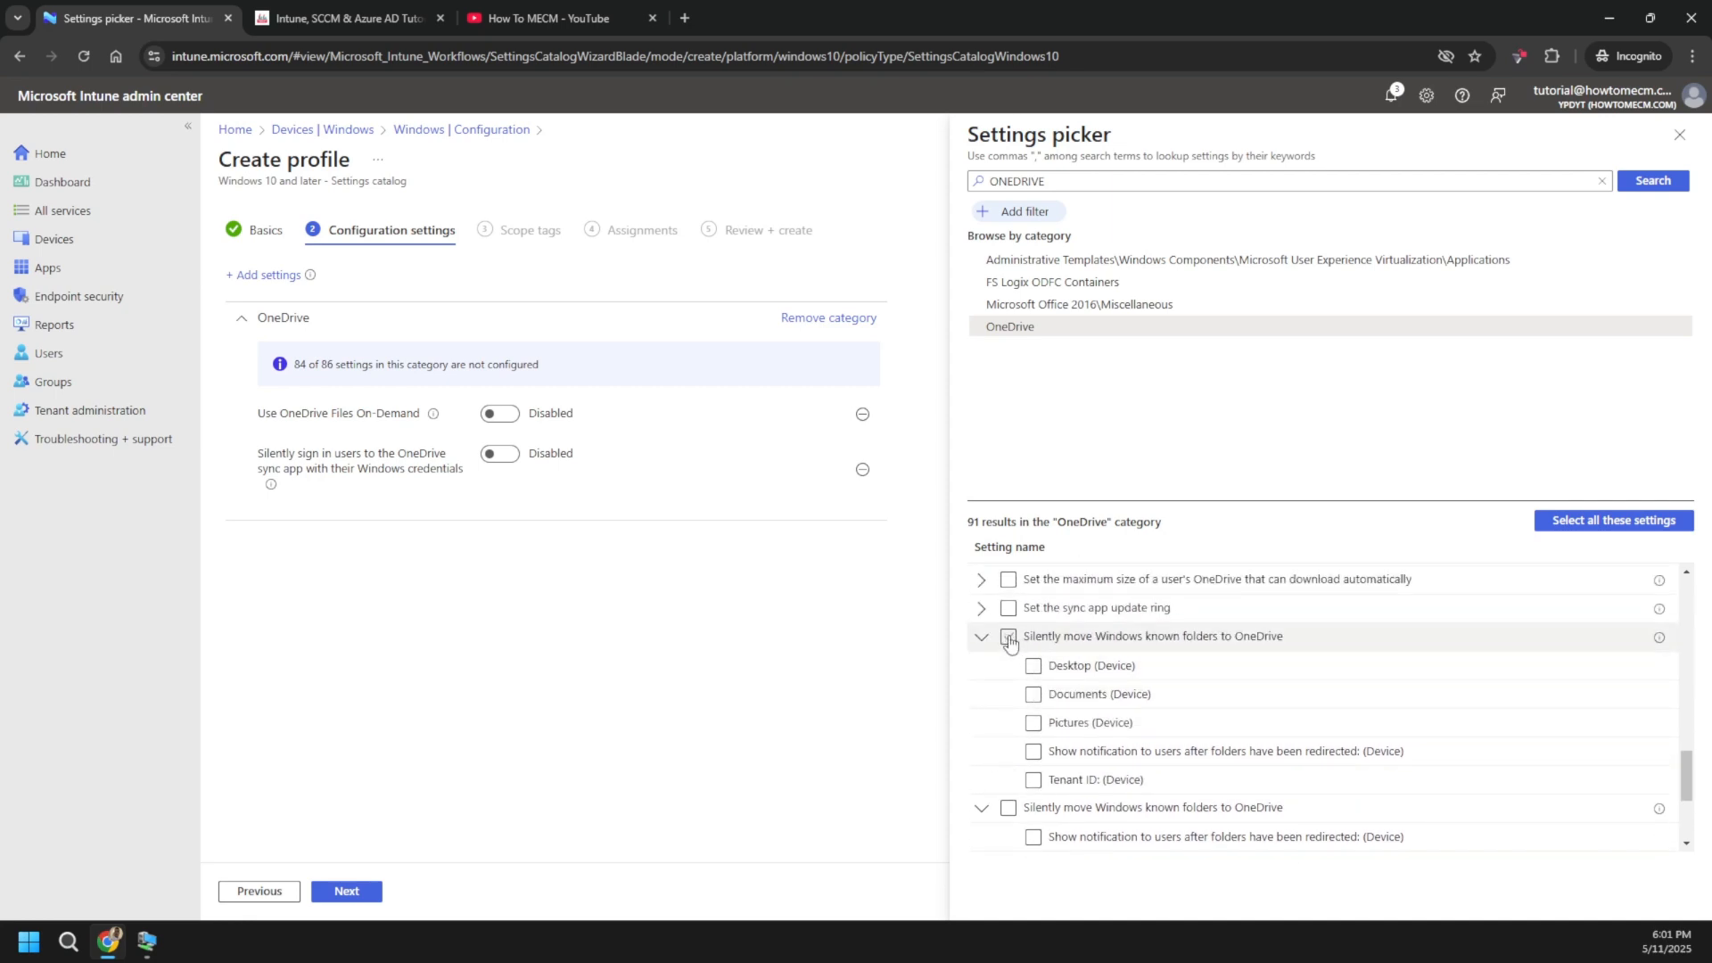
click(1009, 637)
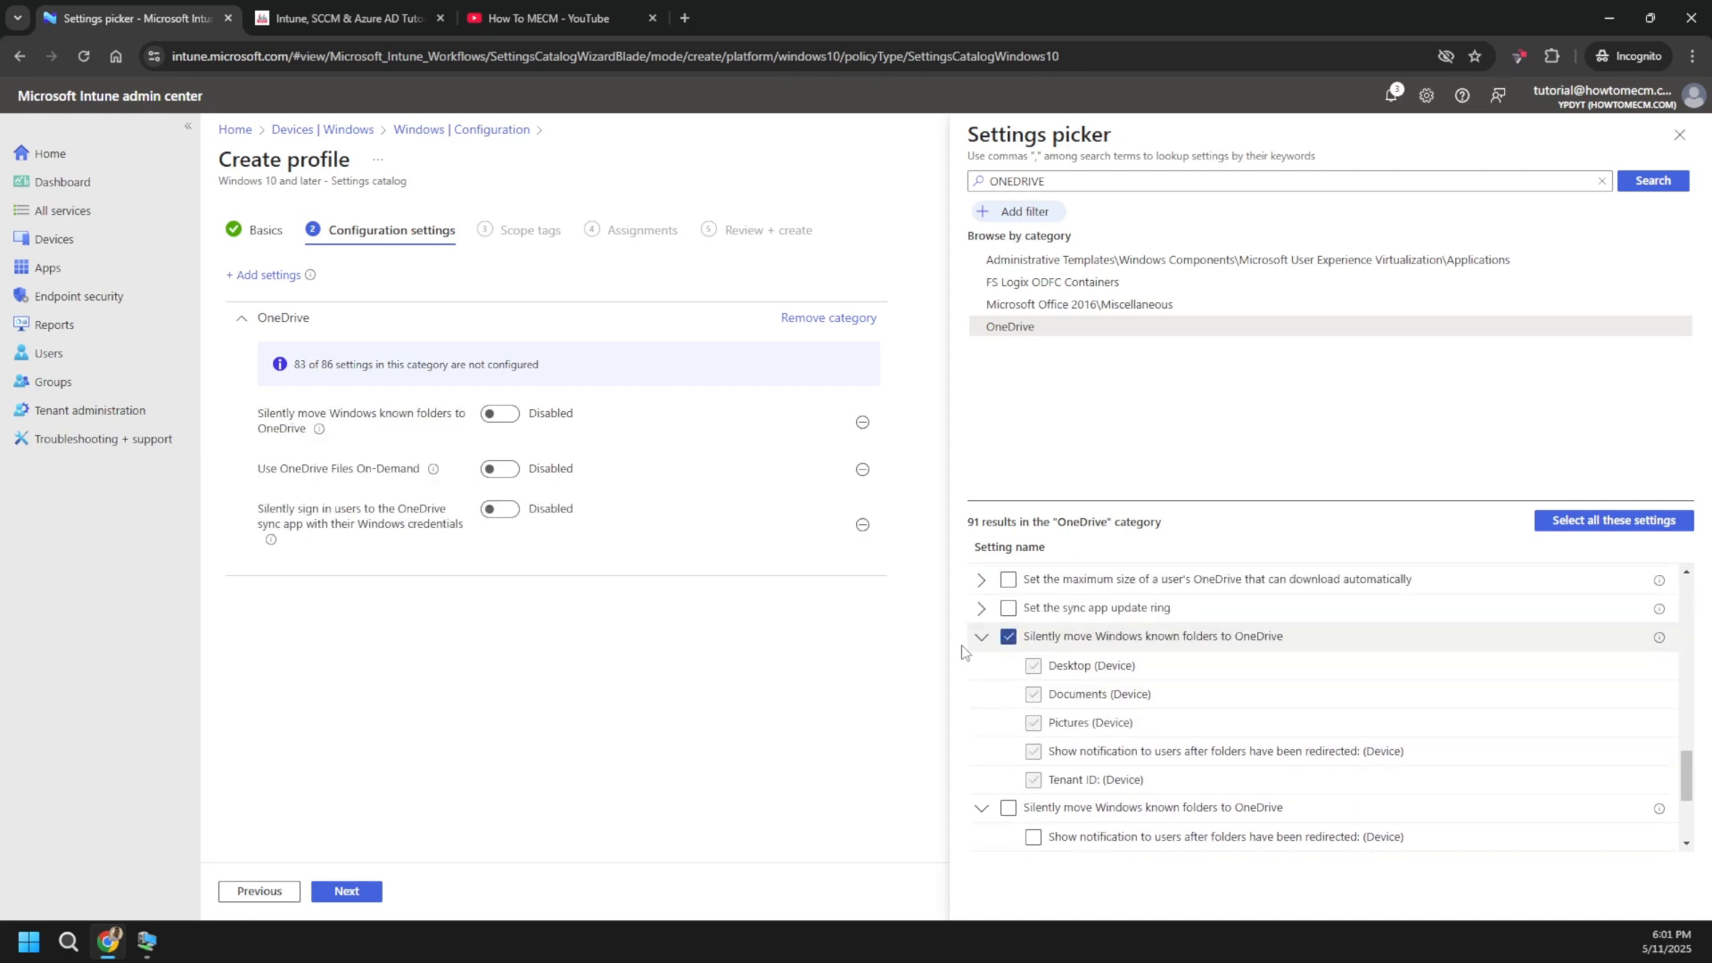
click(501, 418)
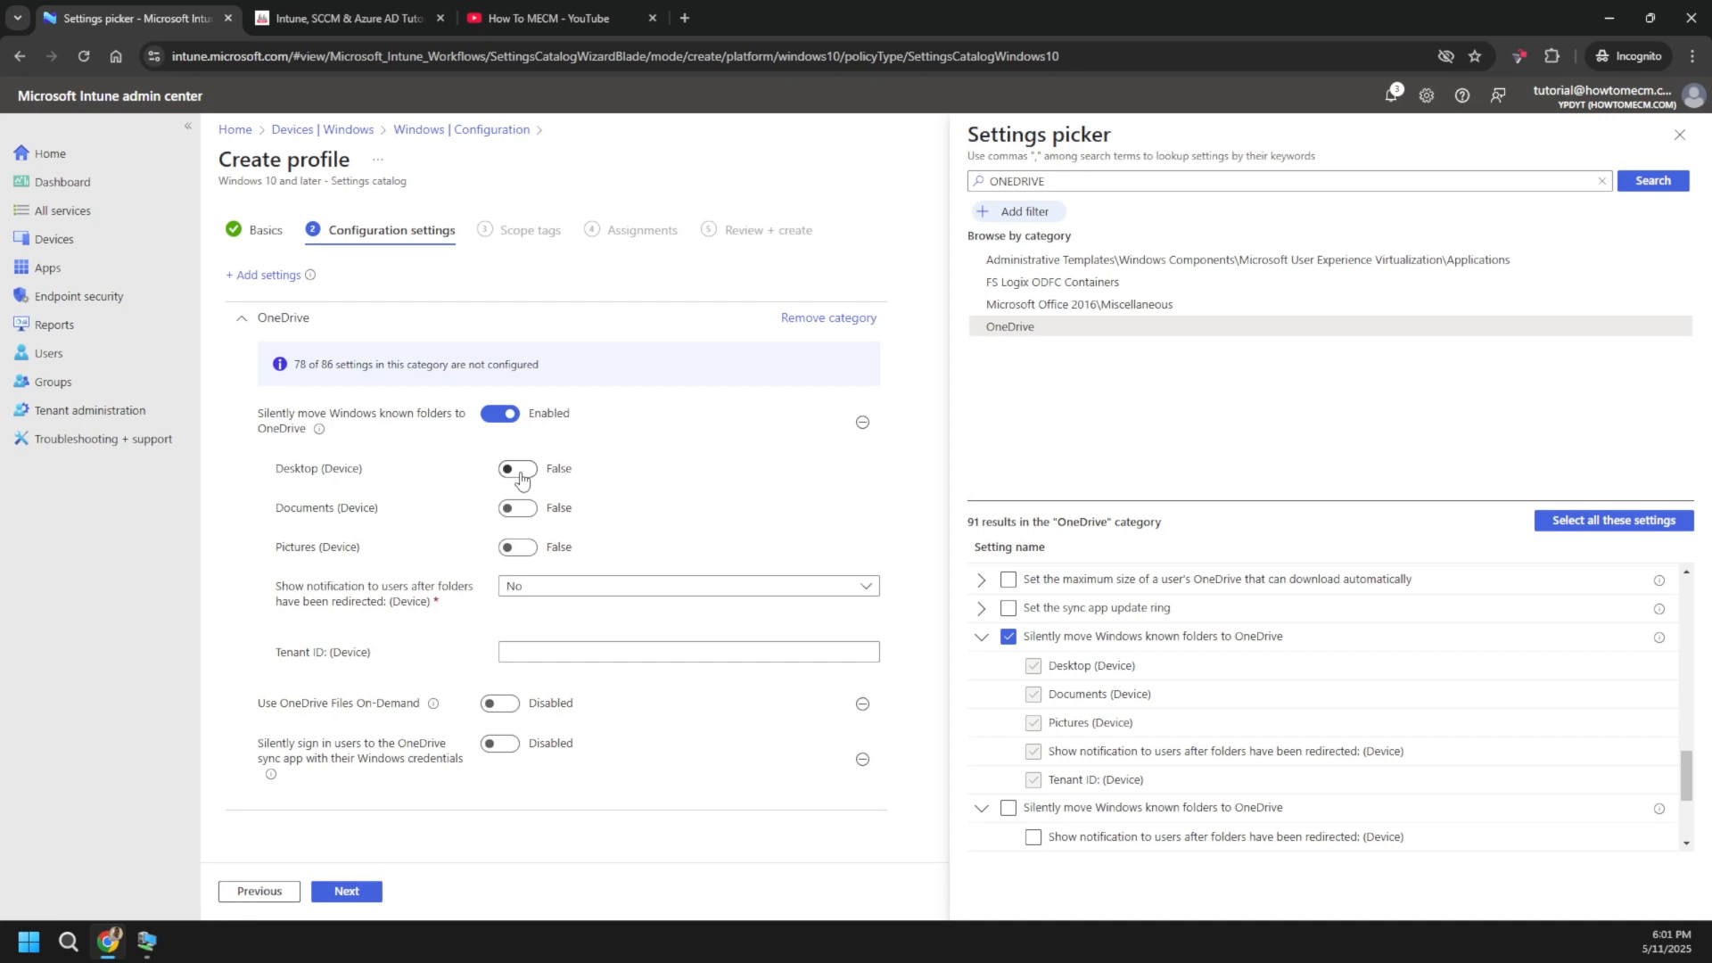
click(1009, 636)
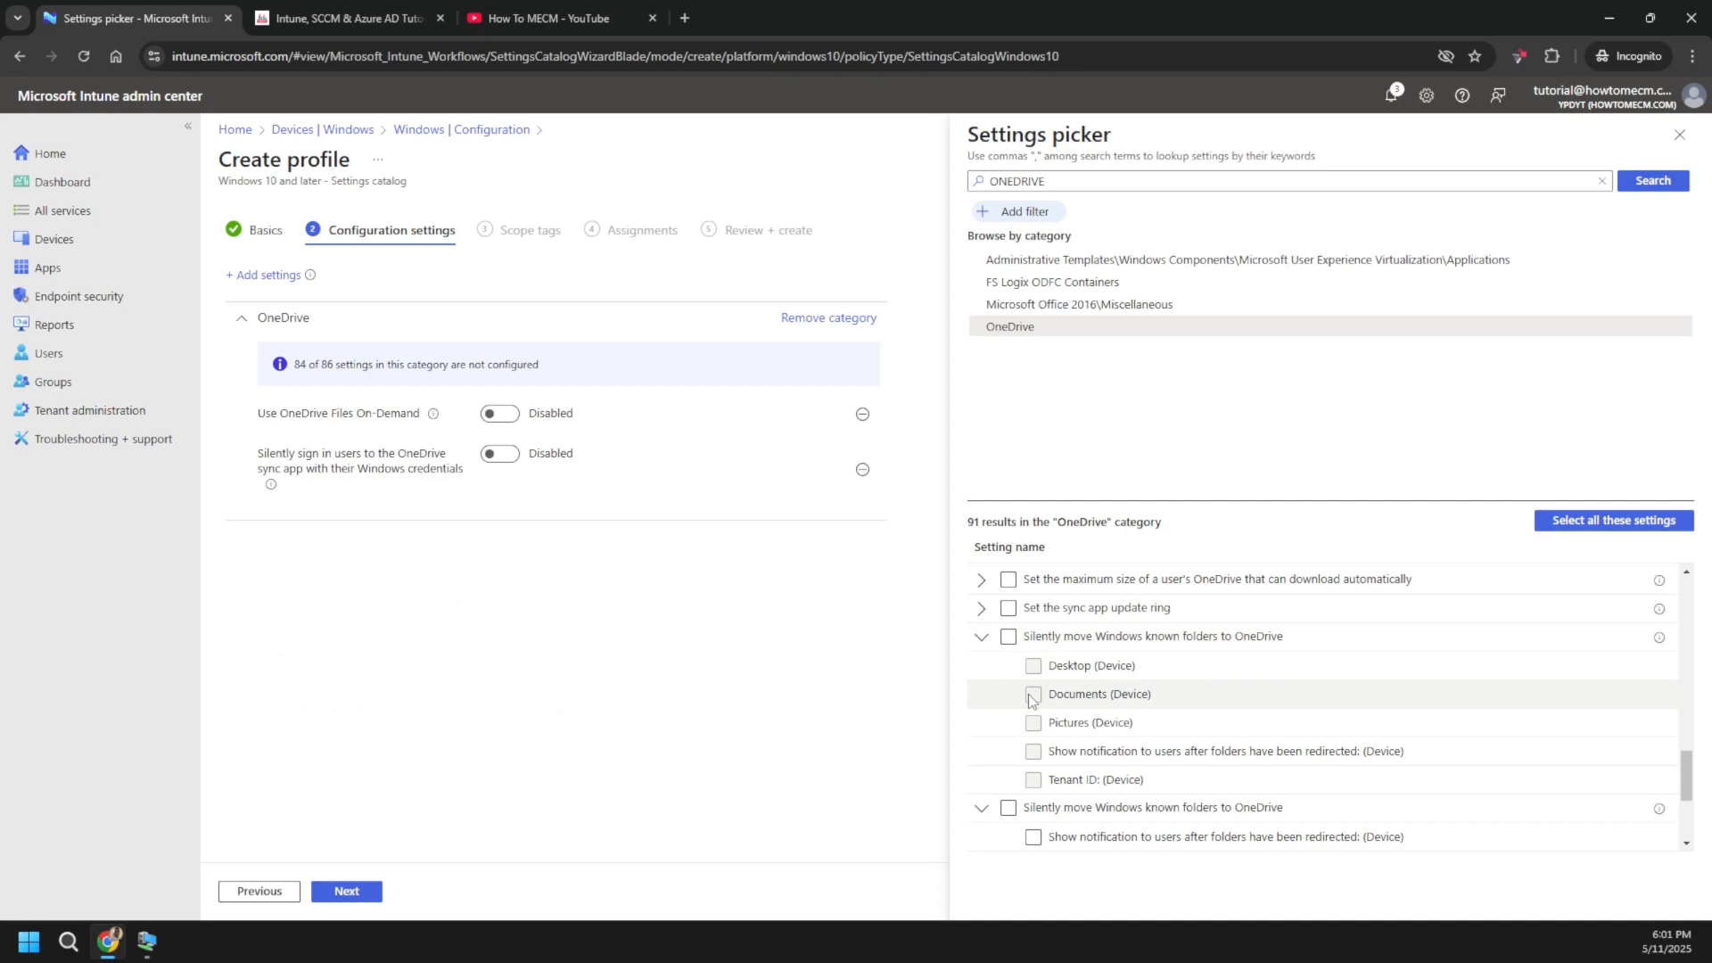
click(1008, 808)
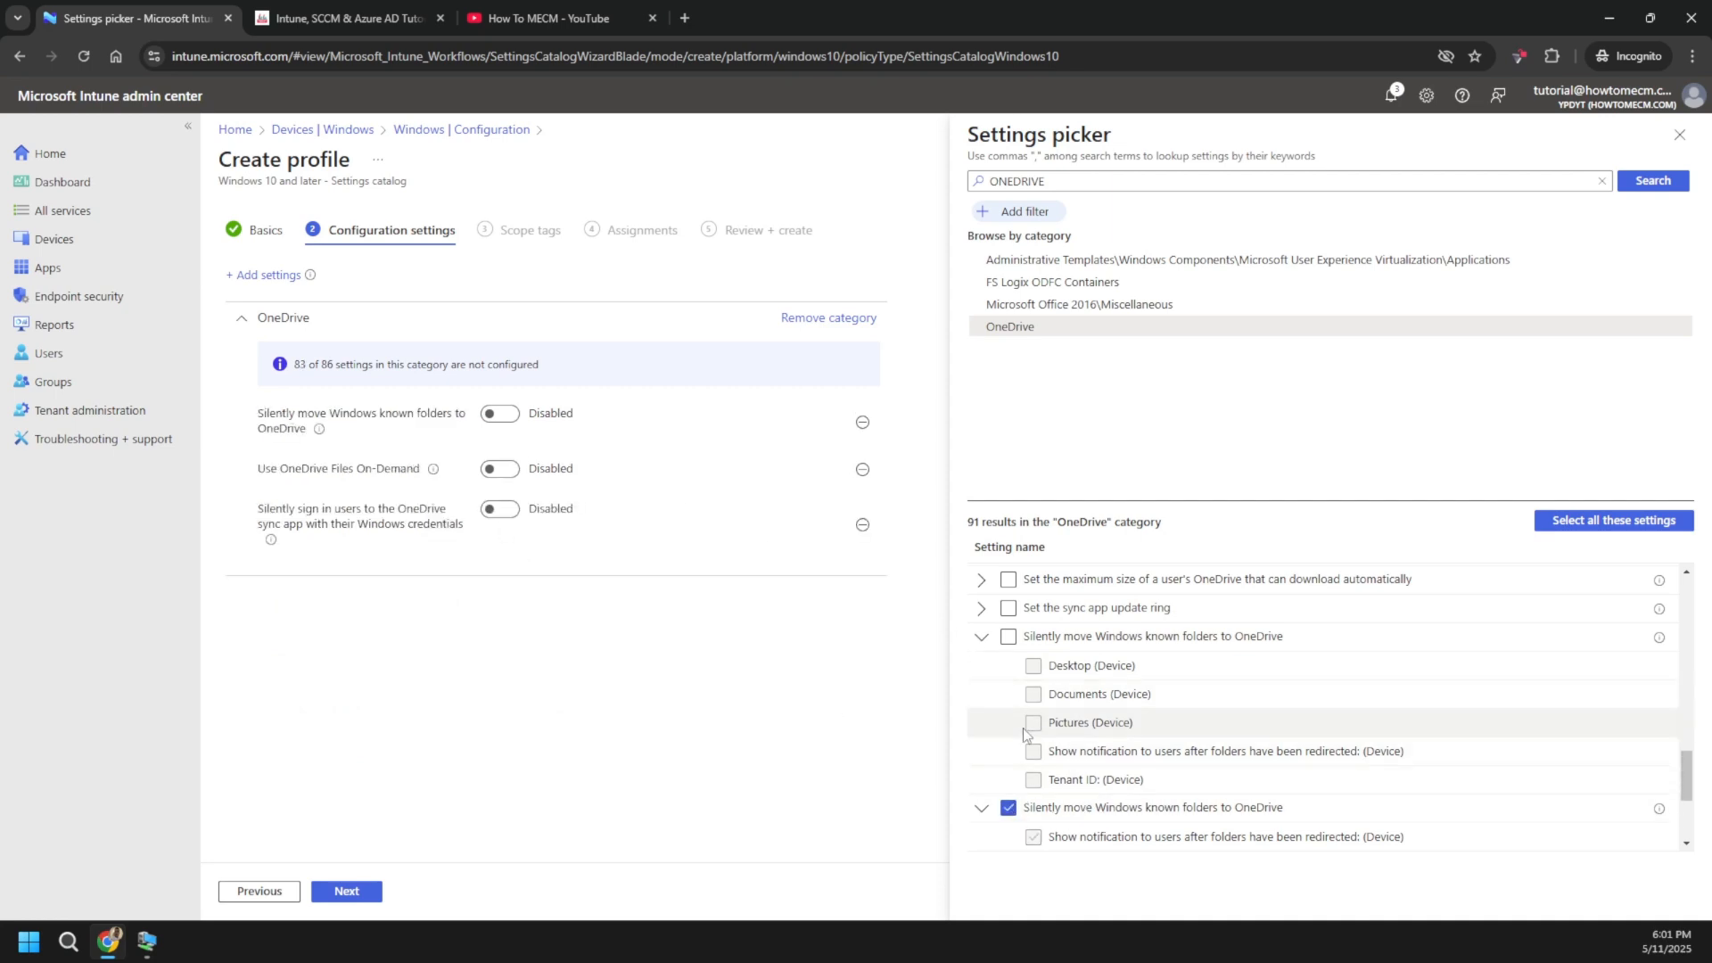
click(502, 414)
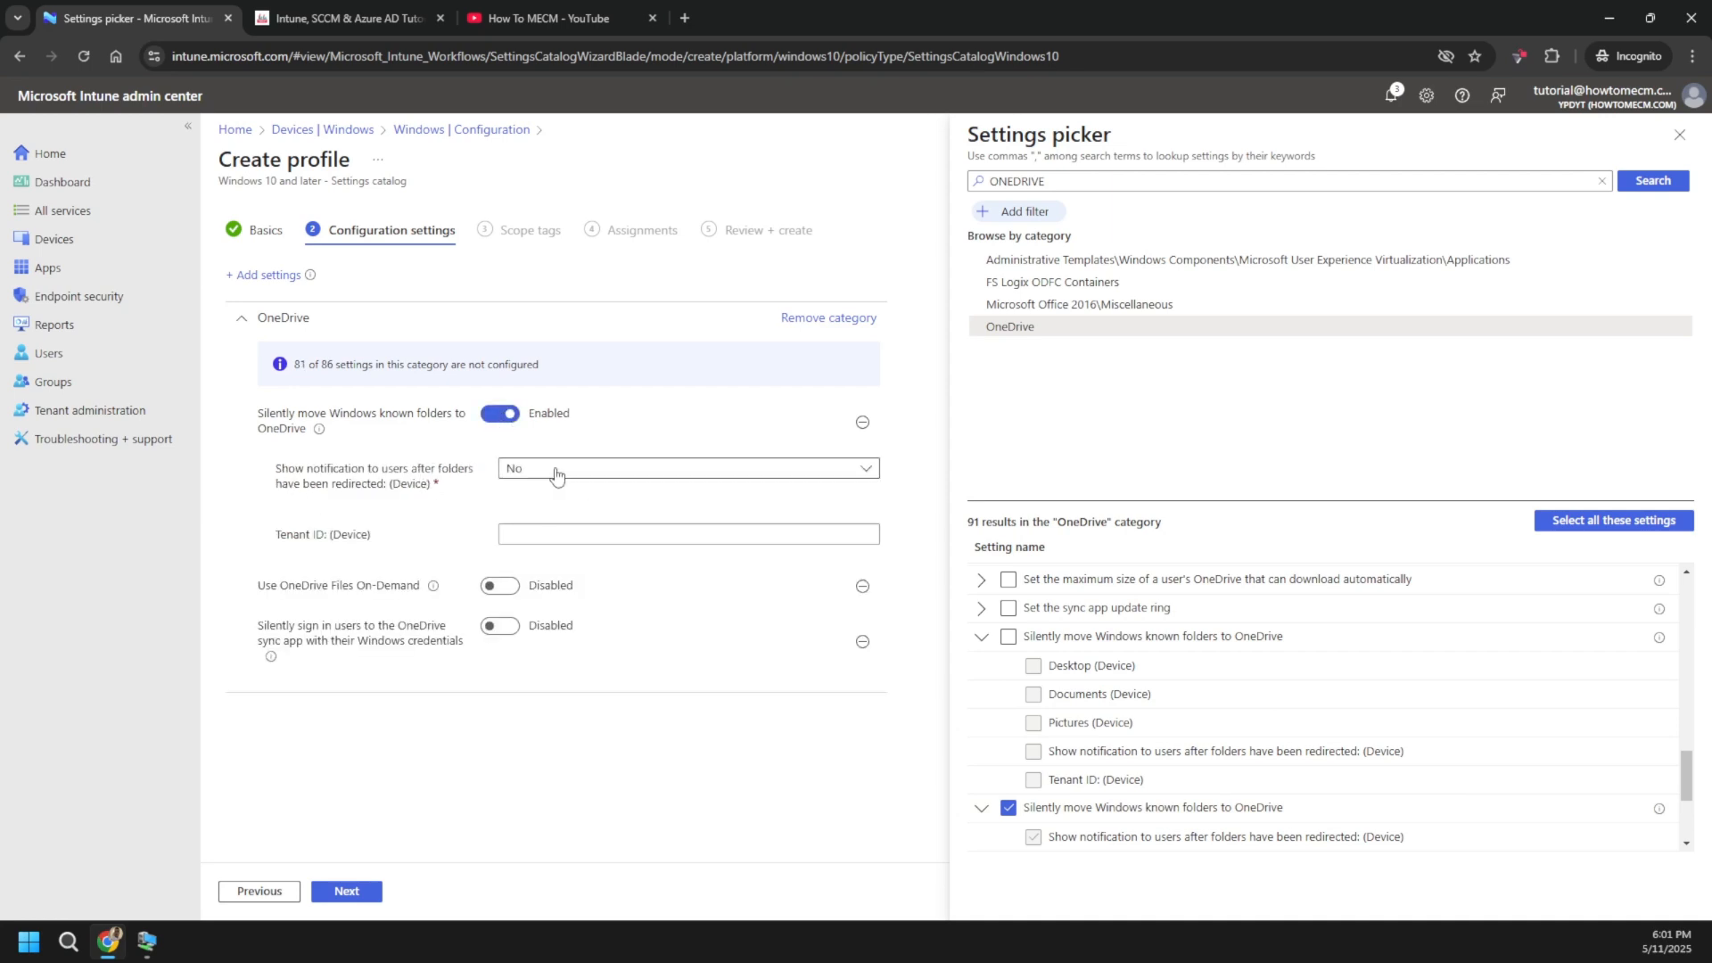
click(1009, 637)
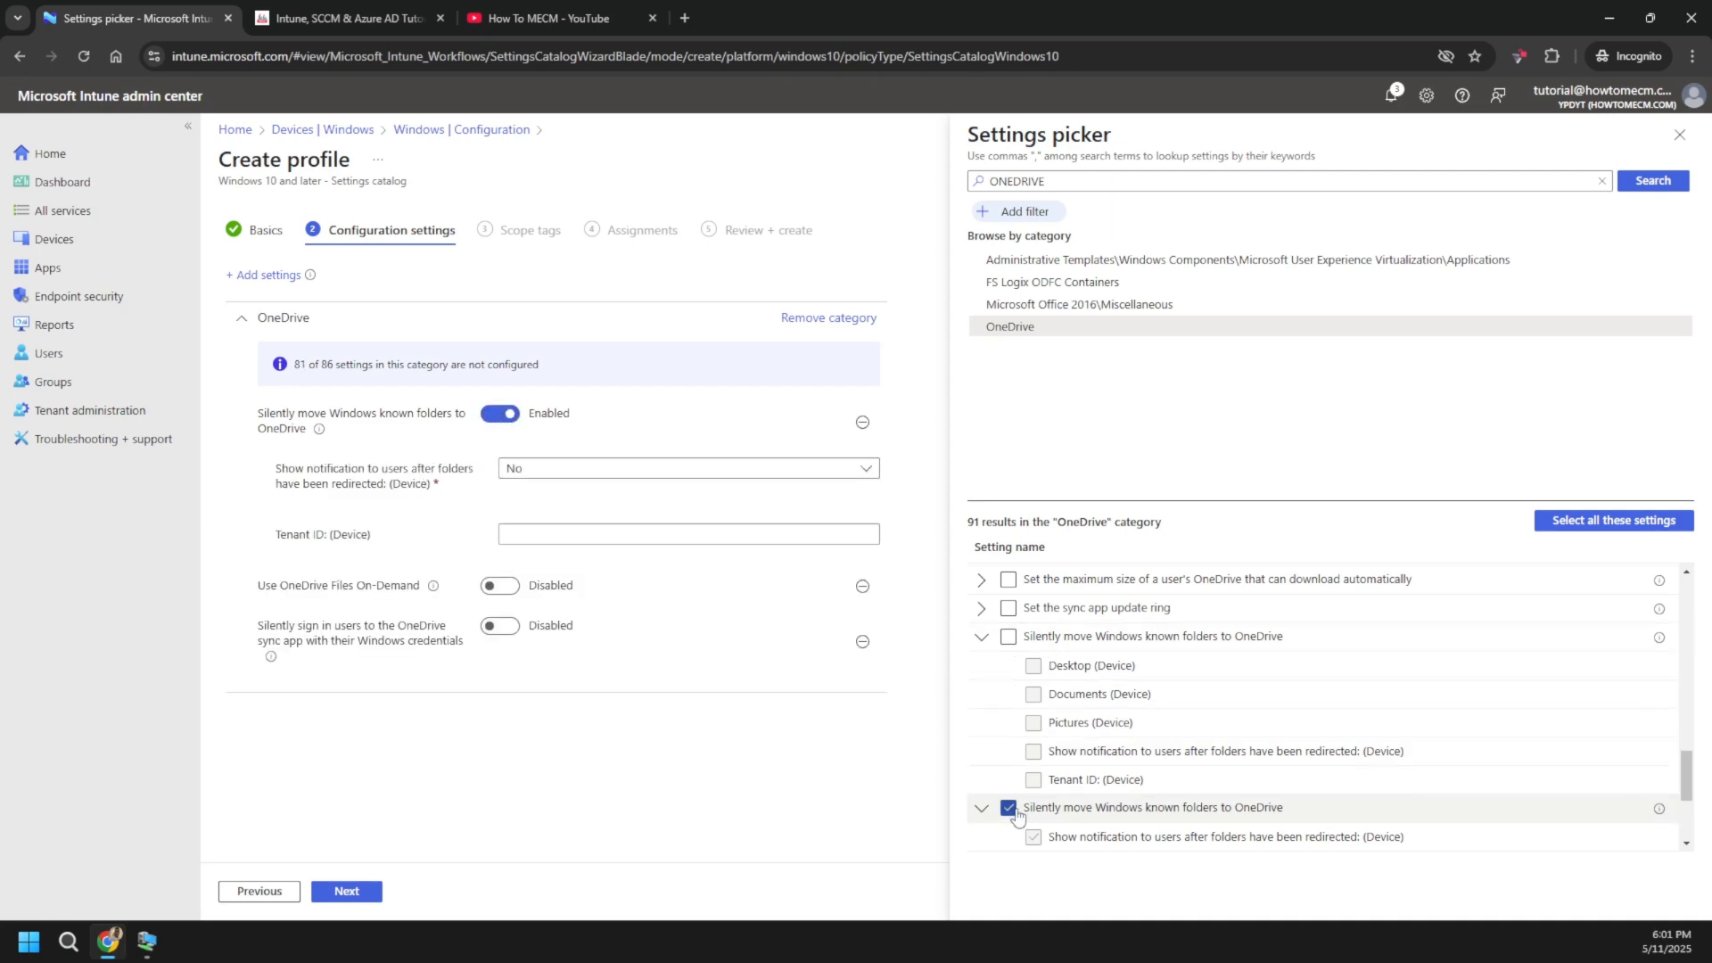
- Re-add the first known-folders entry, Enabled, with Desktop, Documents and Pictures turned on
click(1008, 636)
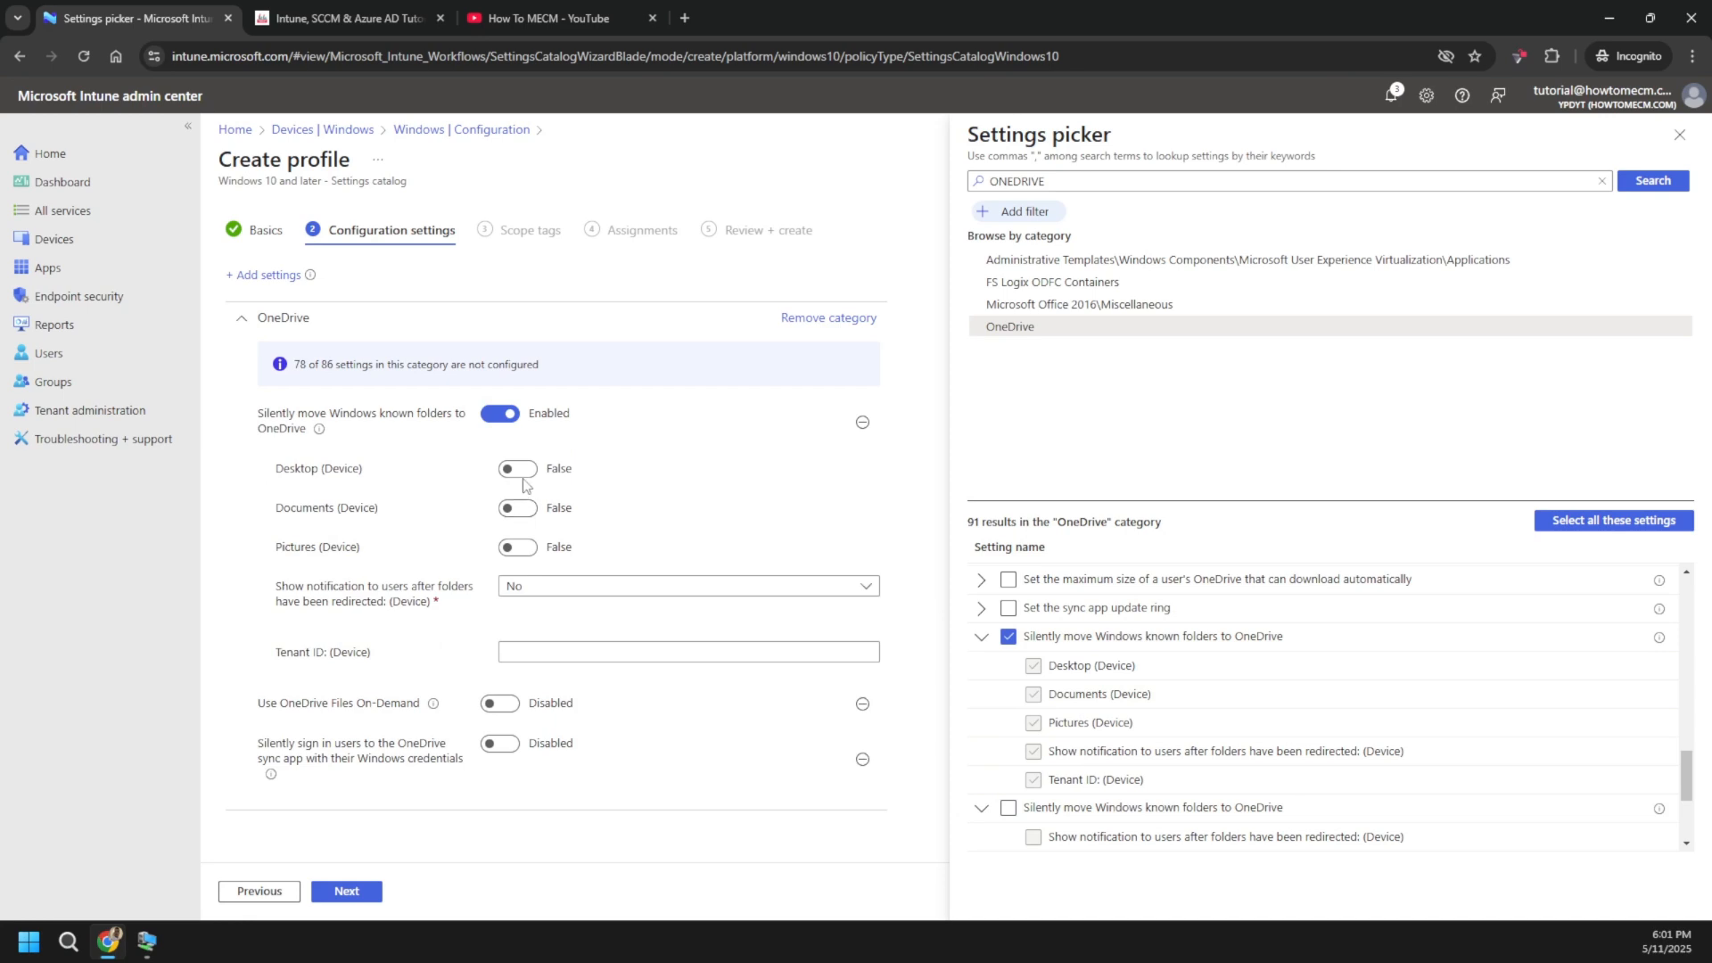
click(519, 469)
click(526, 508)
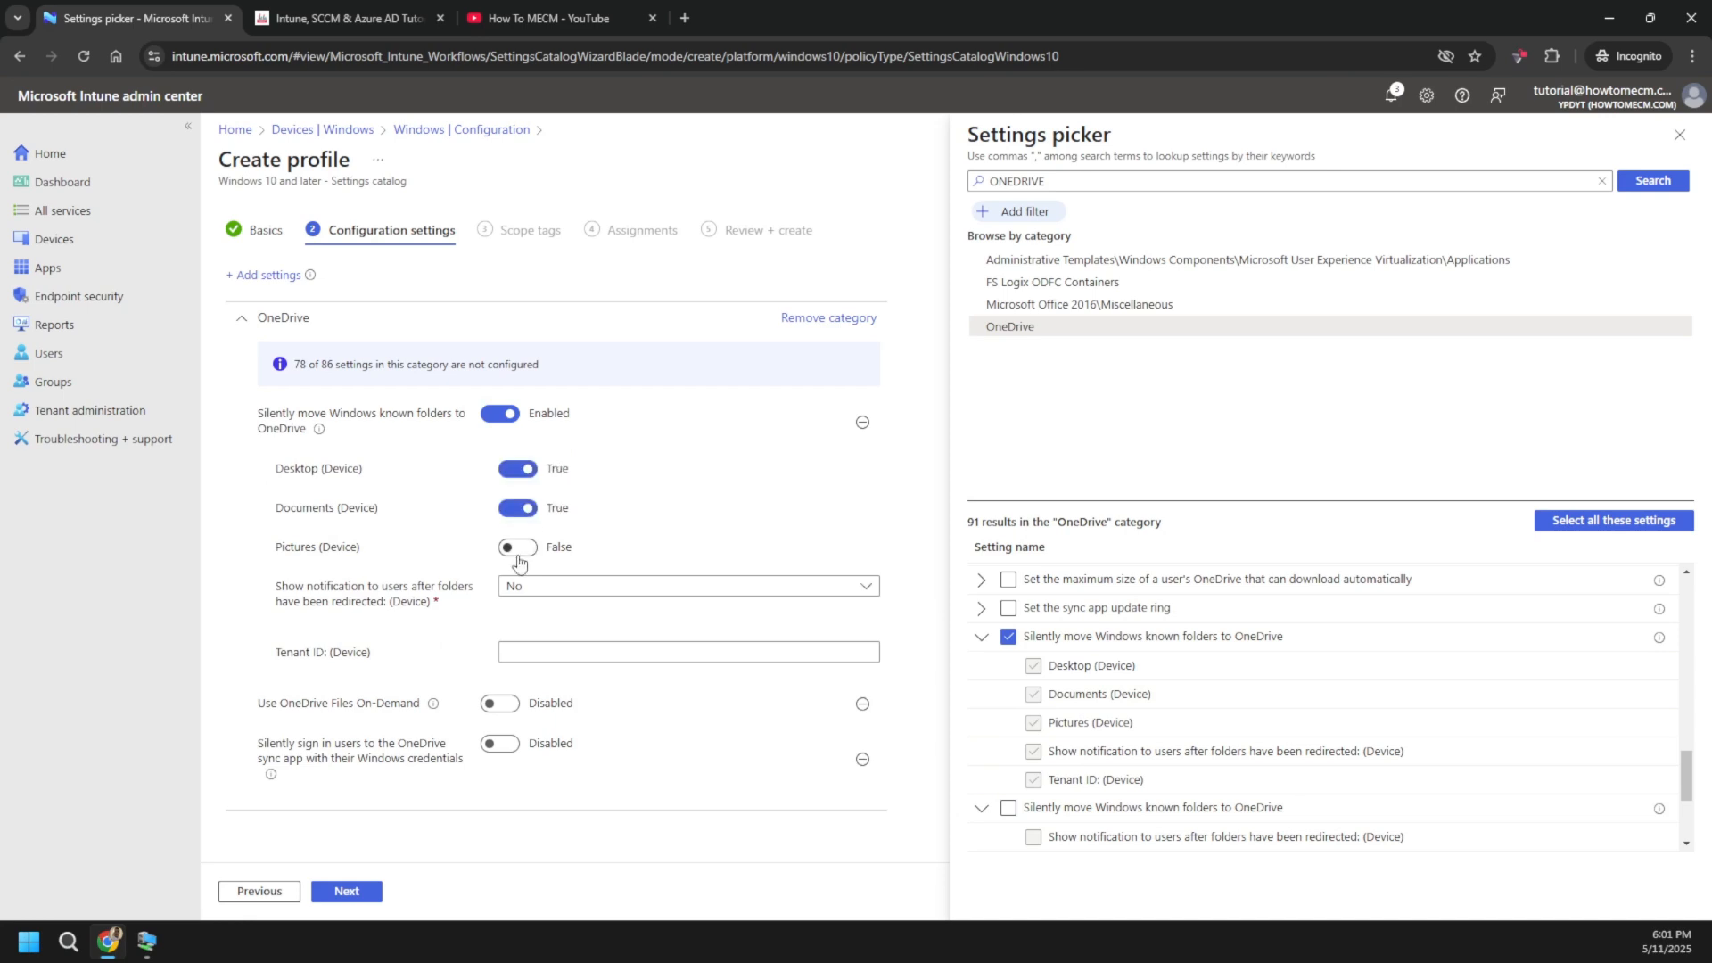
click(525, 546)
click(501, 417)
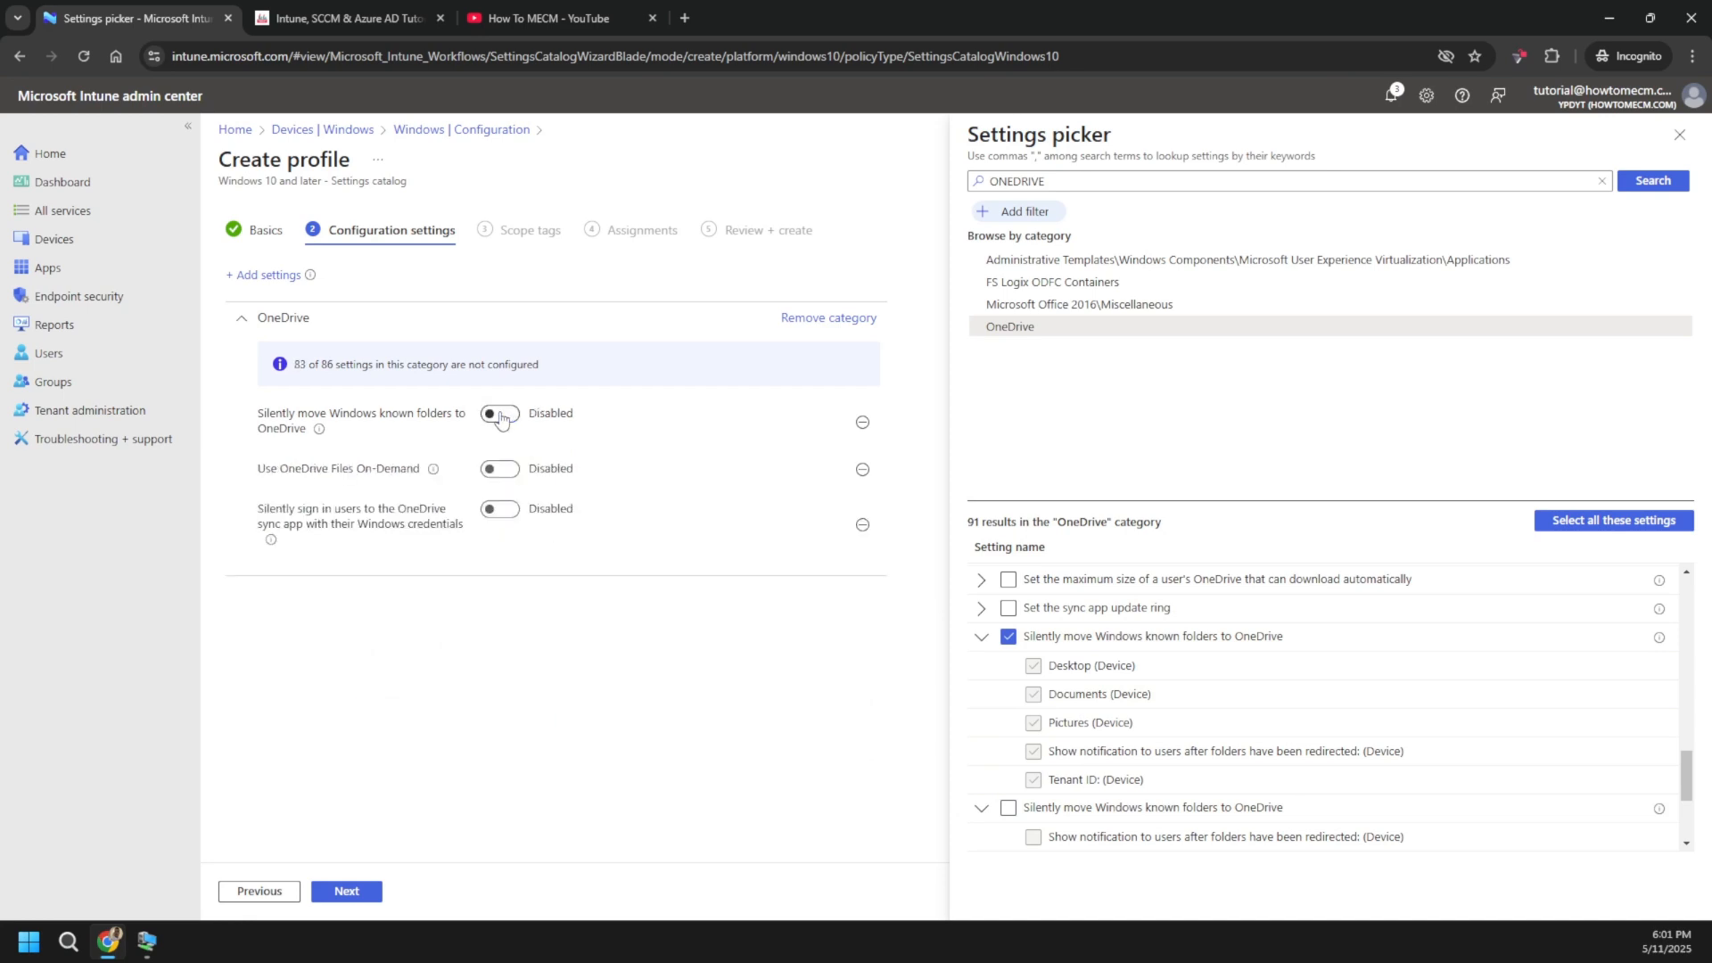
click(502, 415)
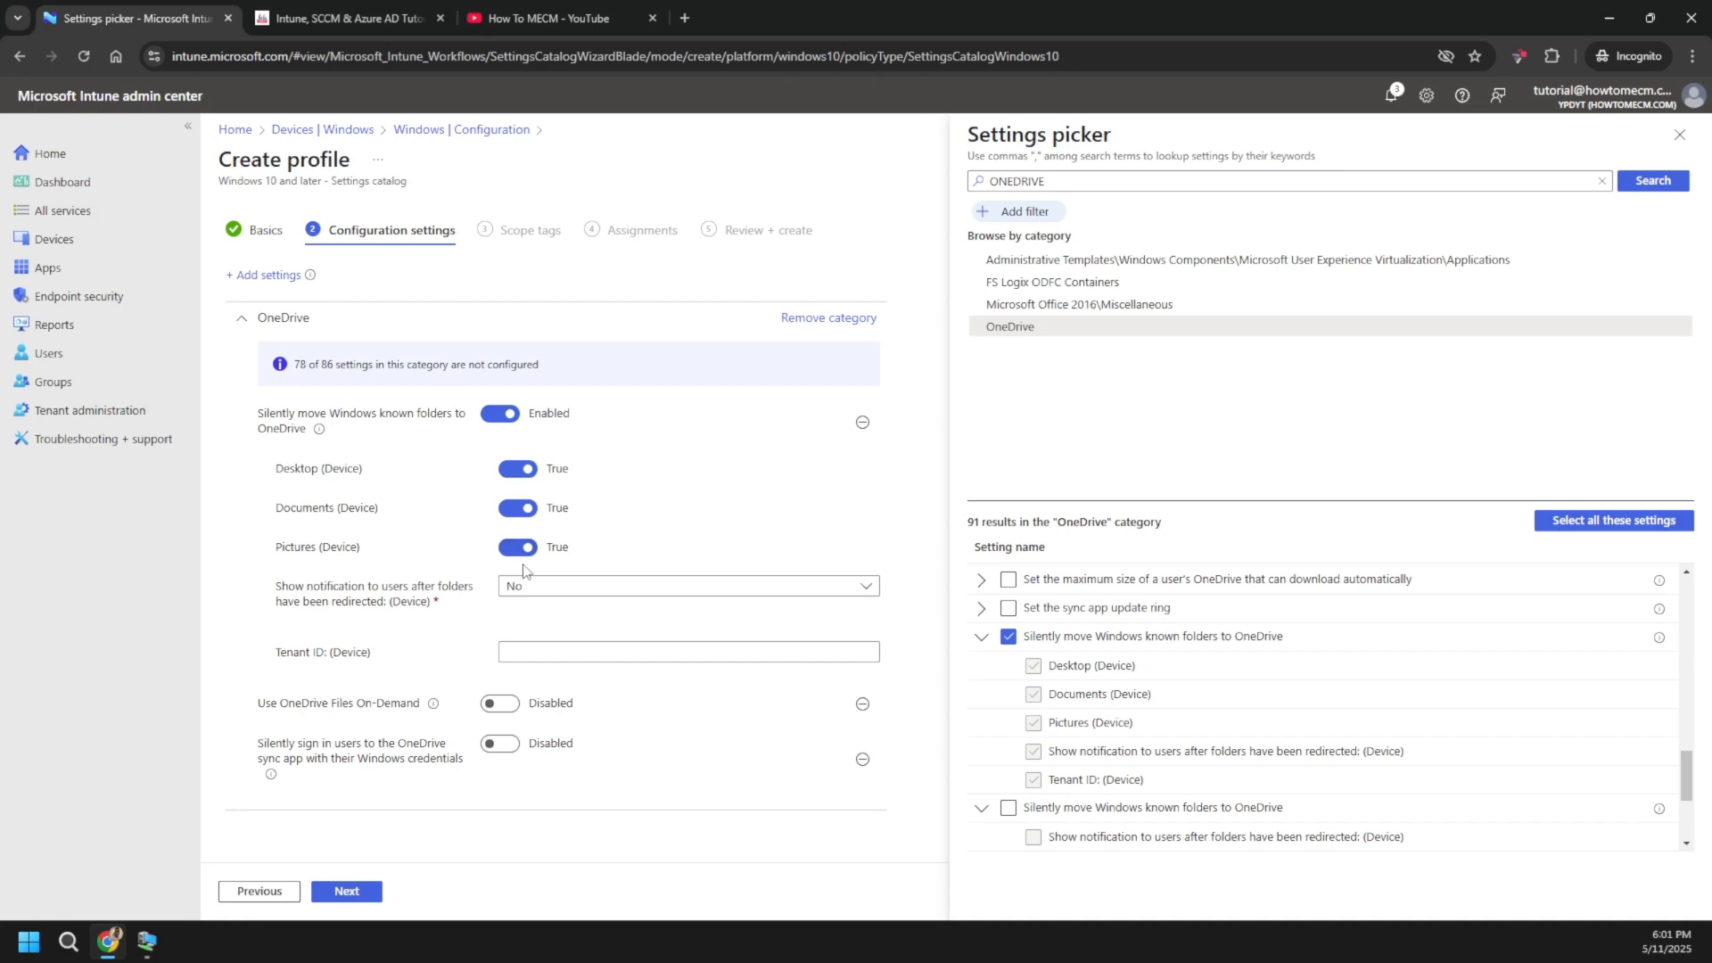
- Switch to the second known-folders entry and set its redirect notification option to Yes
click(1007, 637)
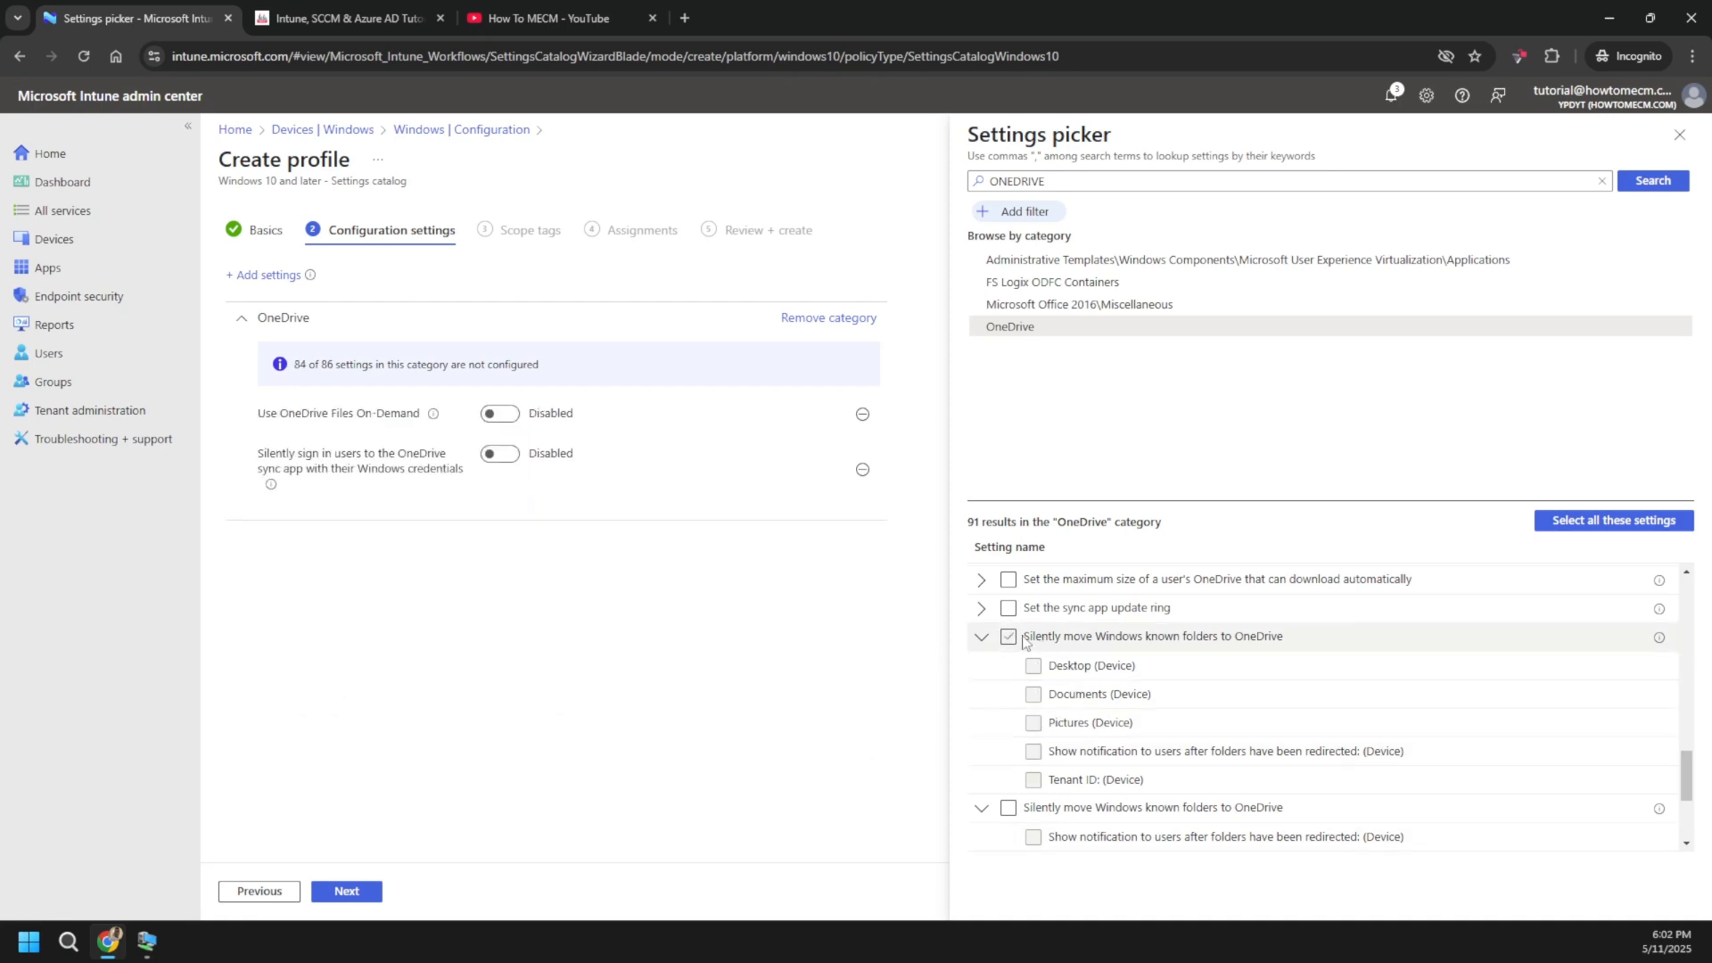
click(983, 640)
click(1008, 664)
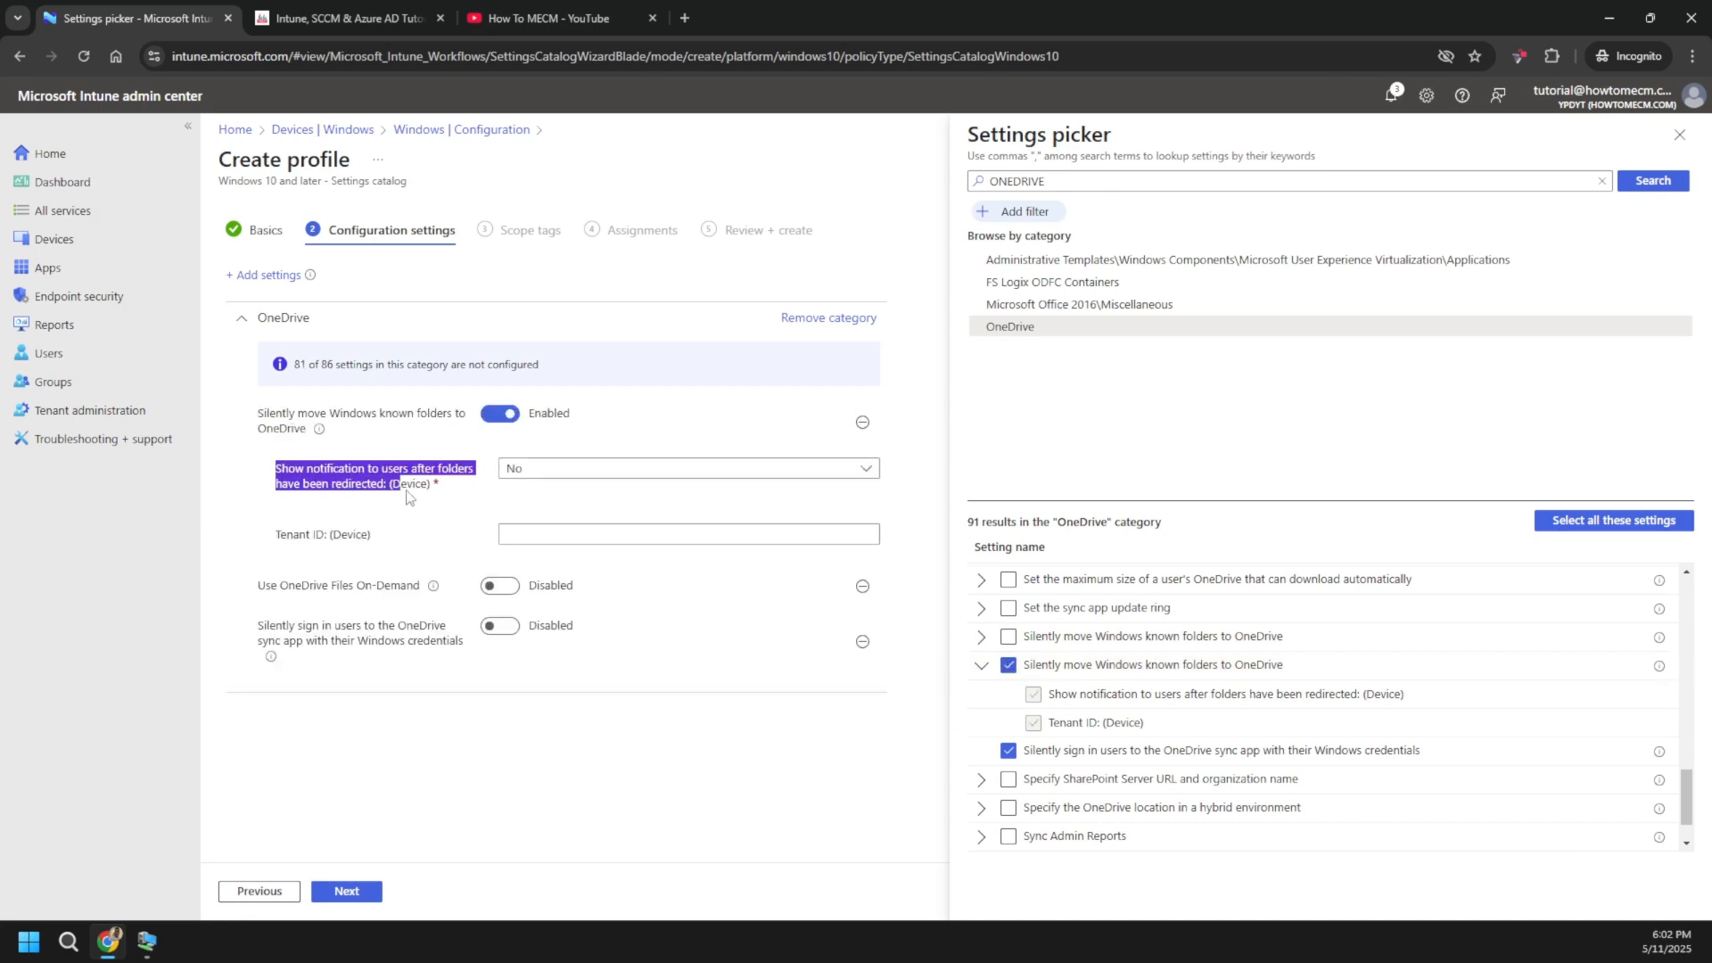
drag(277, 472, 450, 505)
click(534, 469)
click(518, 524)
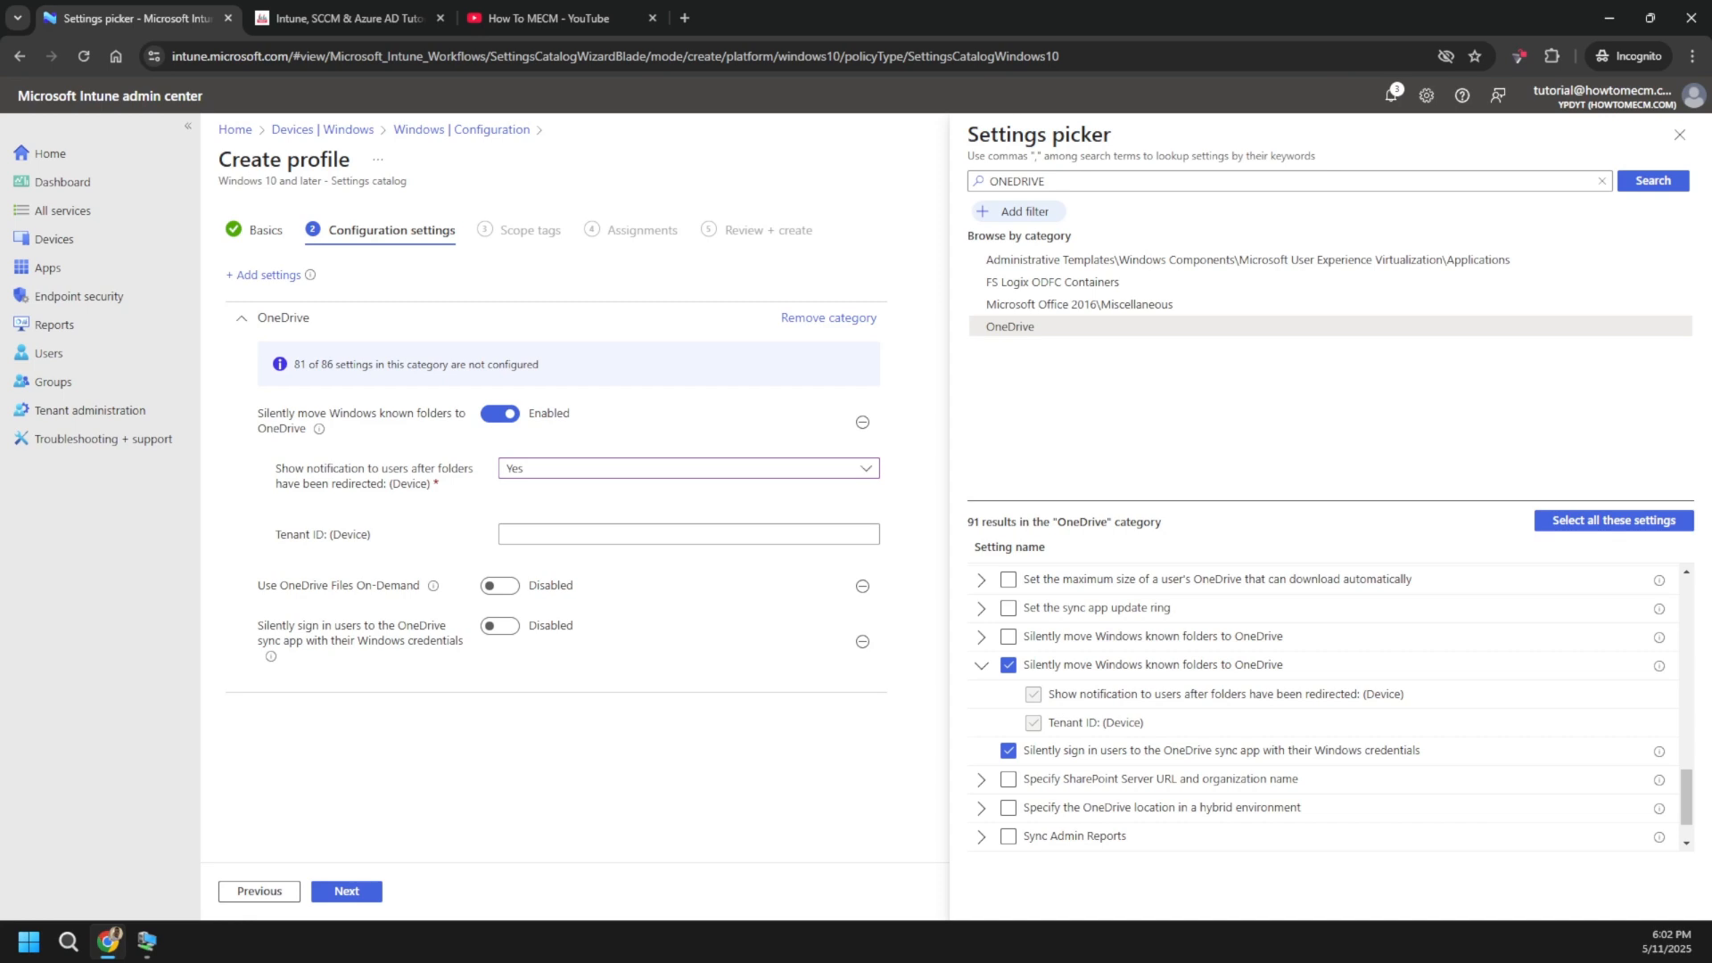
- Tick 'Prevent users from redirecting their Windows known folders to their PC', then view the Windows 11 VM
scroll(1159, 768, up, 1)
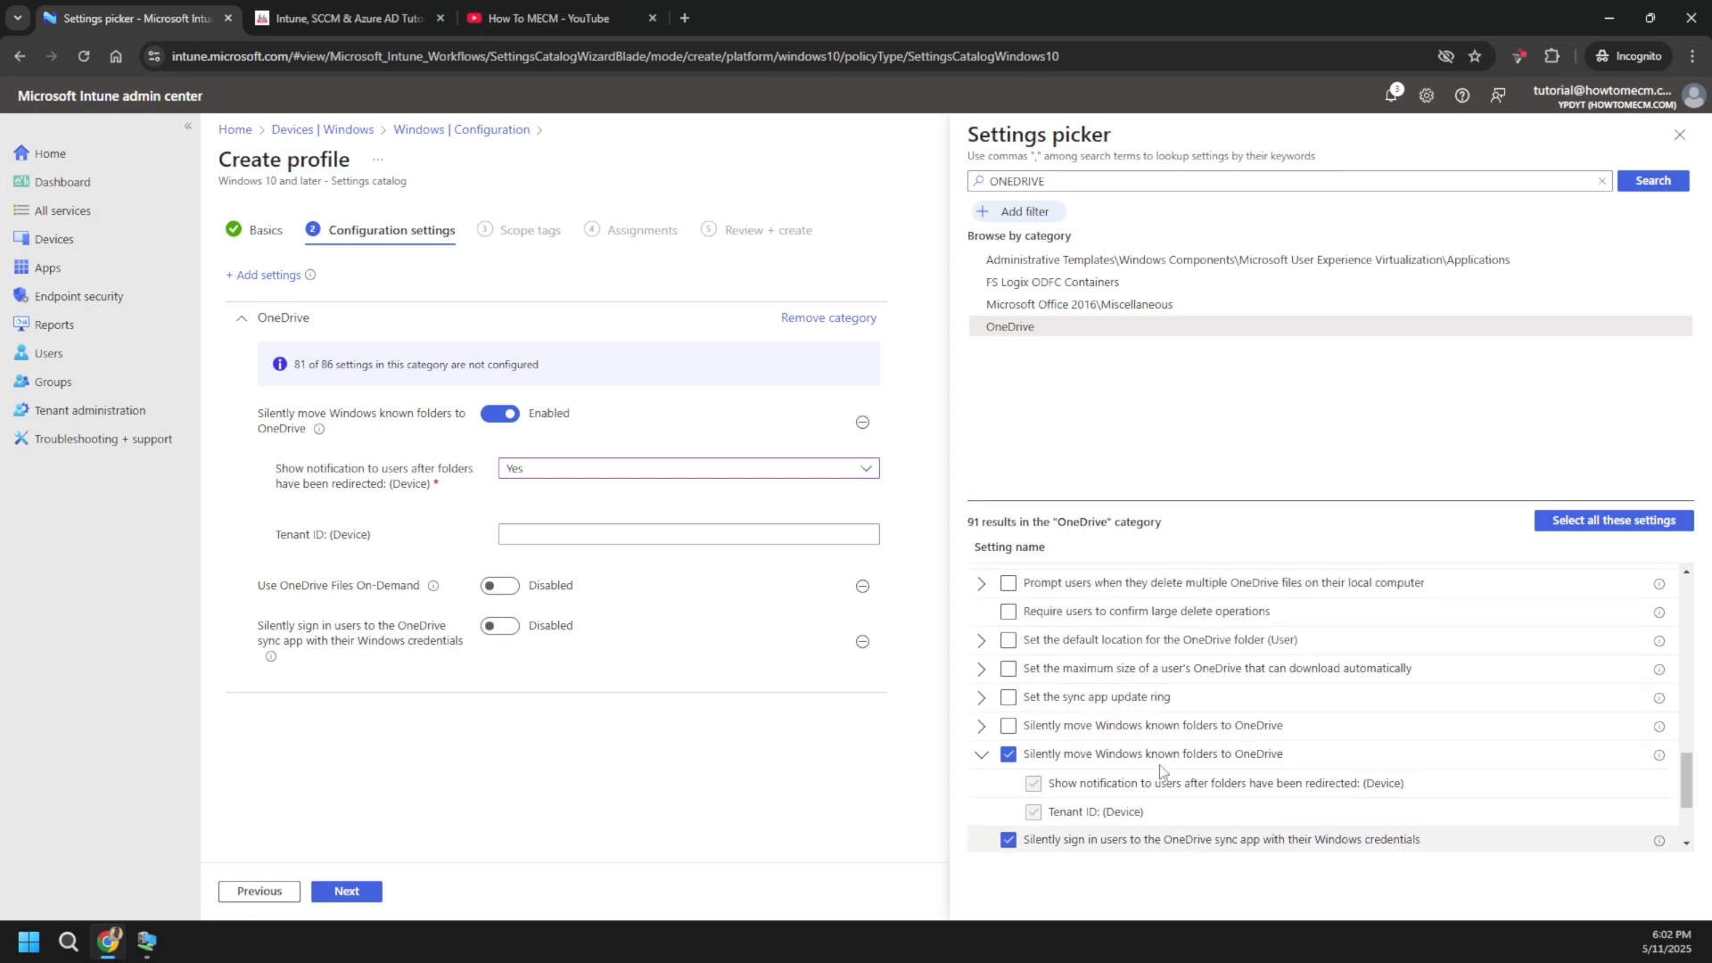
scroll(1144, 749, up, 1)
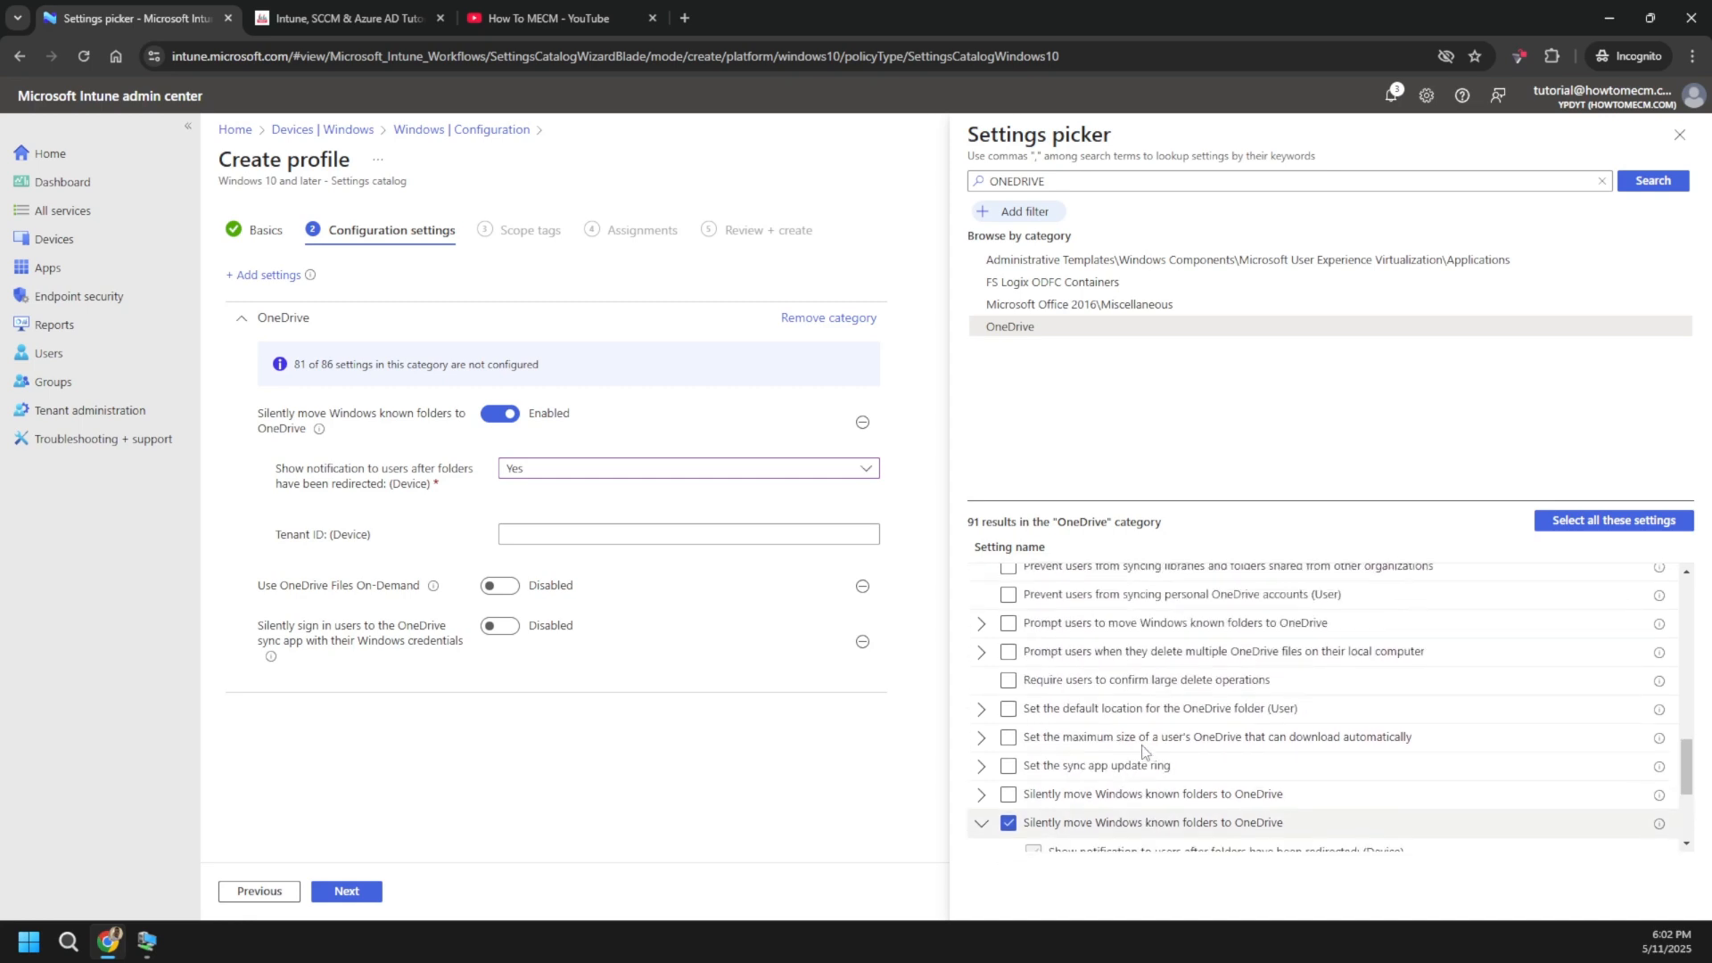
scroll(1144, 749, up, 1)
click(1168, 761)
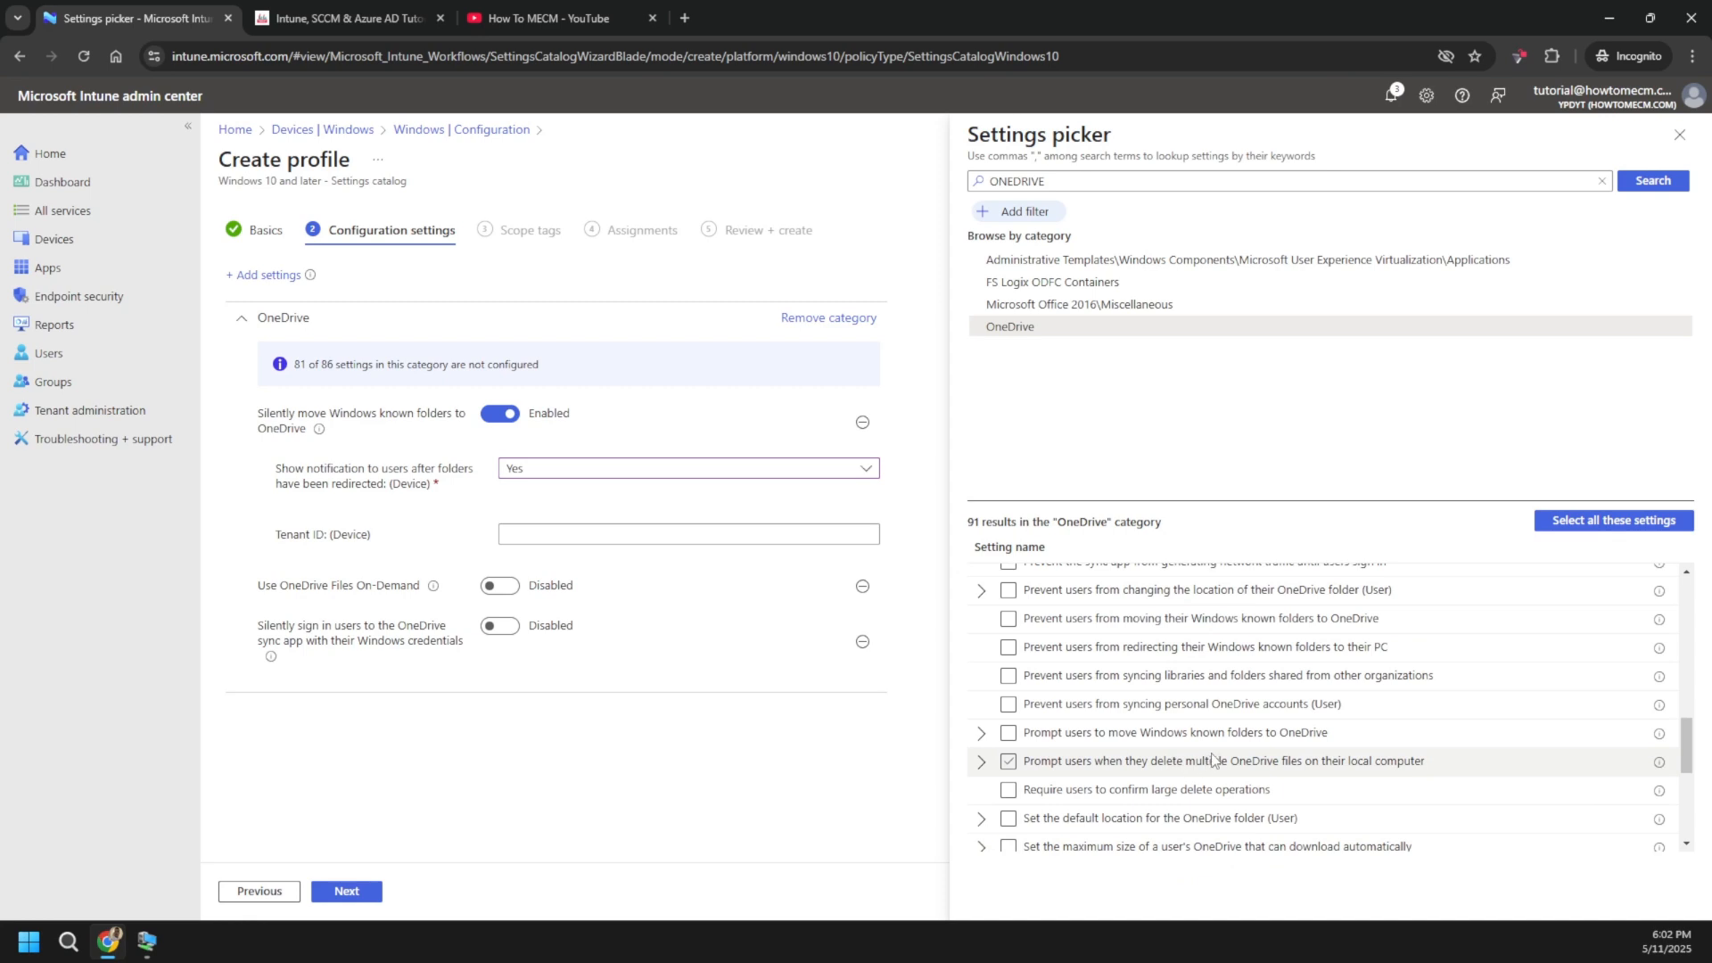
click(1084, 651)
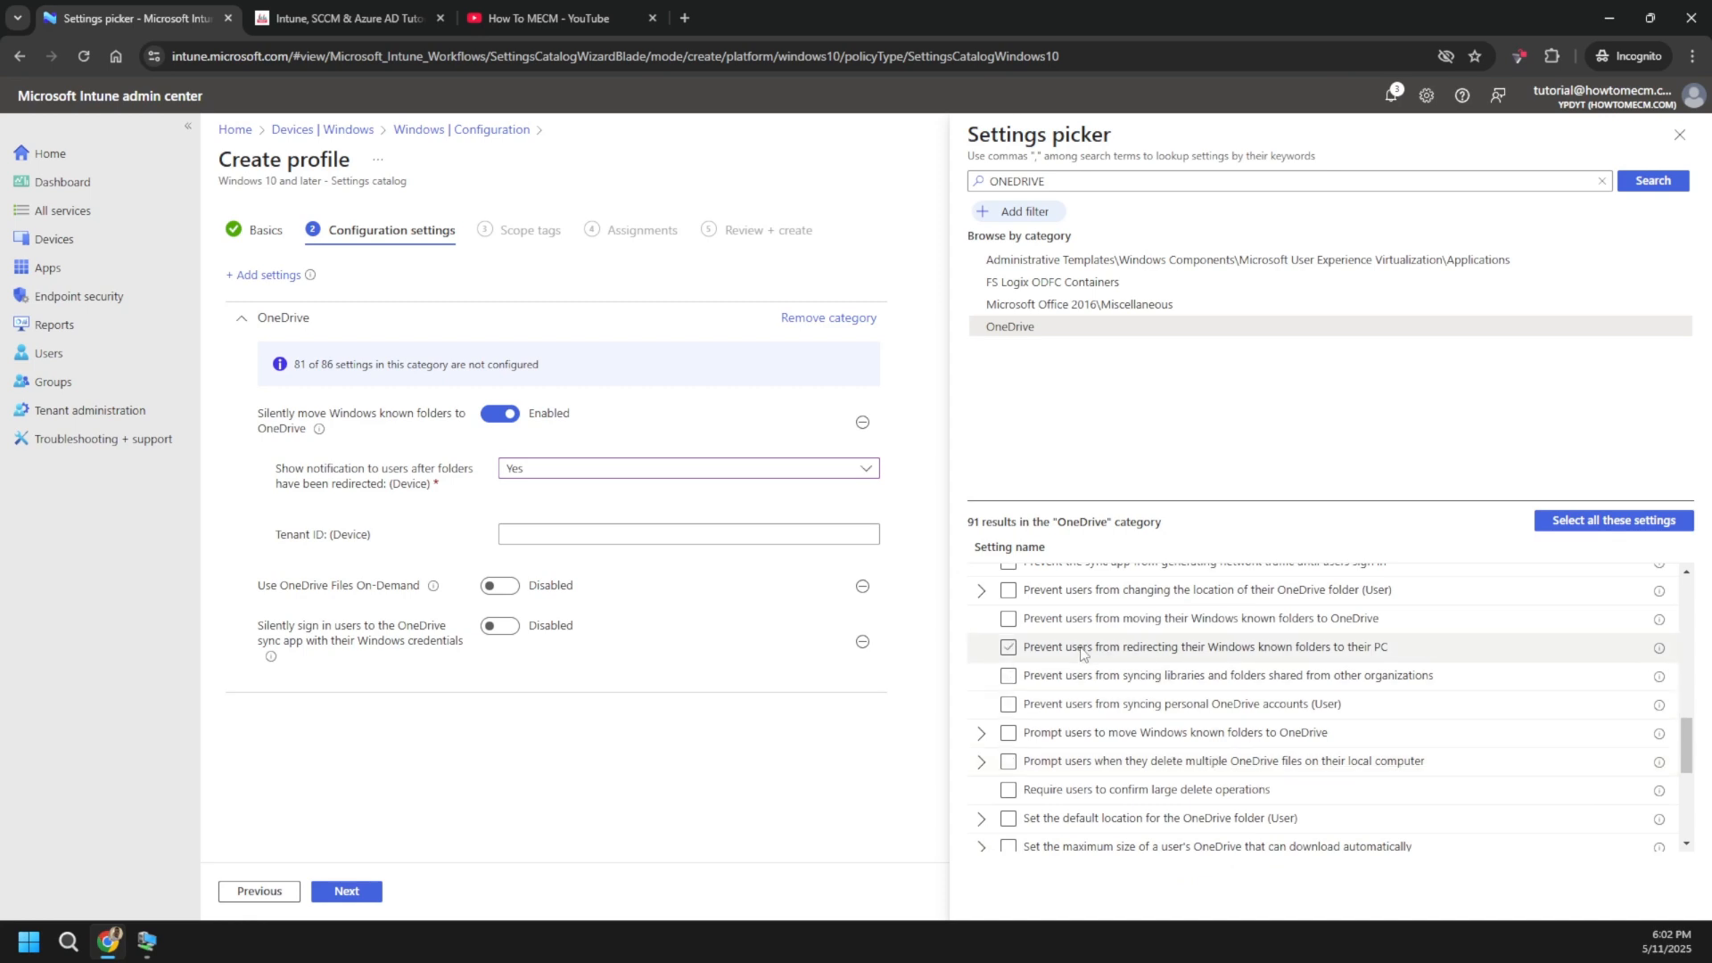
click(1128, 658)
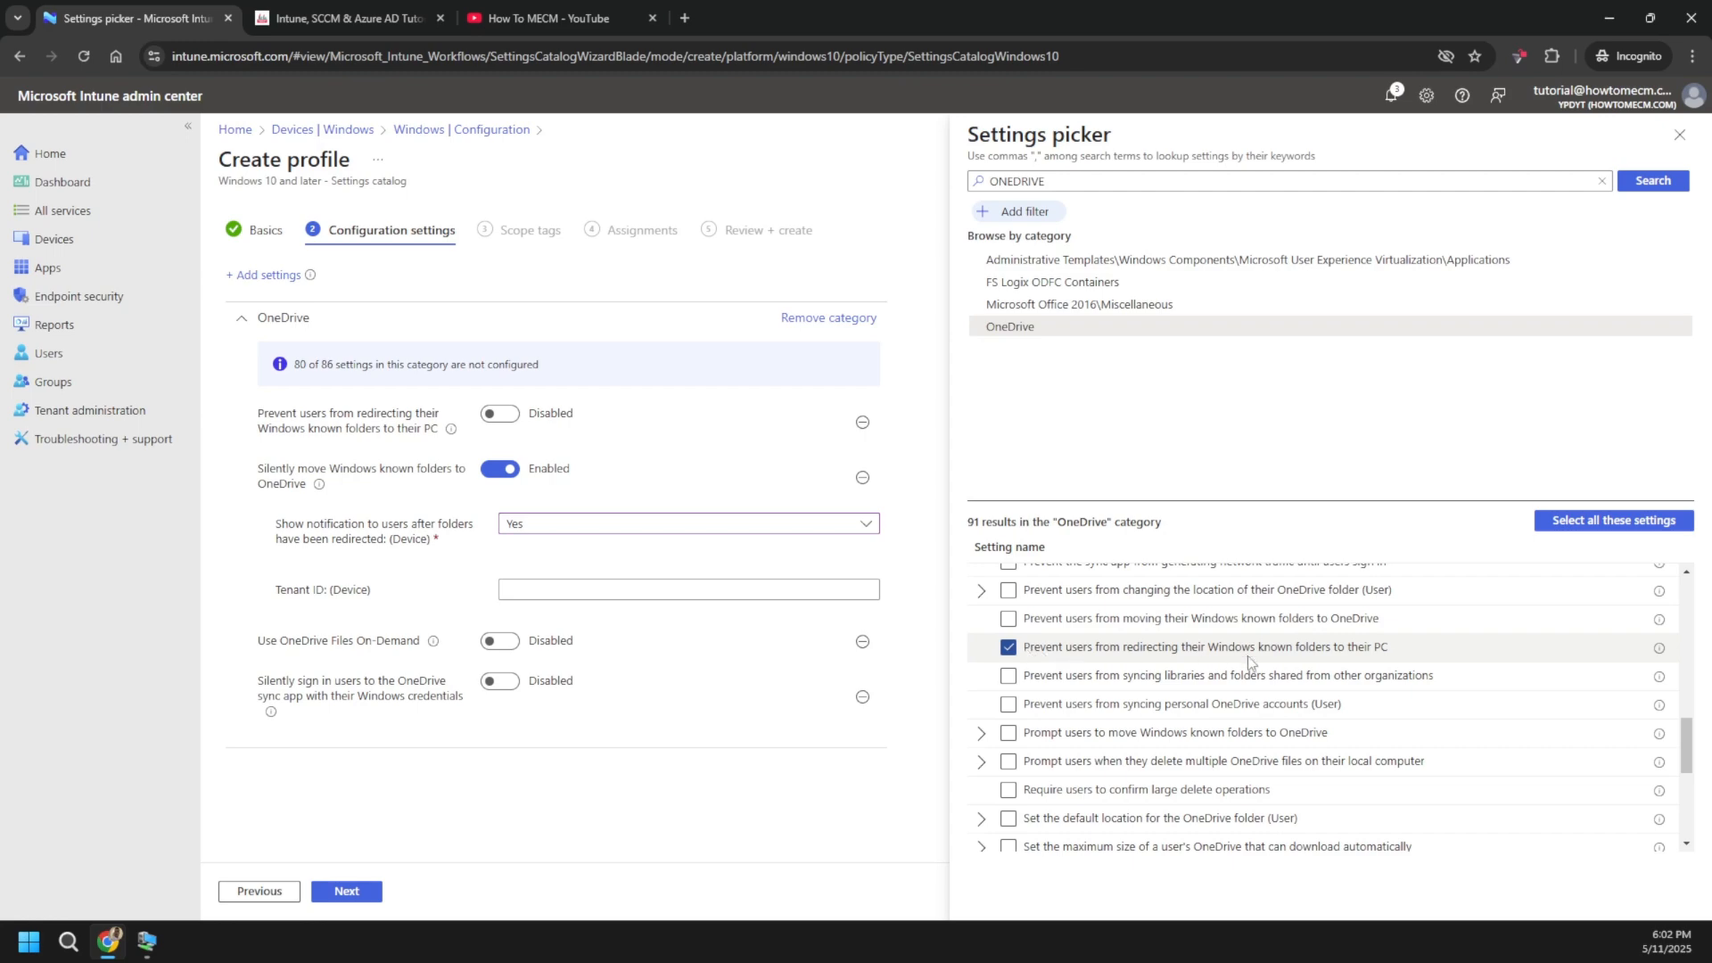
drag(1405, 650, 1007, 658)
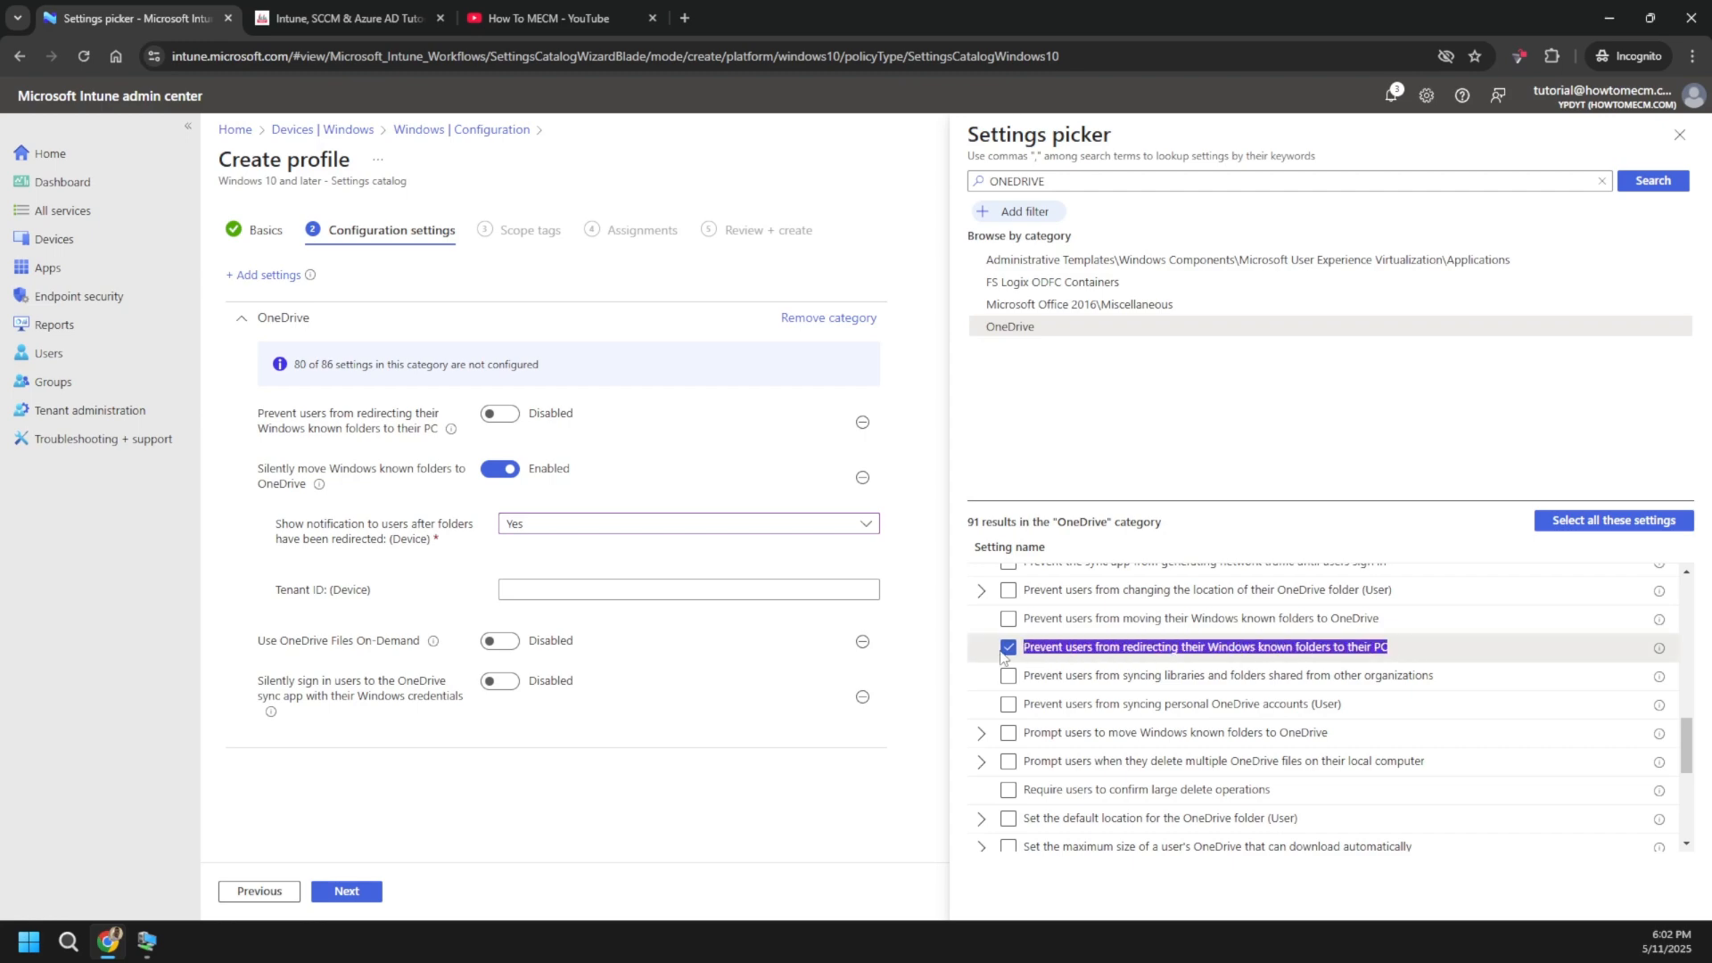
click(150, 944)
right_click(481, 548)
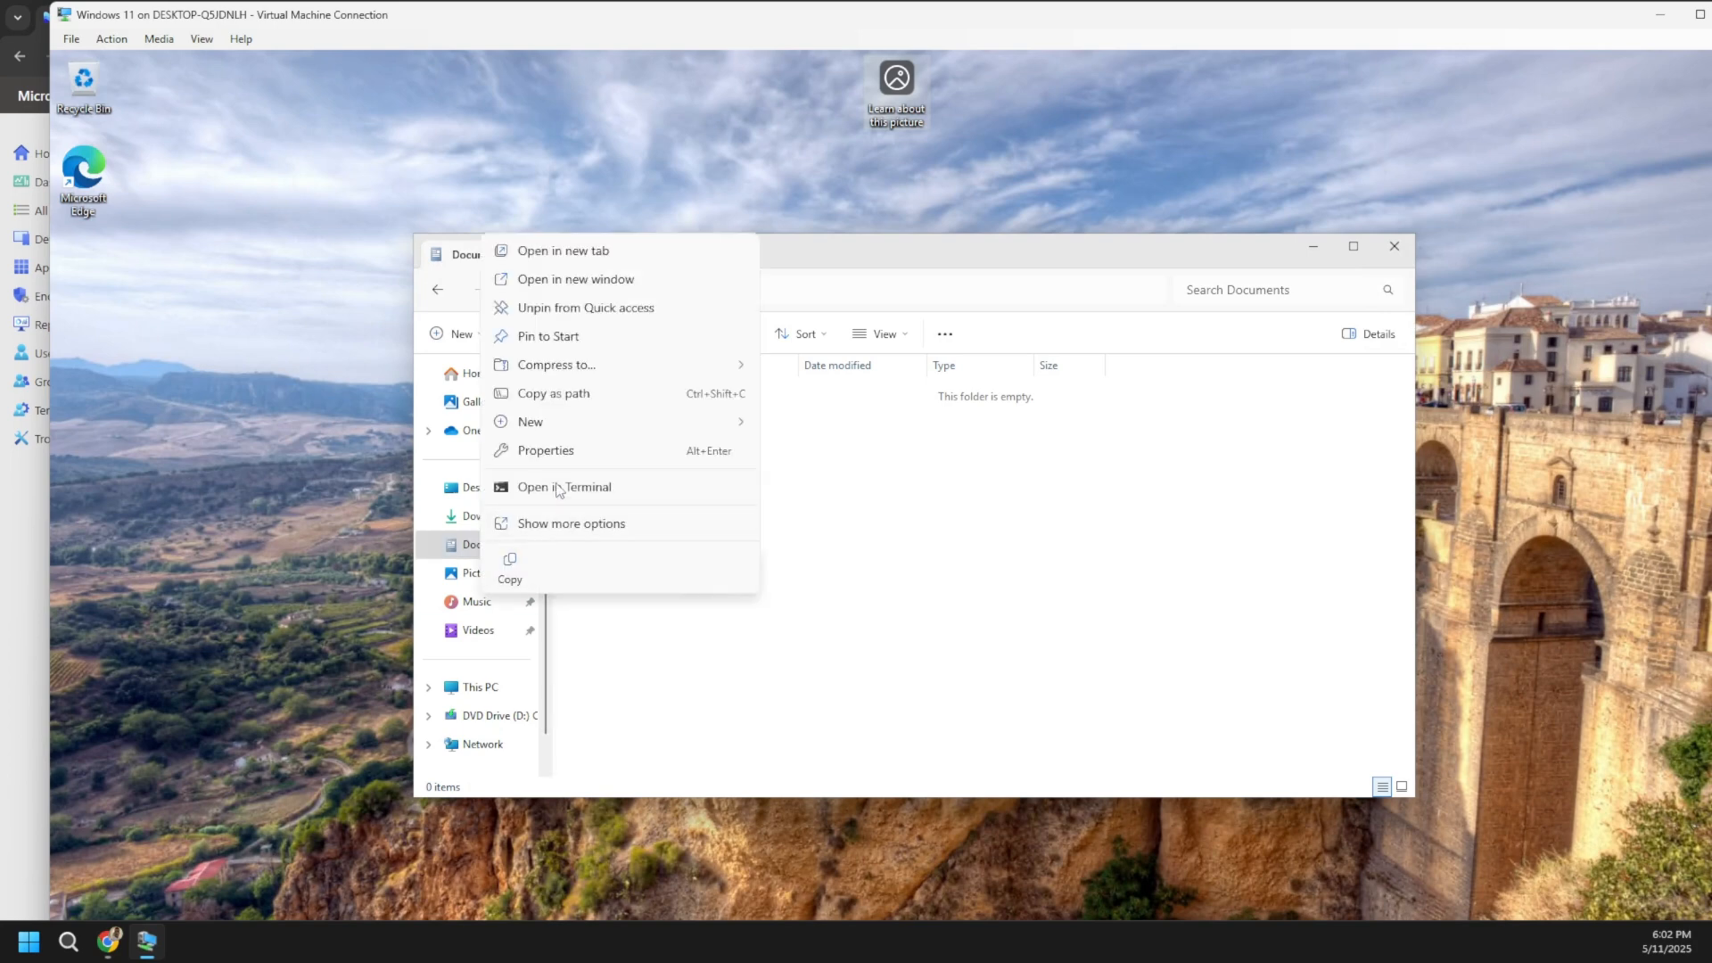
click(546, 451)
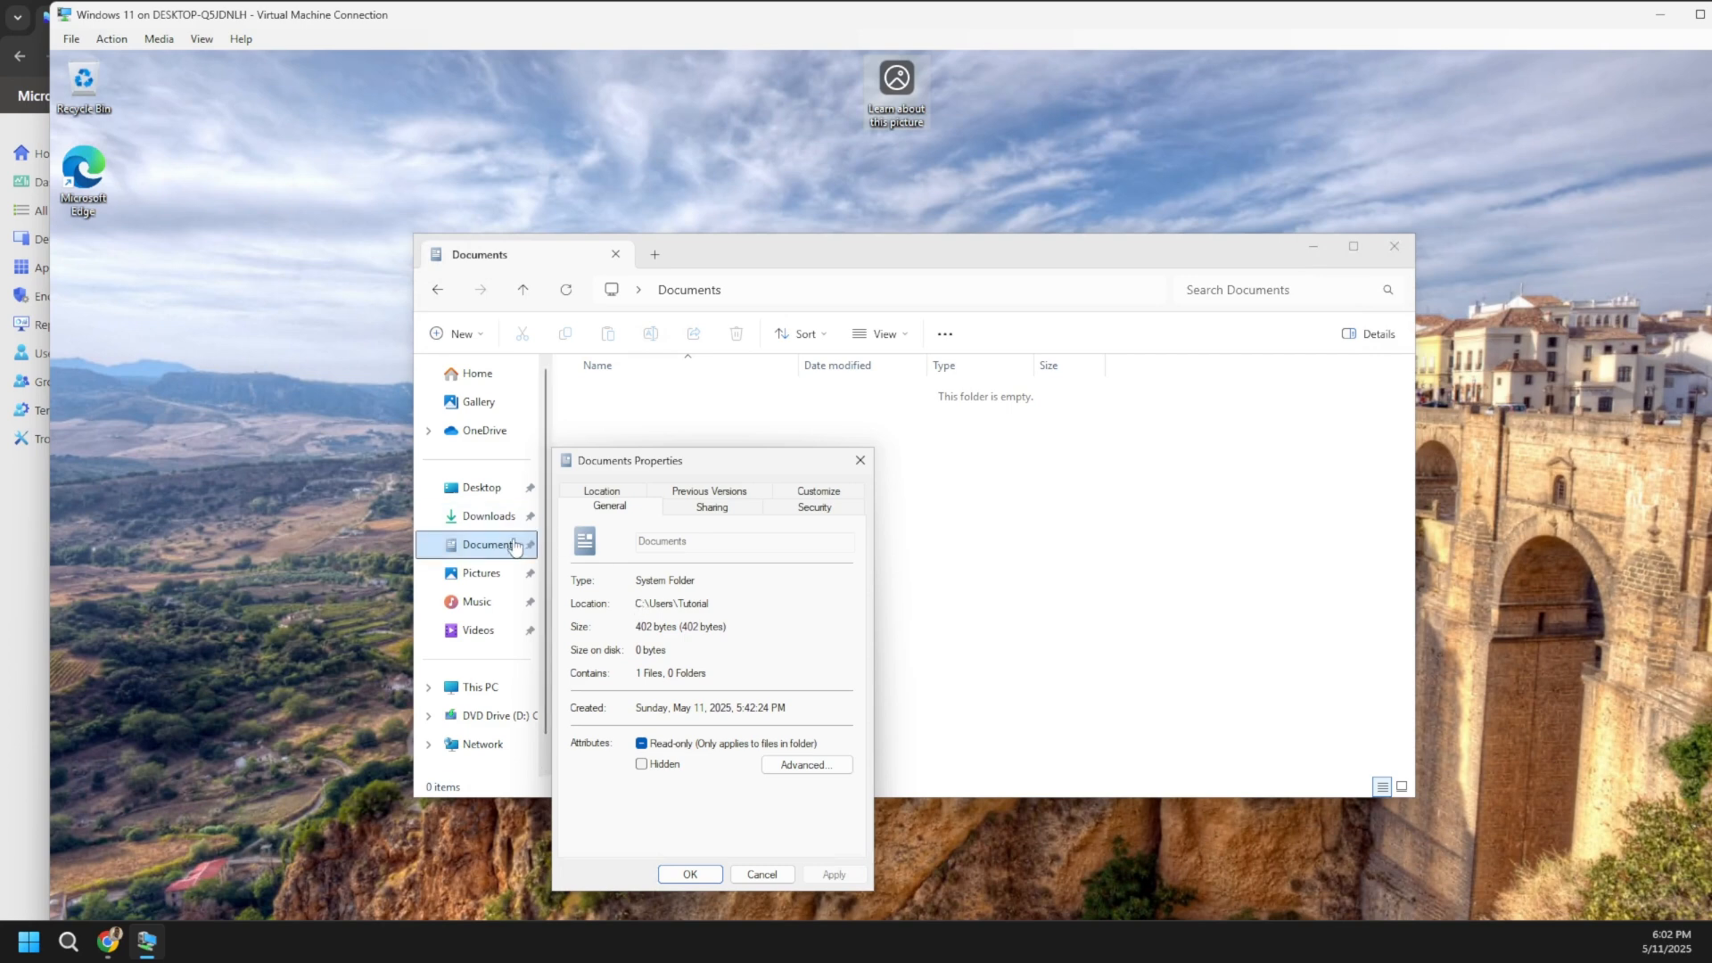
click(609, 497)
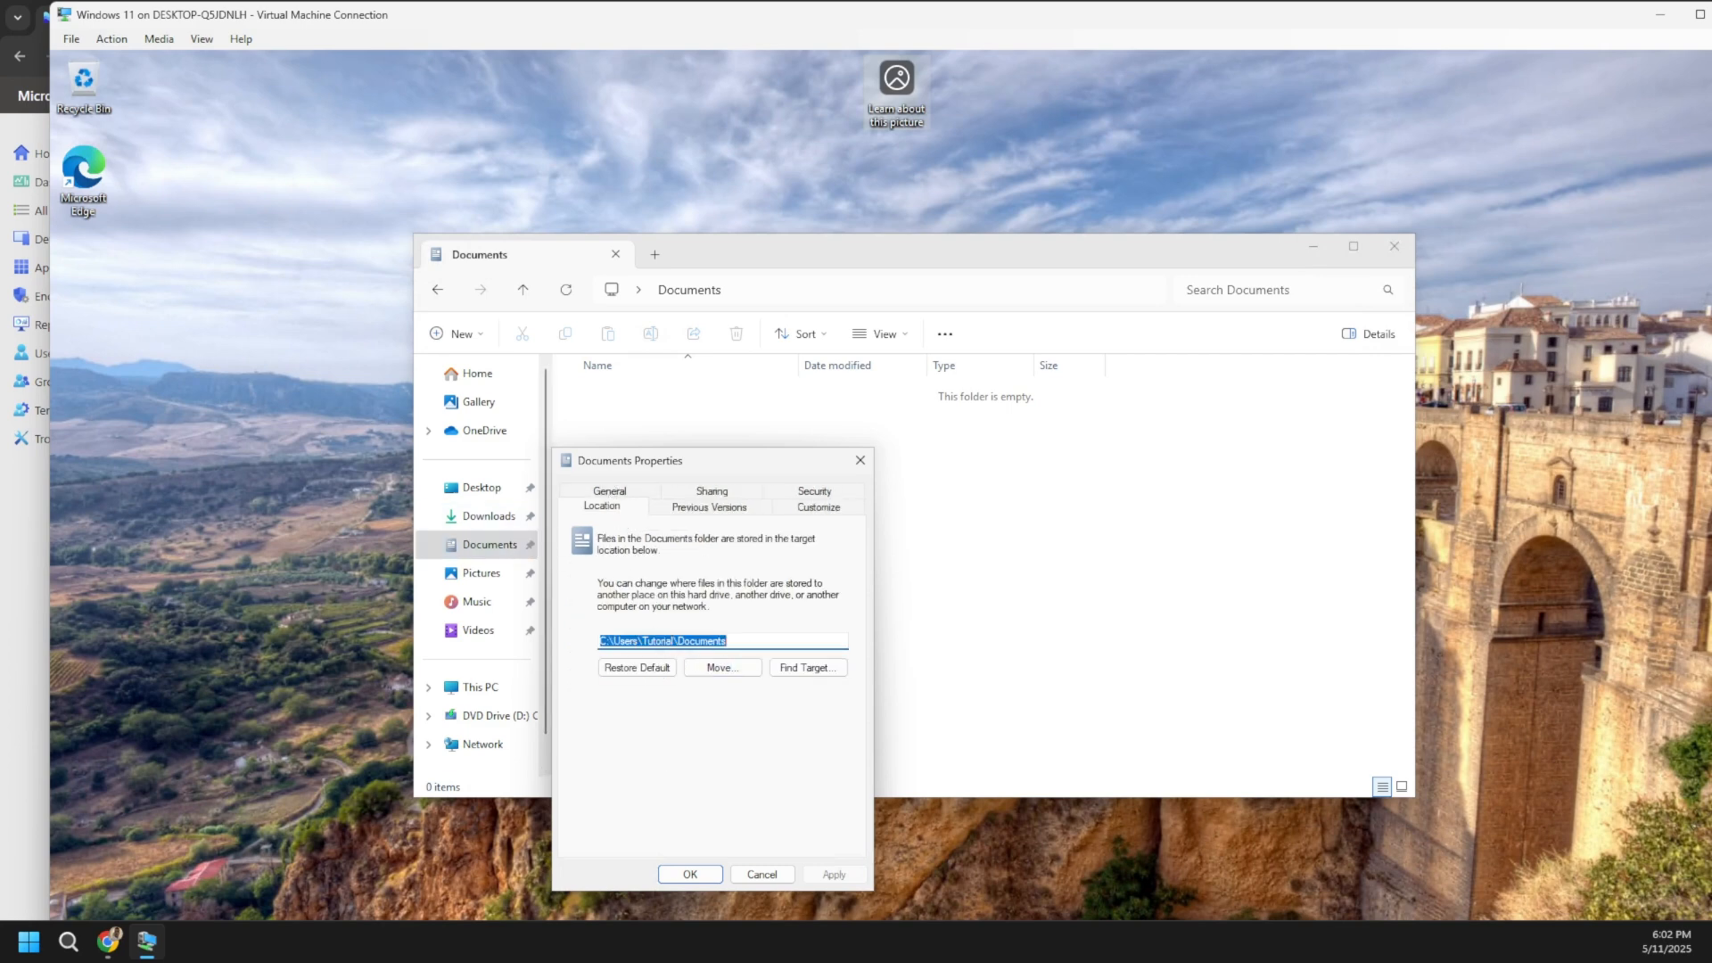
click(108, 941)
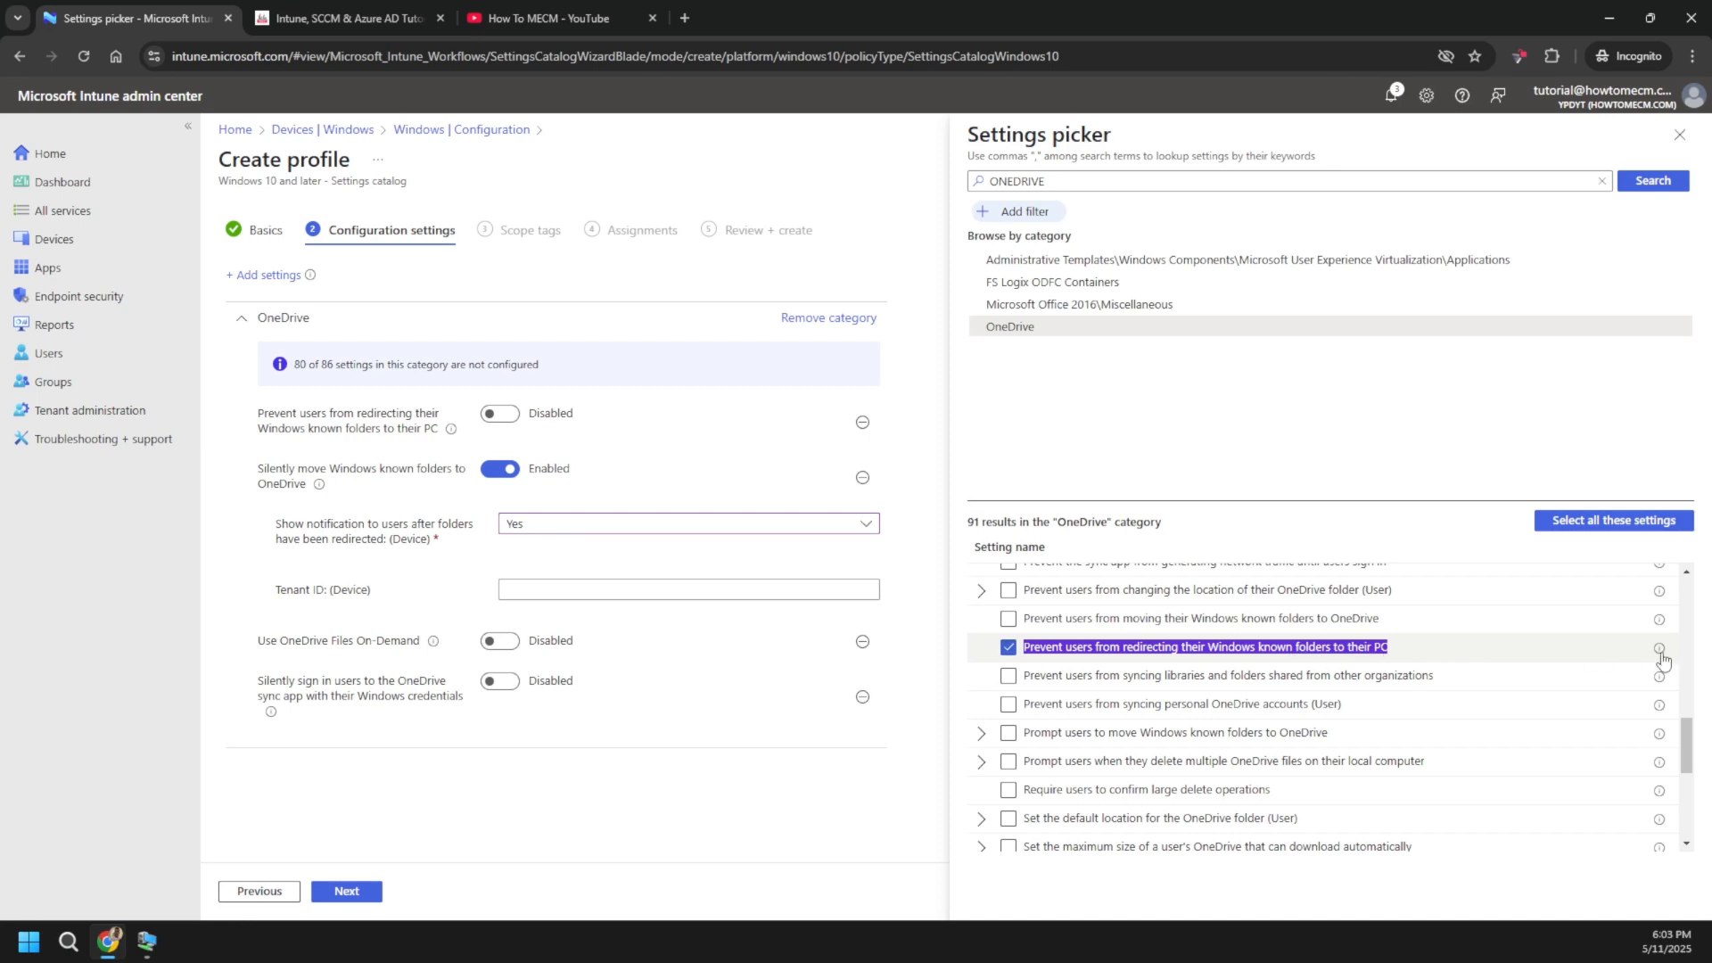
- Switch 'Prevent users from redirecting their Windows known folders to their PC' to Enabled
mouse_move(1660, 653)
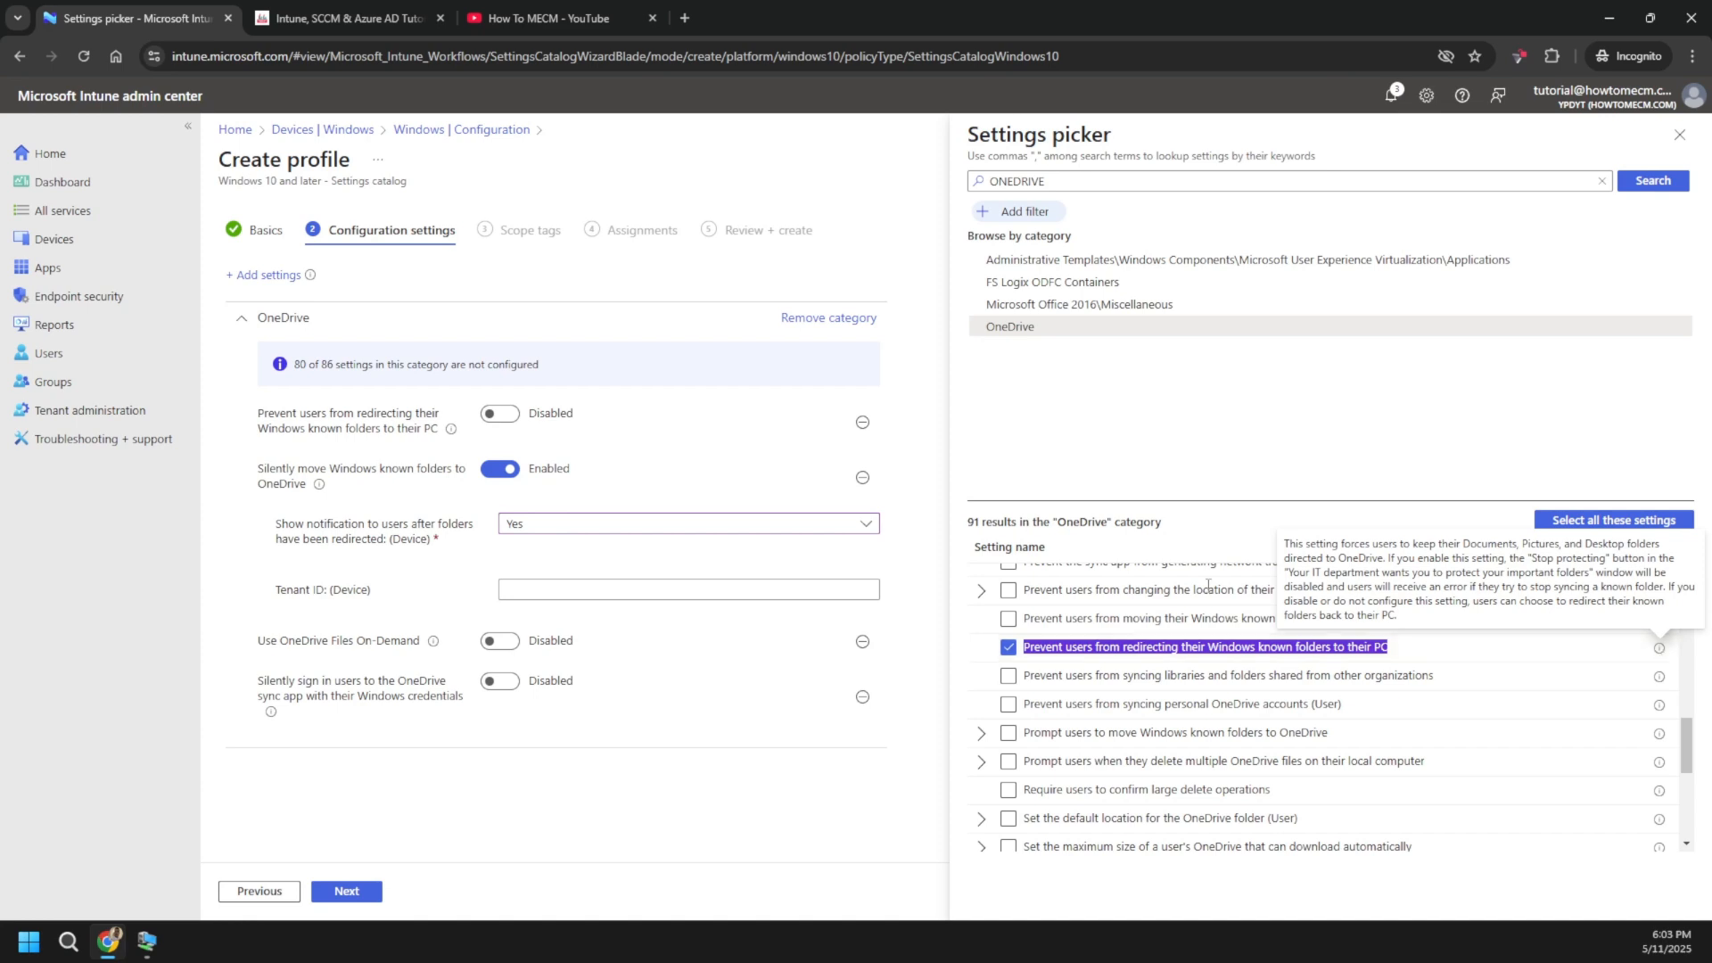
click(512, 416)
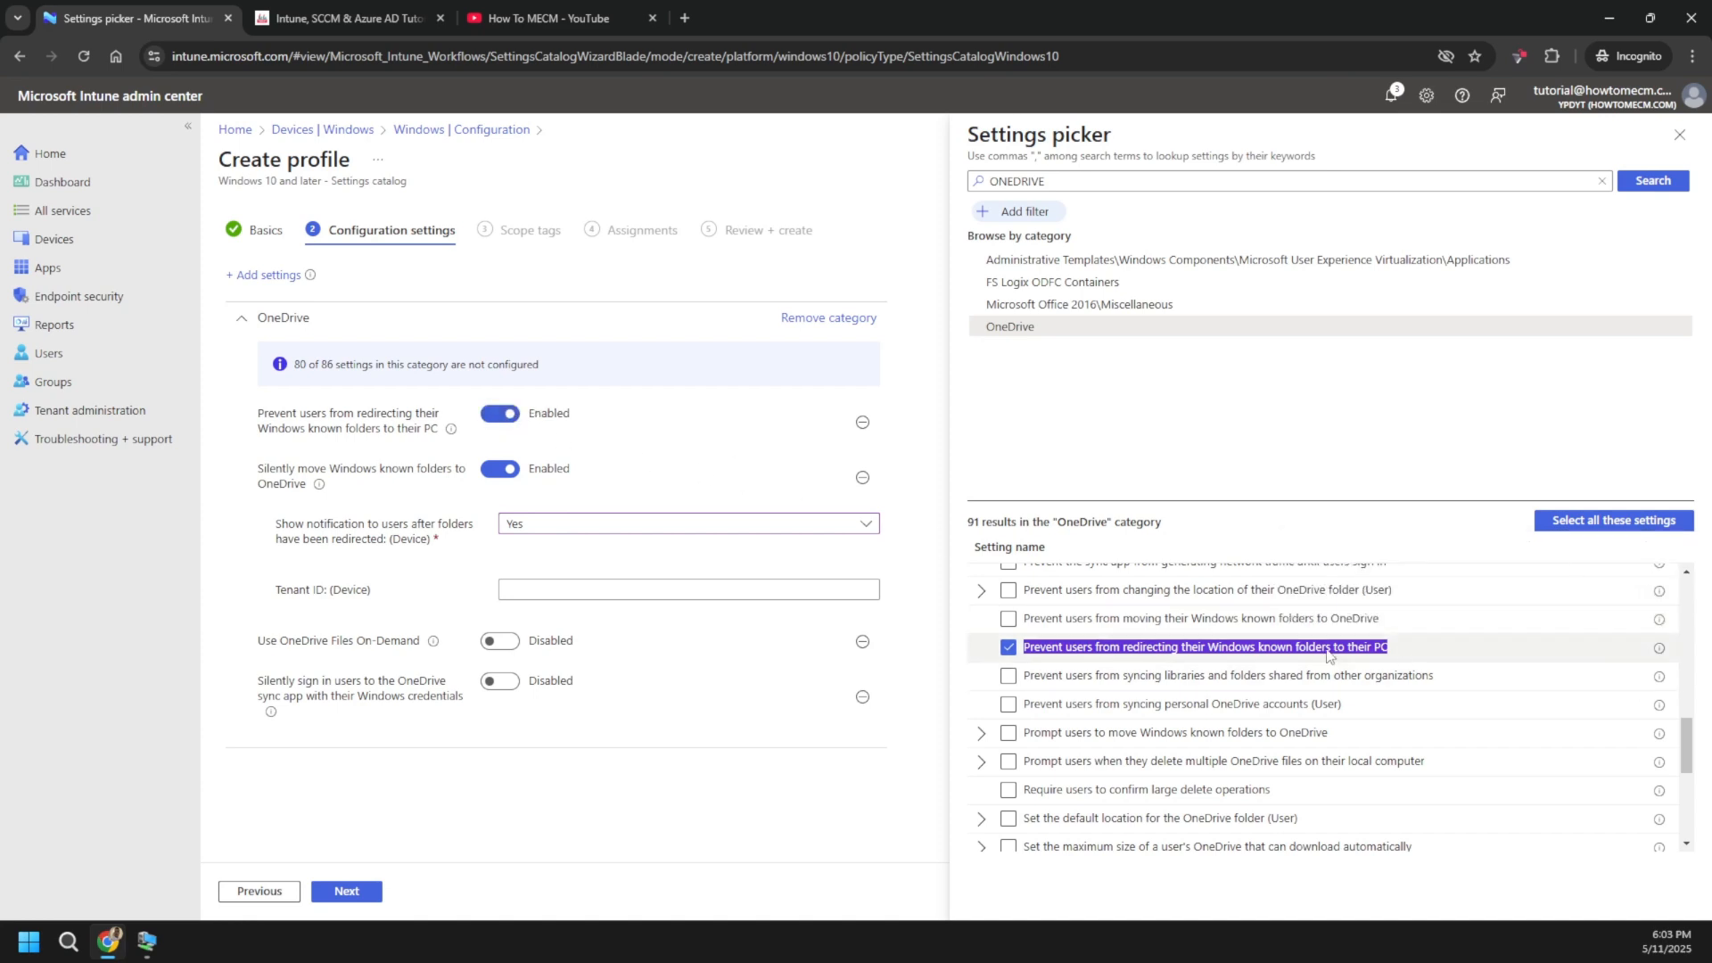
scroll(1248, 705, down, 1)
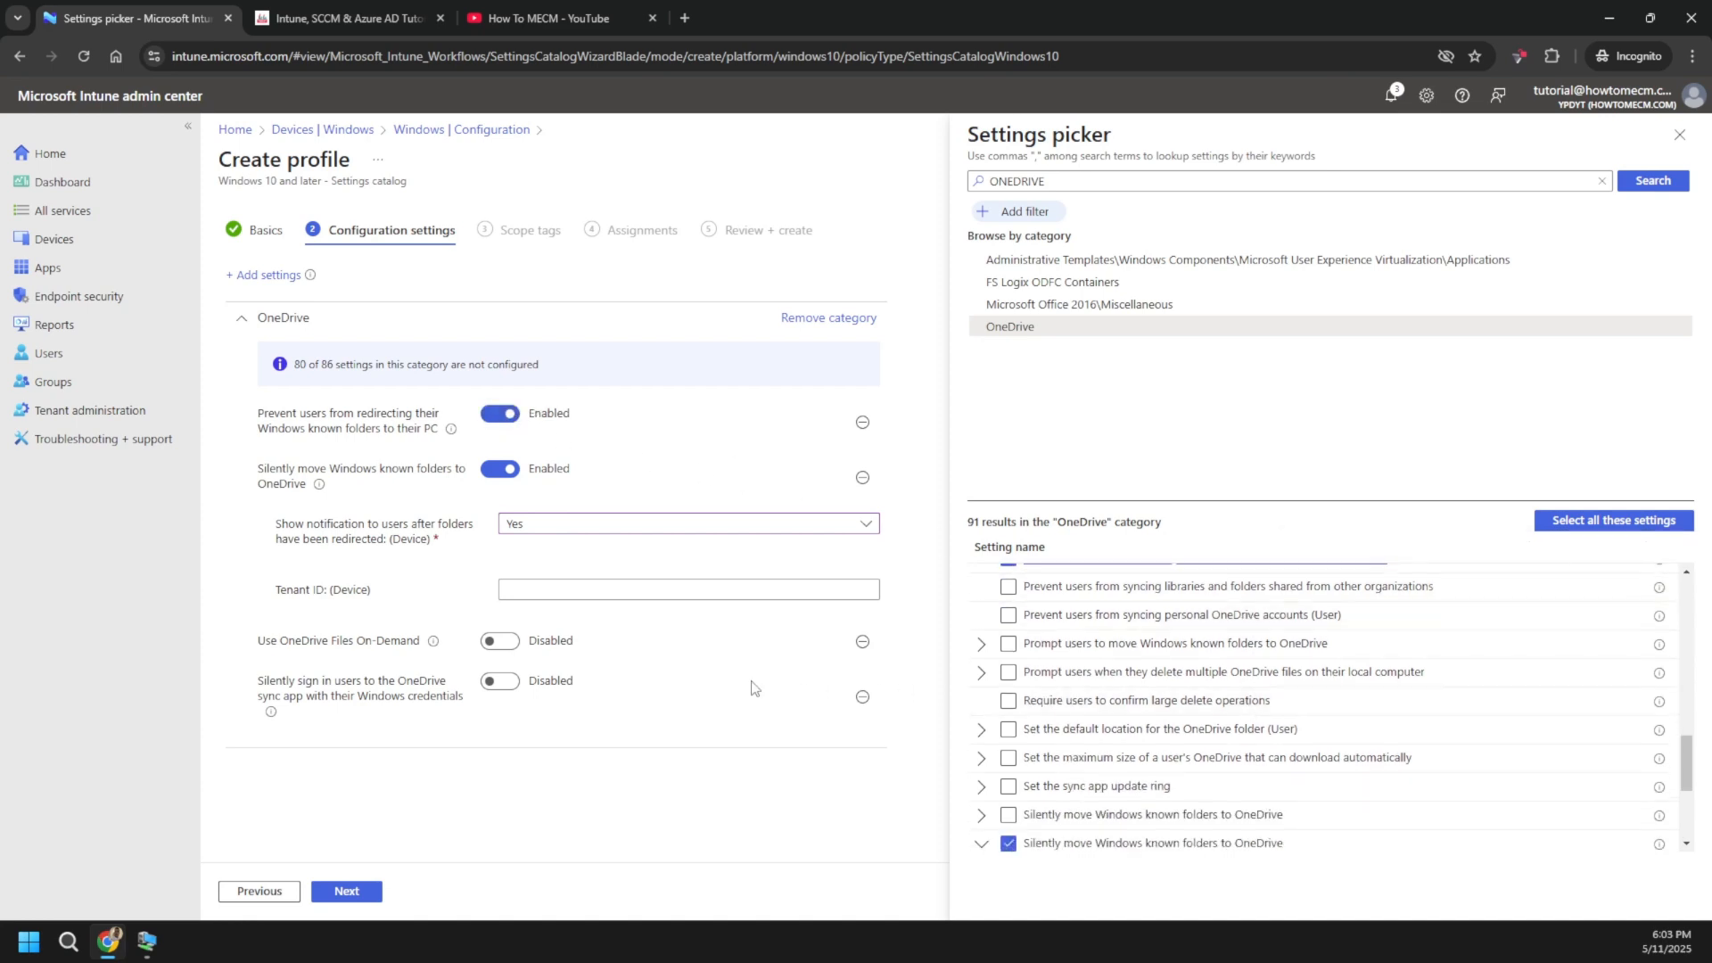
scroll(1294, 731, up, 1)
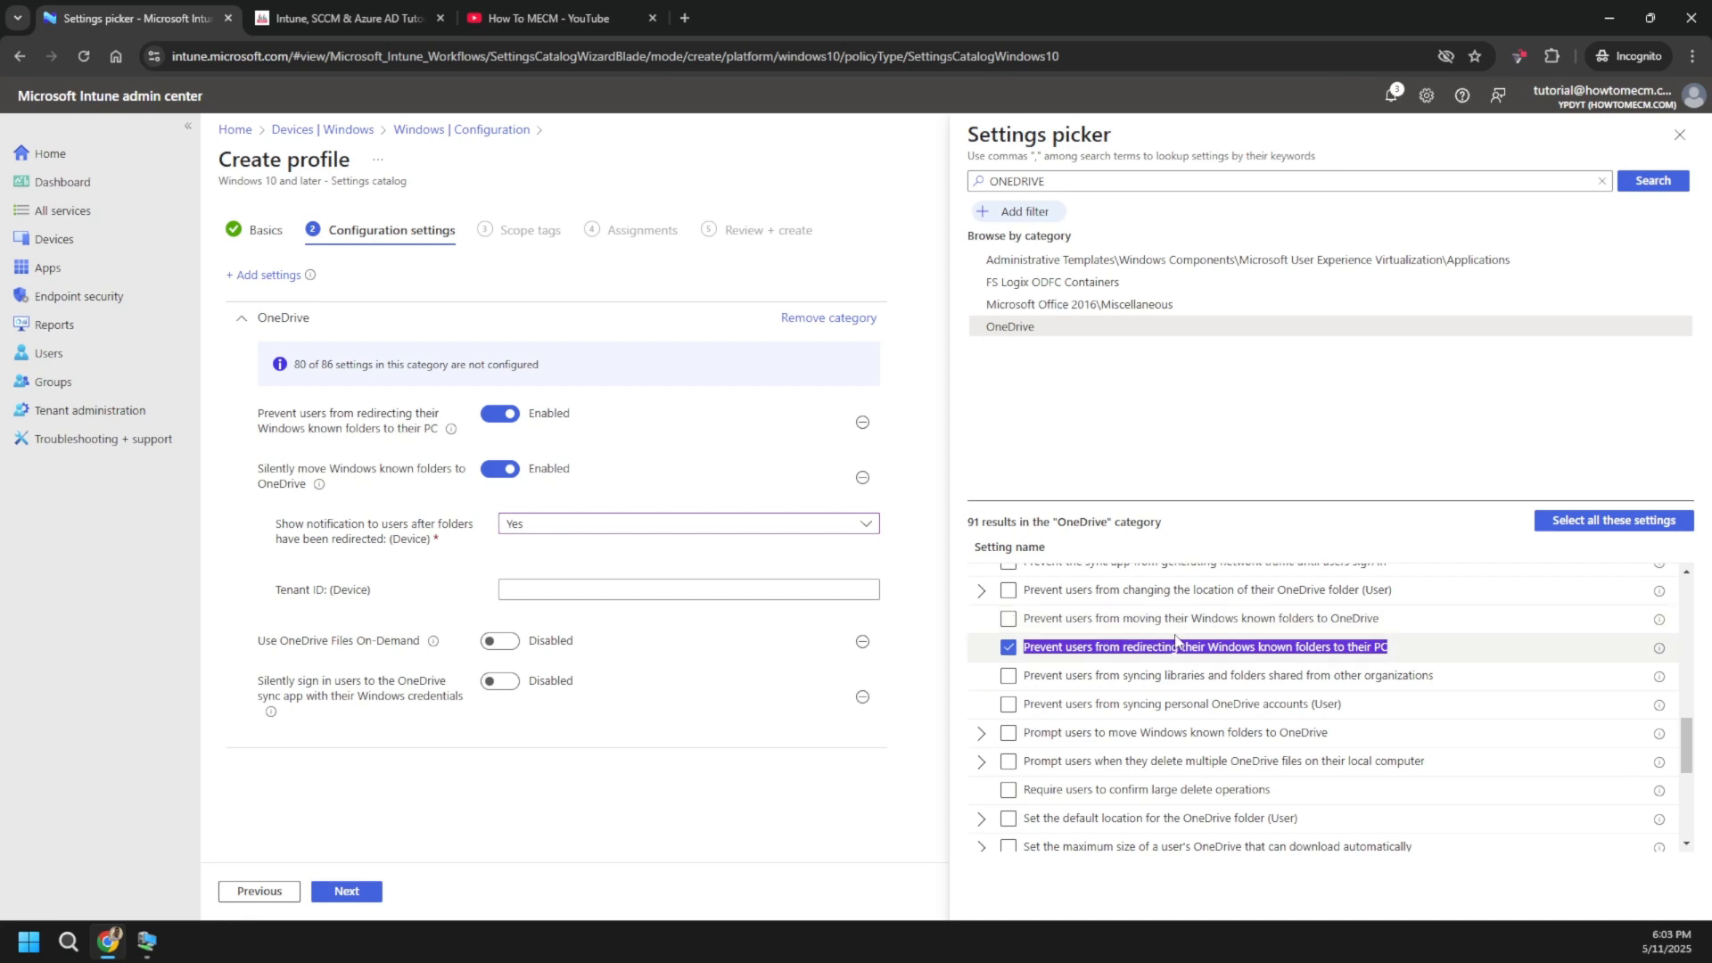
scroll(1175, 640, up, 2)
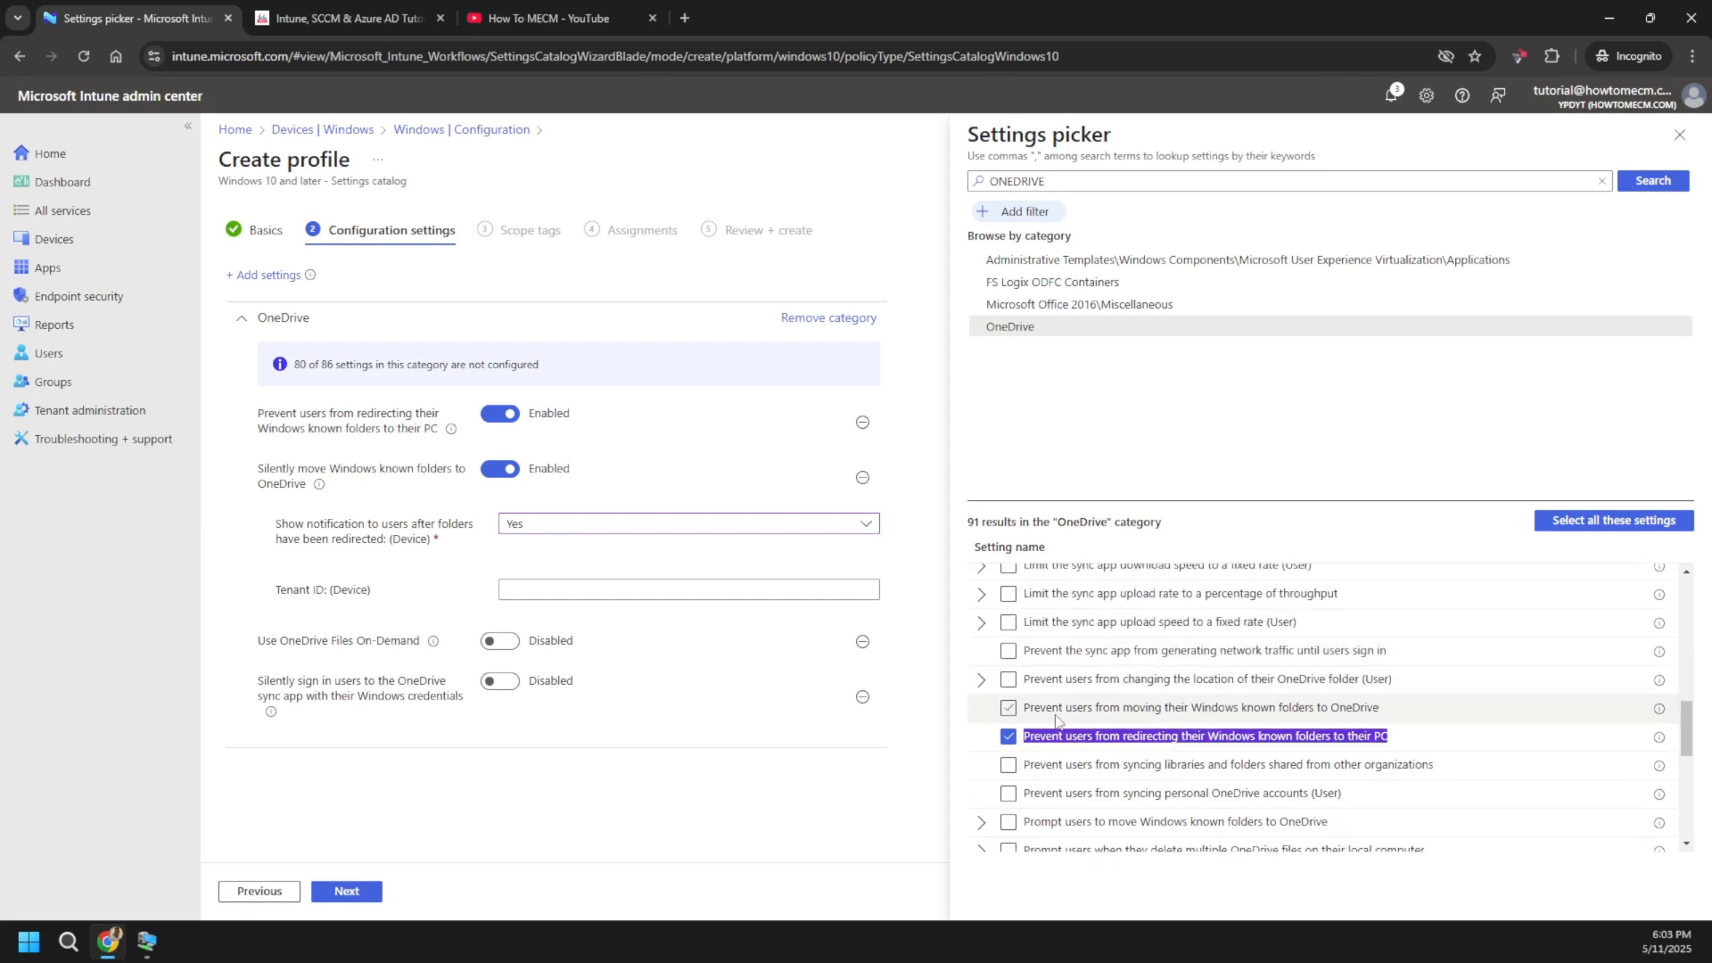
mouse_move(1661, 713)
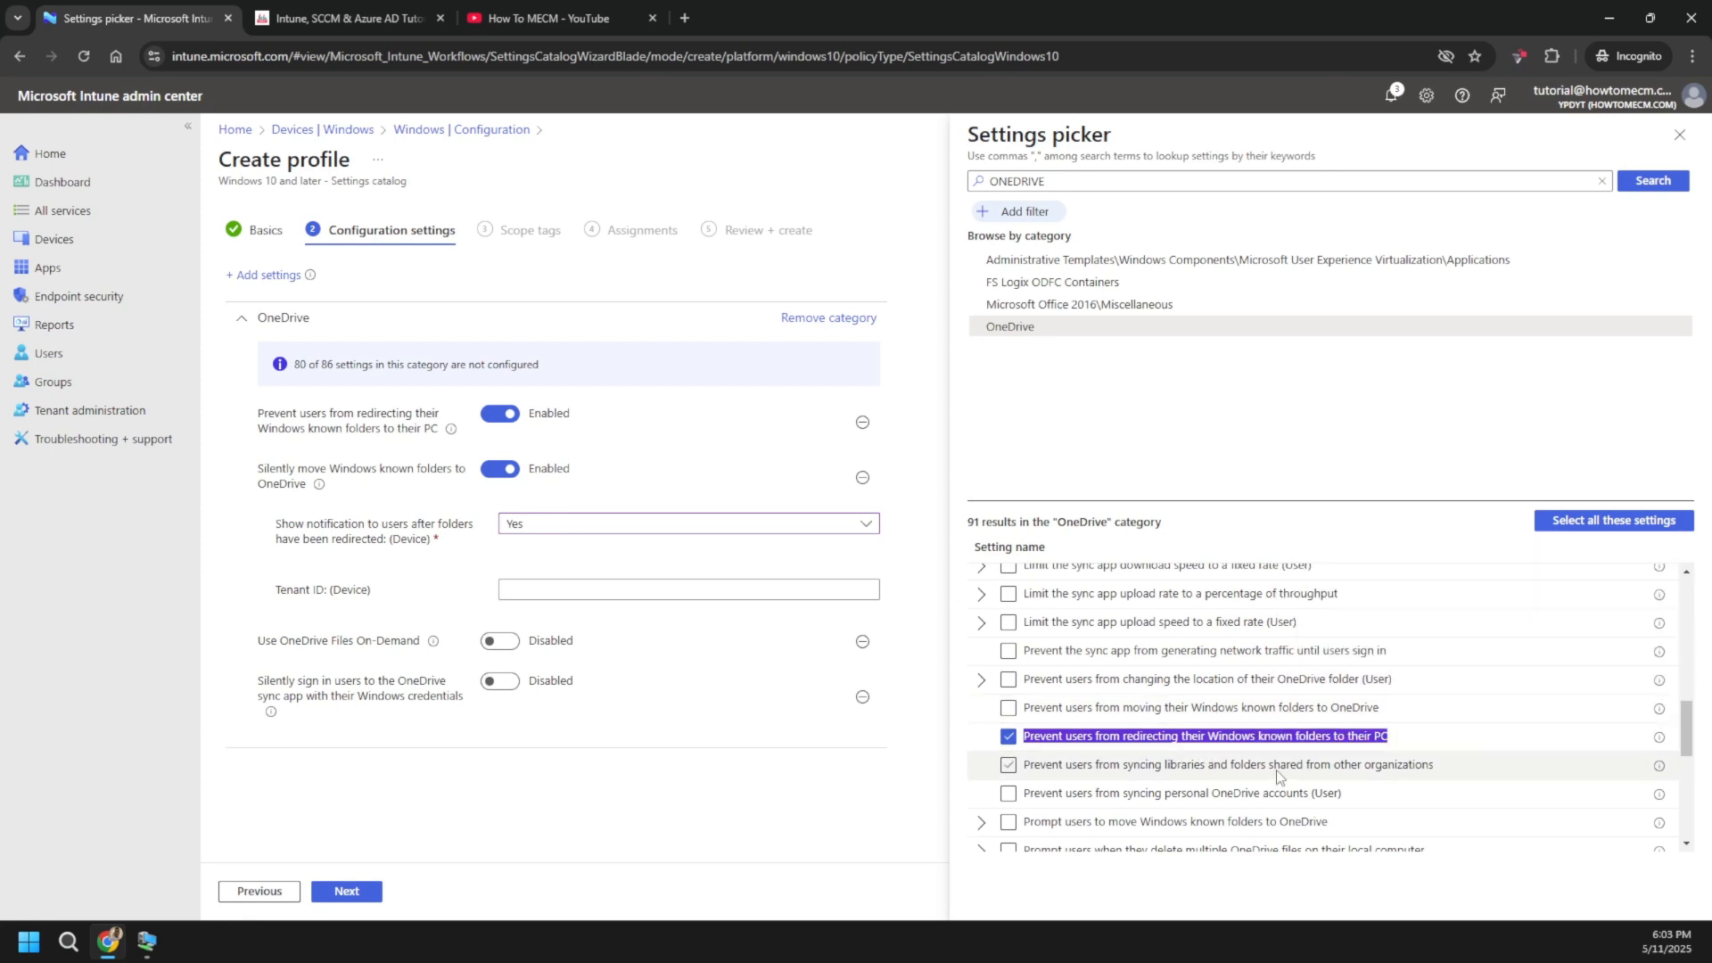
scroll(1285, 767, up, 1)
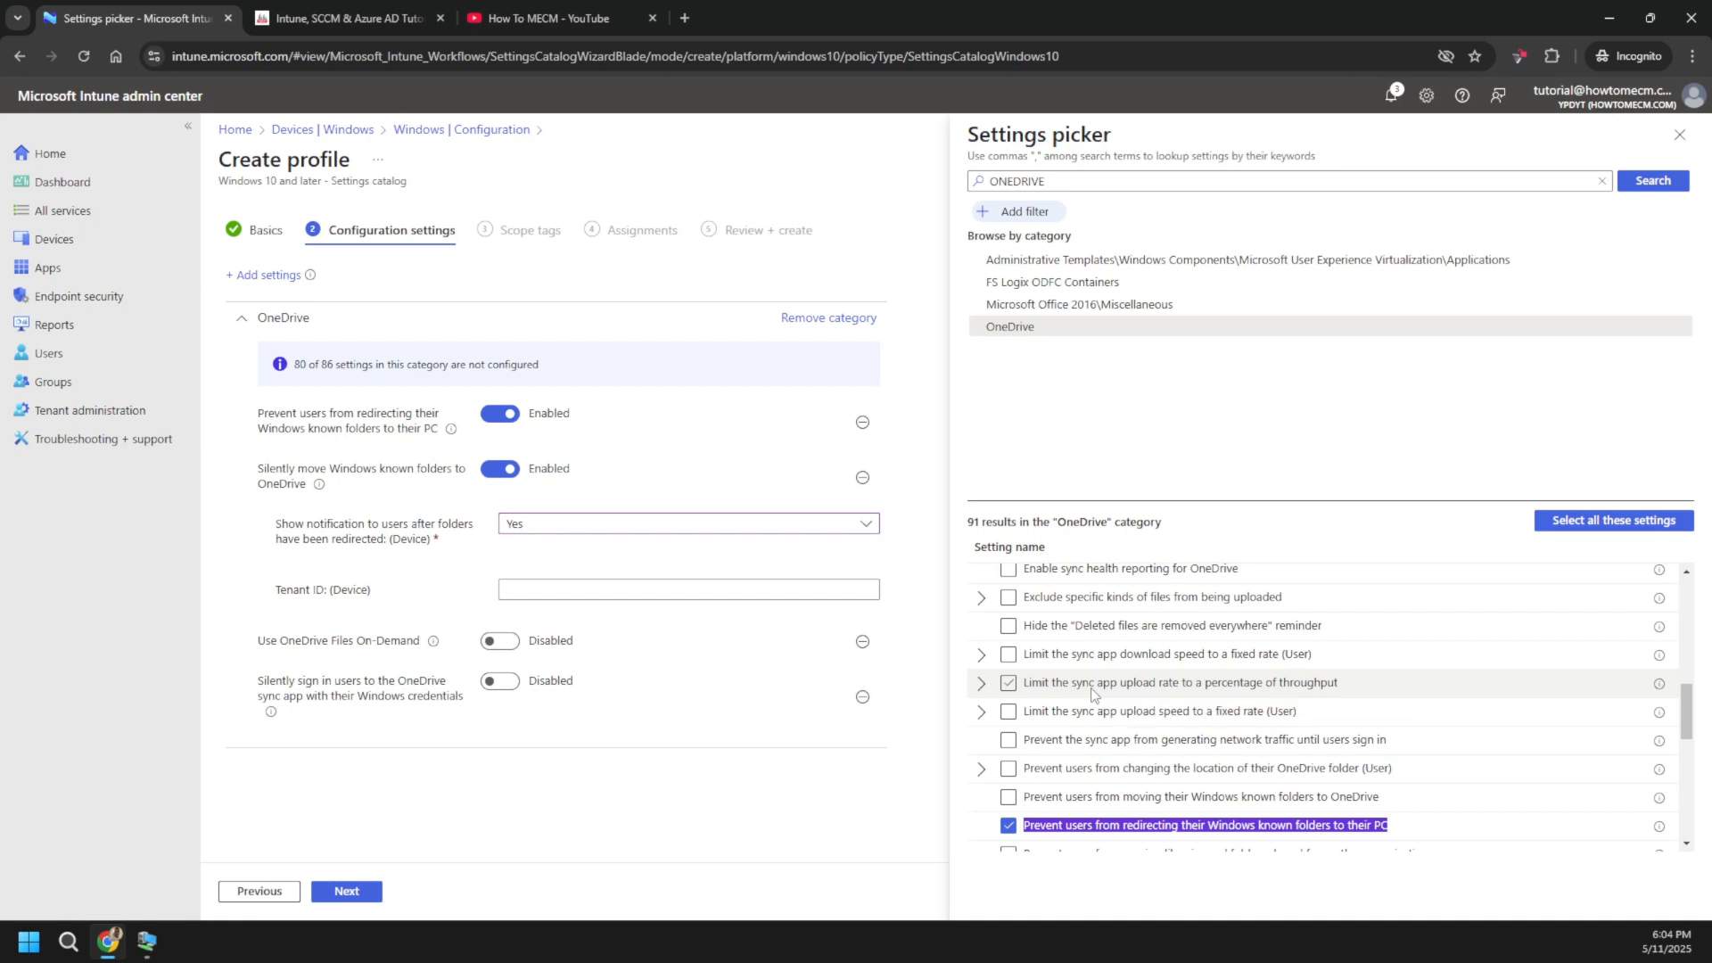
scroll(1095, 694, up, 2)
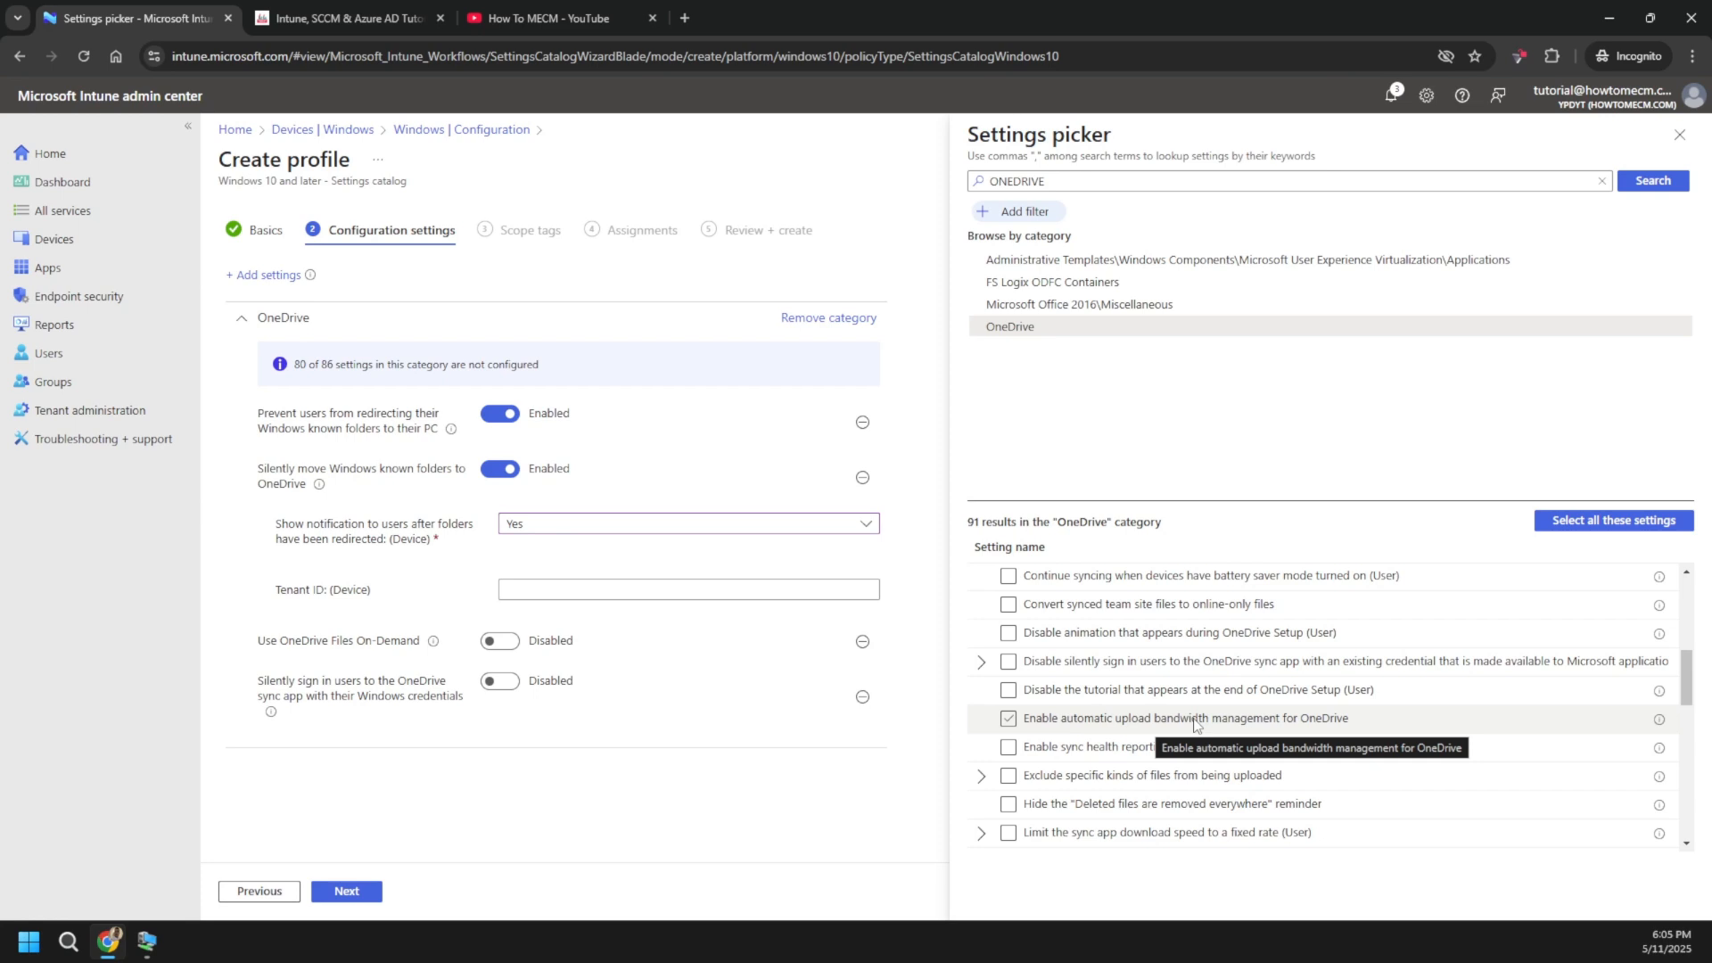
- Browse the OneDrive settings, briefly adding then removing the read-only permission inheritance setting
scroll(1248, 651, up, 3)
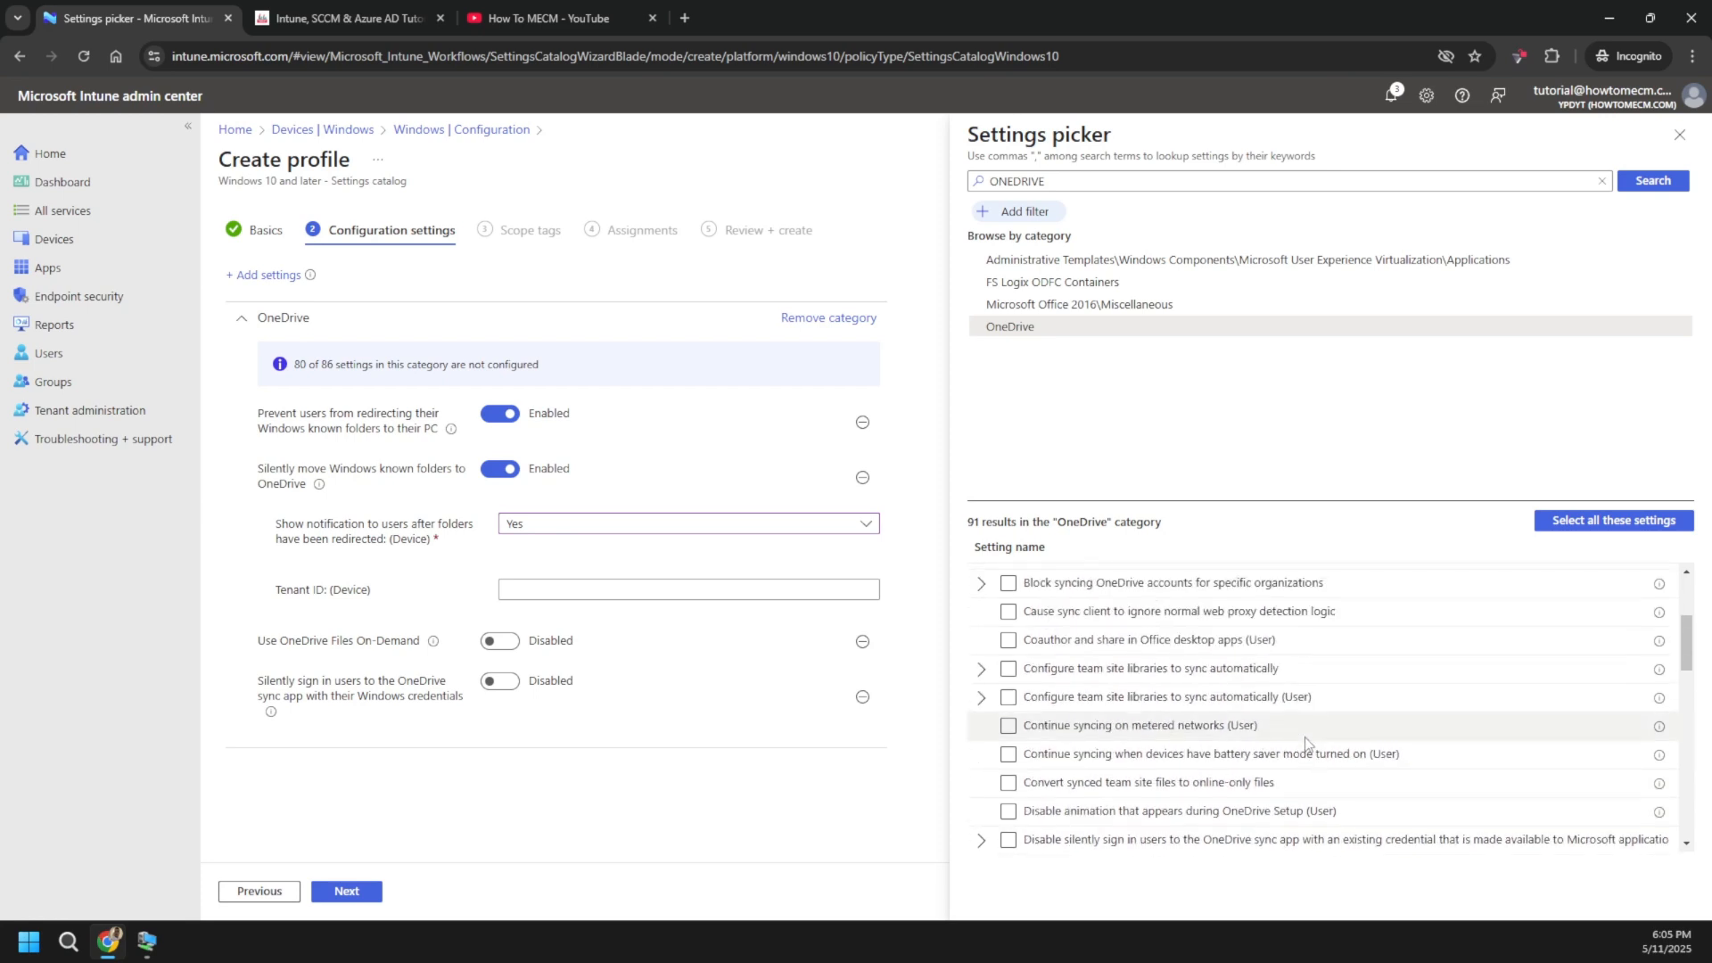
scroll(1253, 646, up, 2)
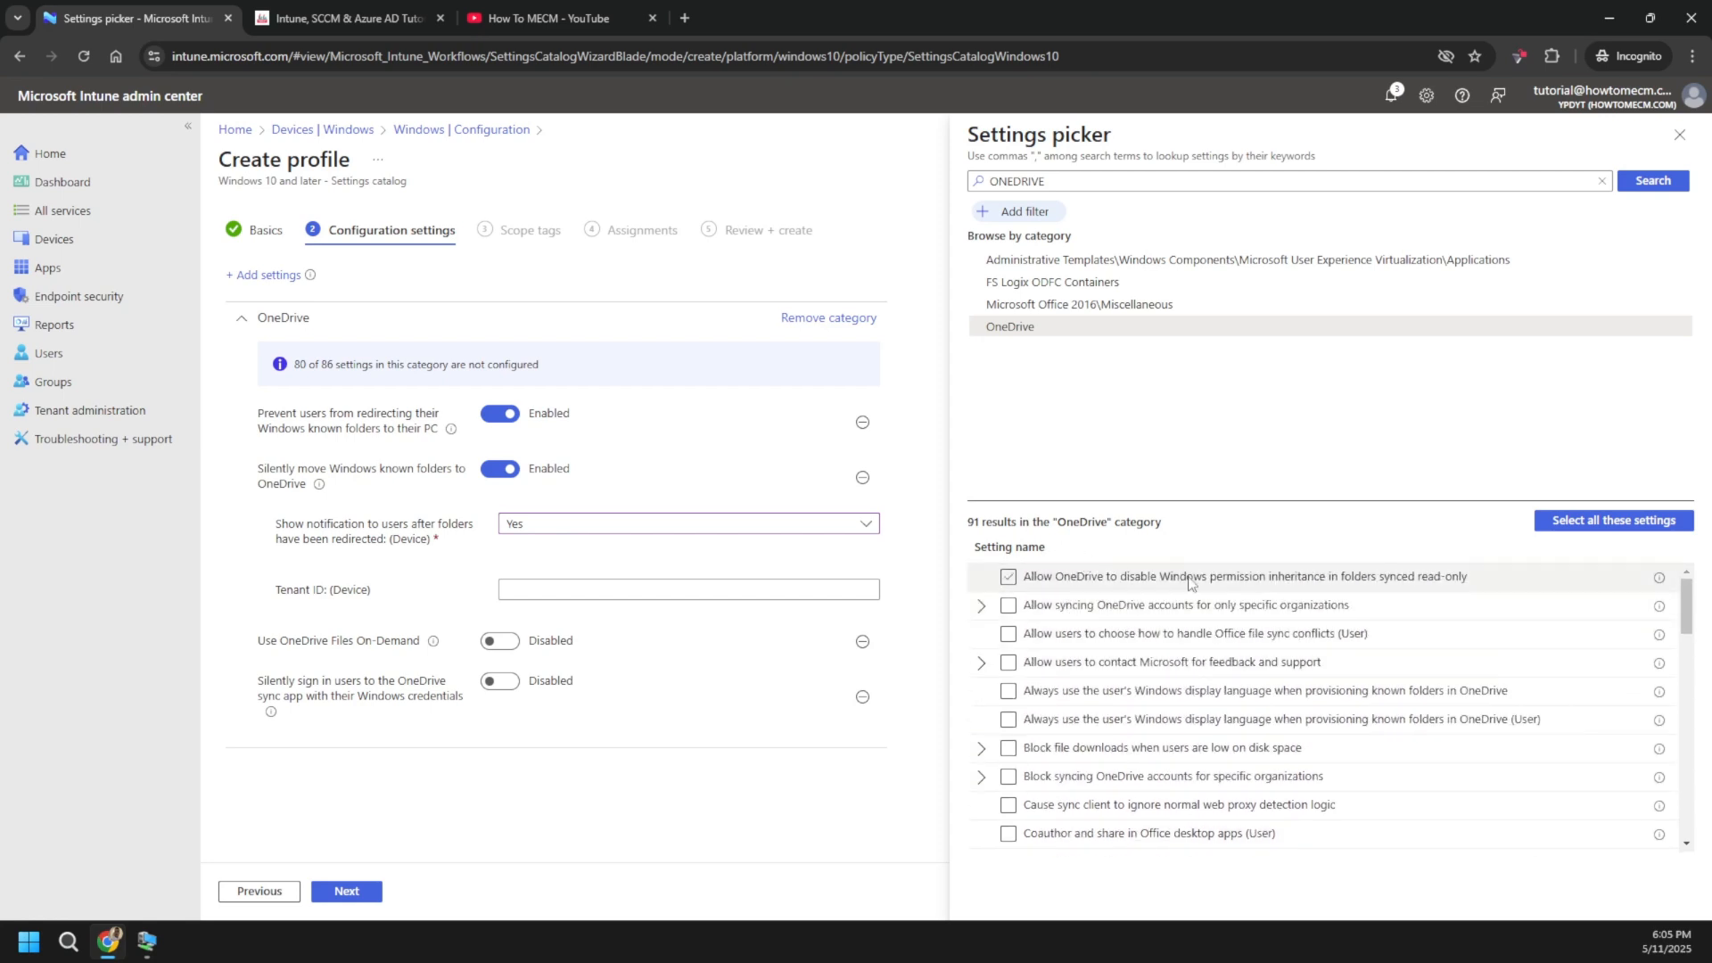
click(1229, 580)
click(1233, 581)
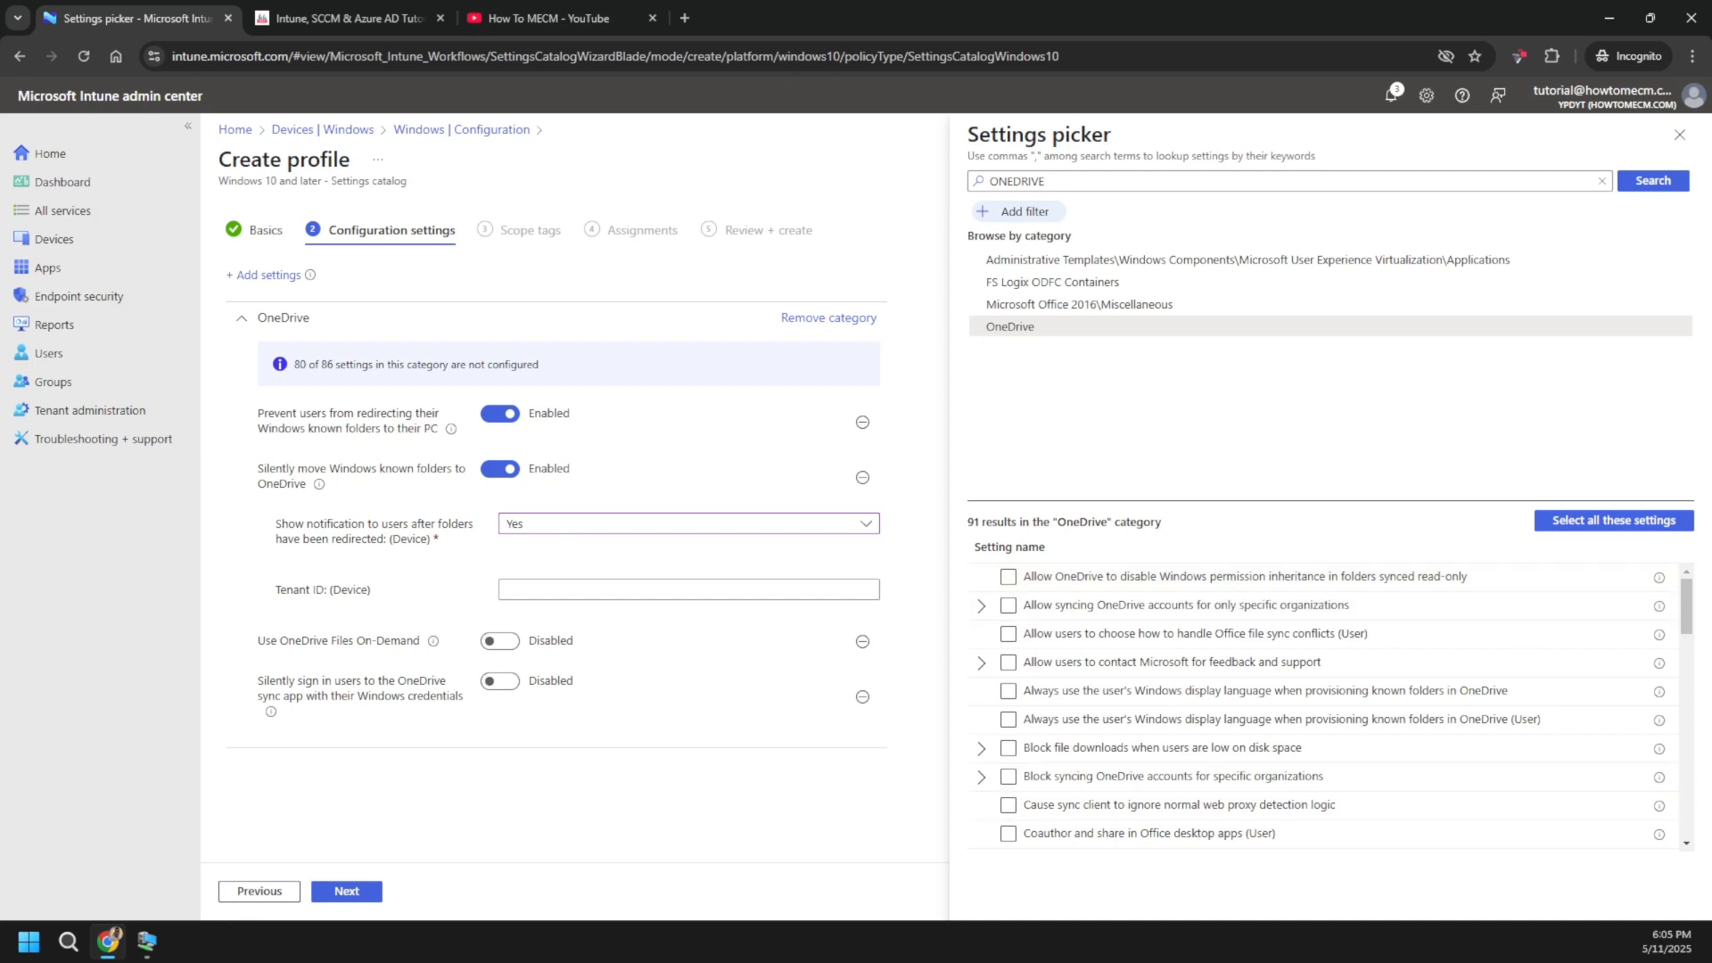
scroll(1270, 784, down, 1)
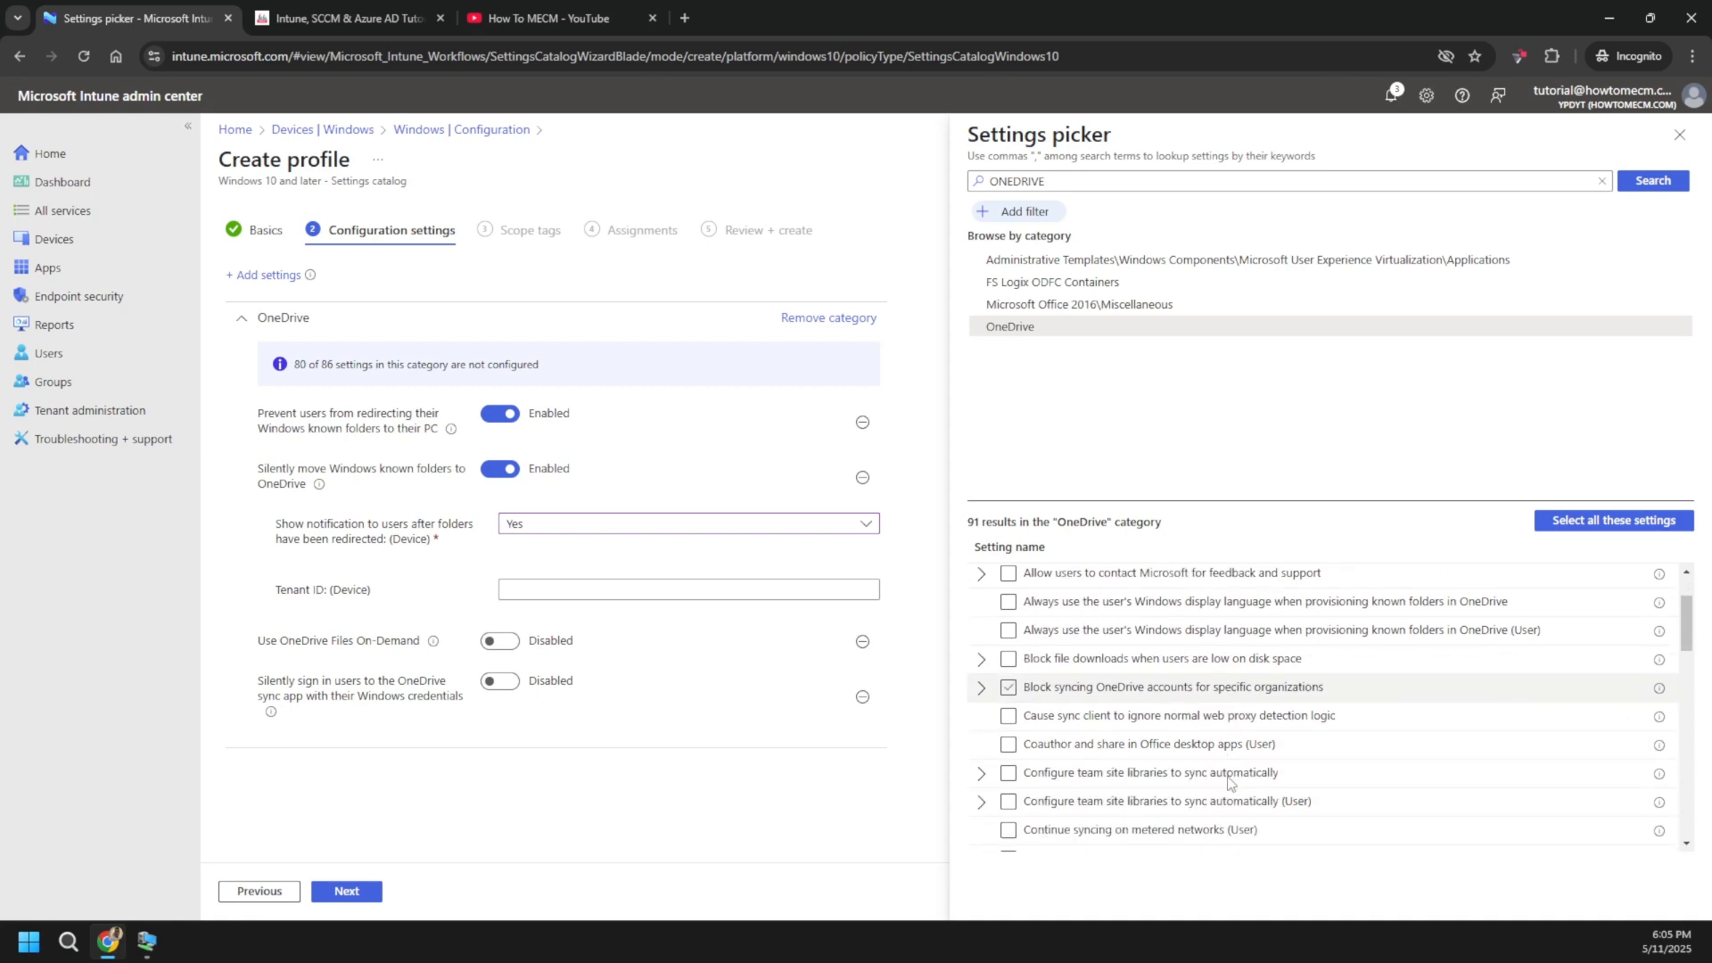
click(1271, 783)
click(1249, 772)
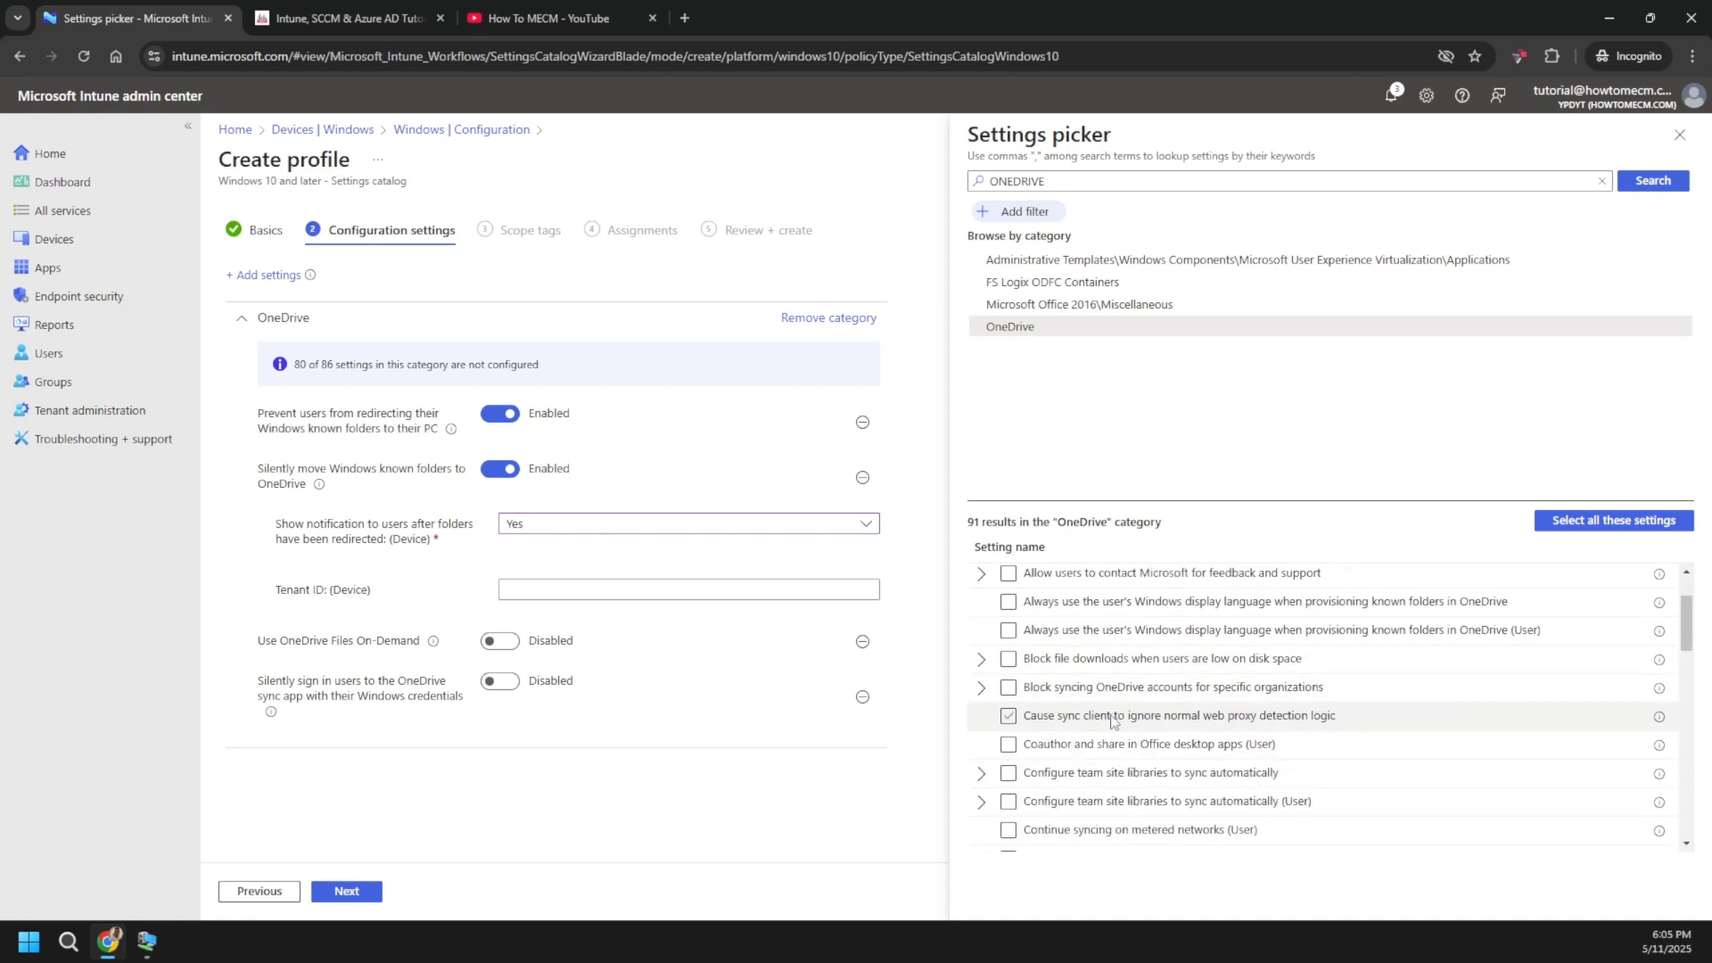
click(1082, 748)
scroll(1195, 758, down, 2)
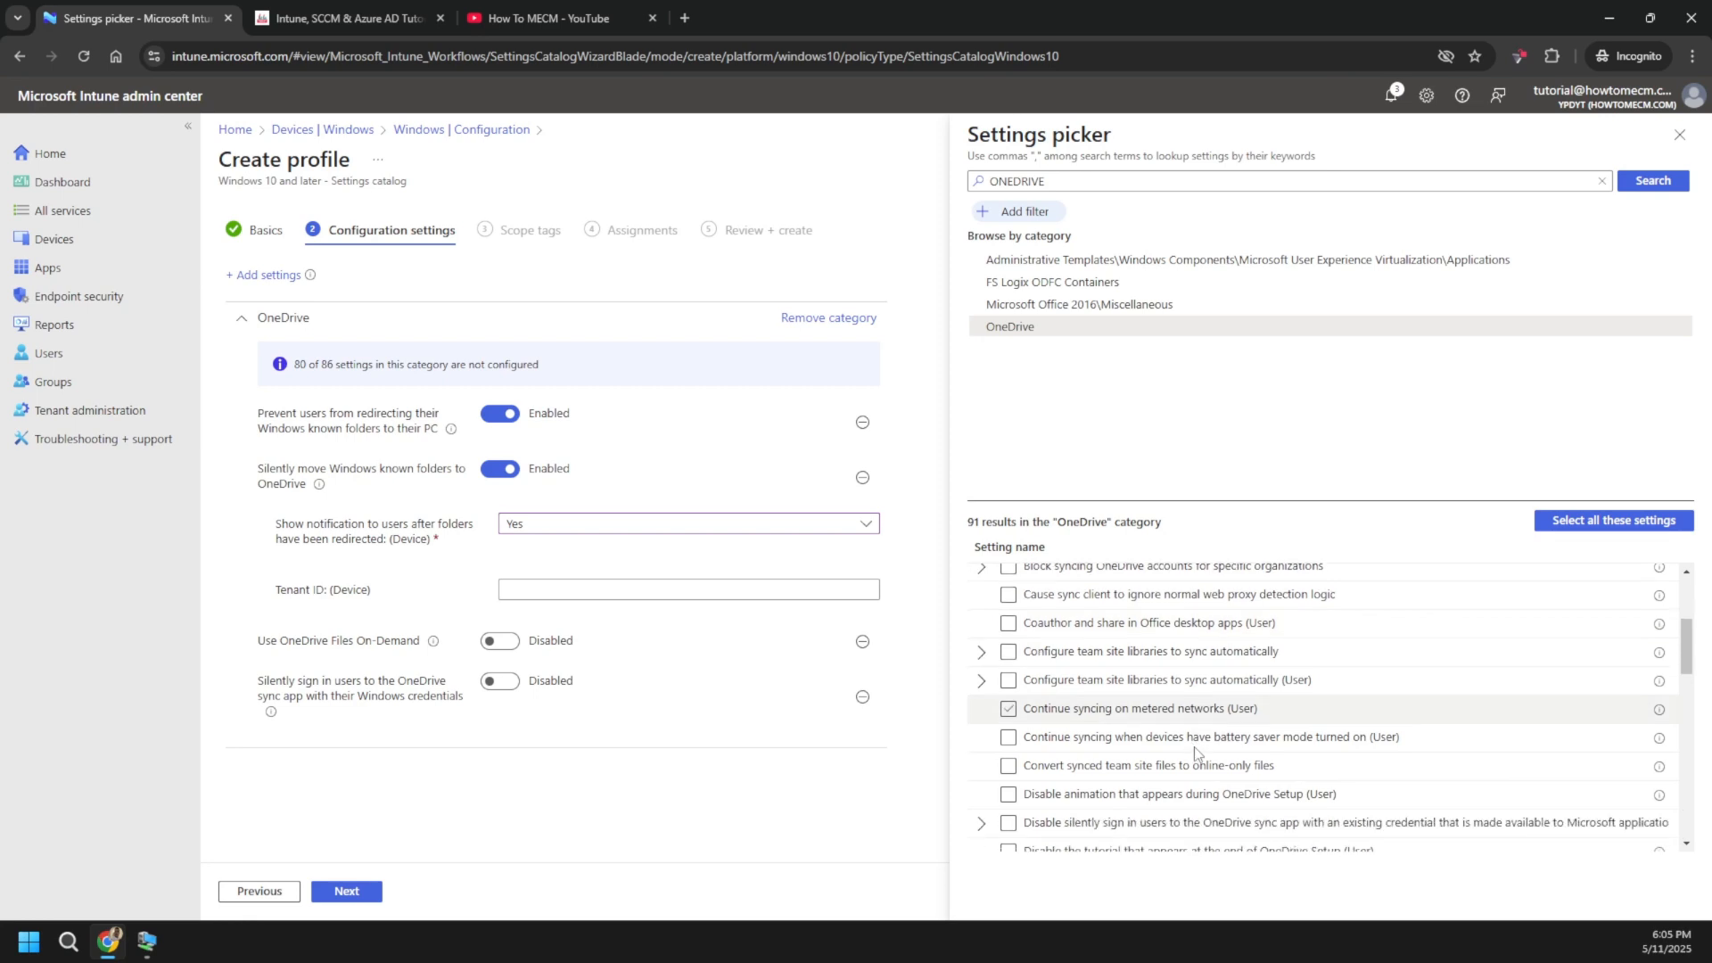
scroll(1160, 785, down, 1)
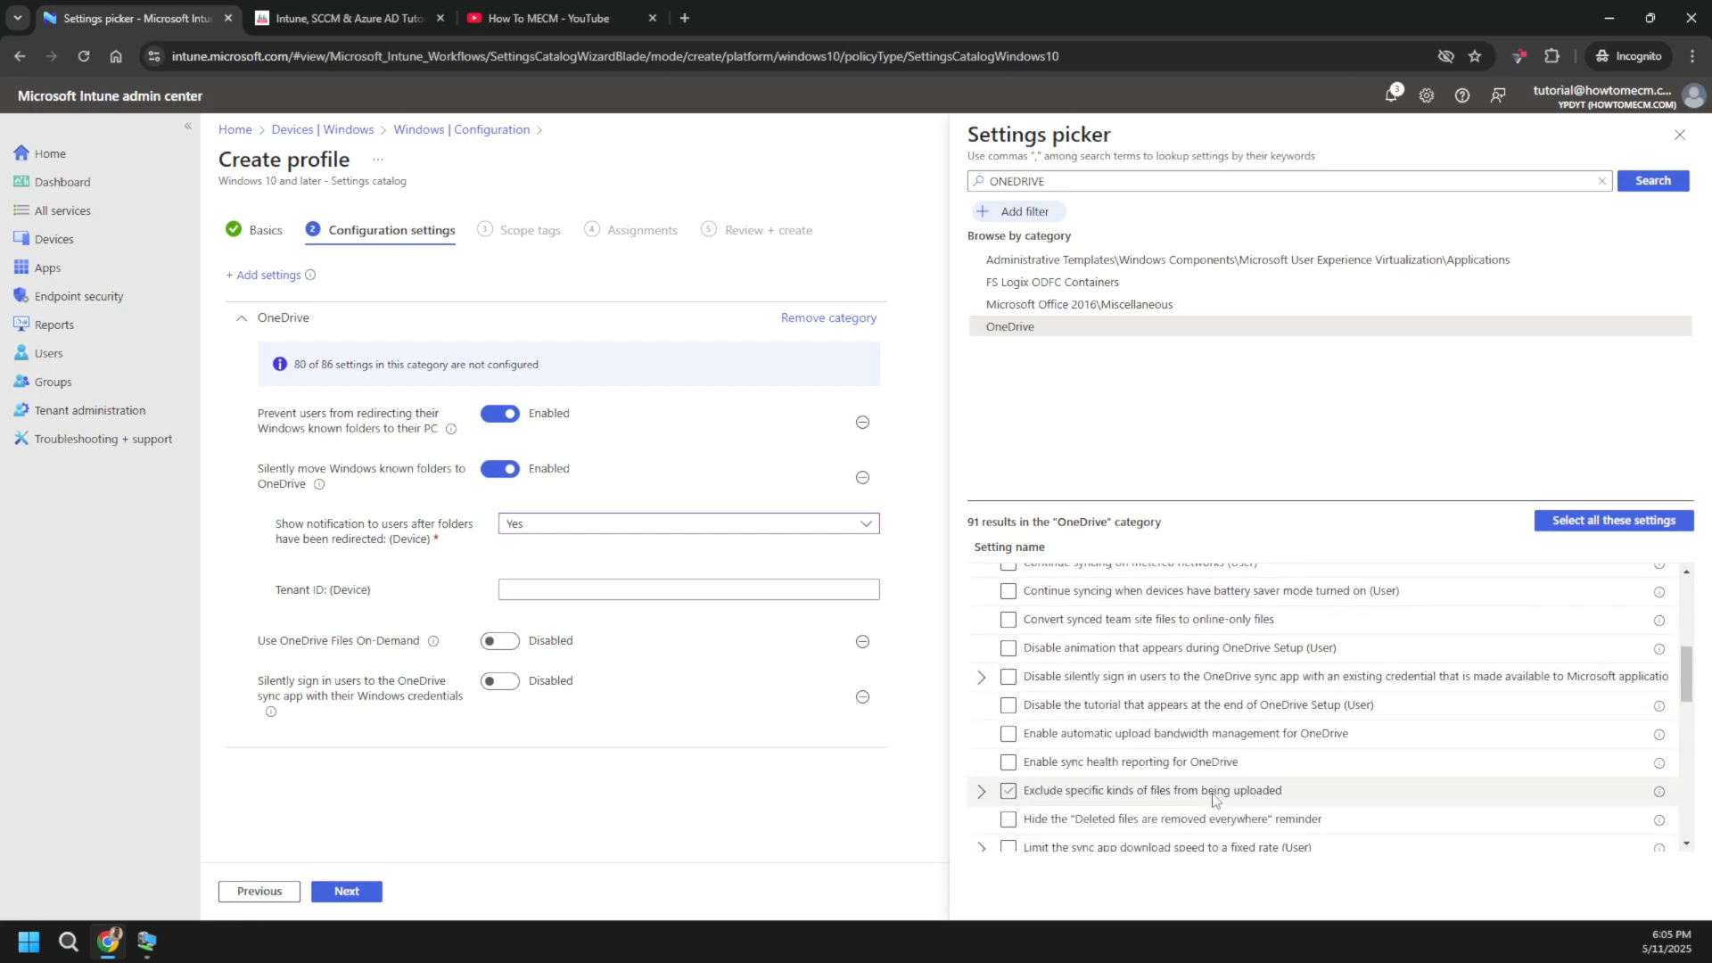
scroll(1186, 784, down, 1)
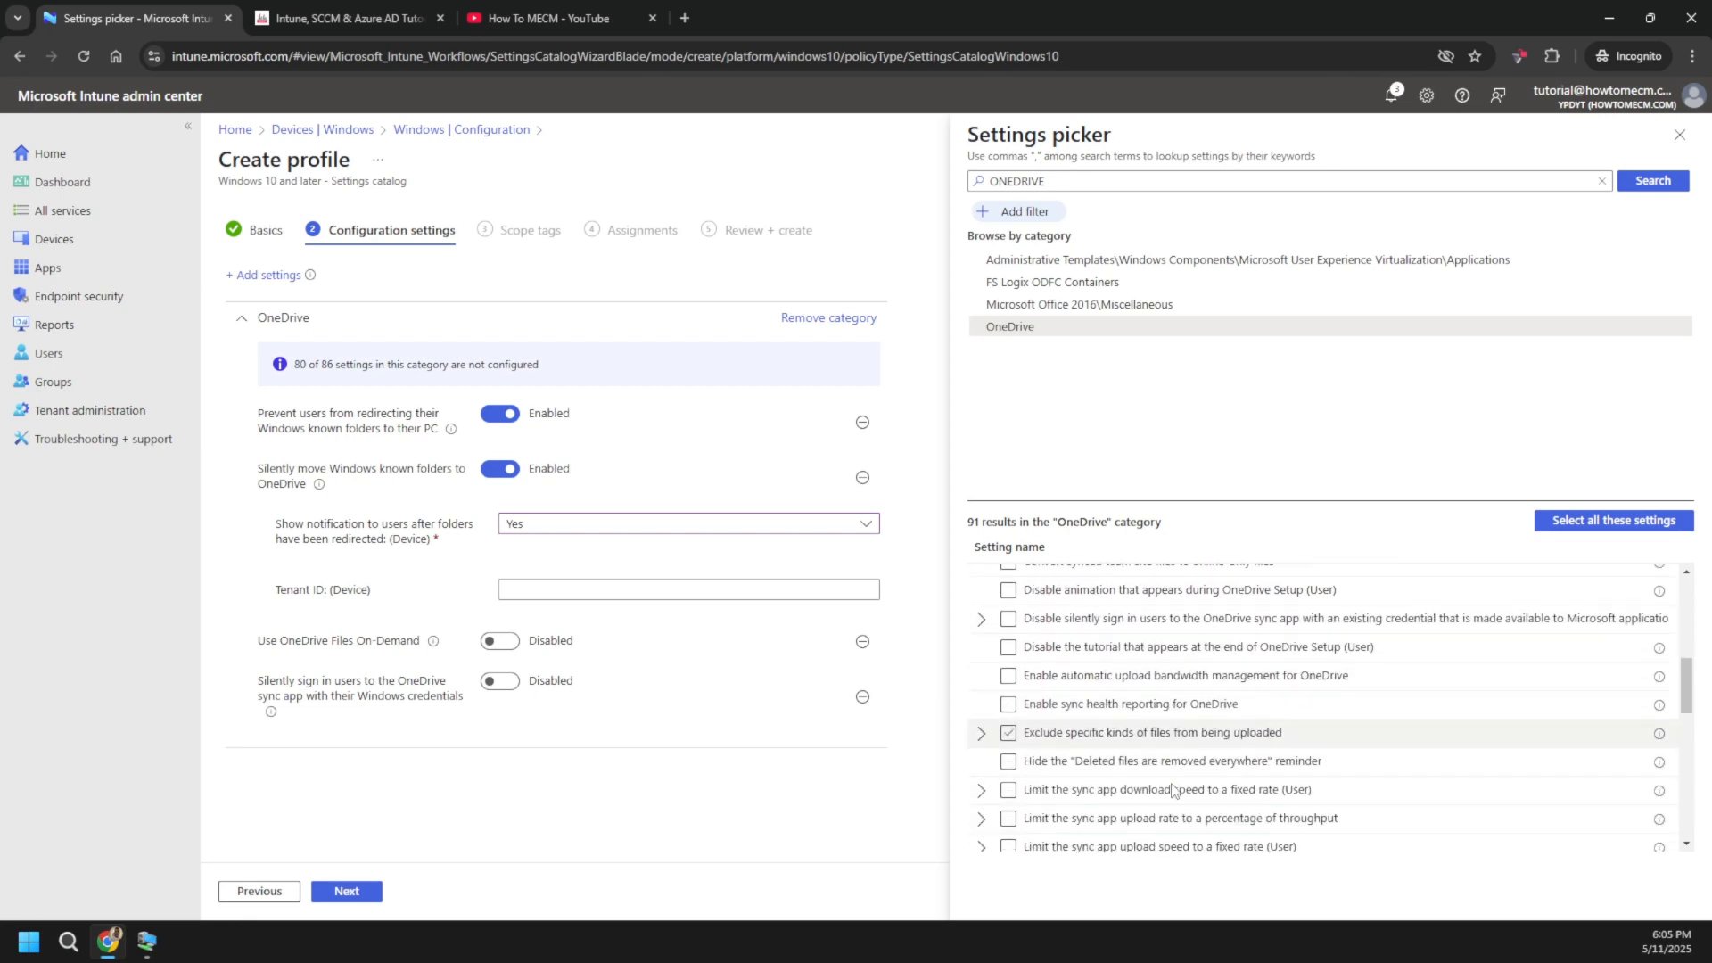
scroll(1187, 804, down, 3)
triple_click(1204, 751)
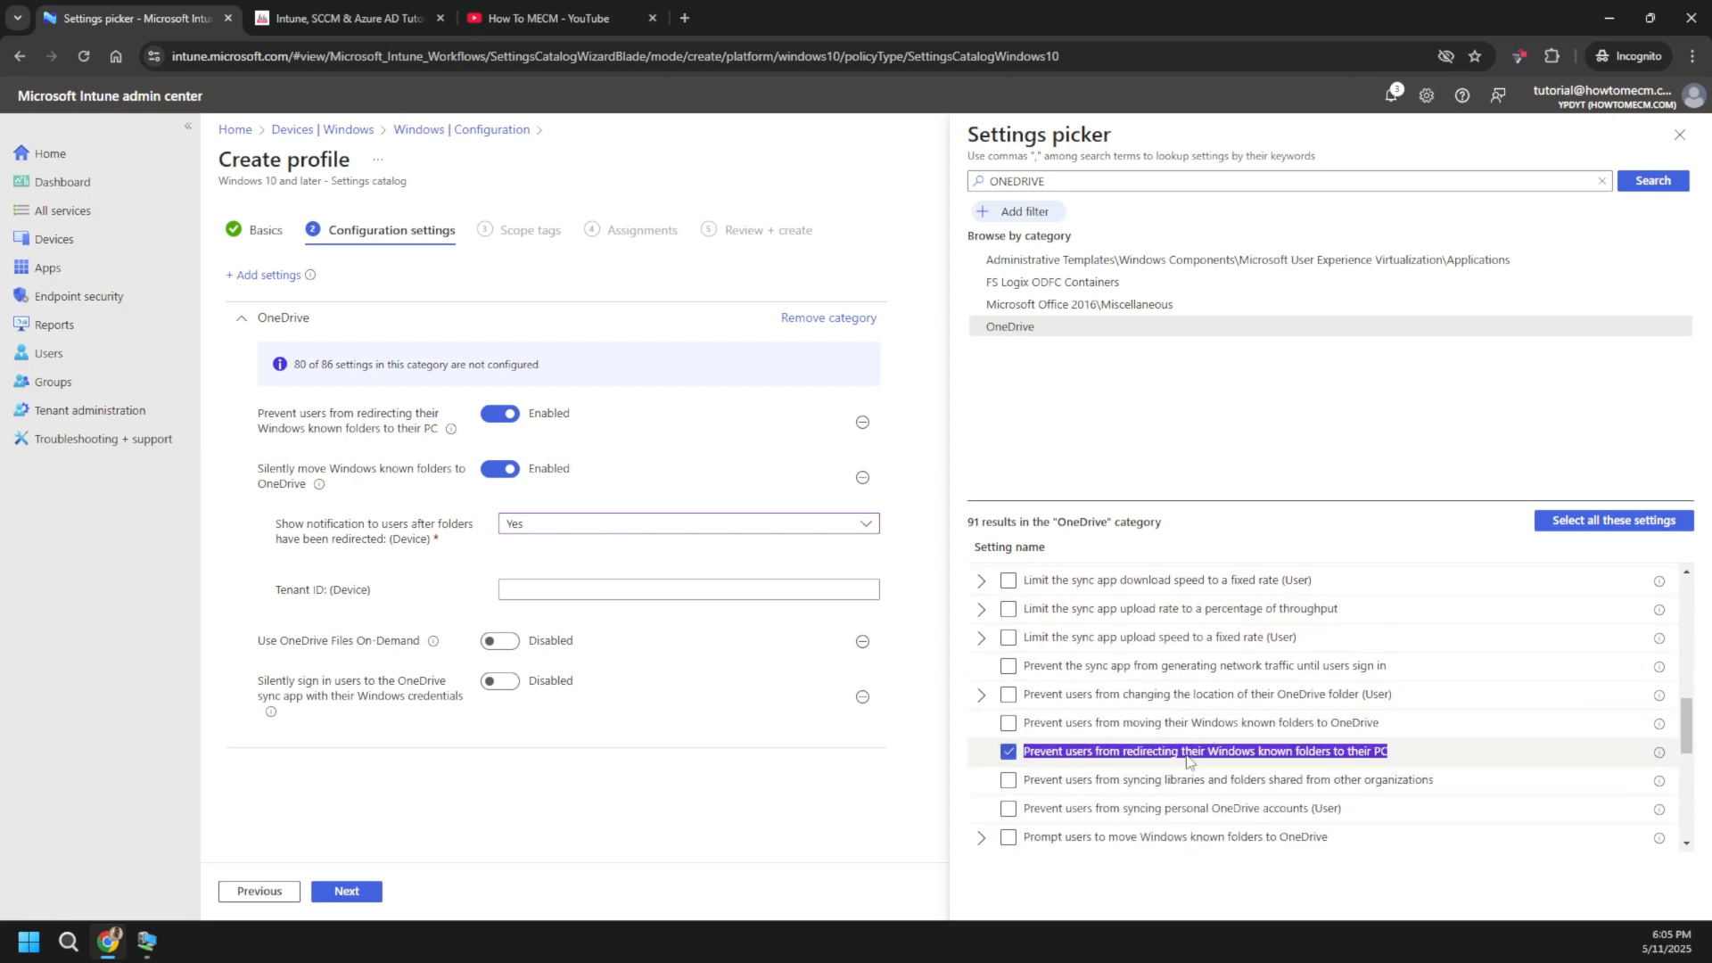
- Add 'Prevent users from syncing personal OneDrive accounts' and set it to Enabled
click(1122, 816)
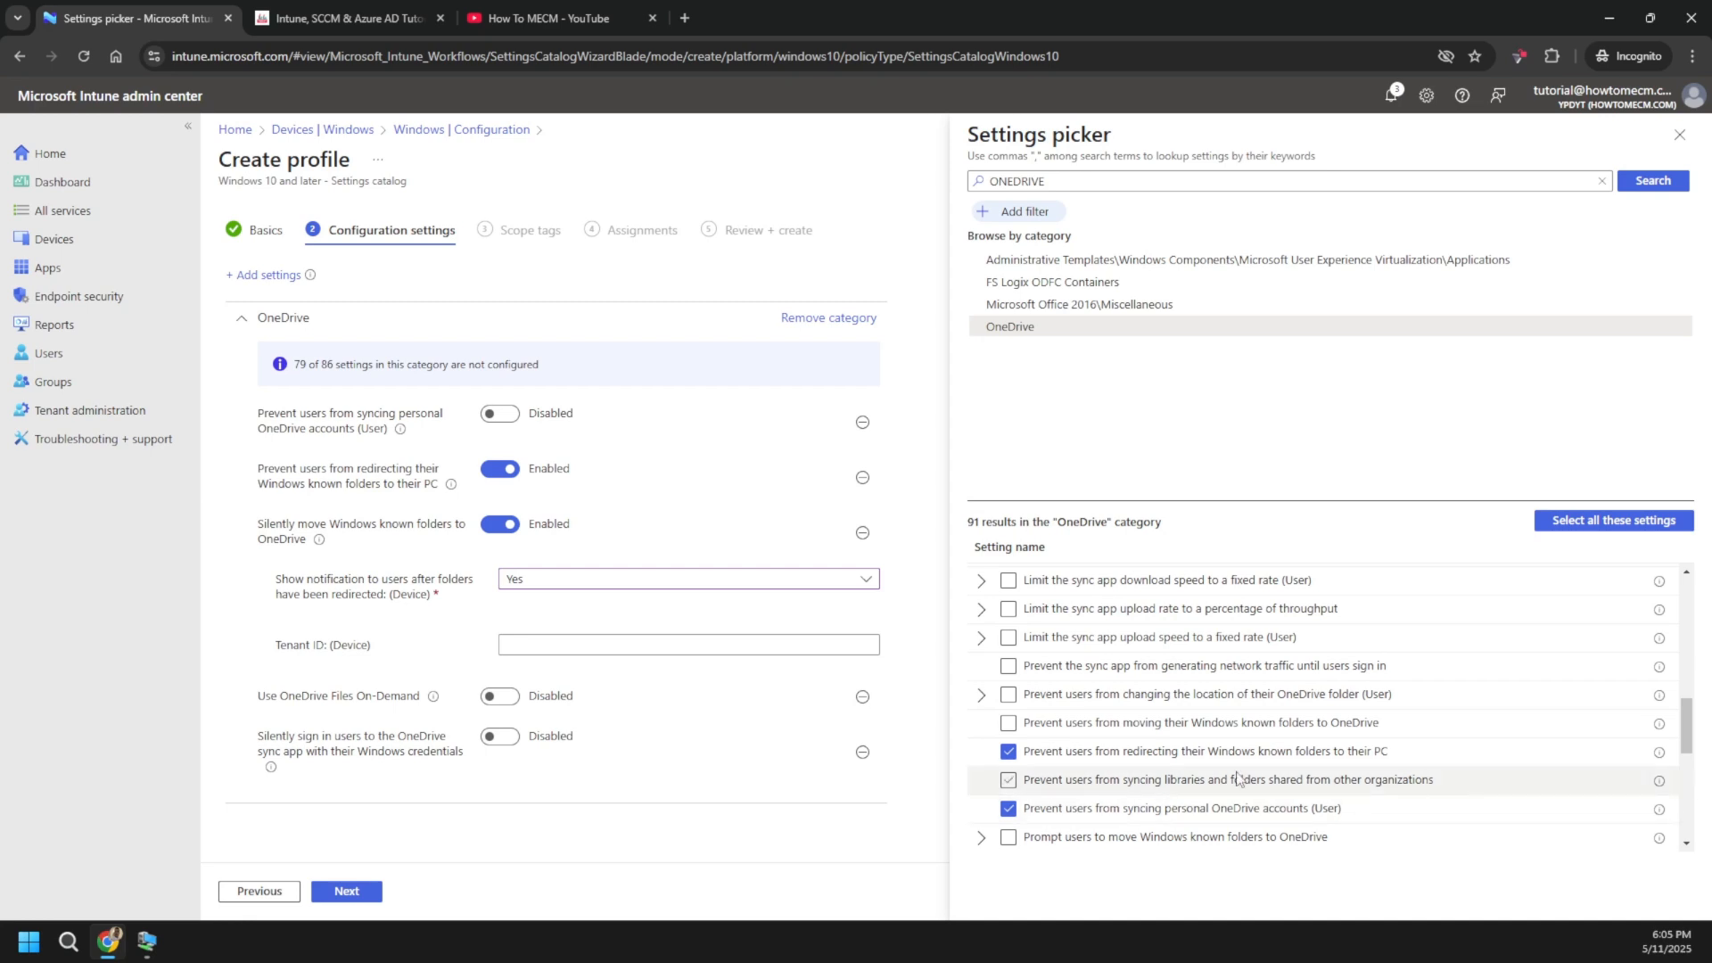
click(505, 420)
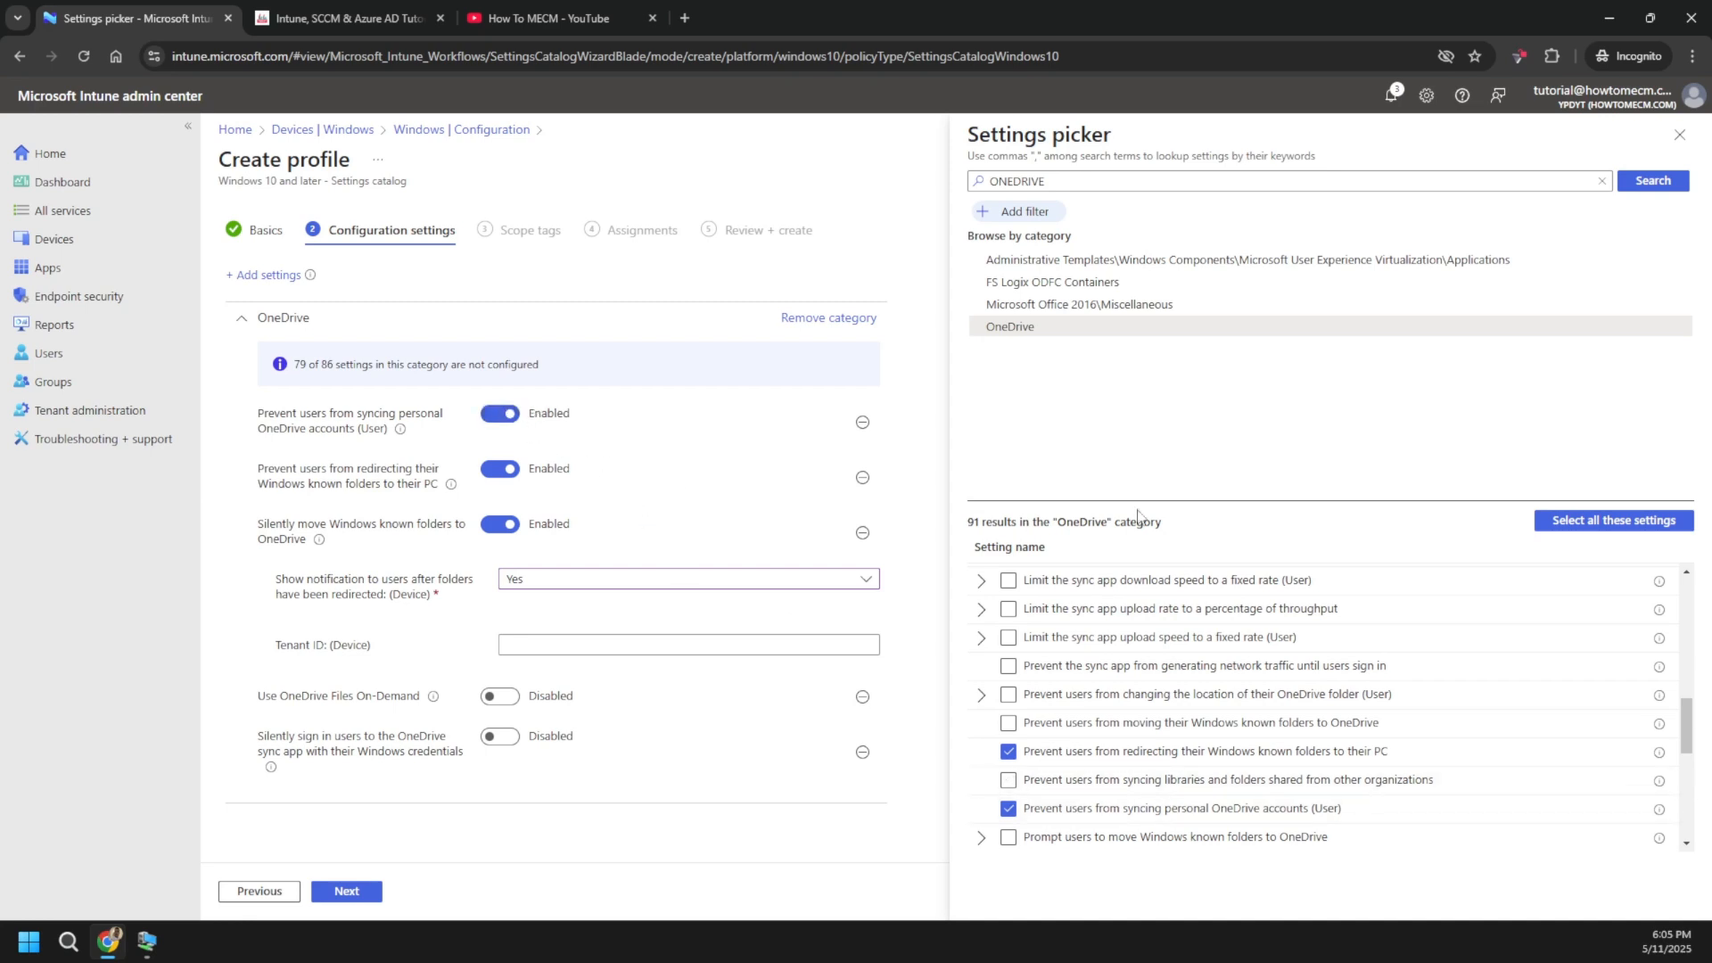
mouse_move(1658, 591)
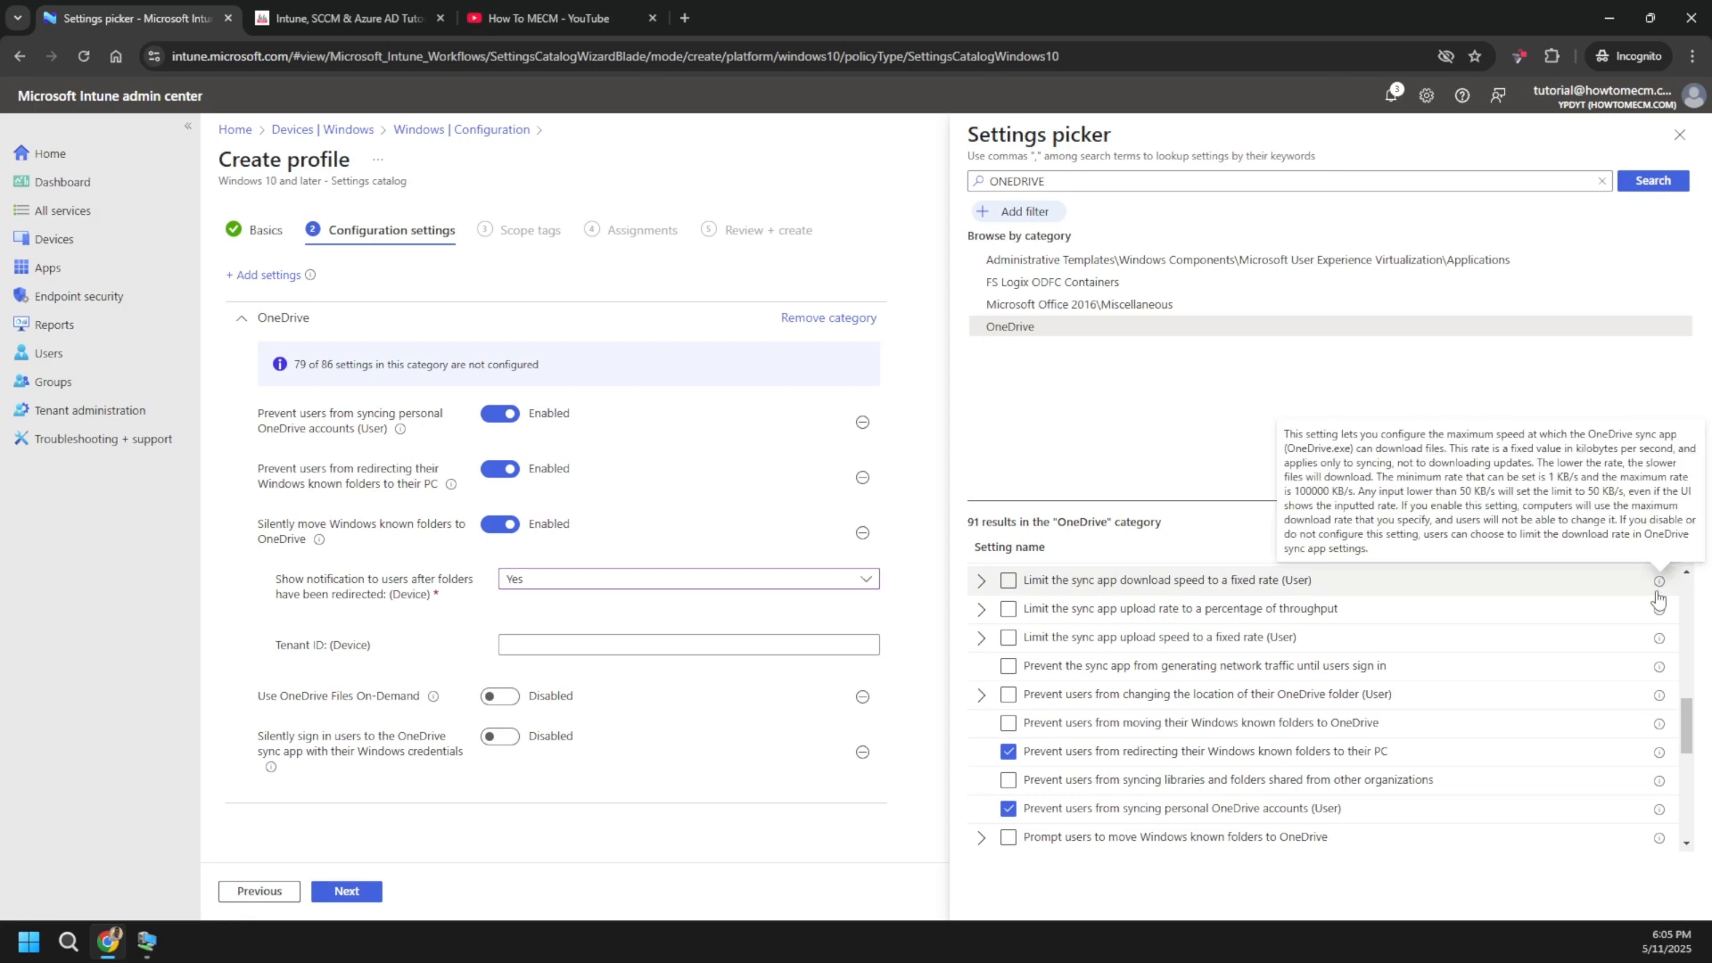
scroll(1175, 710, up, 8)
scroll(1175, 710, up, 2)
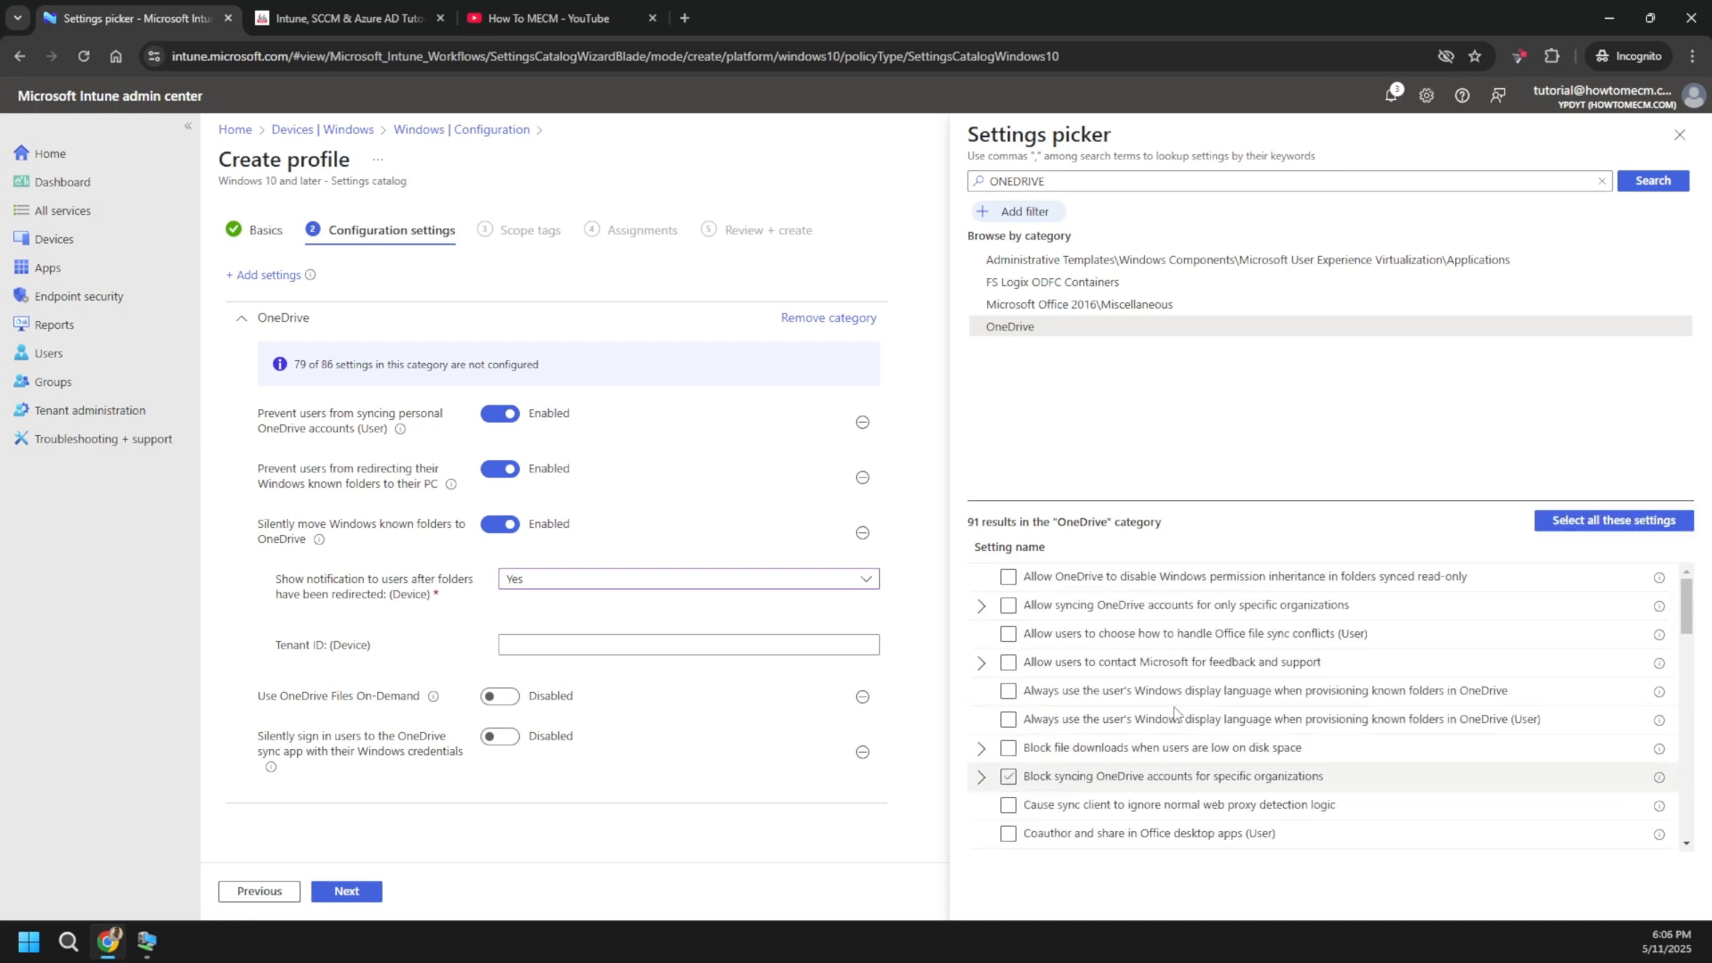
scroll(1204, 731, down, 4)
scroll(1228, 752, up, 1)
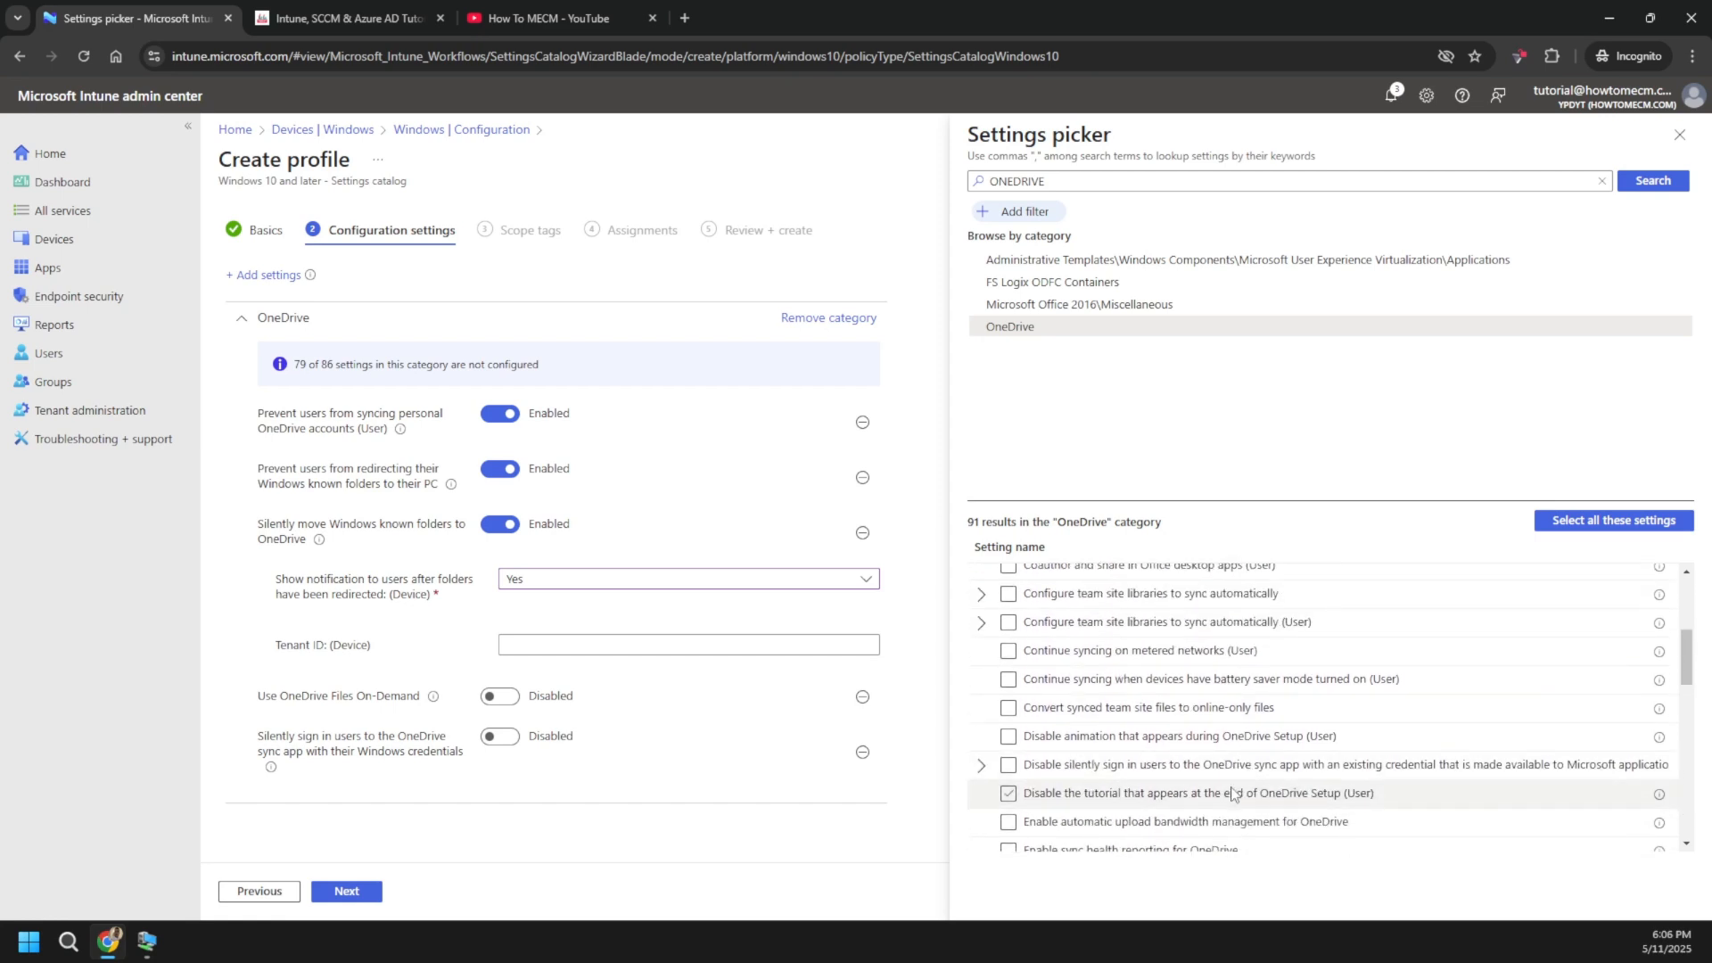
scroll(1178, 735, down, 2)
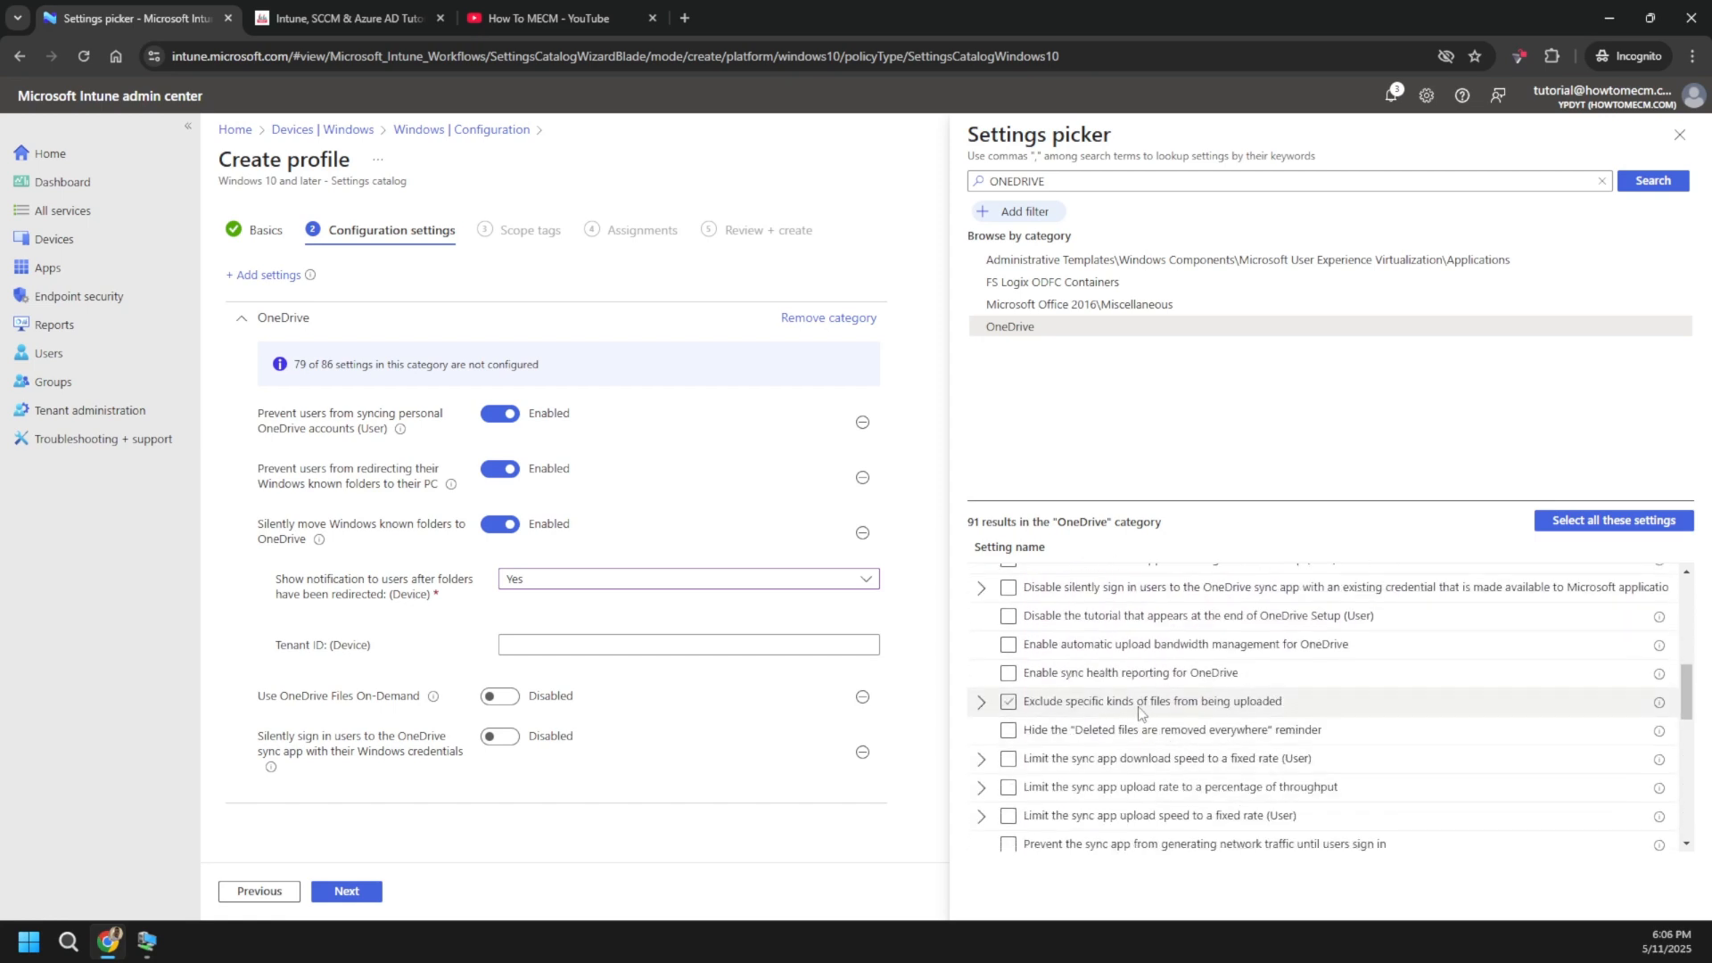
- Add the upload file-type exclusion with iso and .pst keywords, then remove the setting again
click(1070, 705)
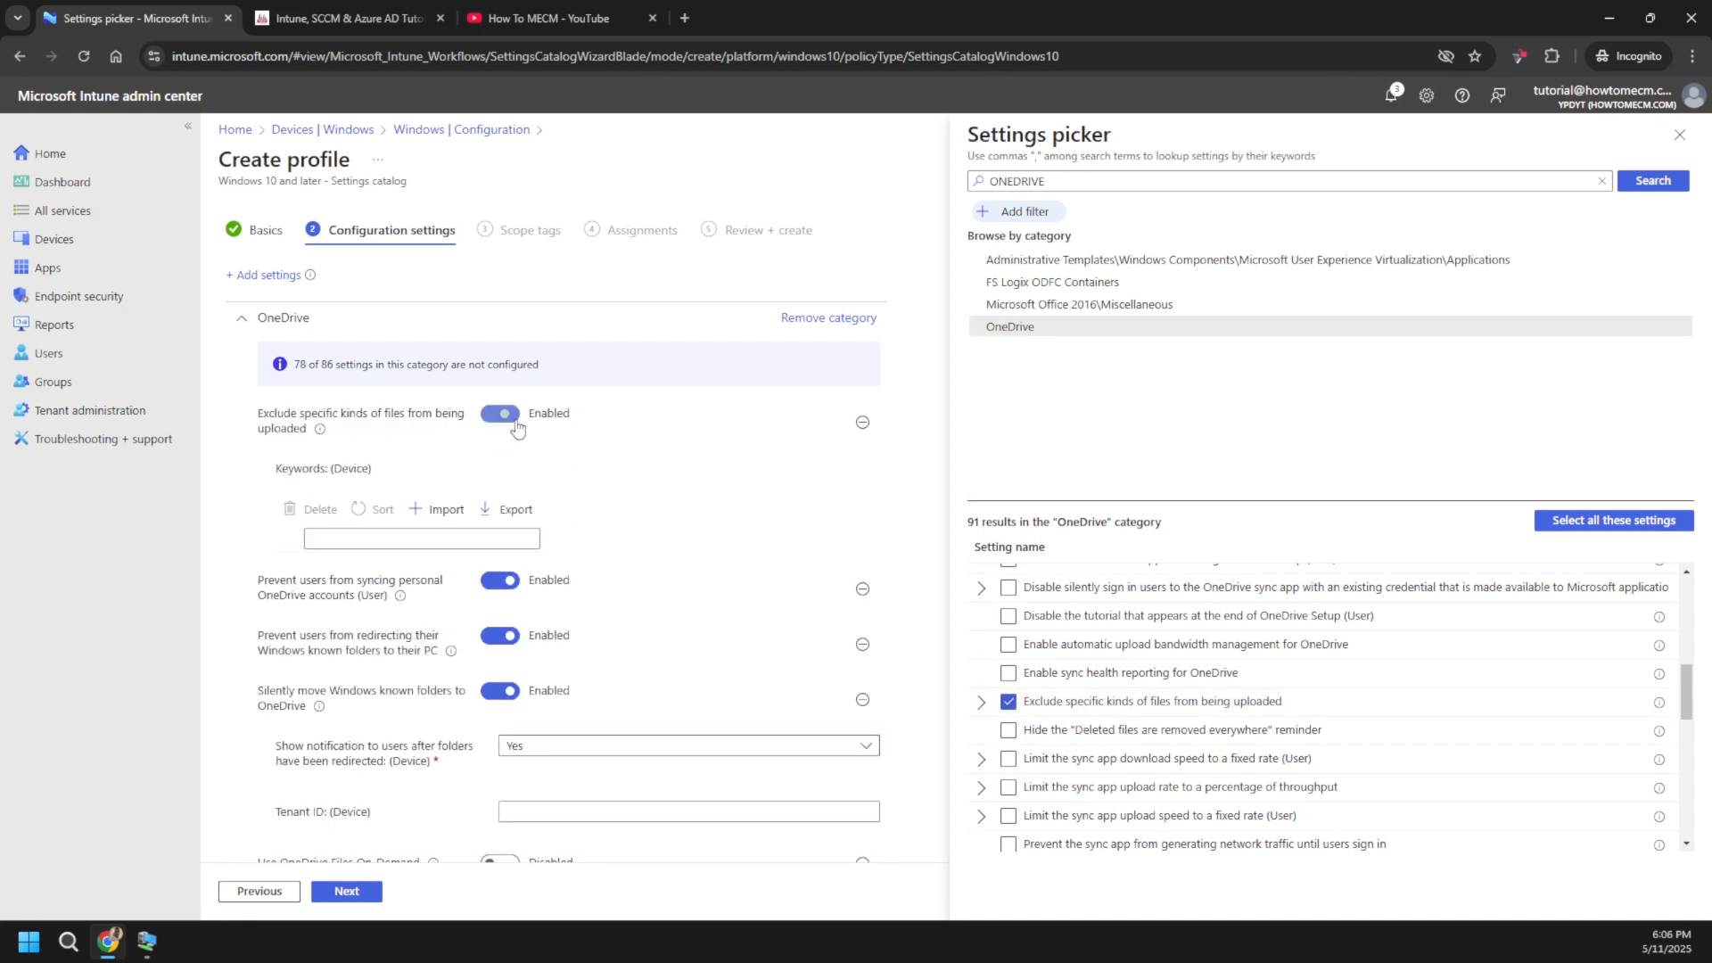
click(345, 539)
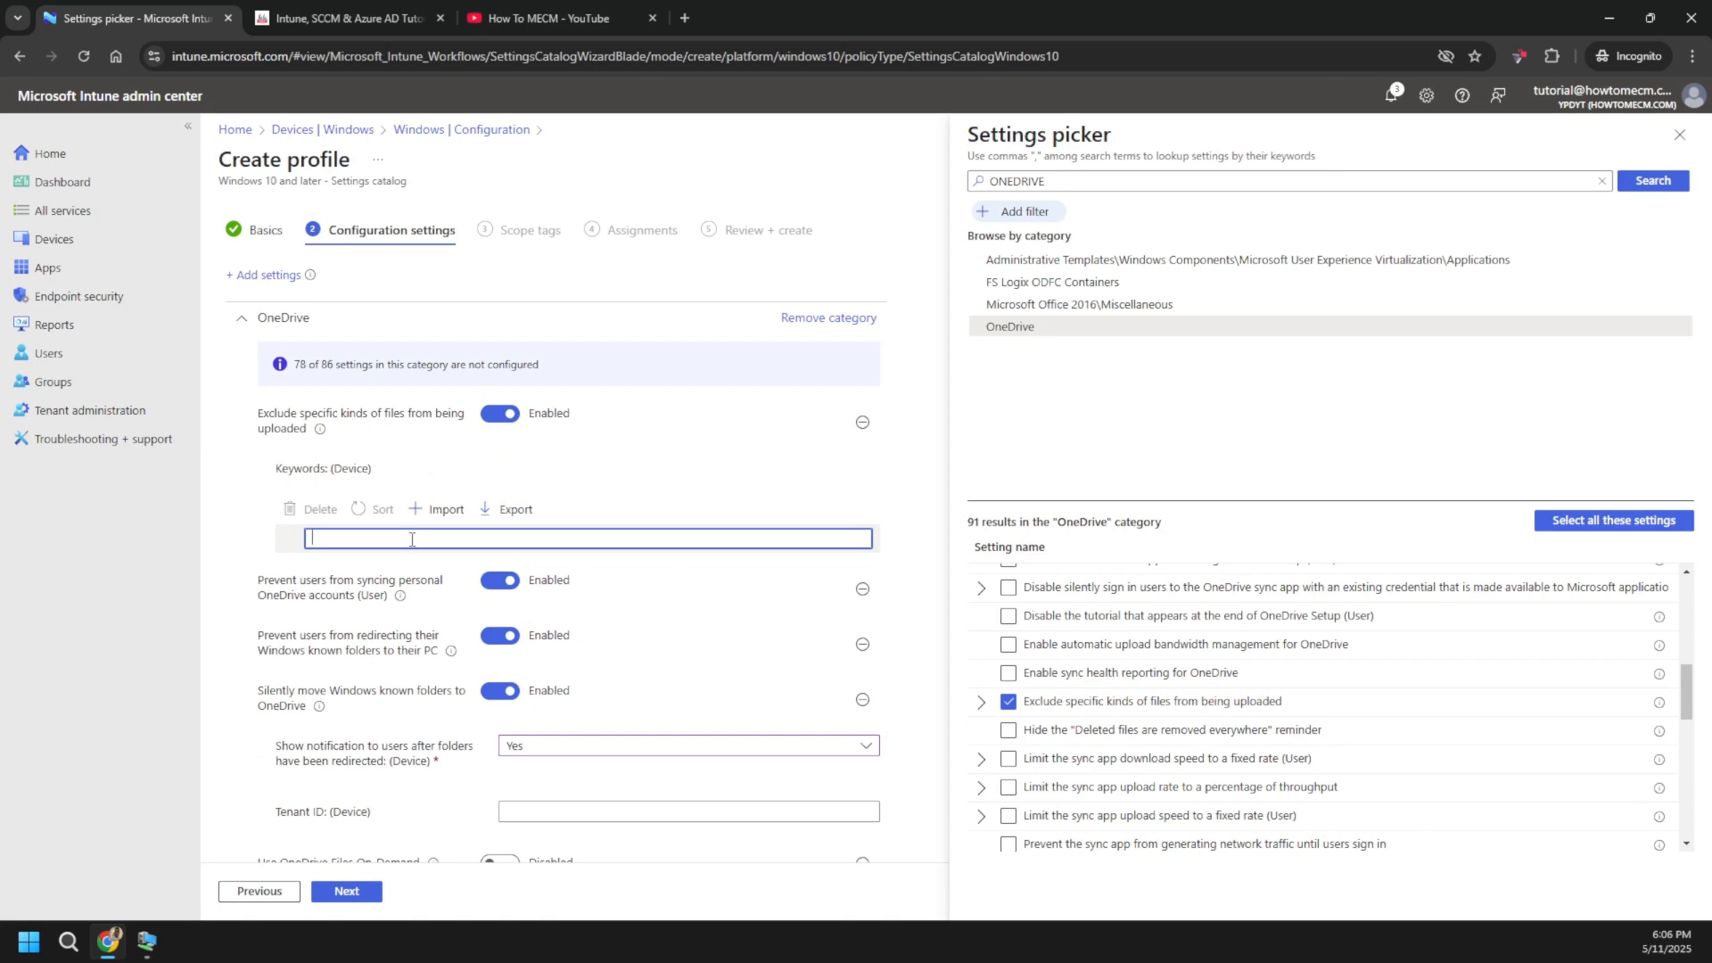
text(.PST)
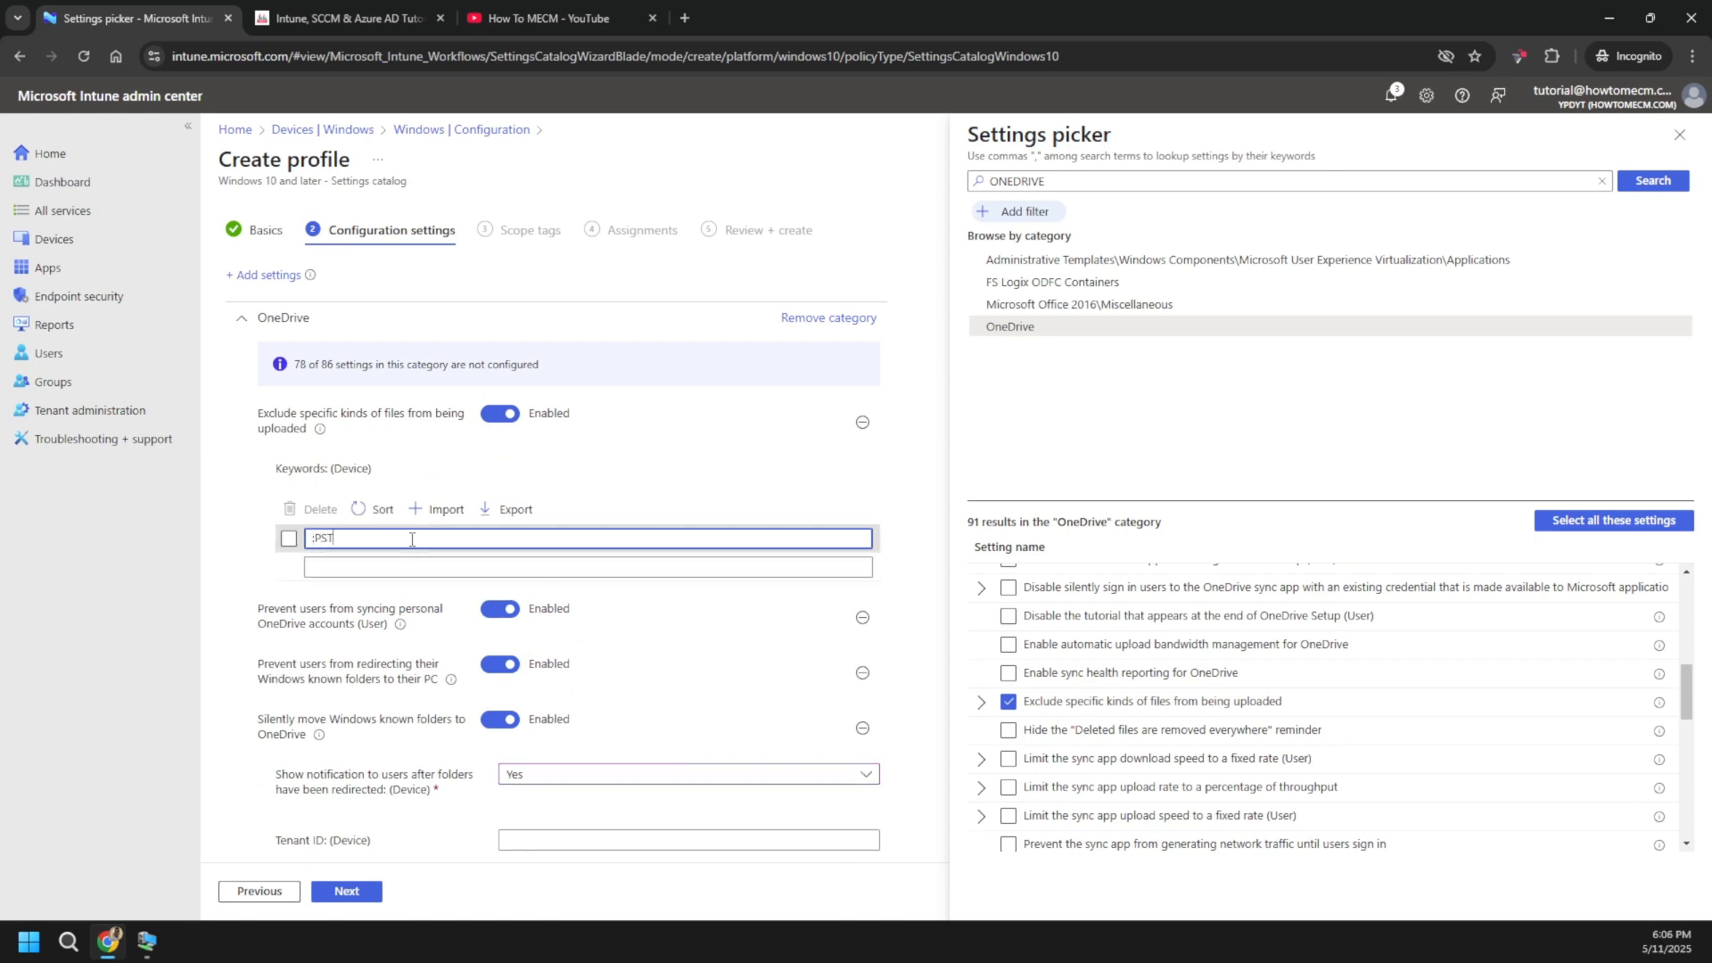
key(BackSpace)
key(BackSpace)
text(-)
text(iso)
click(374, 568)
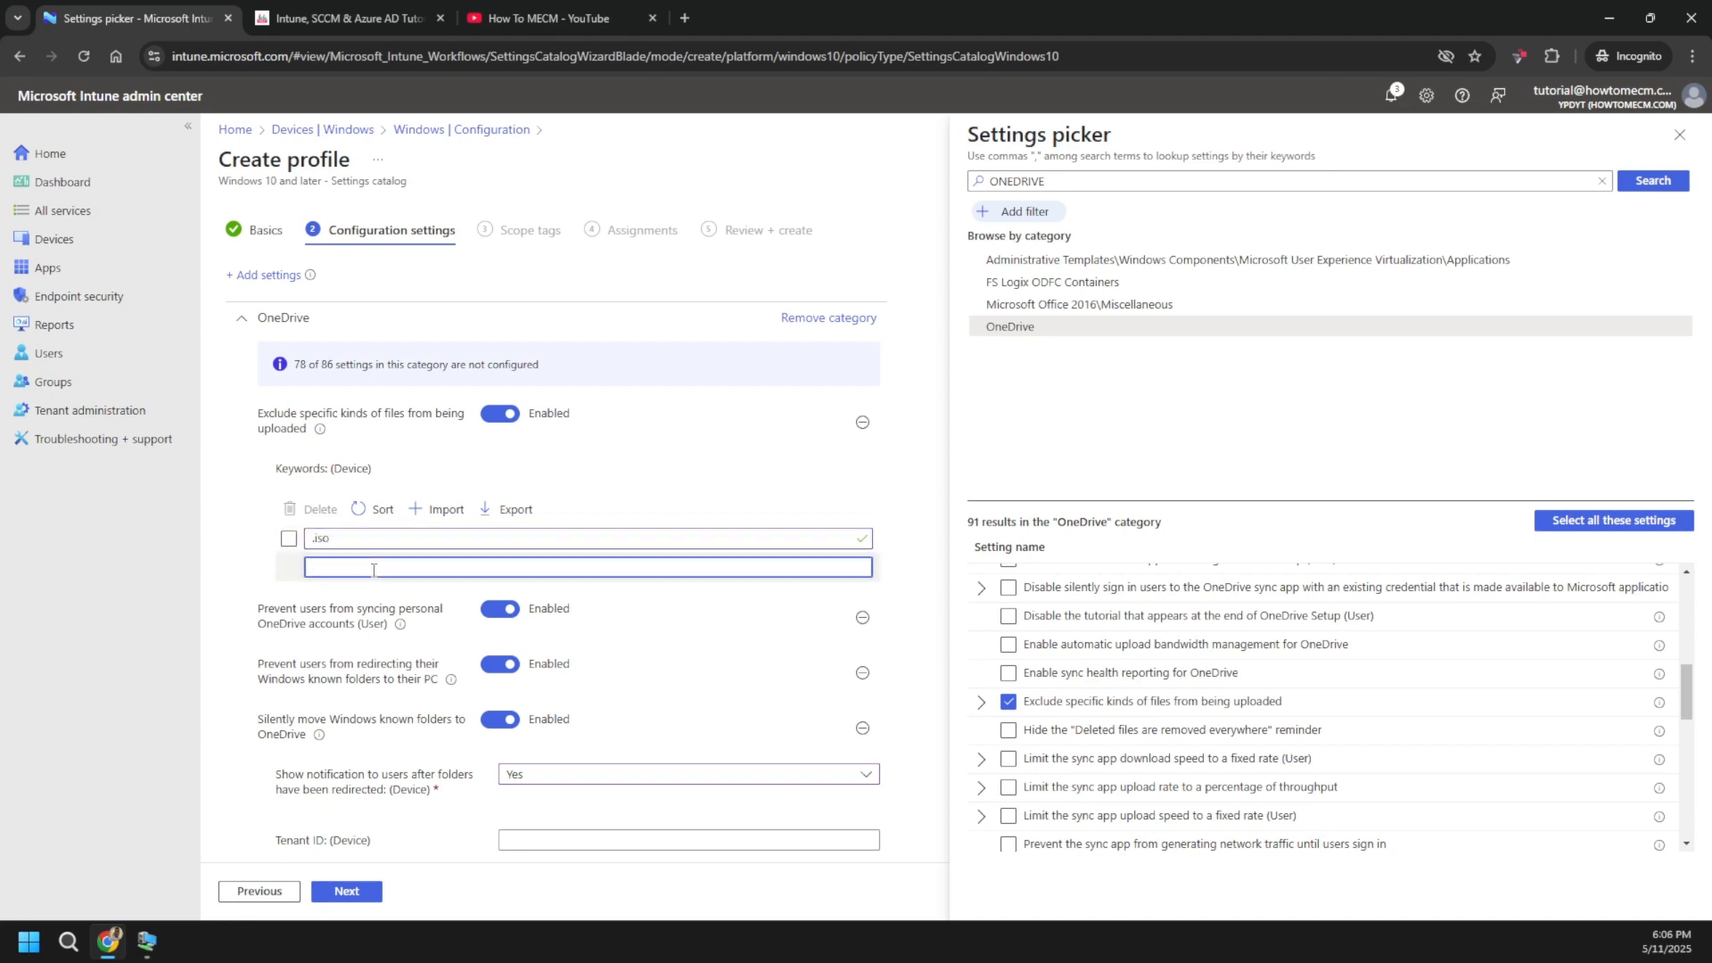
text(.pst)
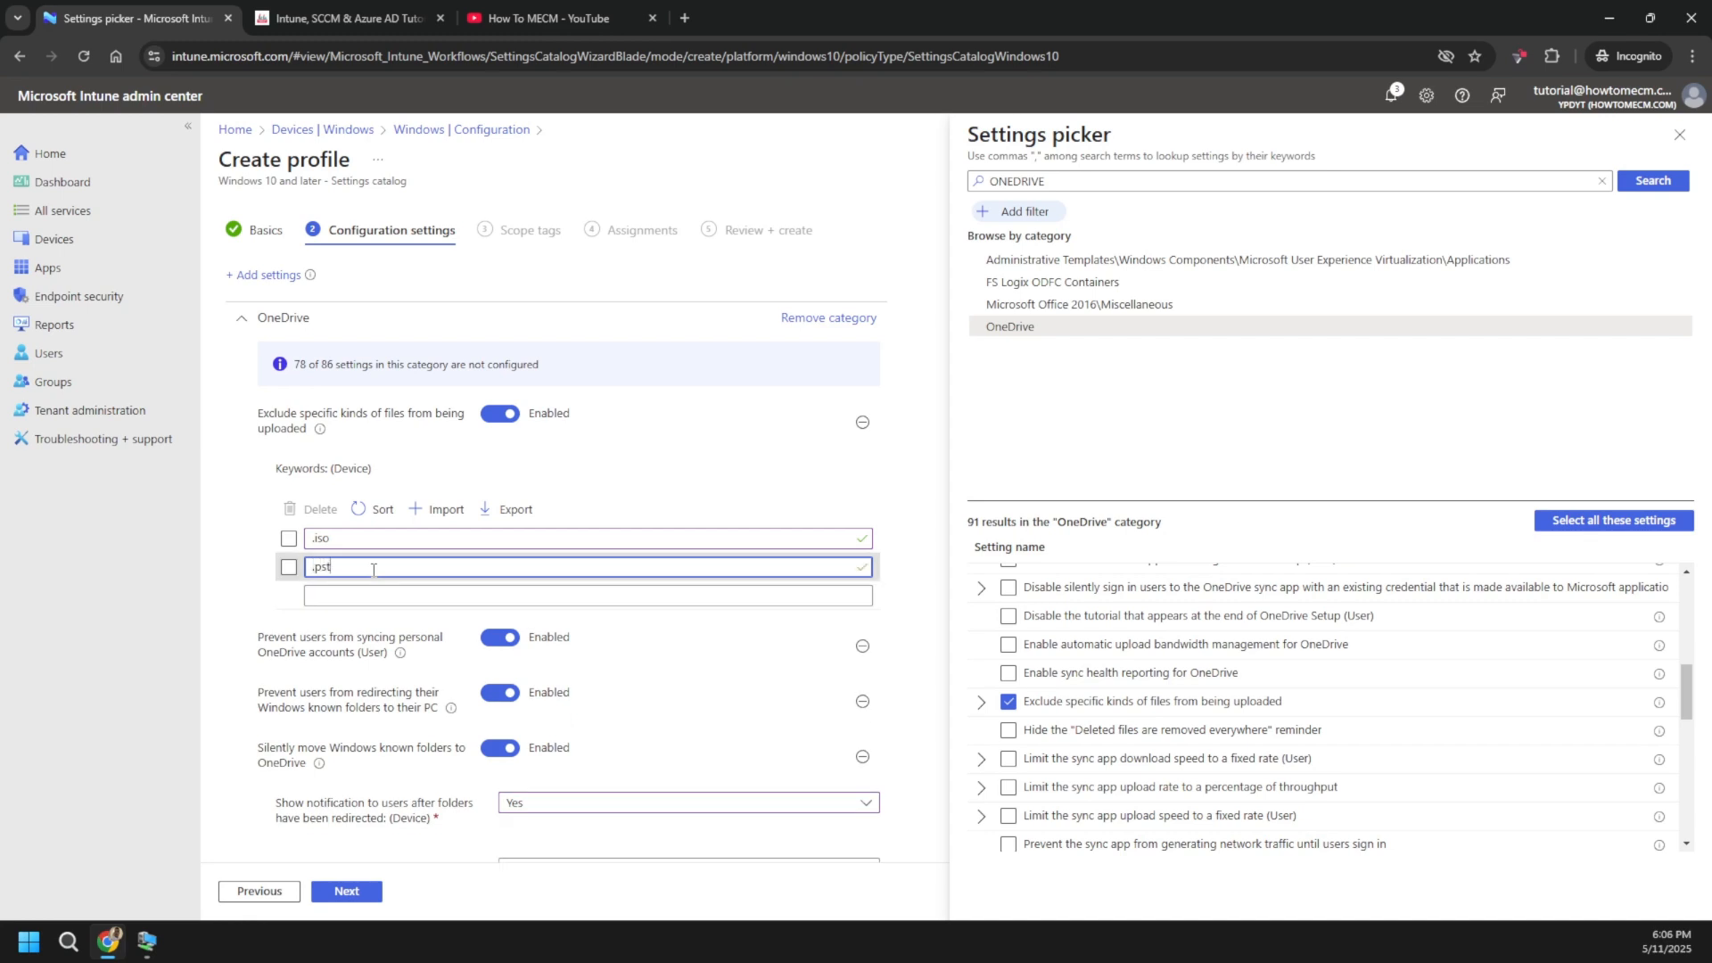
click(1007, 704)
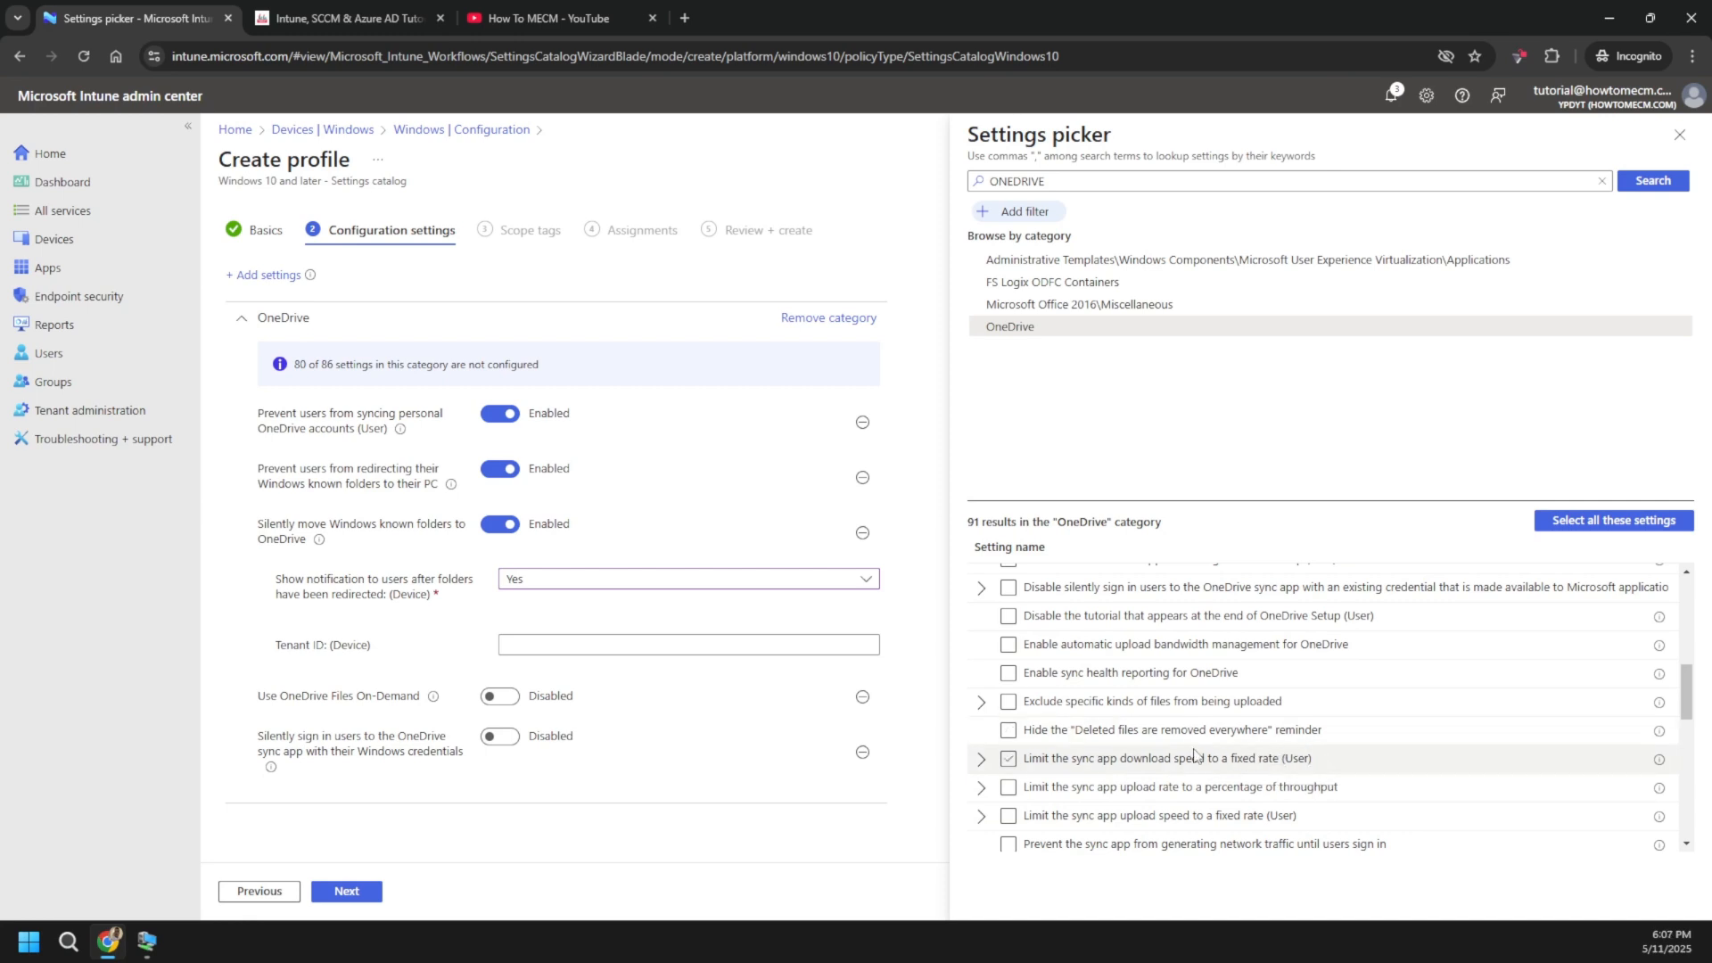
- Switch 'Use OneDrive Files On-Demand' and Windows-credential silent sign-in to Enabled, completing all six settings
scroll(1195, 755, down, 5)
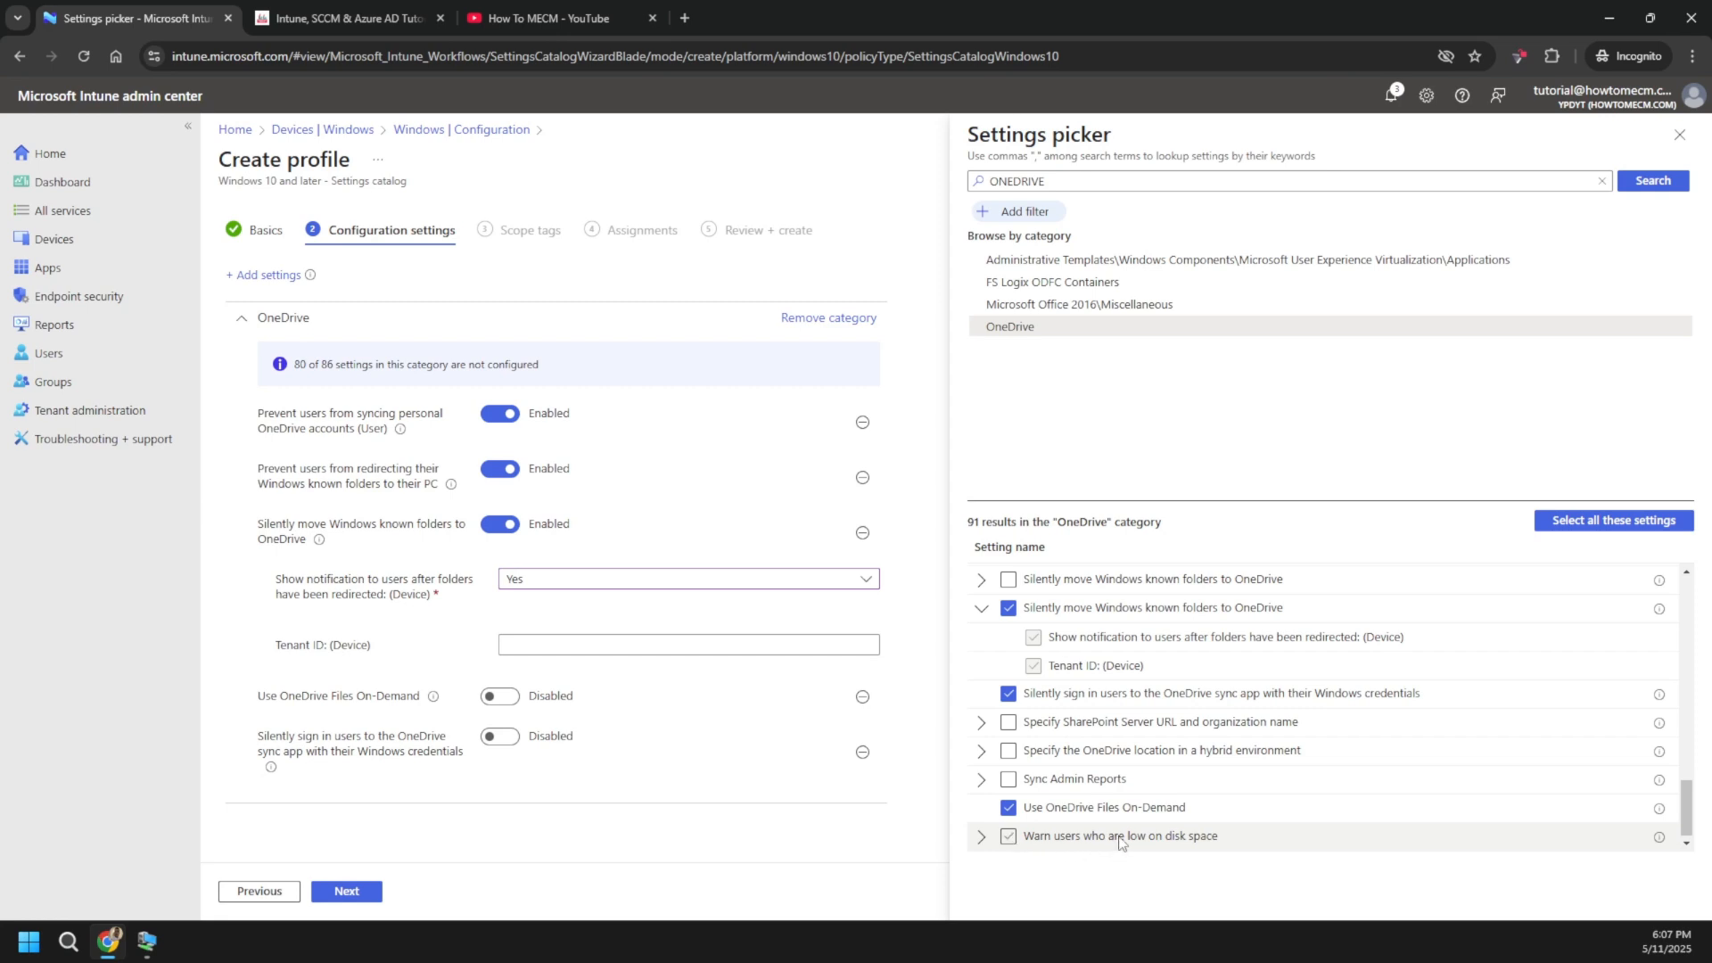
drag(1101, 838, 1215, 838)
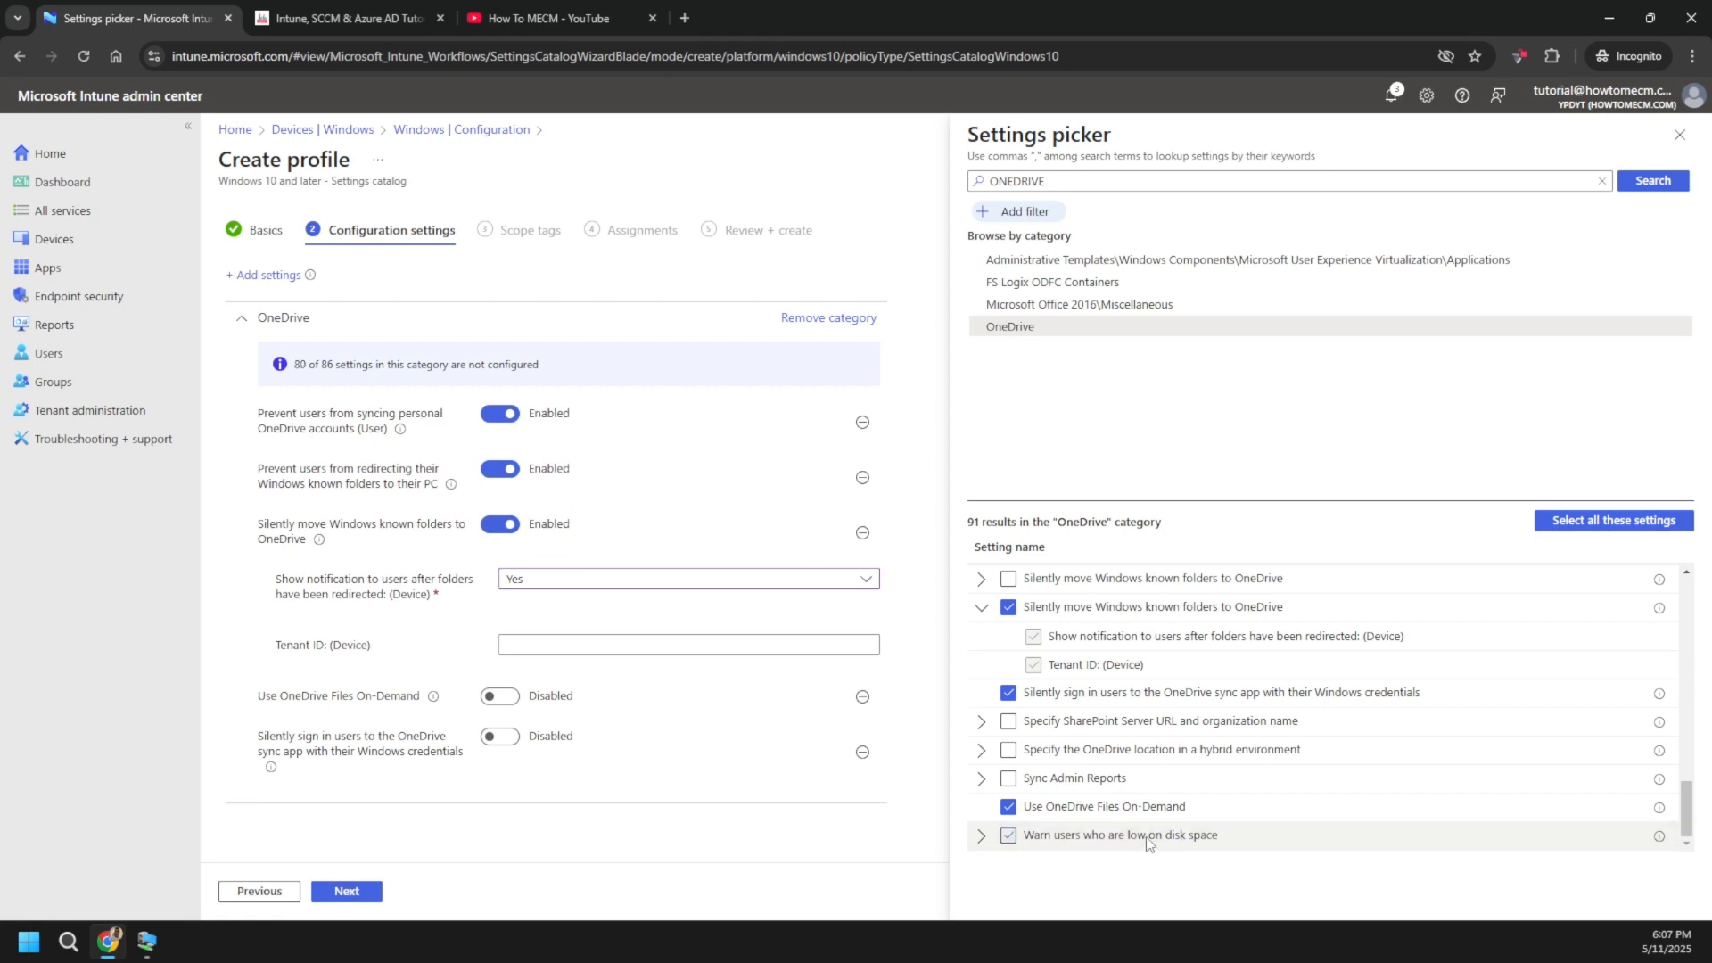
click(498, 698)
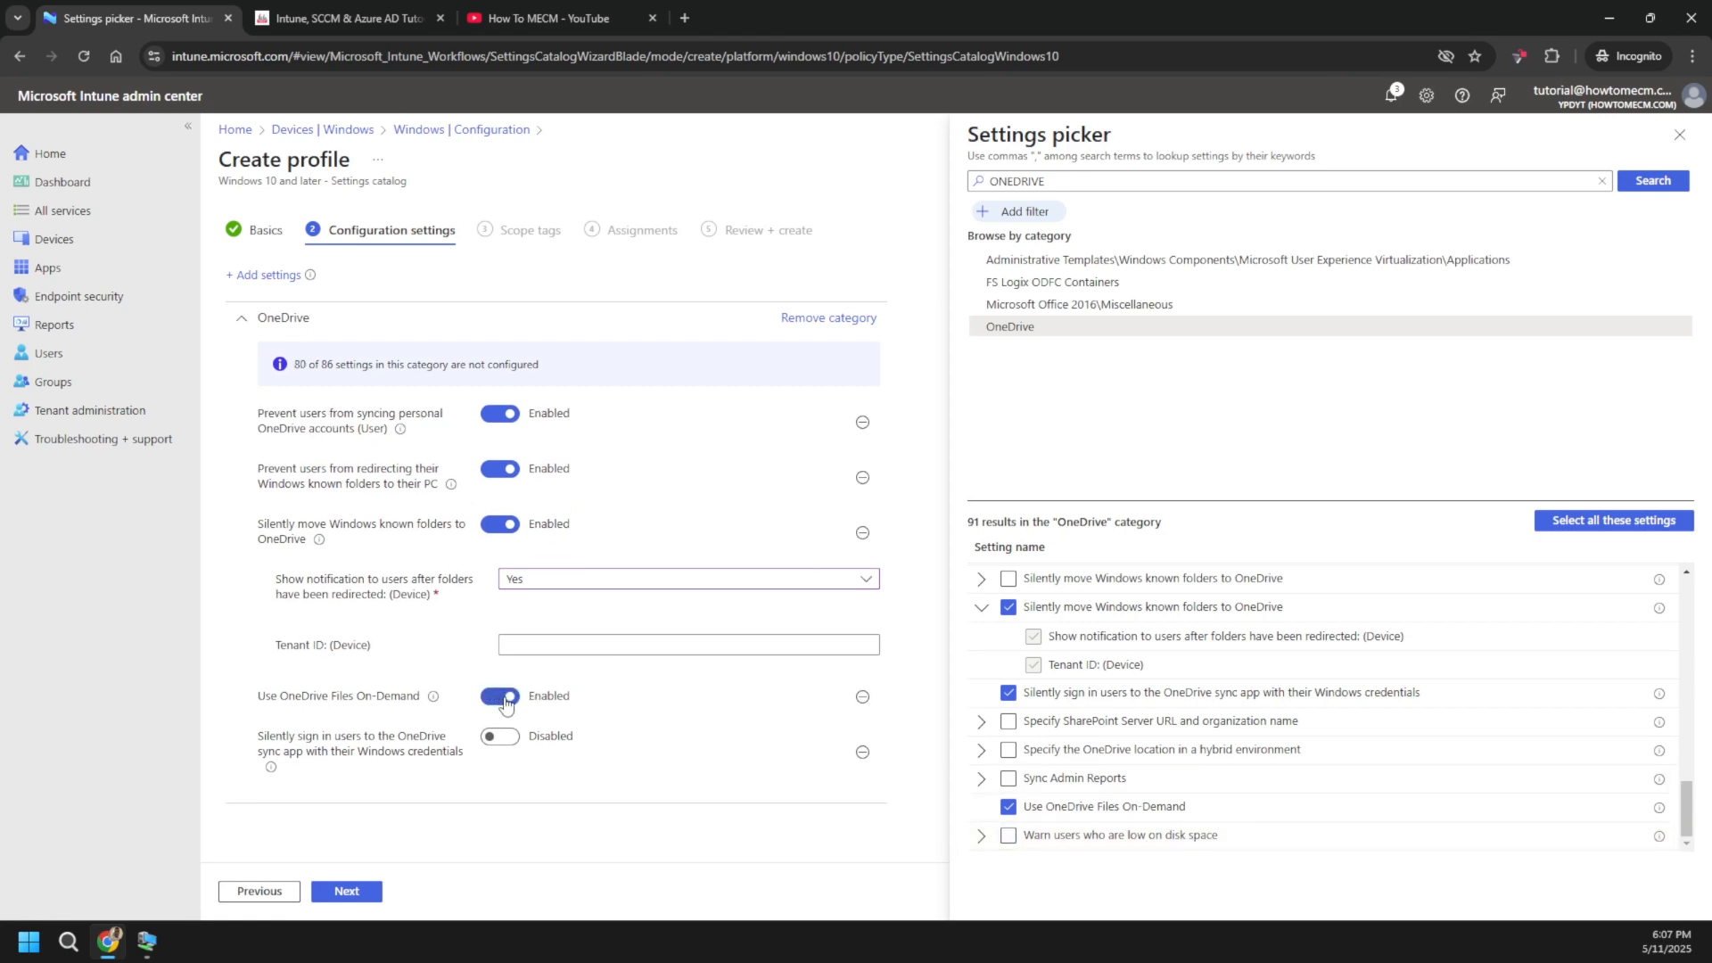
click(496, 739)
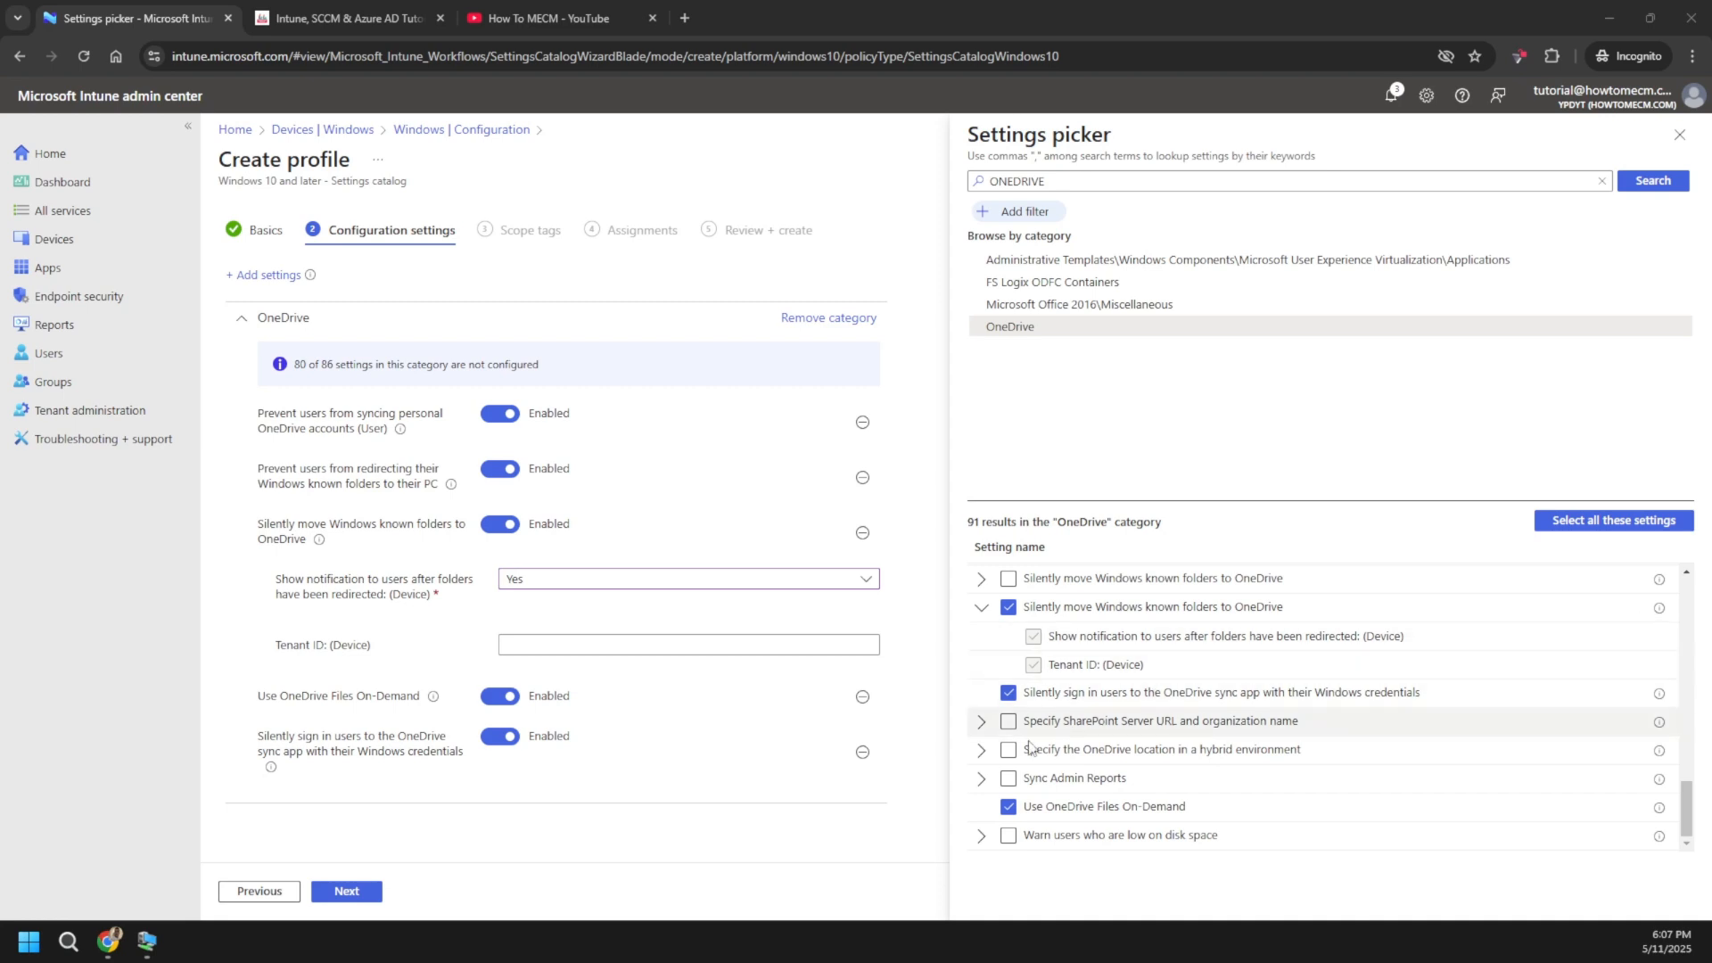
- Add the 'Prompt users to move Windows known folders to OneDrive' setting and highlight its name
scroll(1161, 727, up, 5)
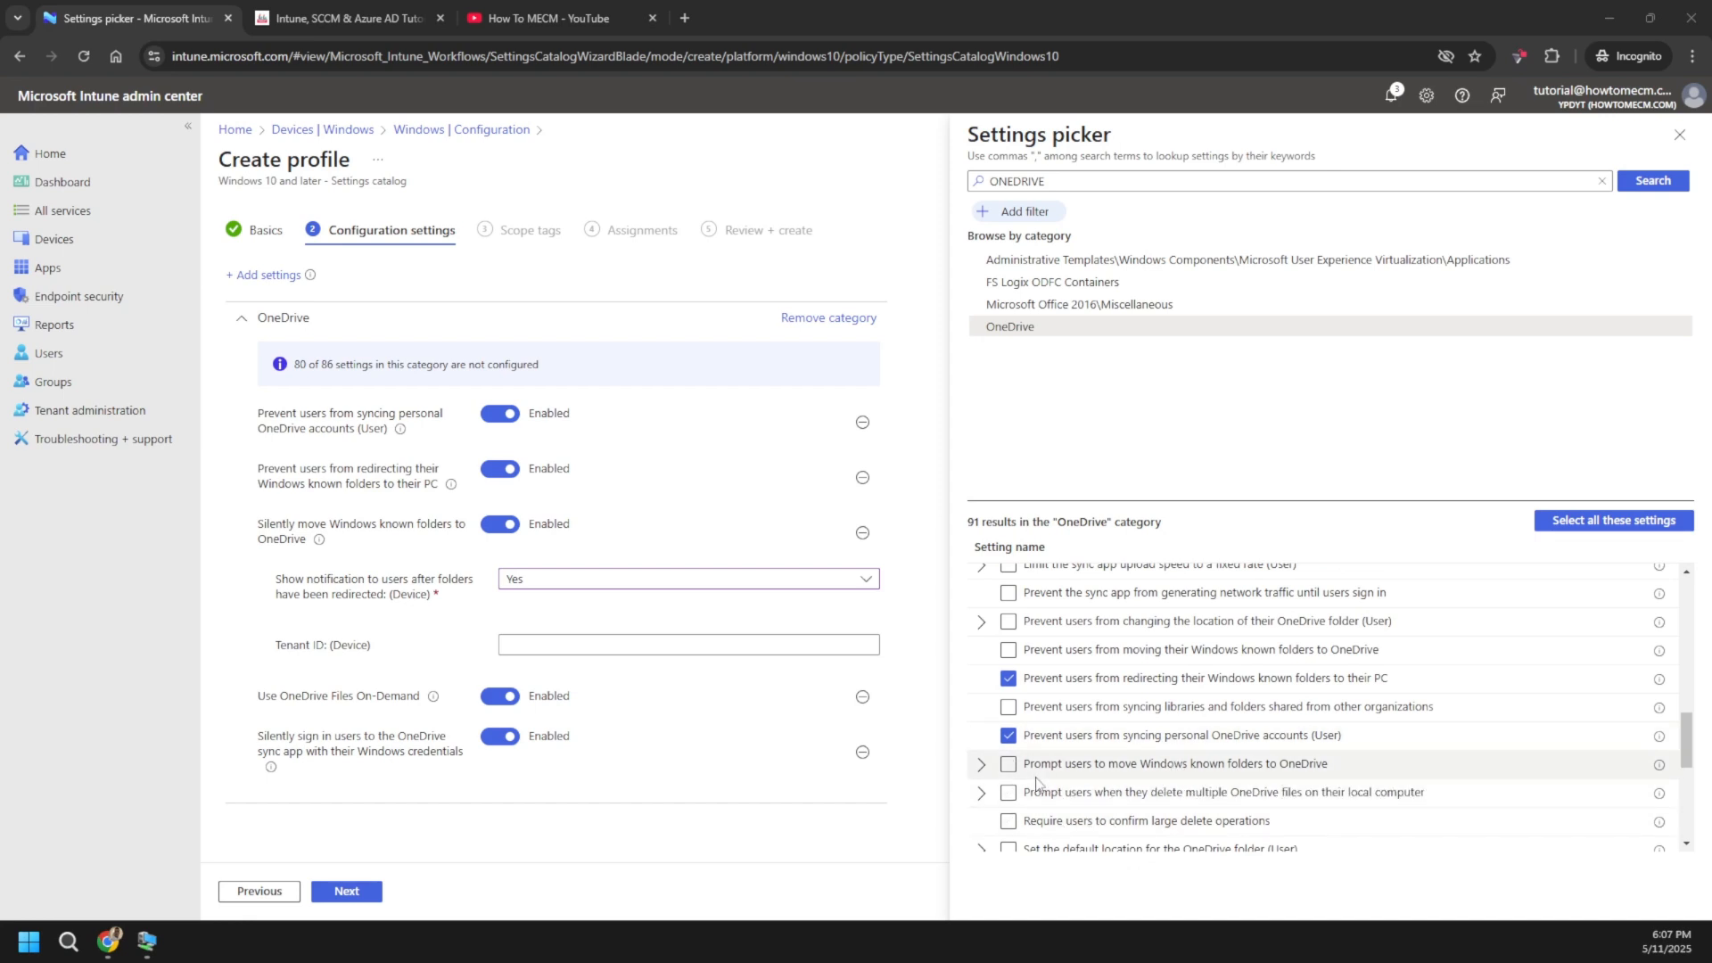
click(1006, 769)
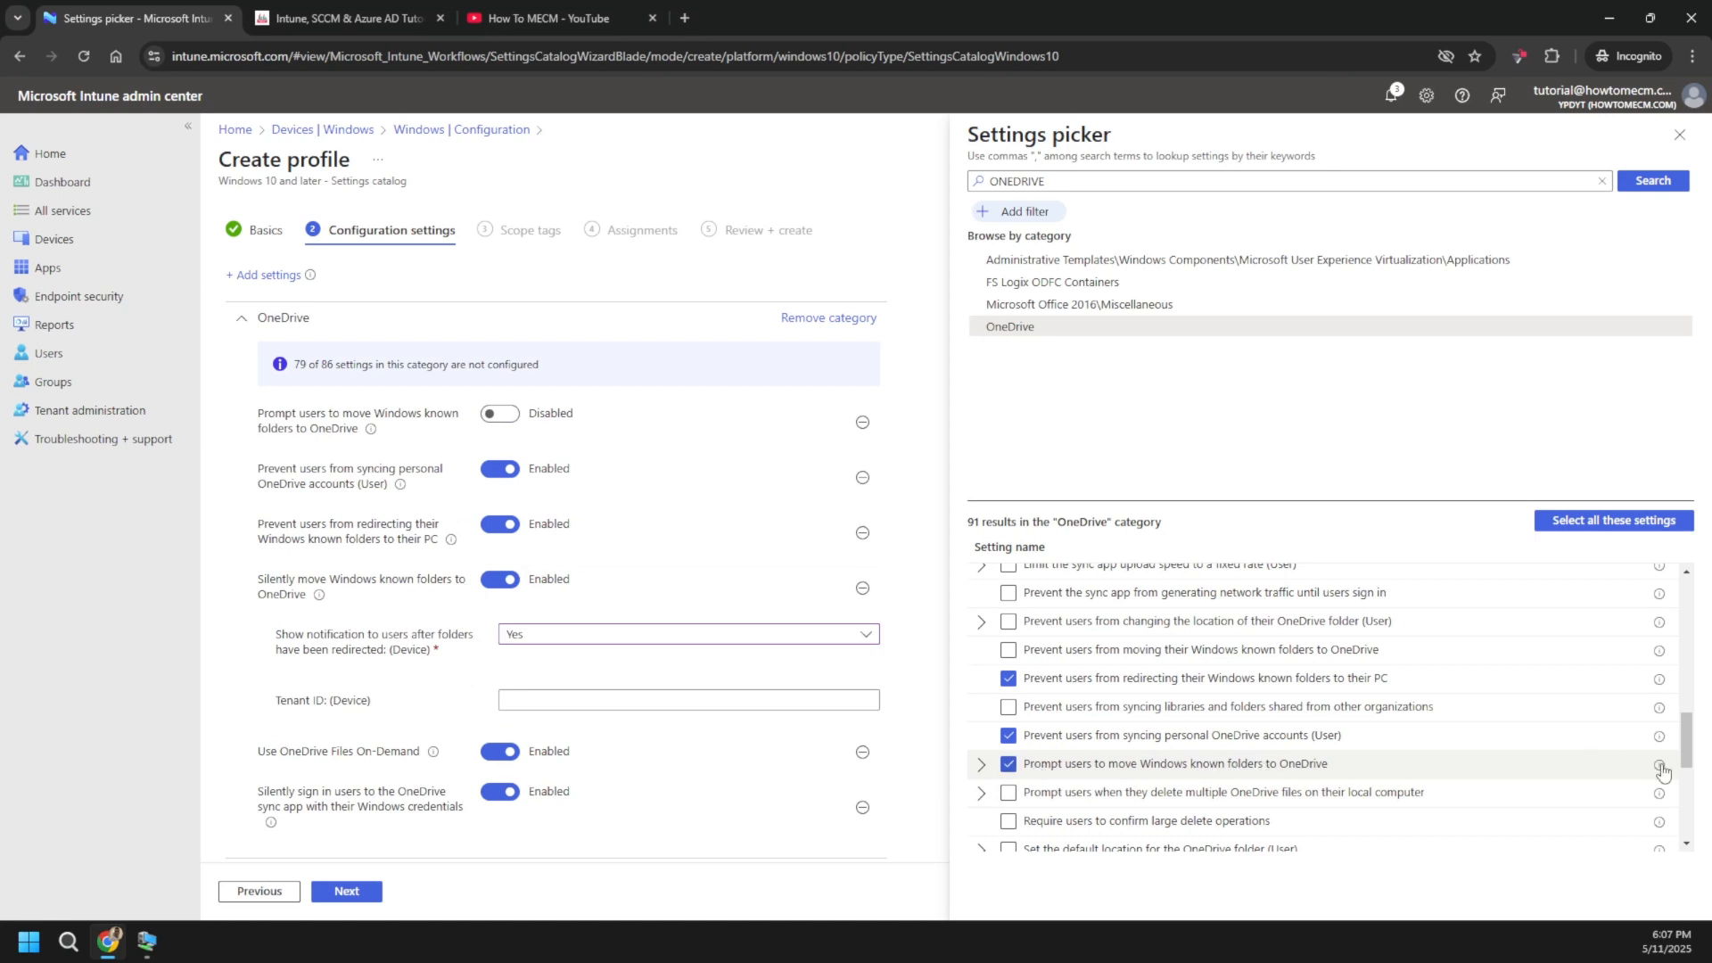
mouse_move(1661, 769)
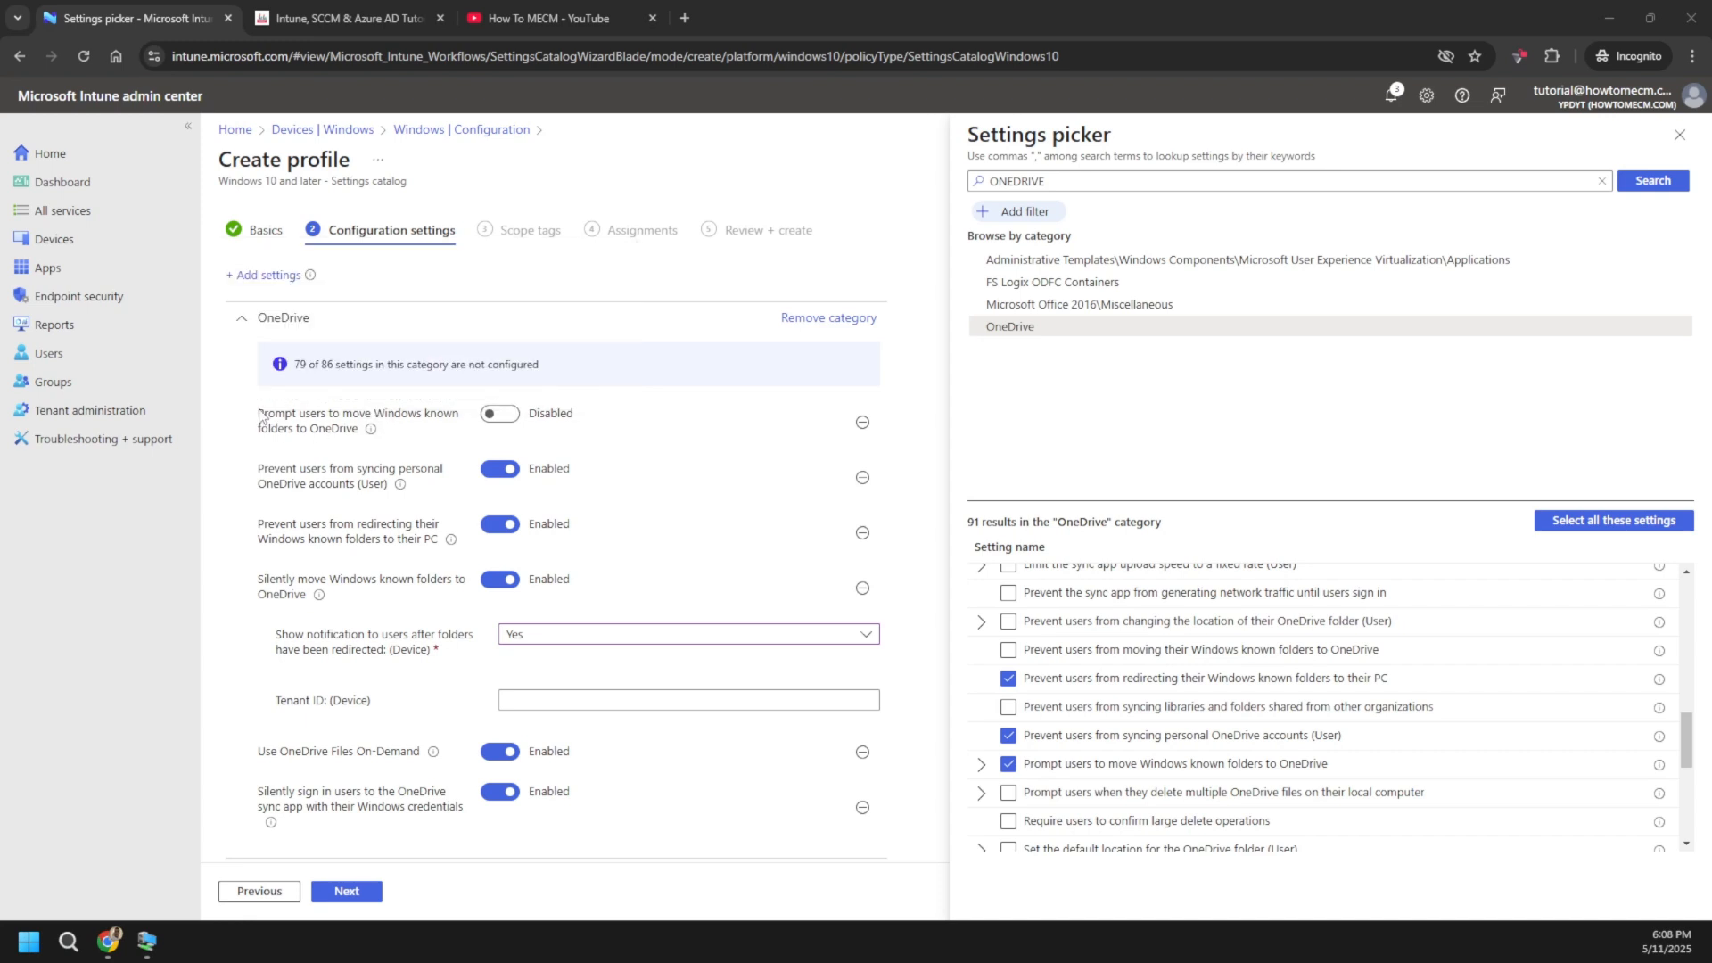
drag(257, 412, 354, 437)
click(368, 435)
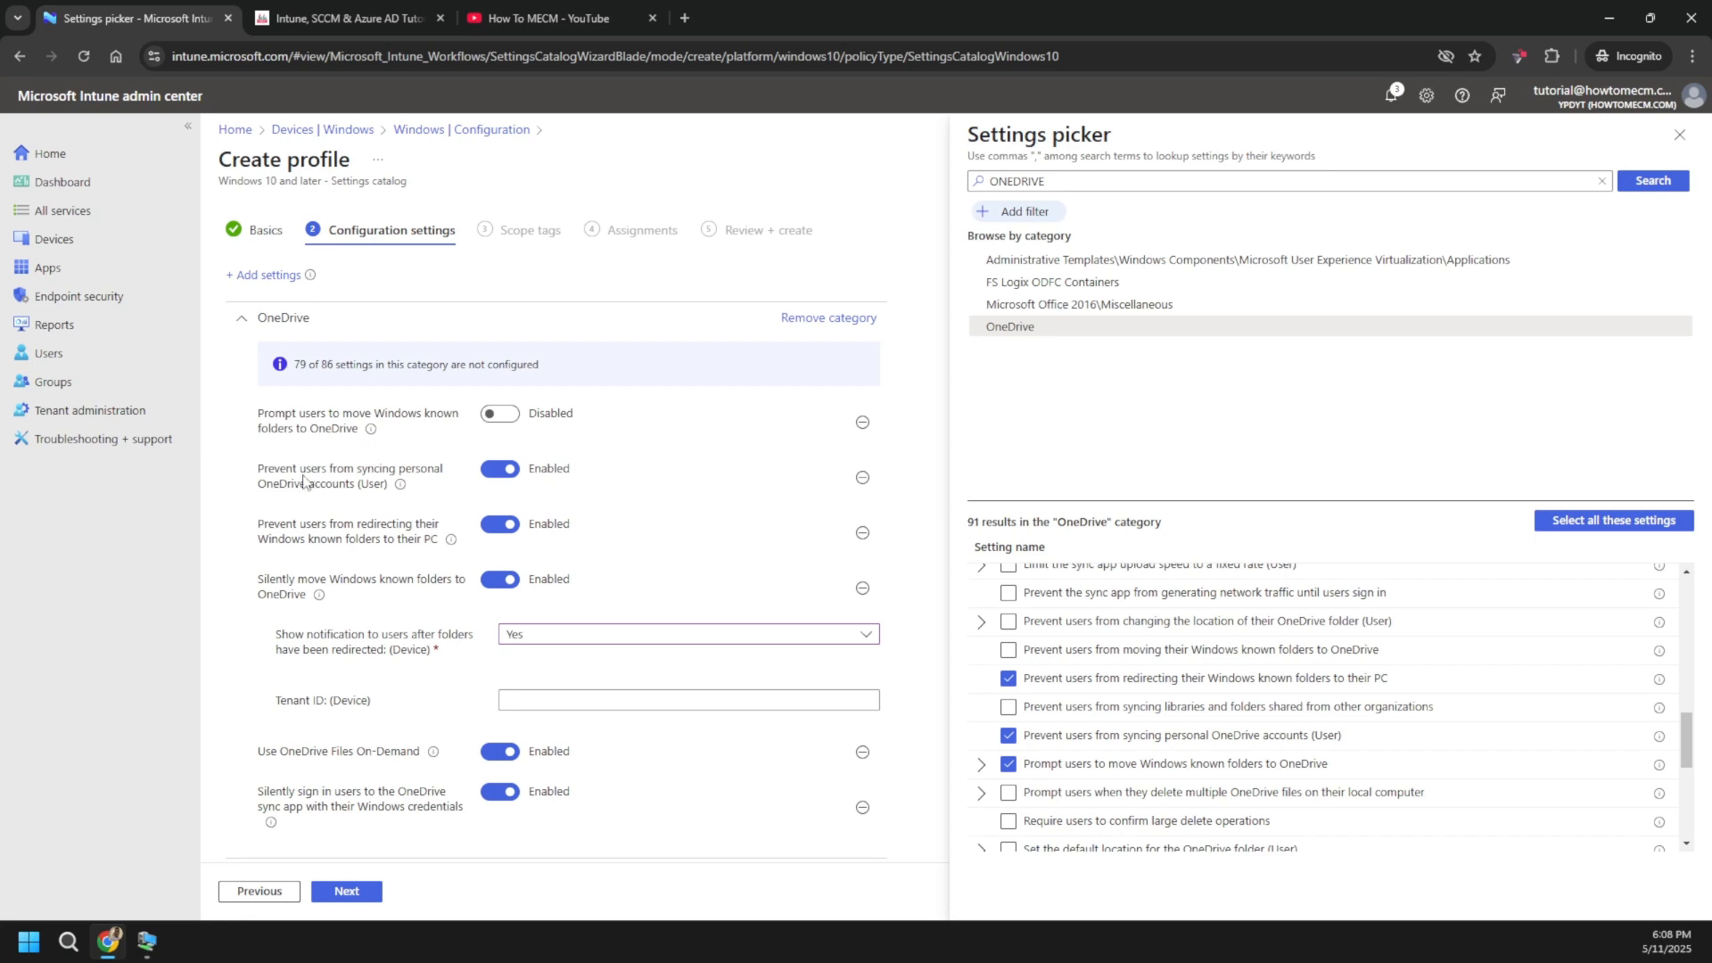
drag(393, 435, 253, 417)
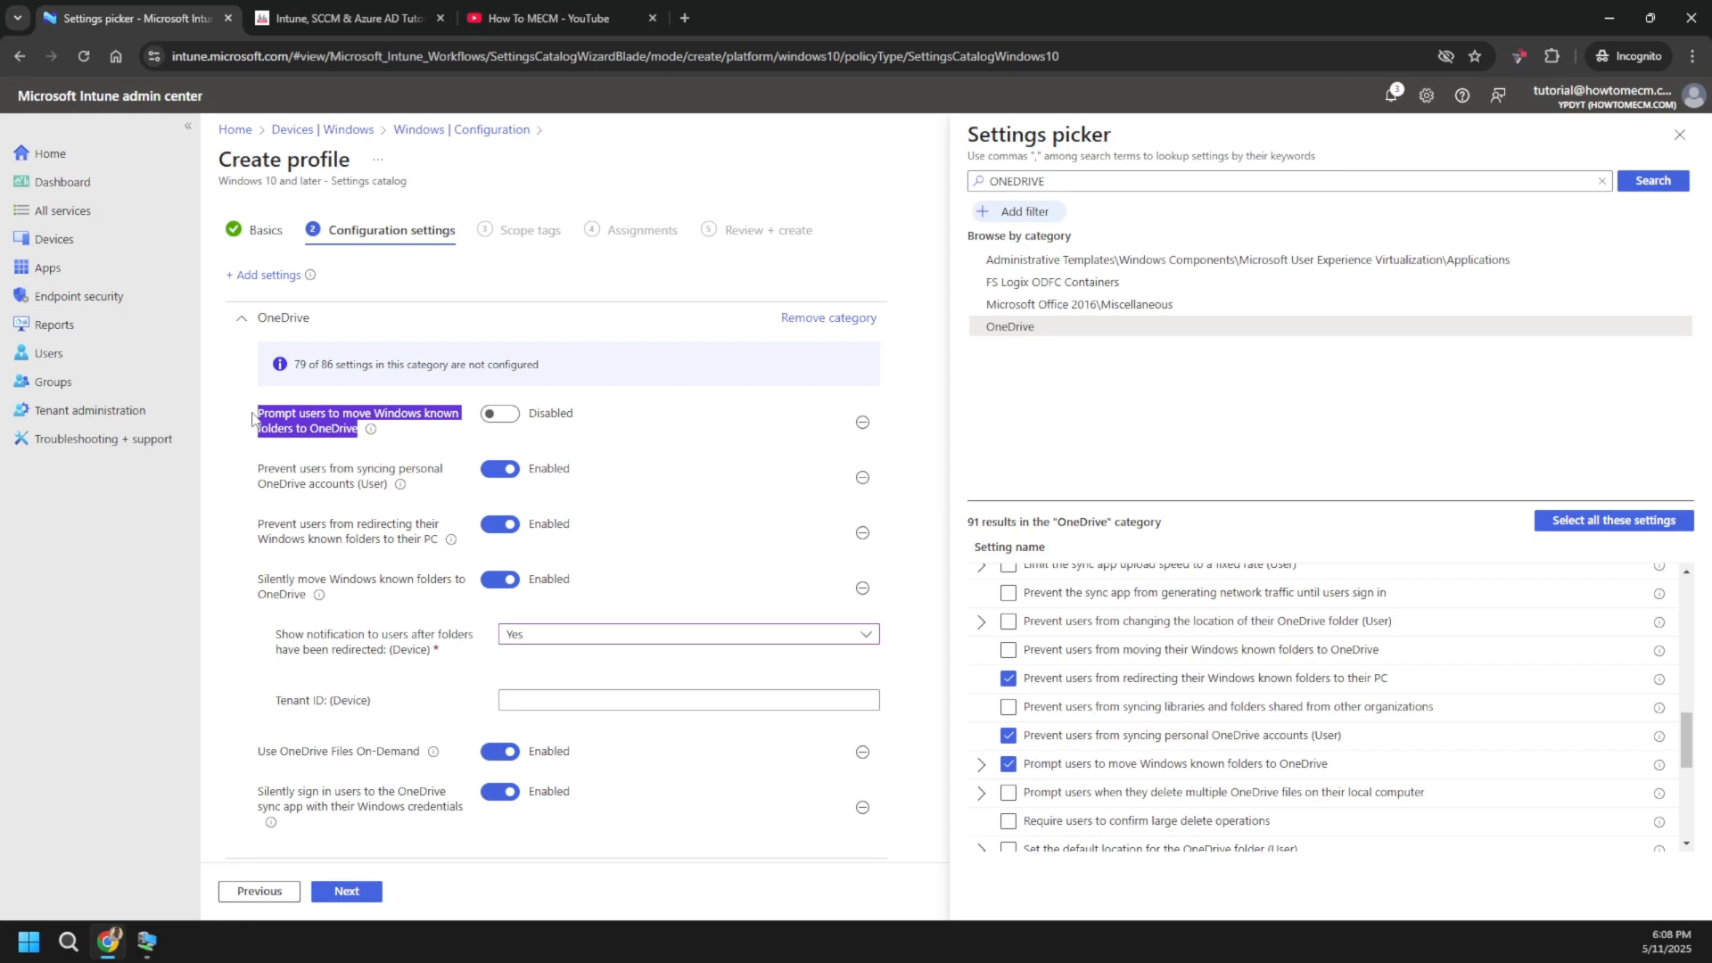
click(415, 440)
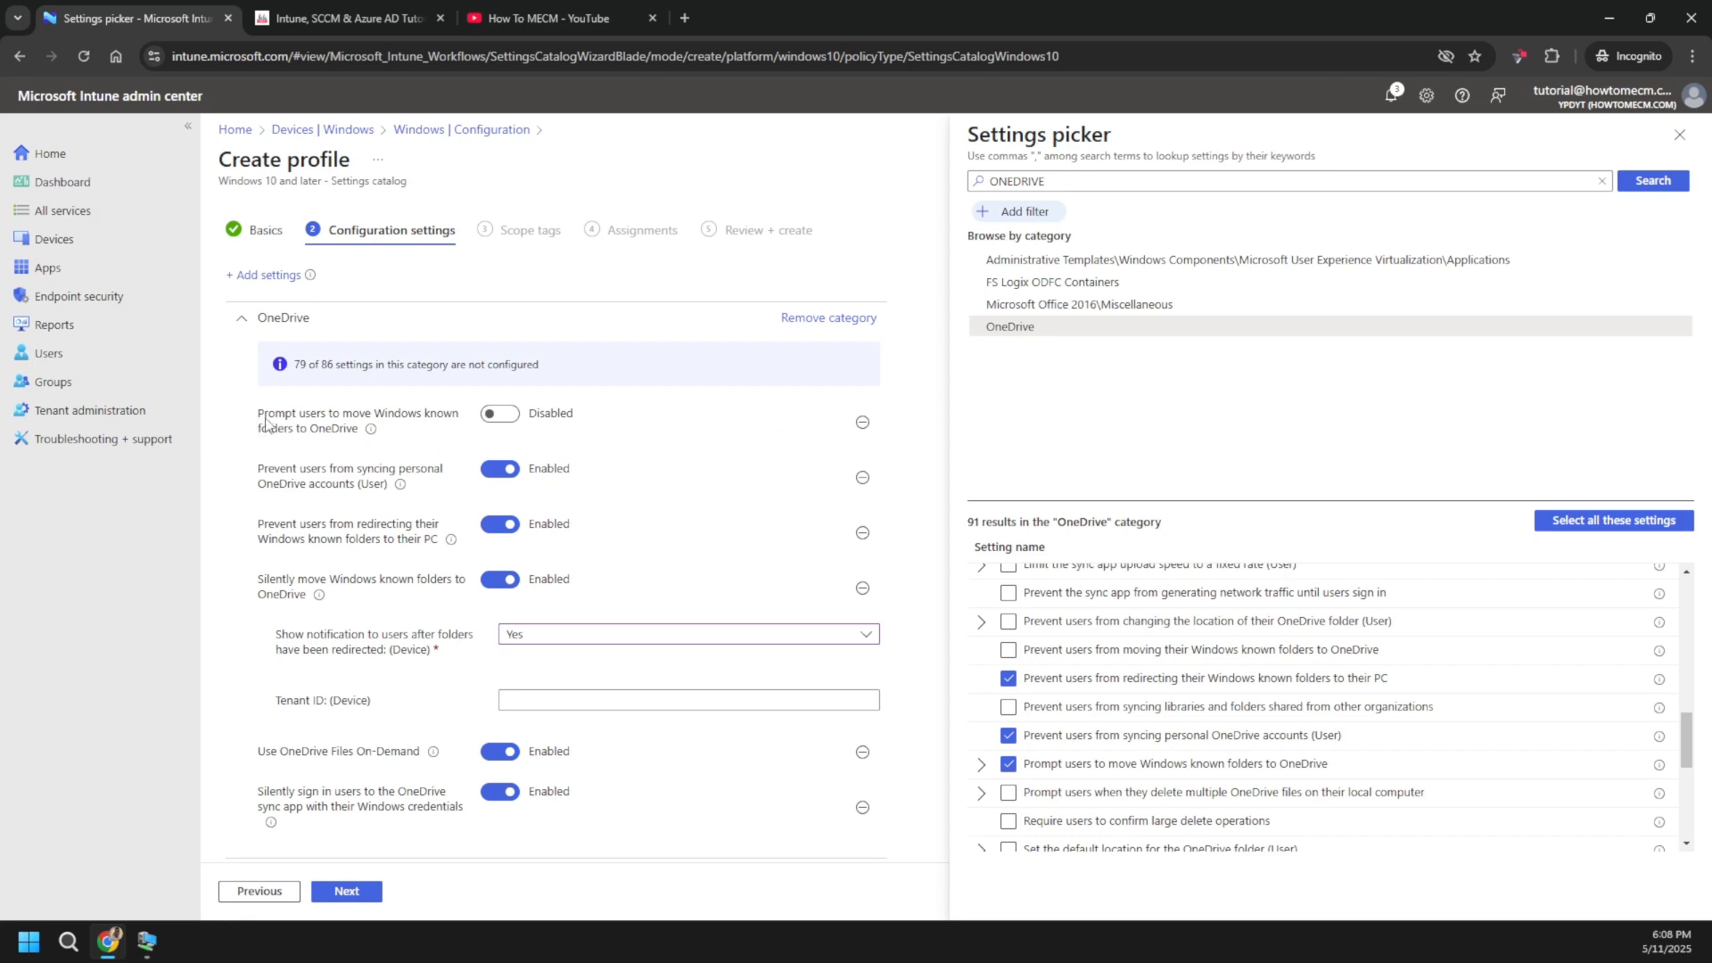
drag(257, 420, 356, 433)
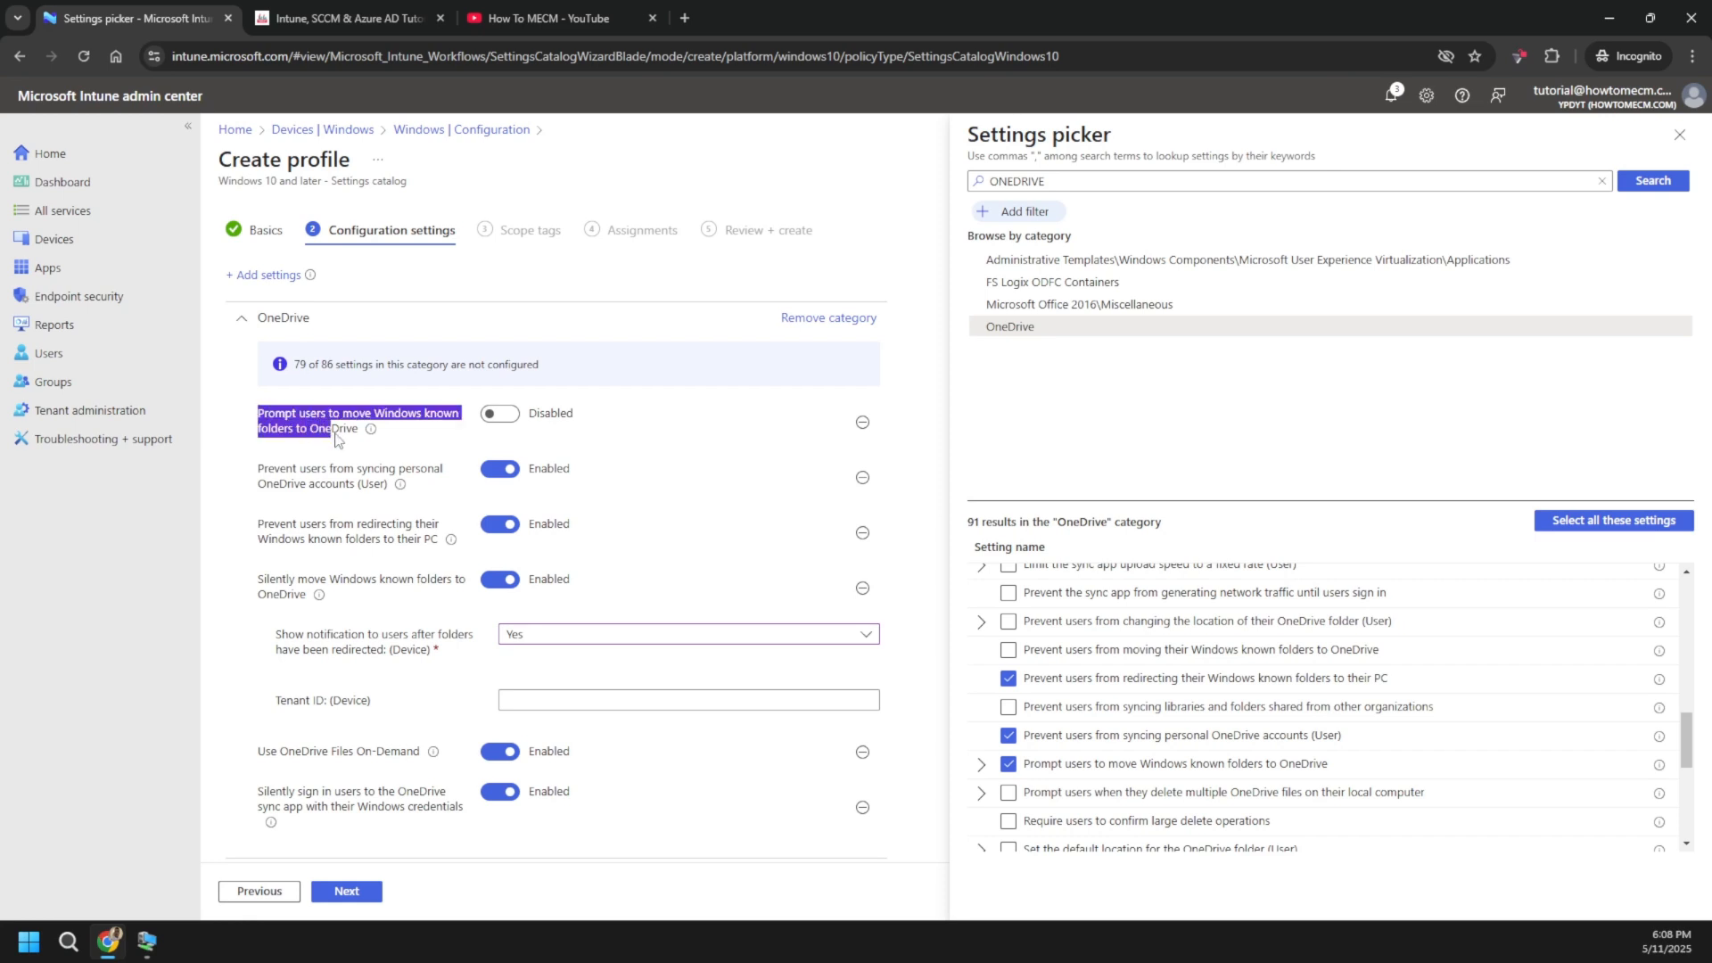
mouse_move(367, 432)
click(403, 437)
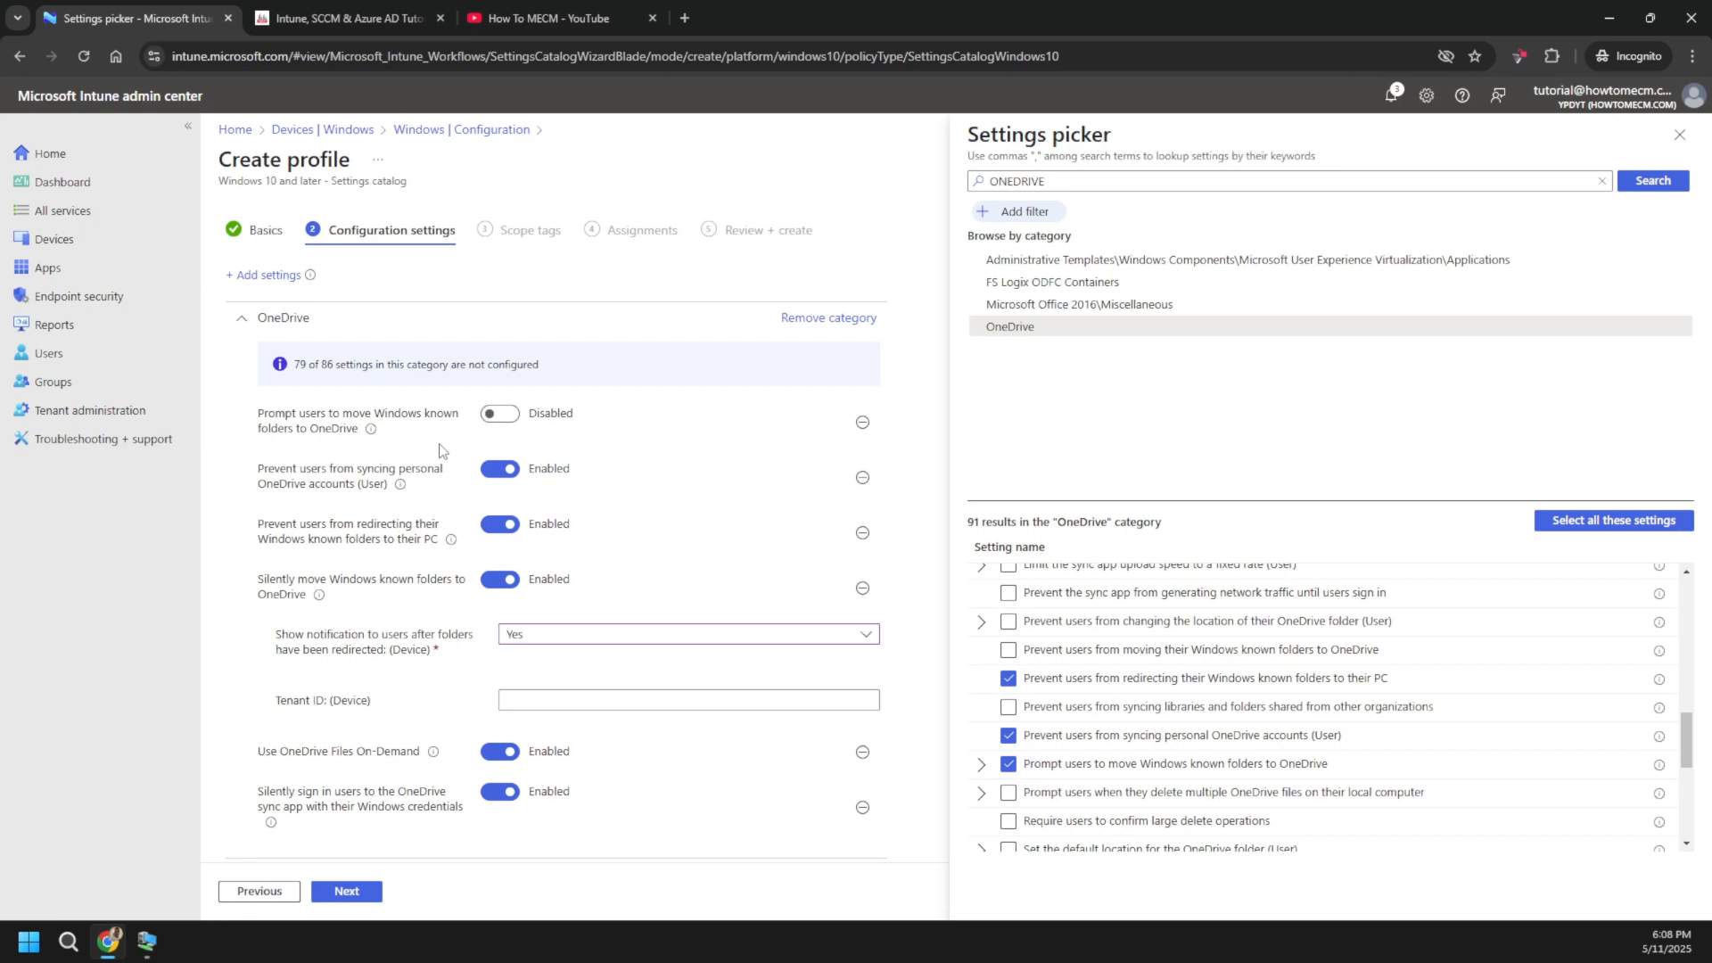
- Reset the prompt setting to Not Configured, focus the empty Tenant ID field, and open a new tab
click(862, 423)
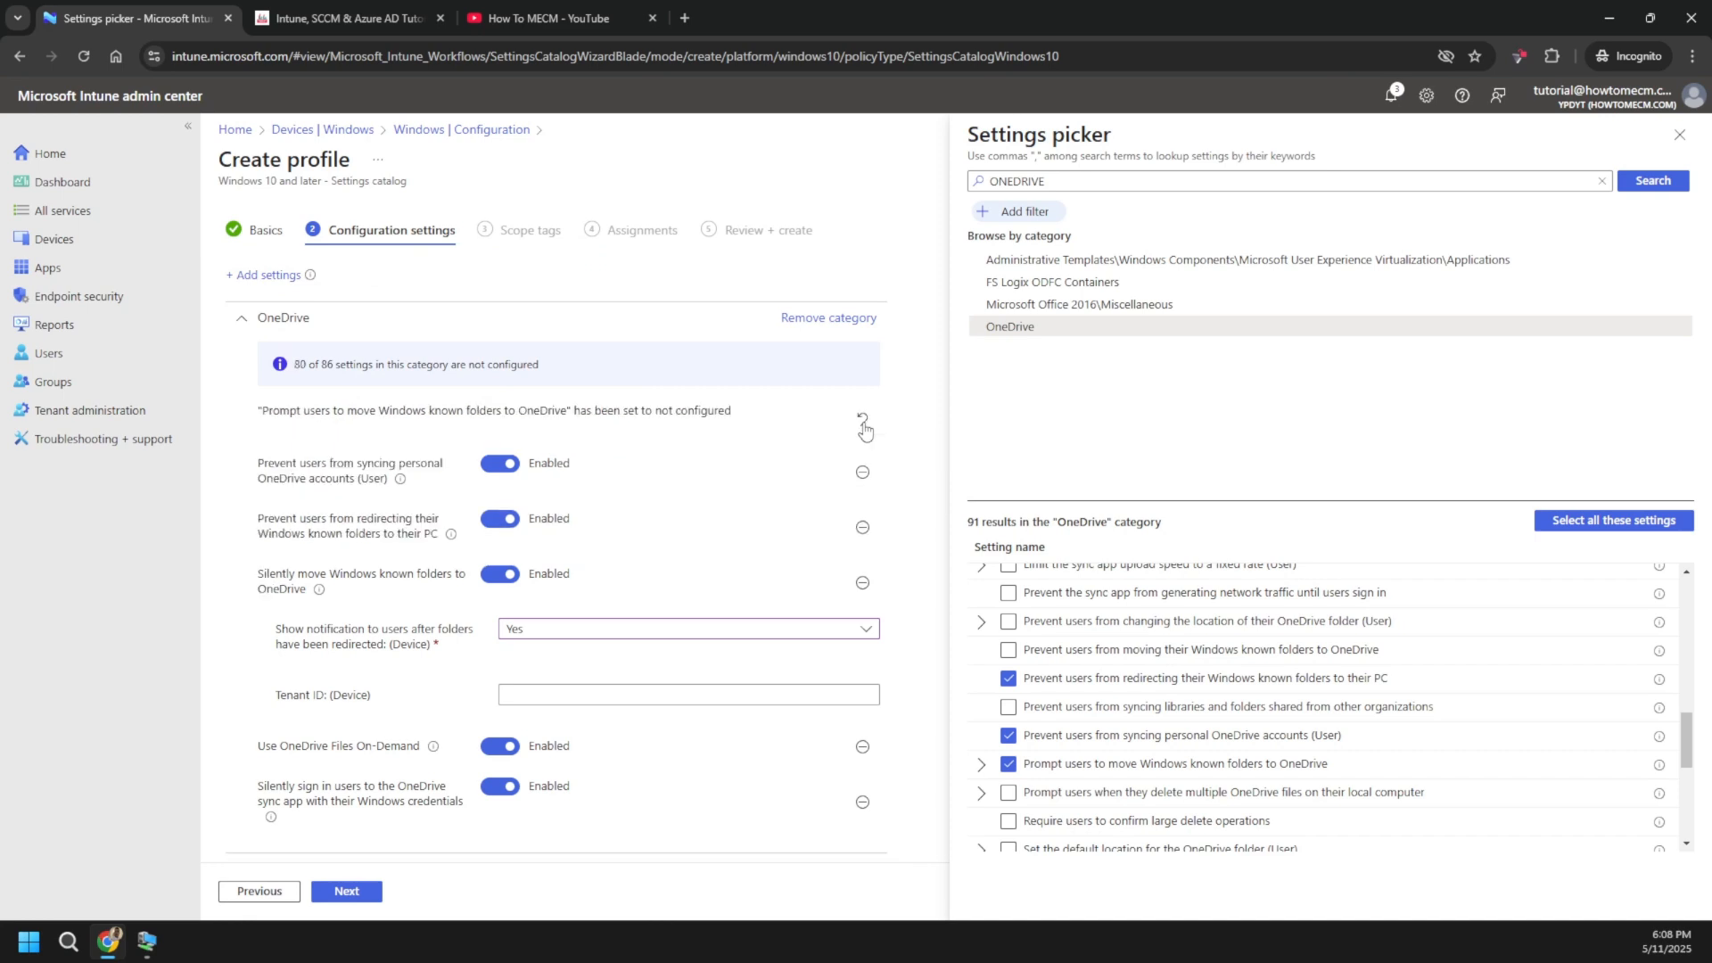
click(552, 680)
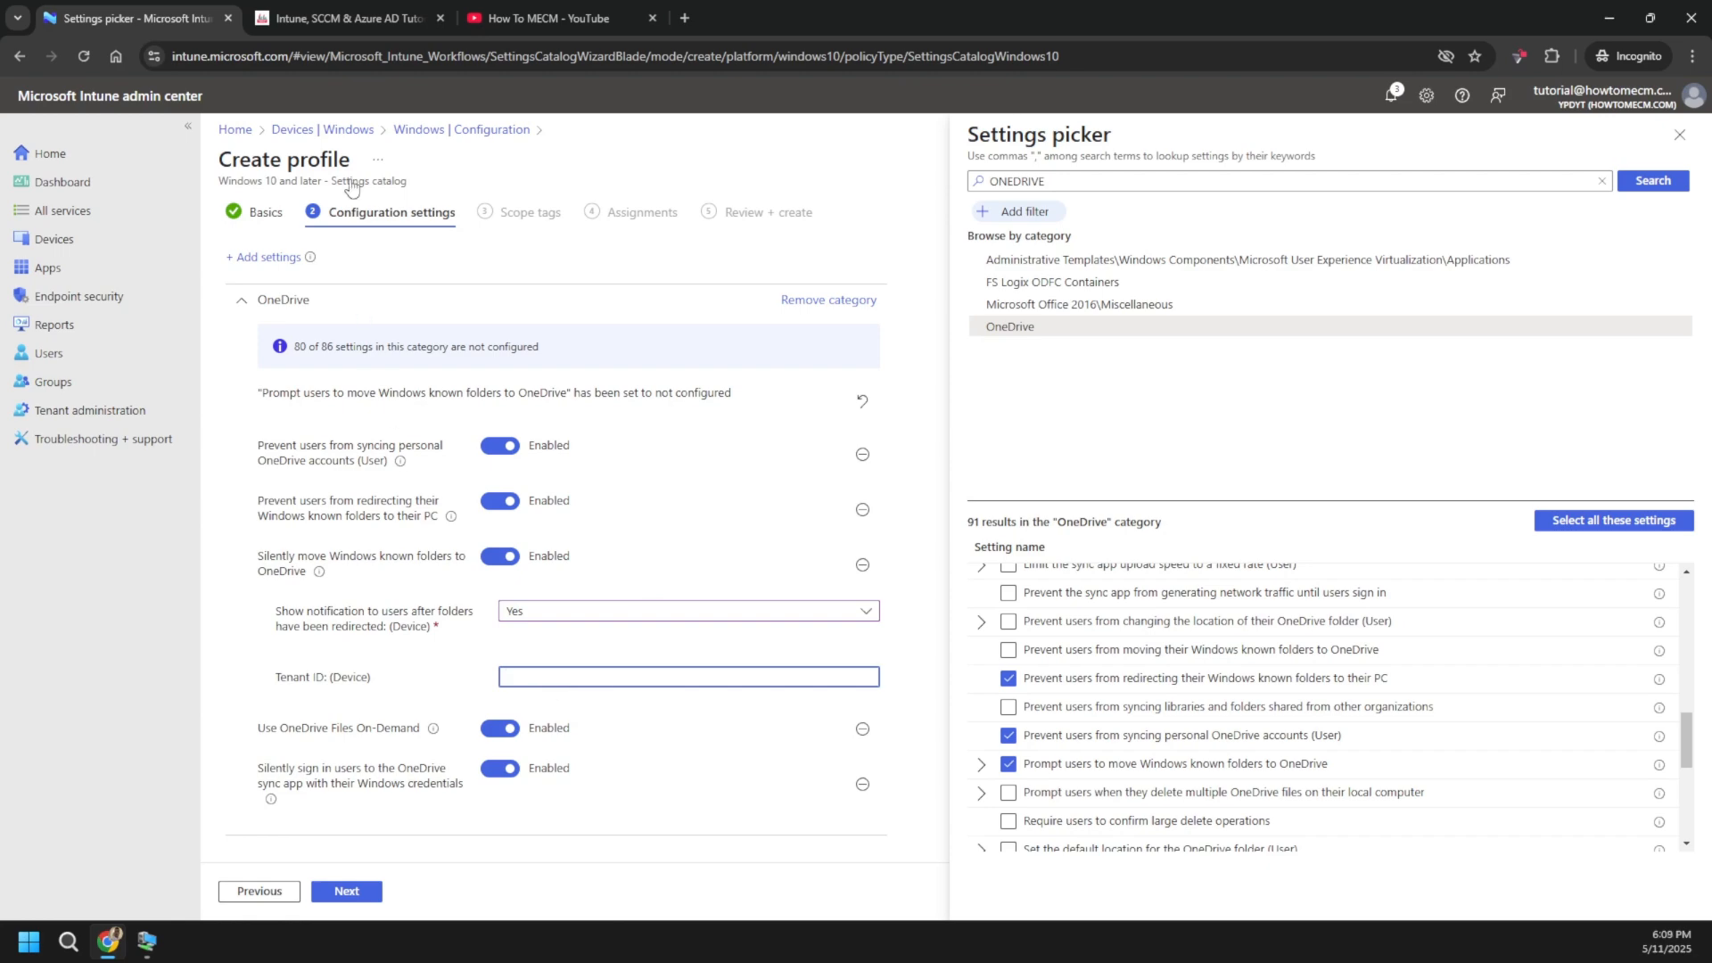
click(363, 22)
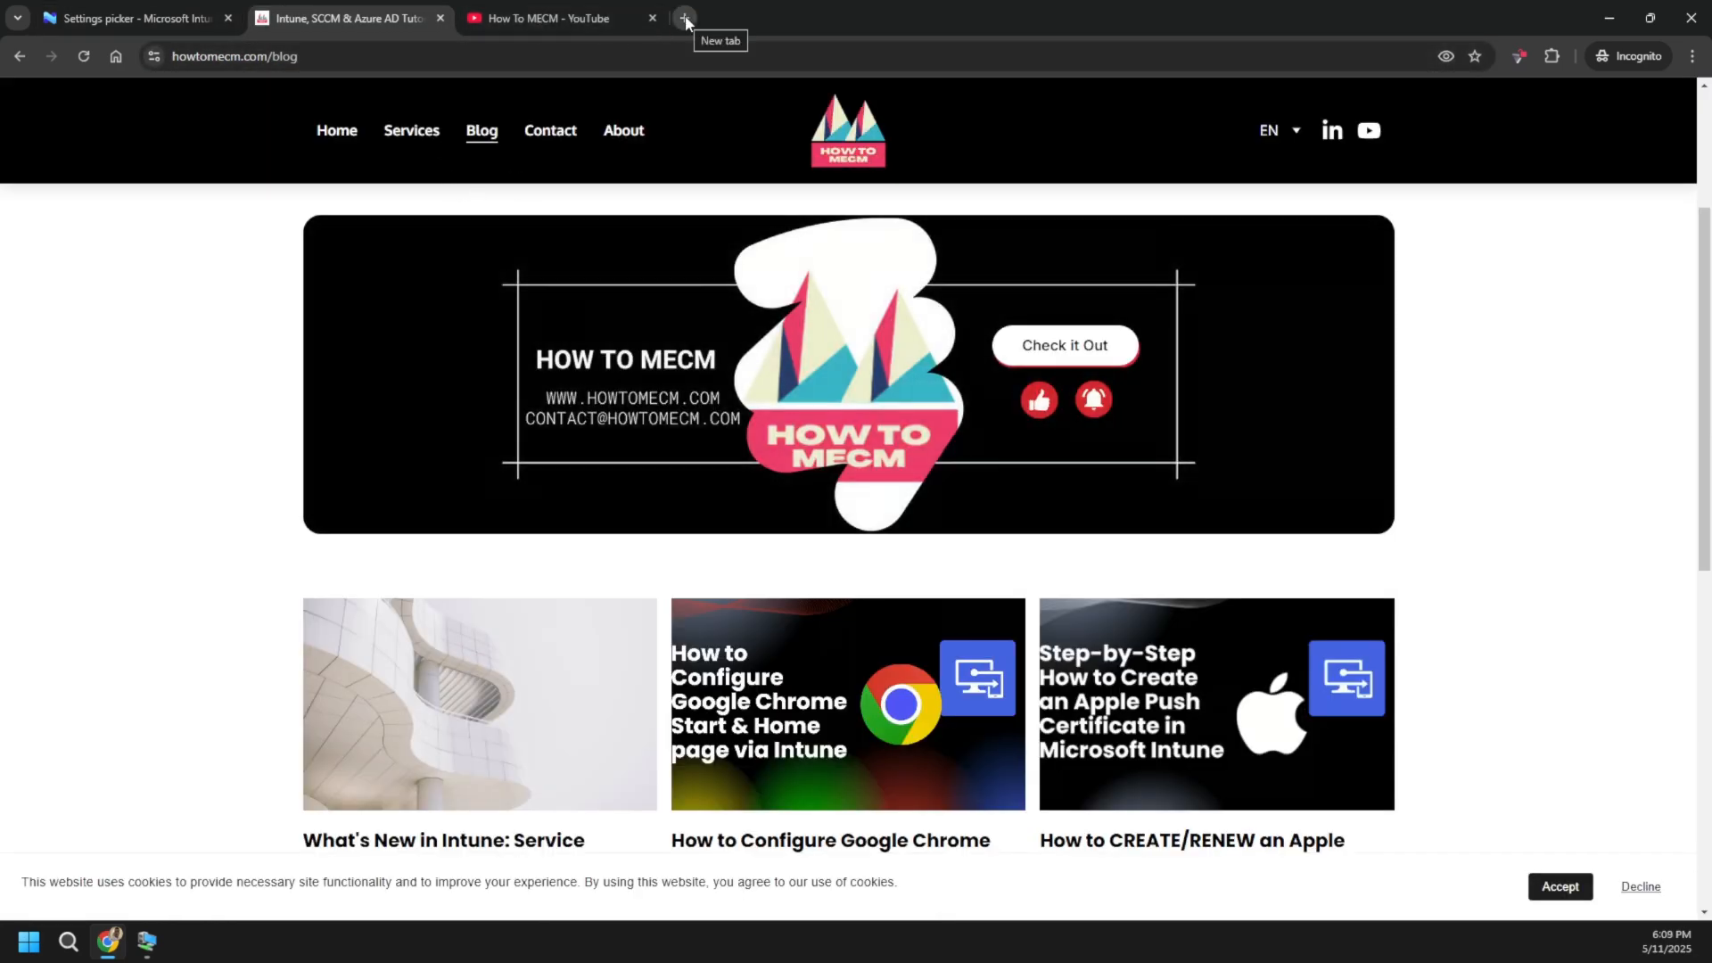
click(685, 18)
- Load entra.microsoft.com, sign in with the existing admin account, and copy the tenant ID
text(ent)
key(Return)
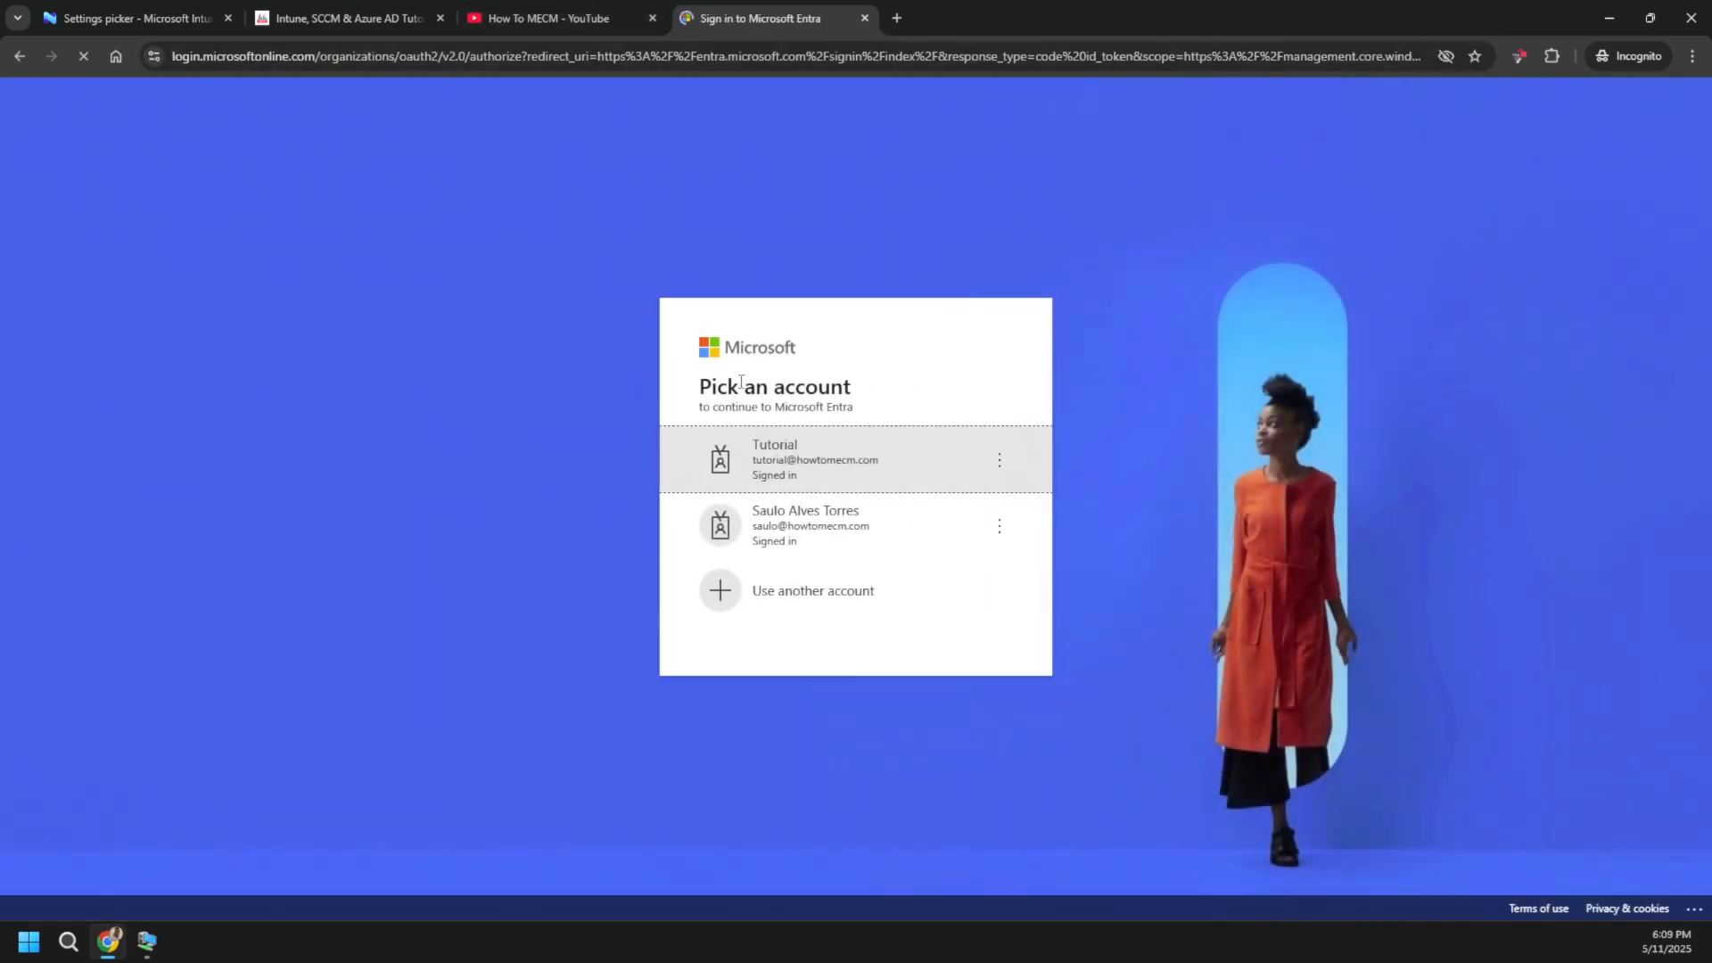
click(795, 459)
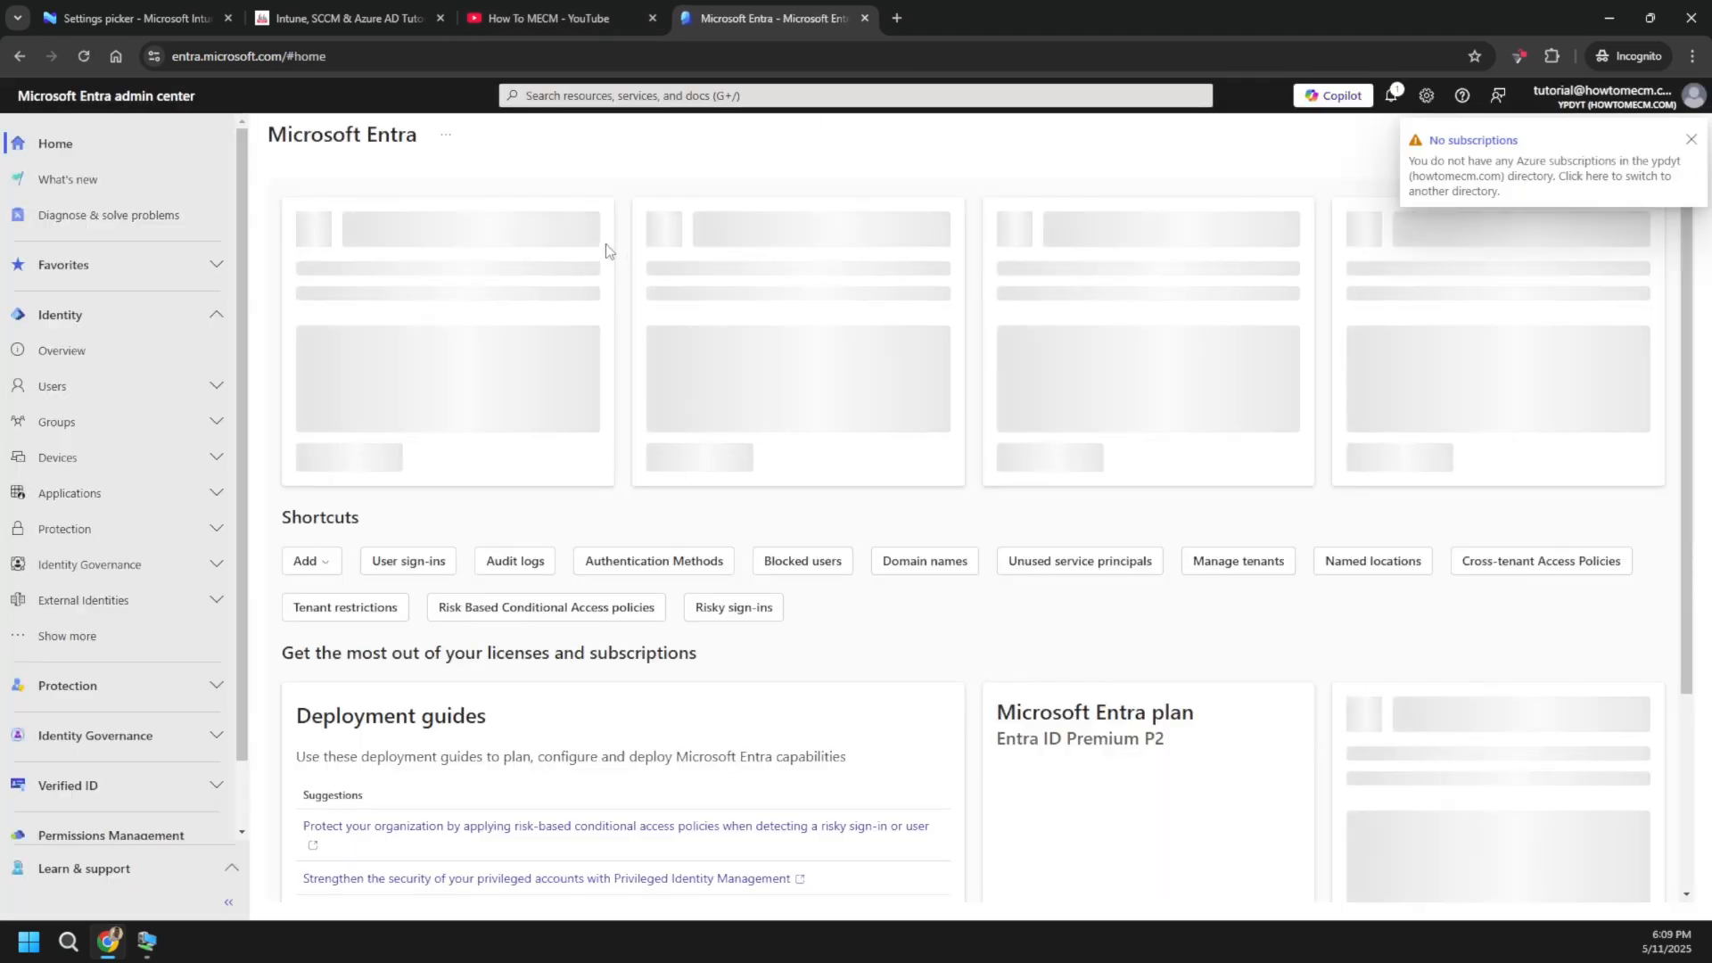
click(585, 276)
- Paste the tenant ID, keep the default scope tags, and assign the profile to All users
click(134, 18)
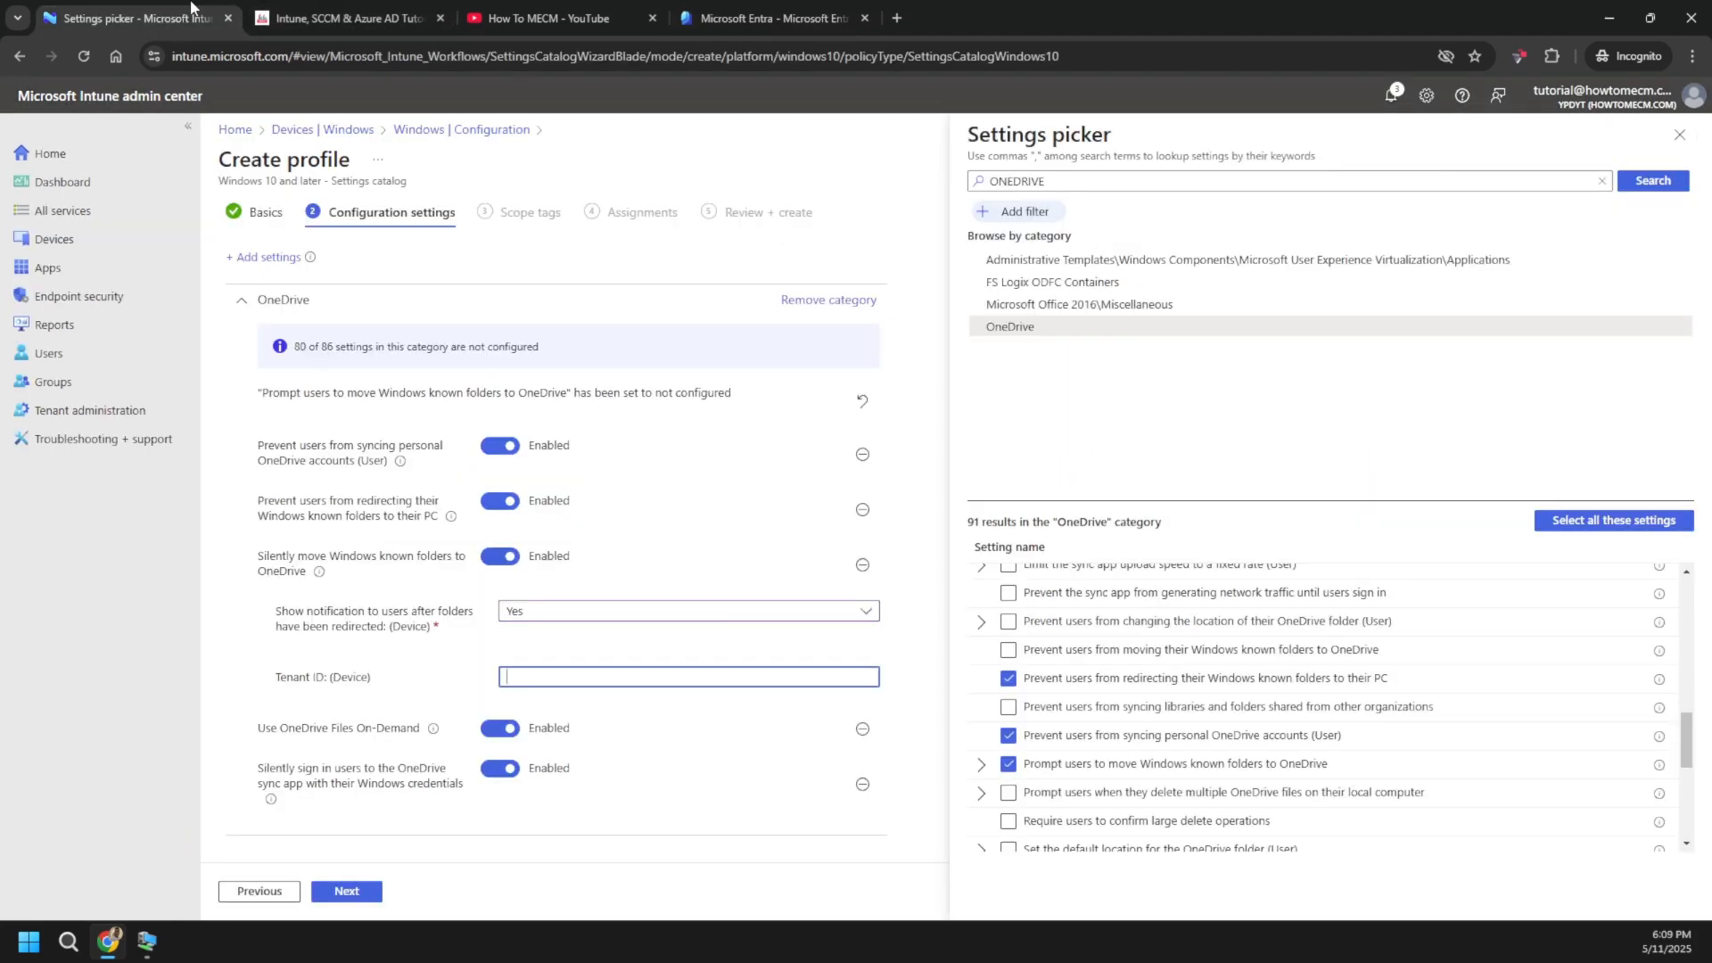
key(ctrl+v)
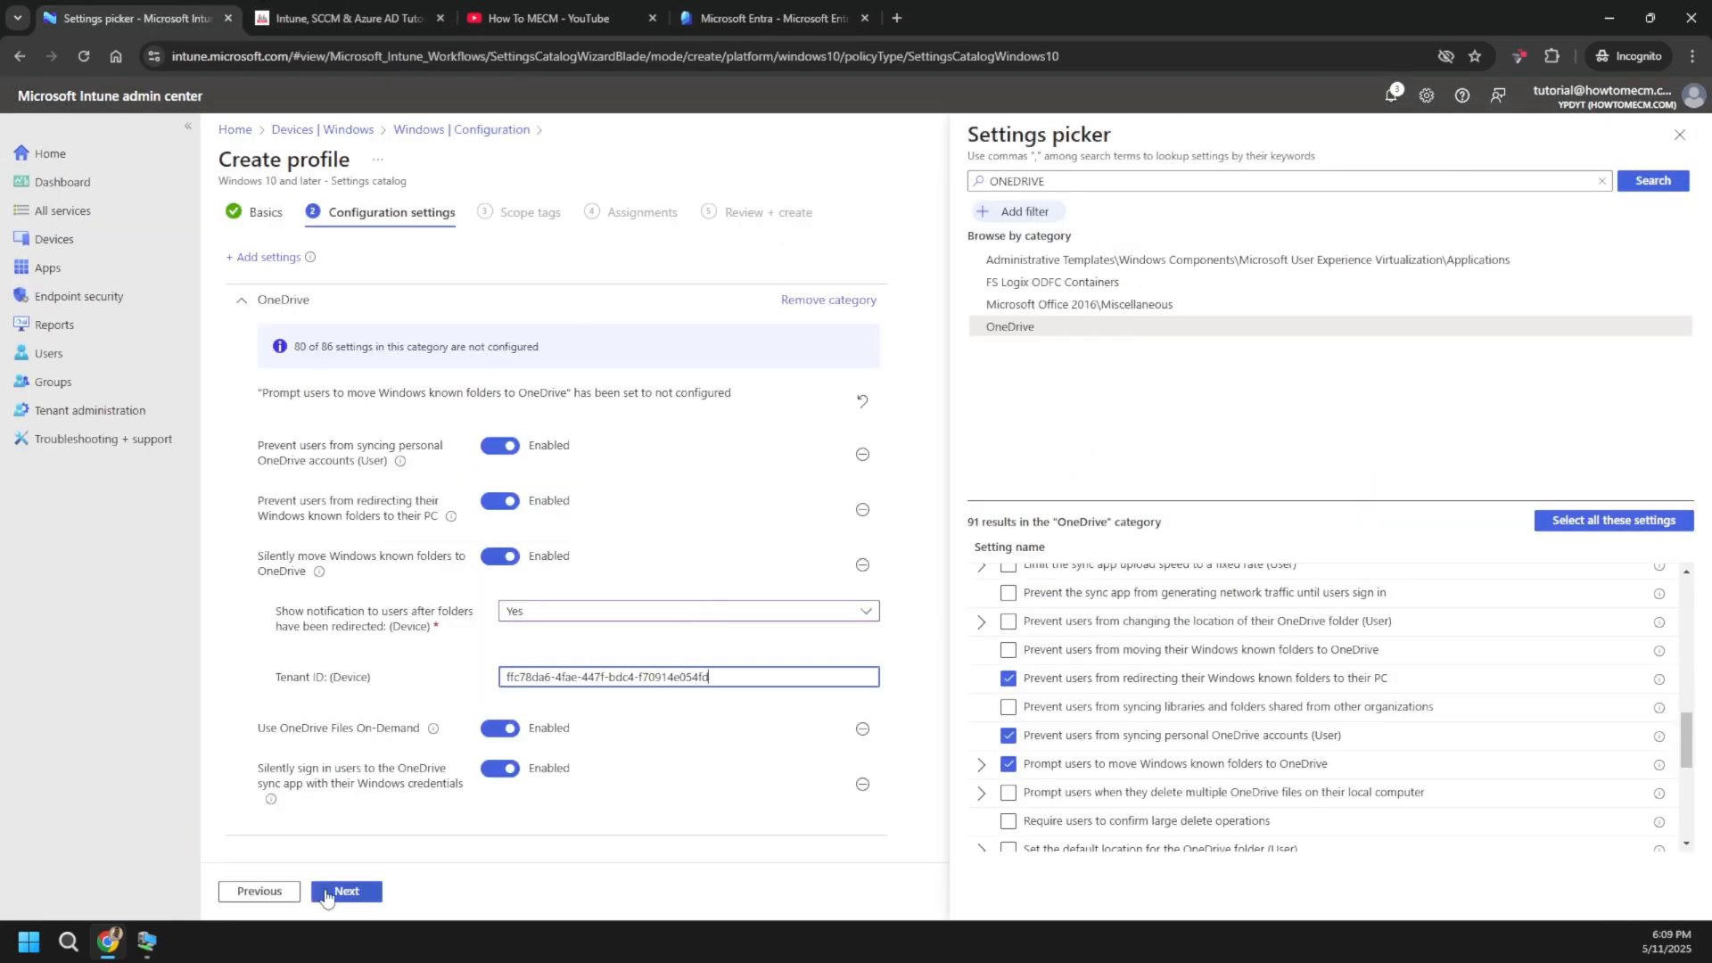
click(343, 892)
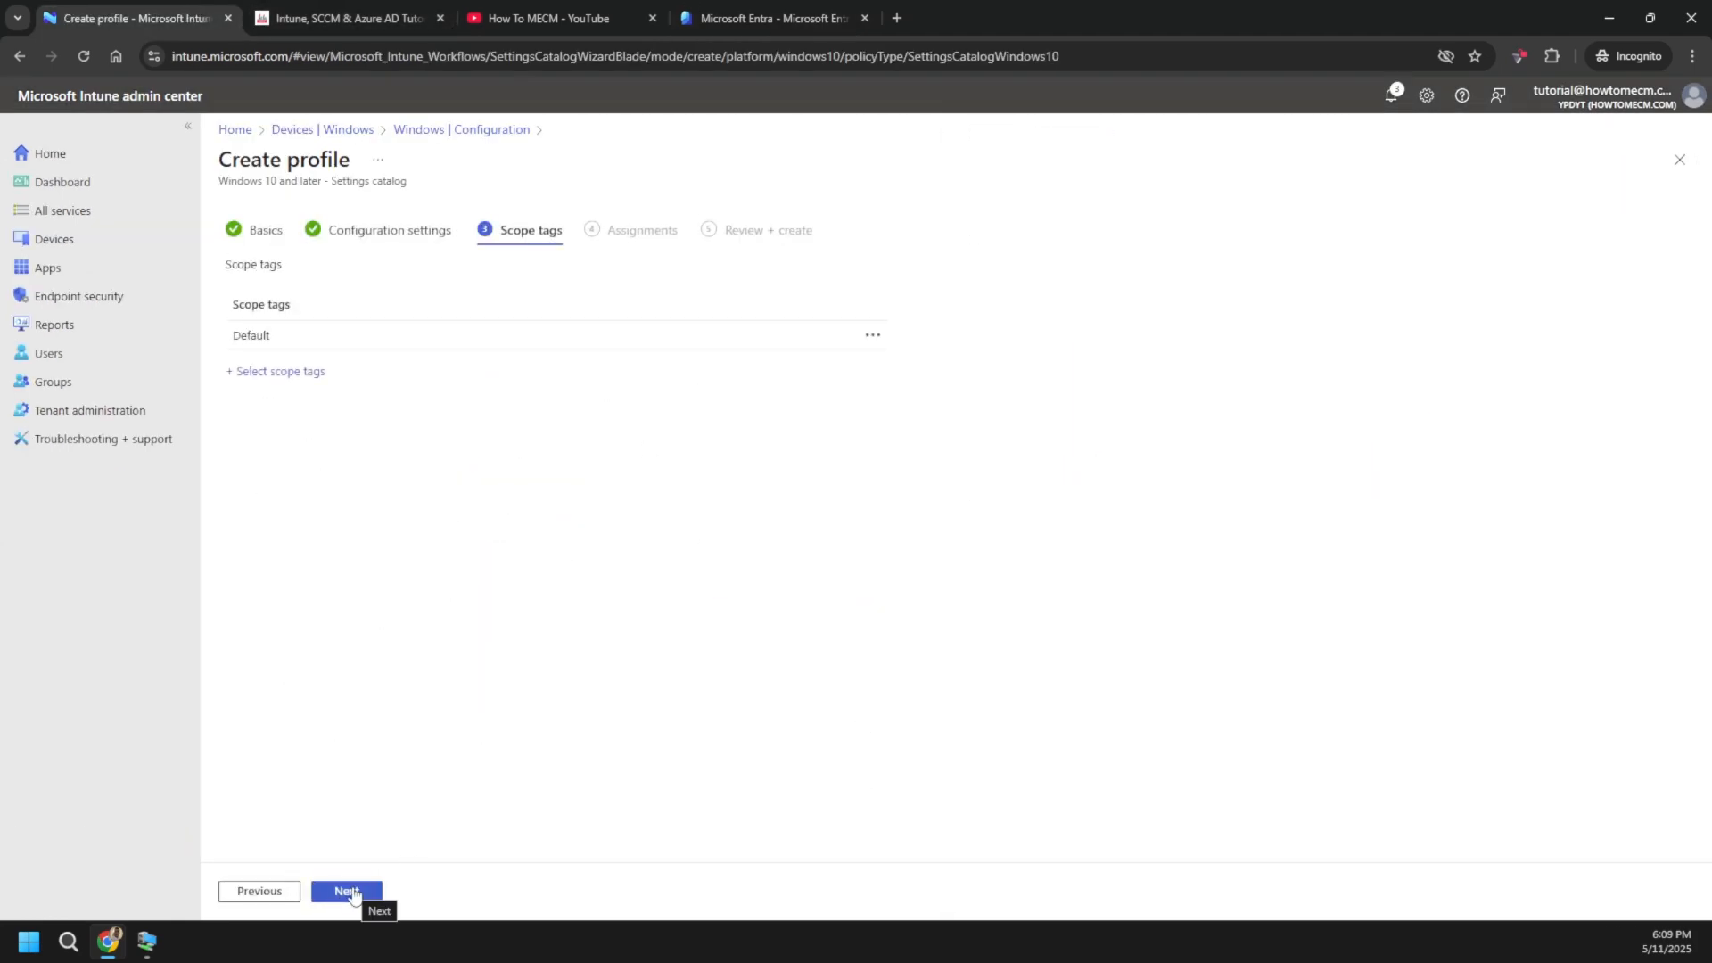
click(348, 892)
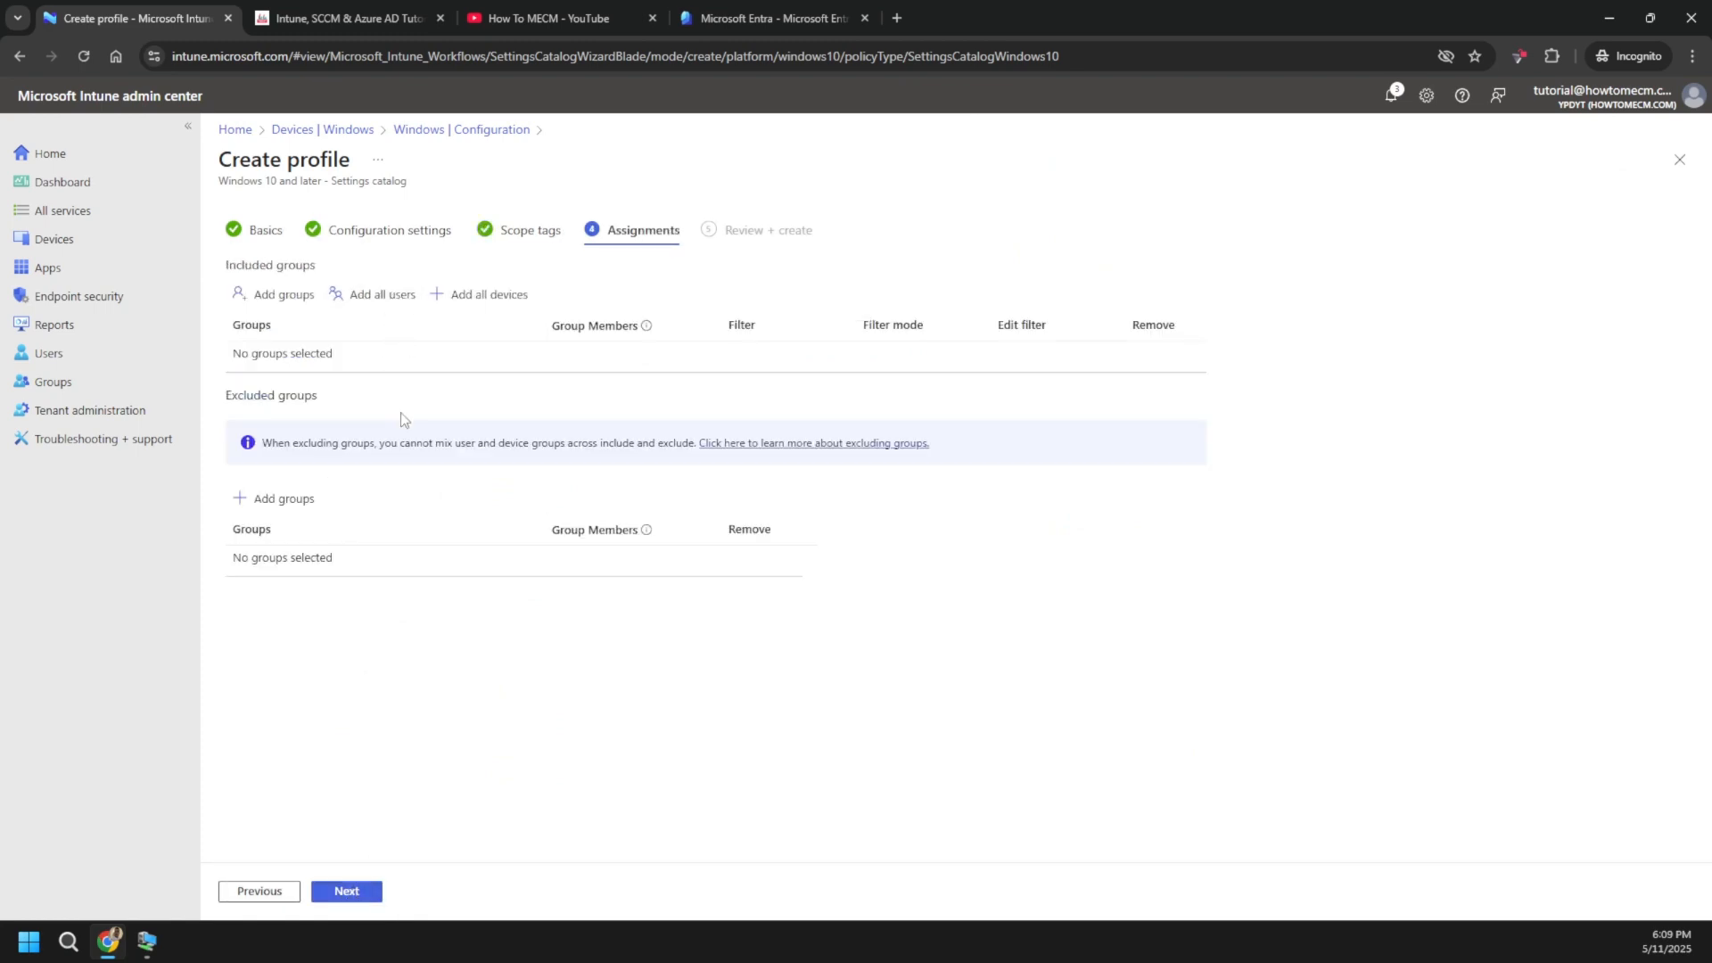
click(378, 303)
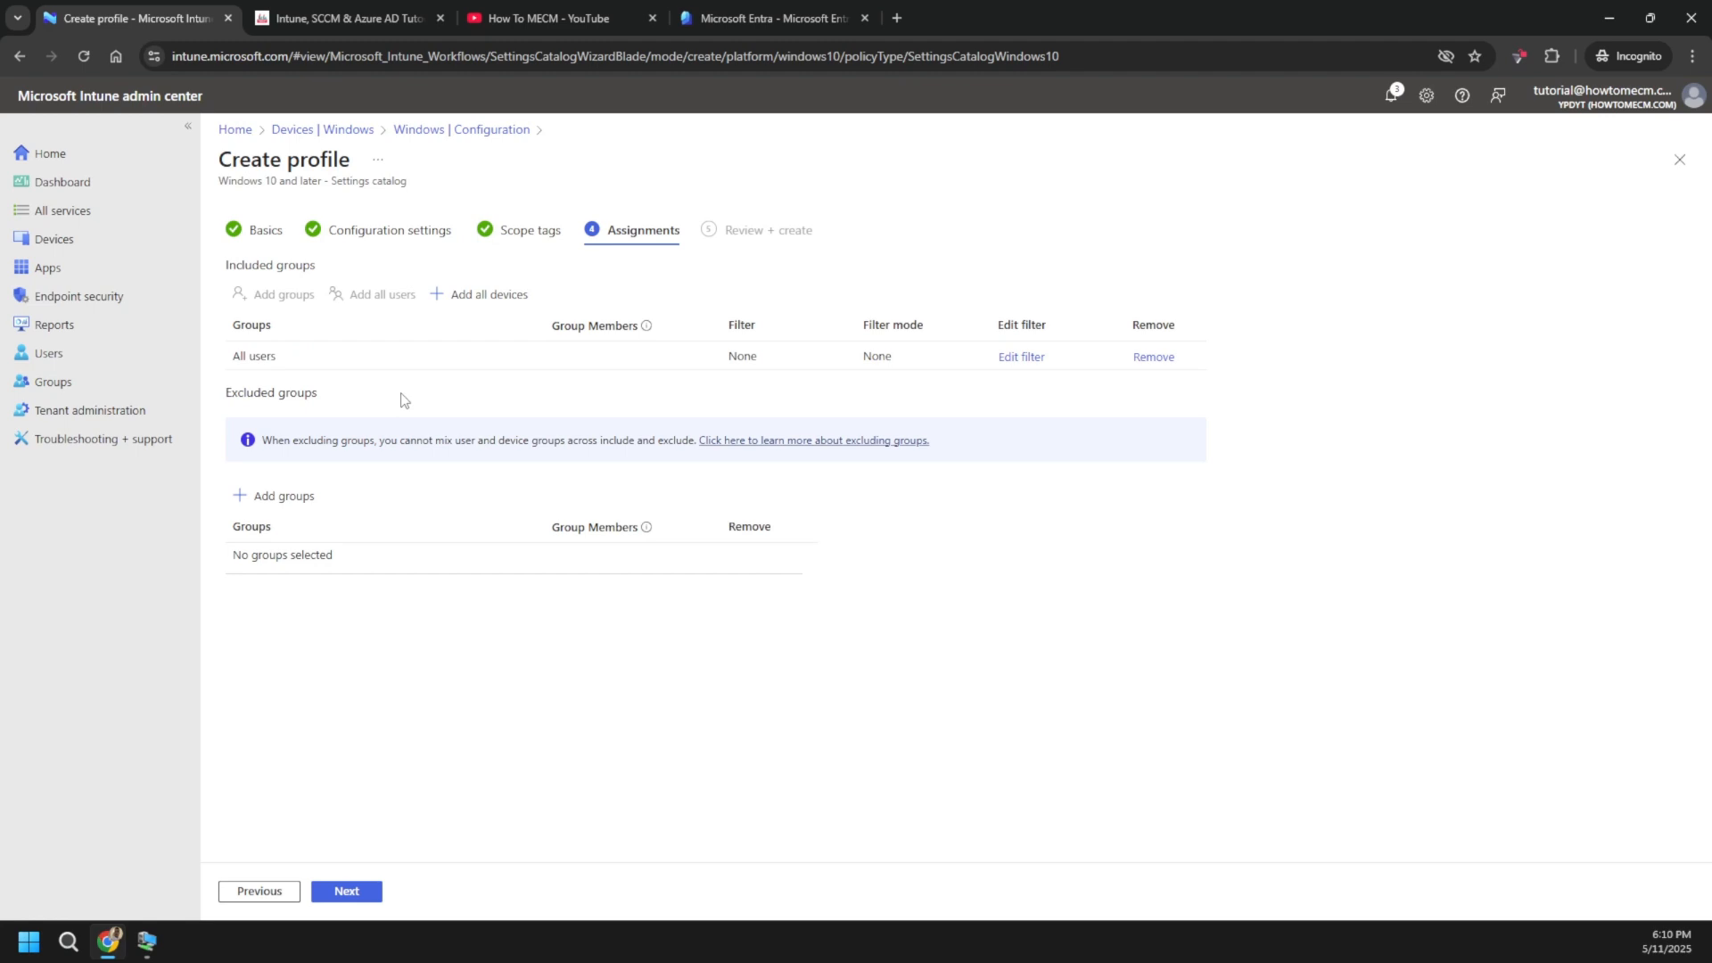
drag(233, 359, 279, 359)
- Review the OneDrive KFM summary, create the profile, and refresh the Configuration policies list
click(346, 891)
scroll(505, 719, down, 3)
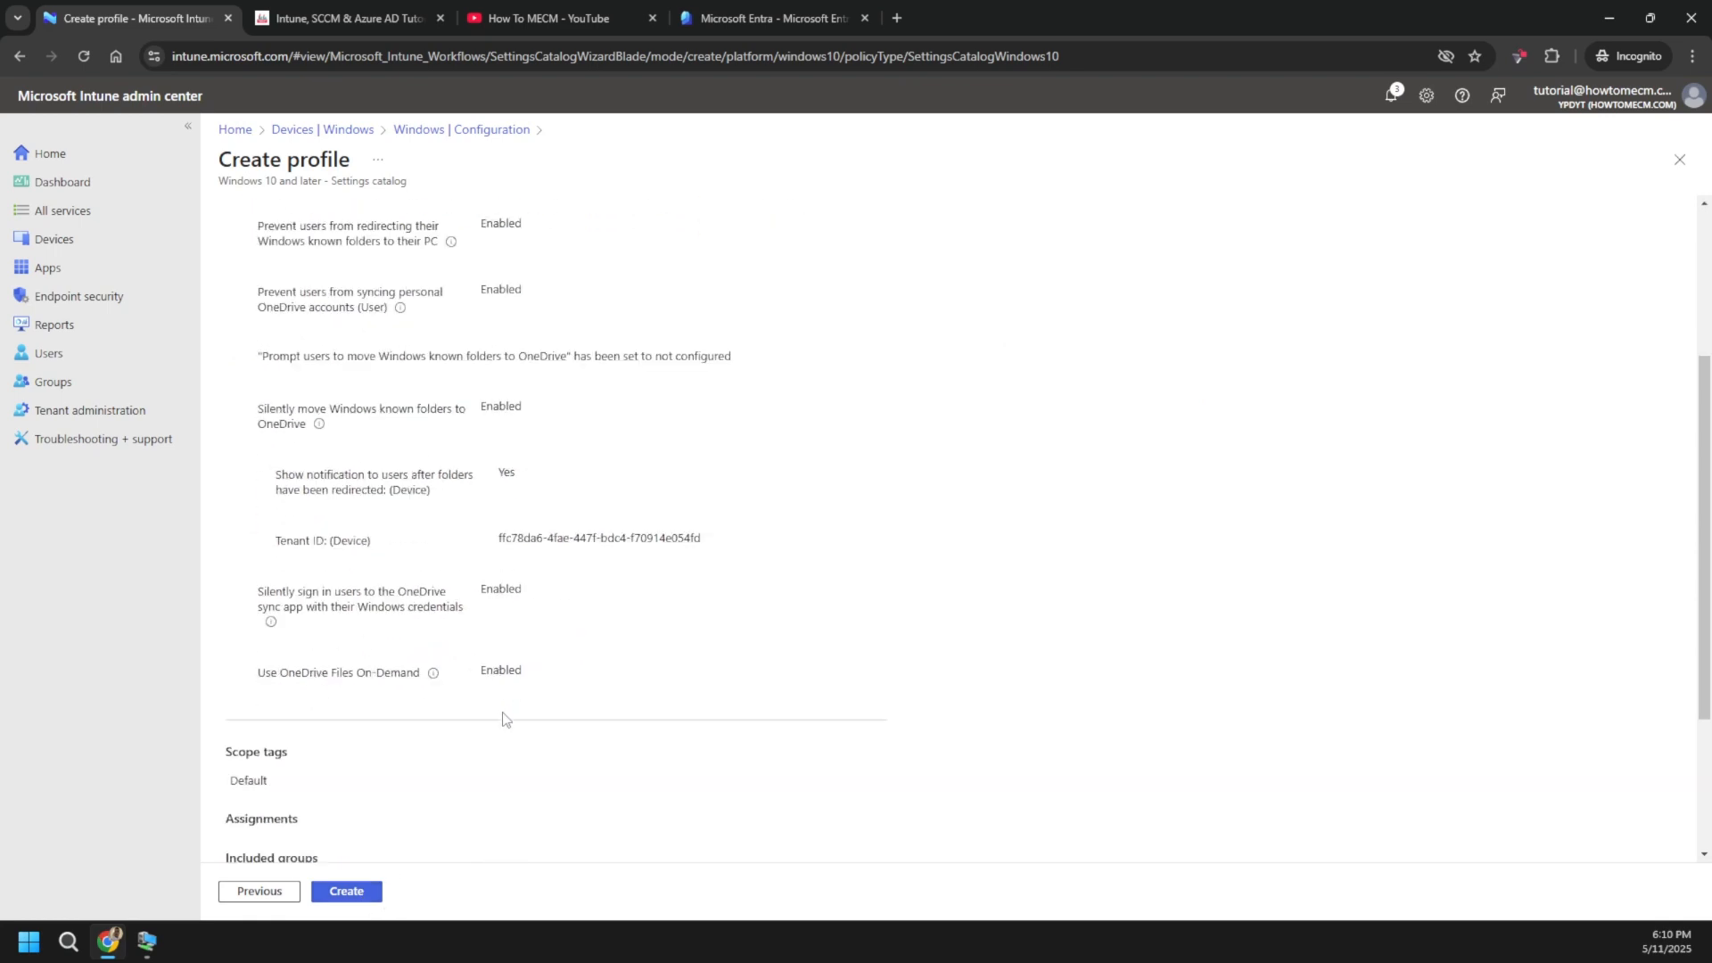
scroll(517, 705, up, 1)
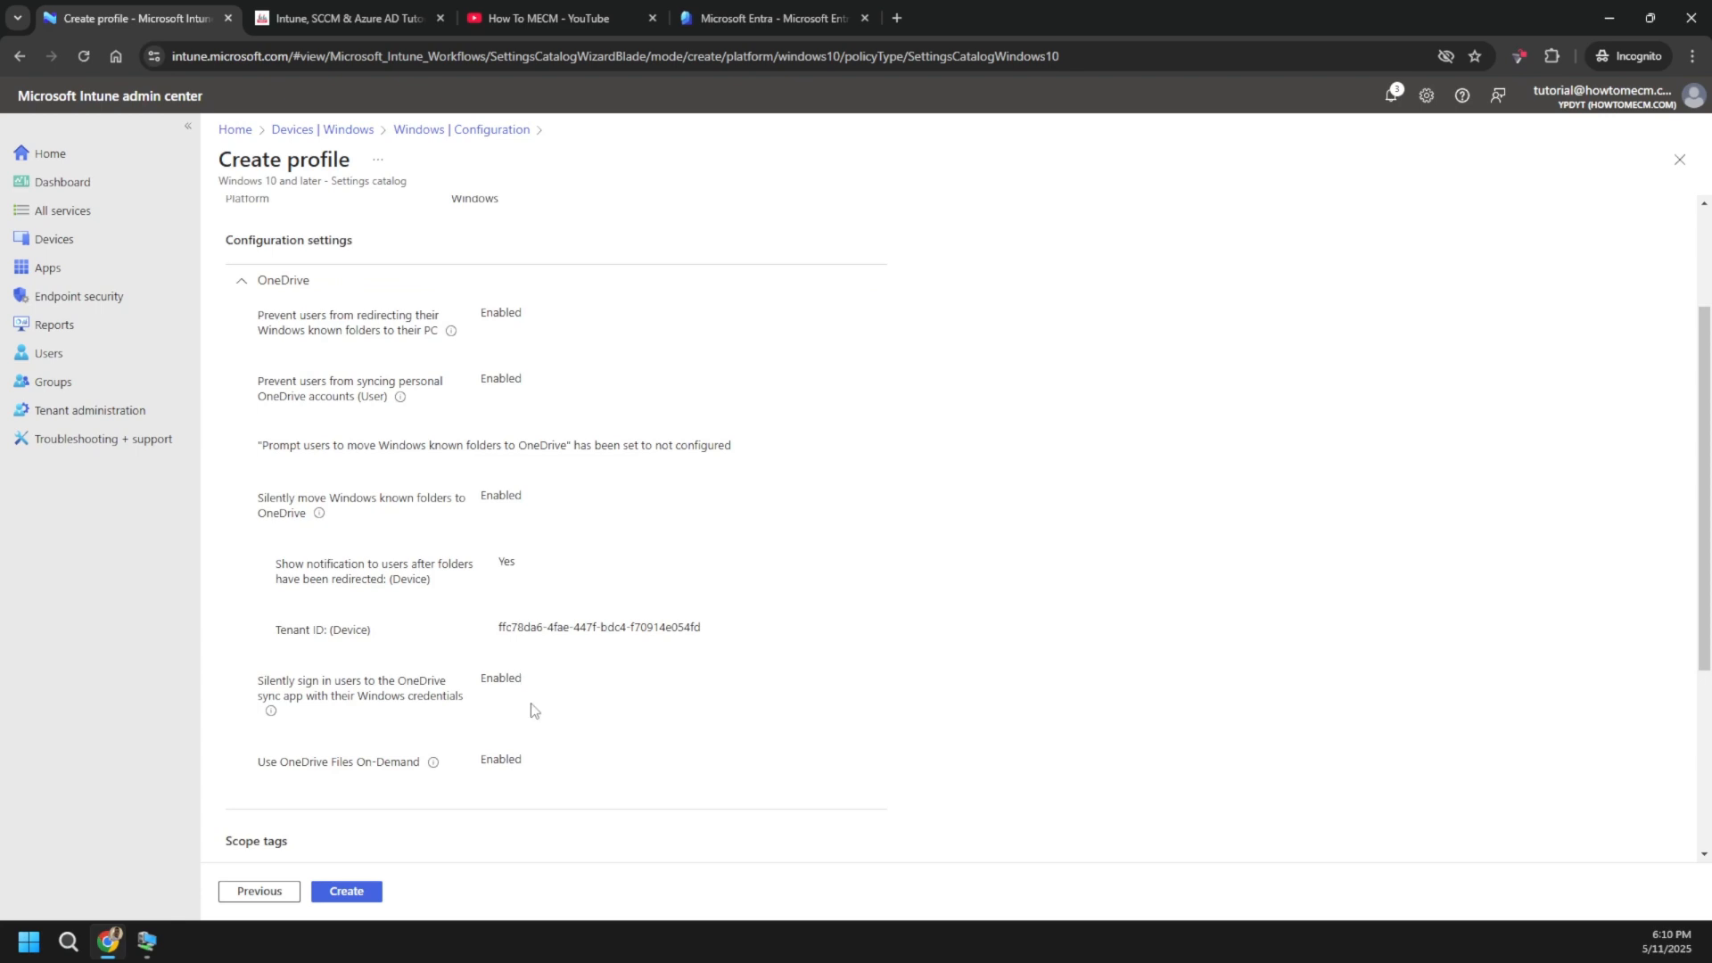
click(351, 895)
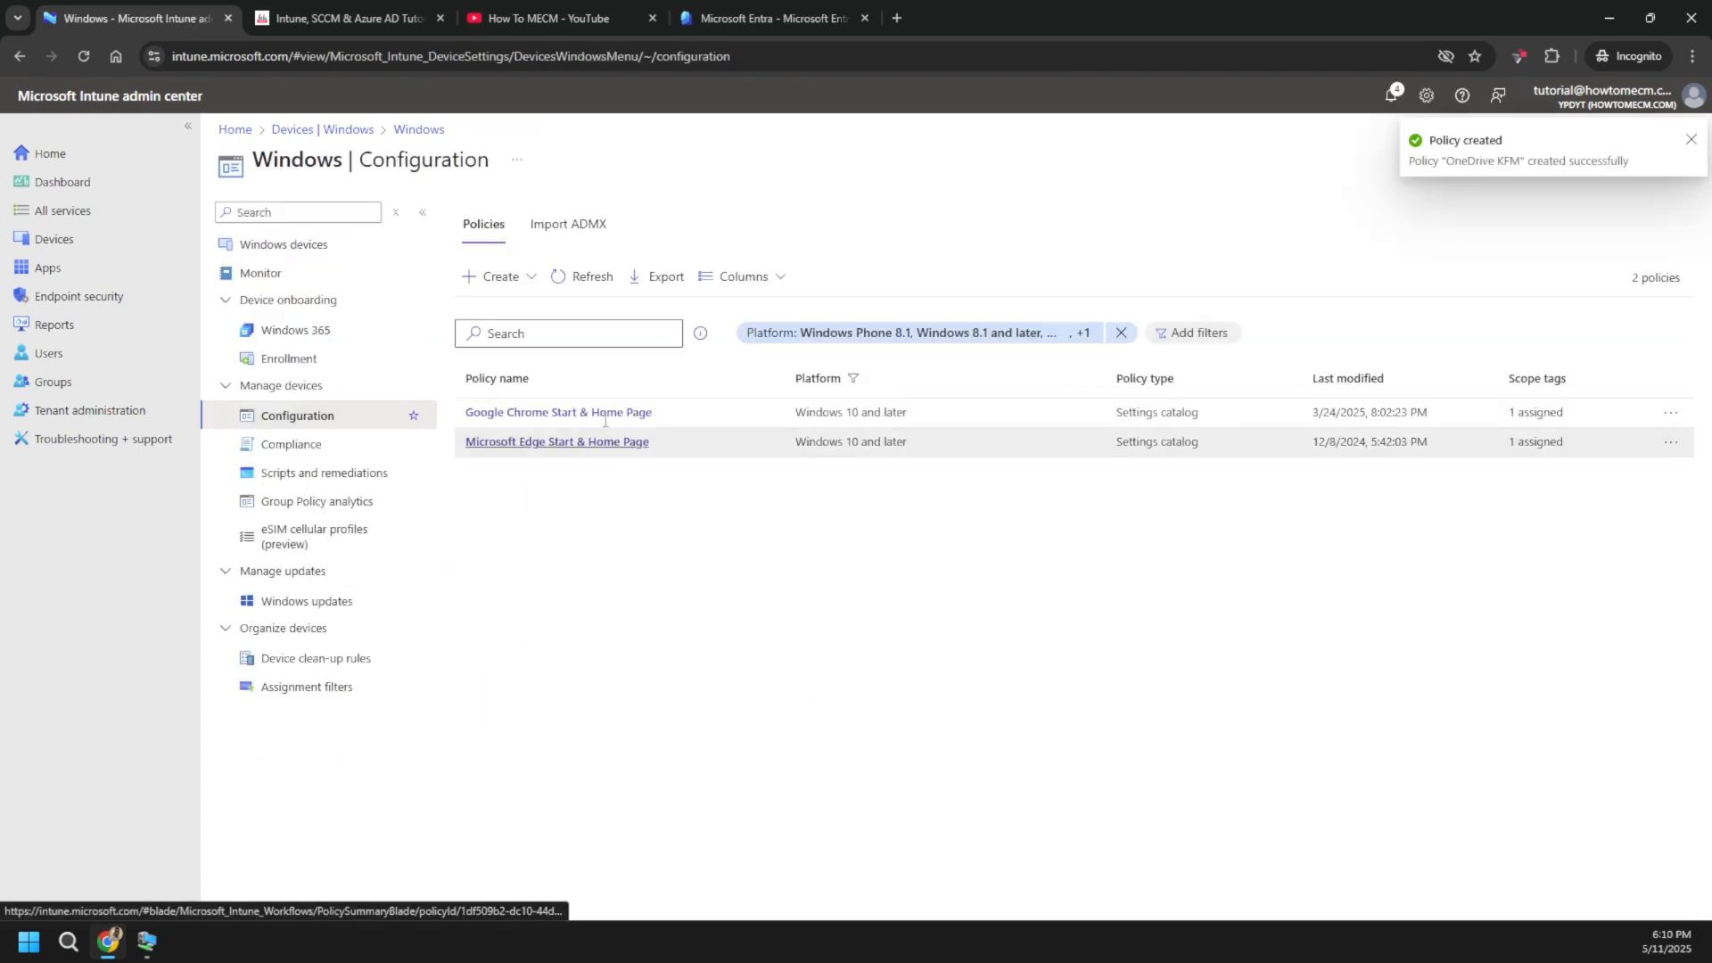
click(588, 284)
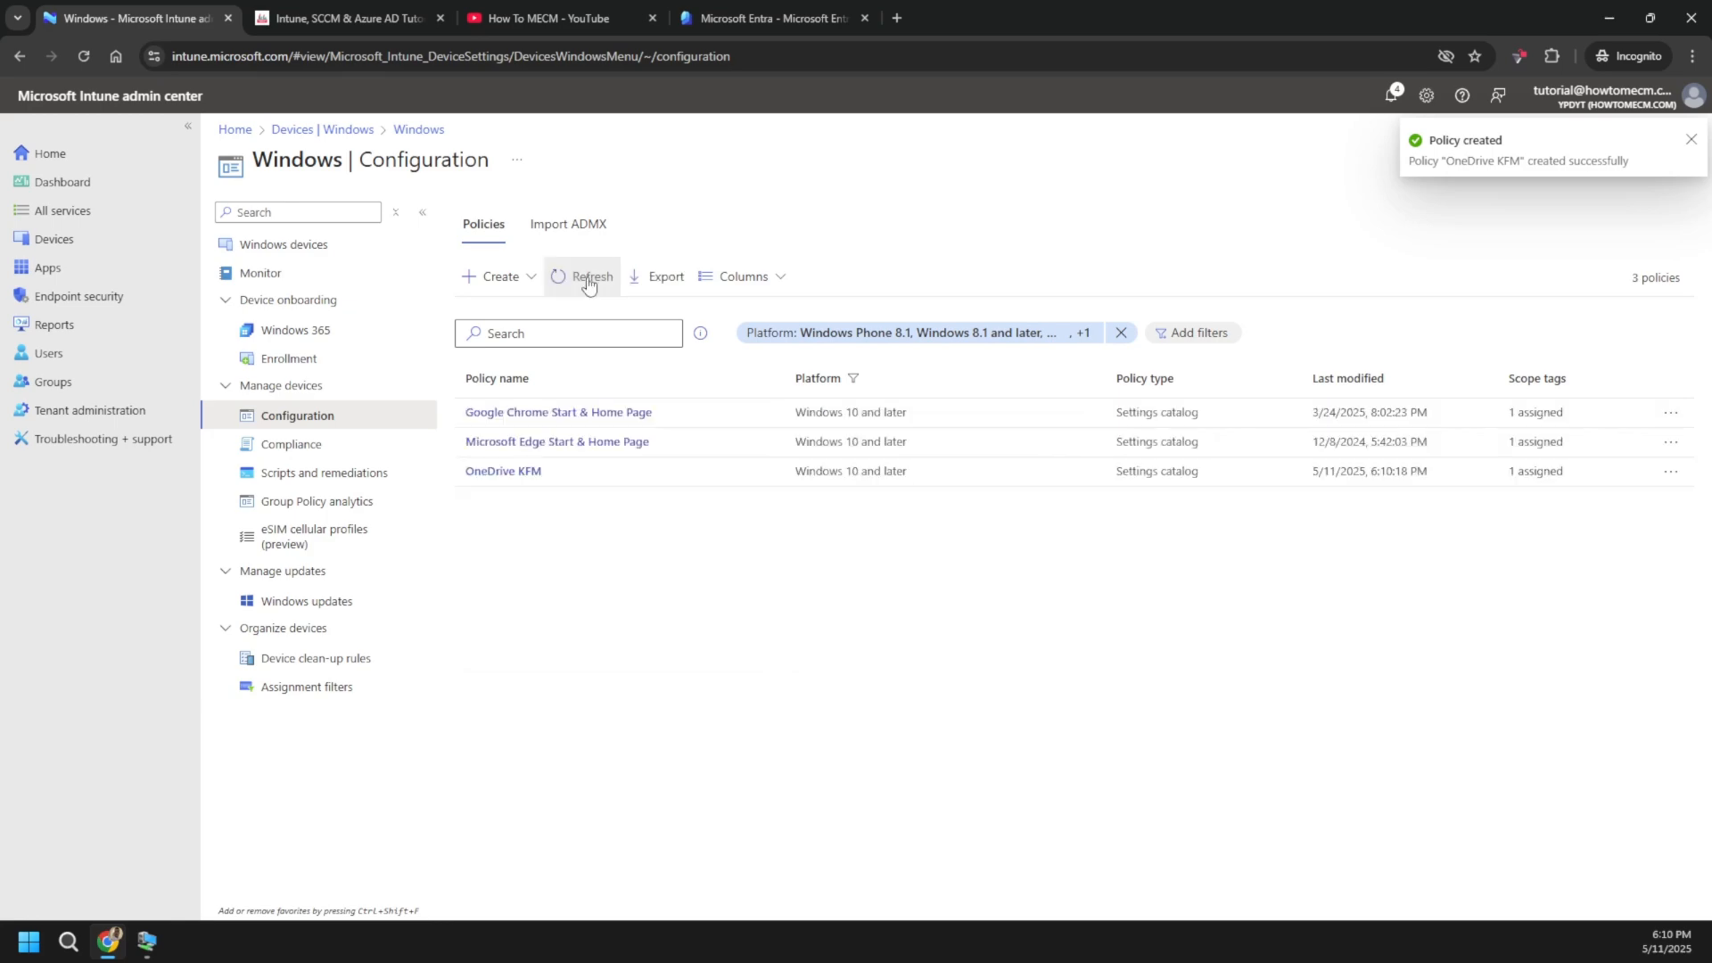
click(589, 284)
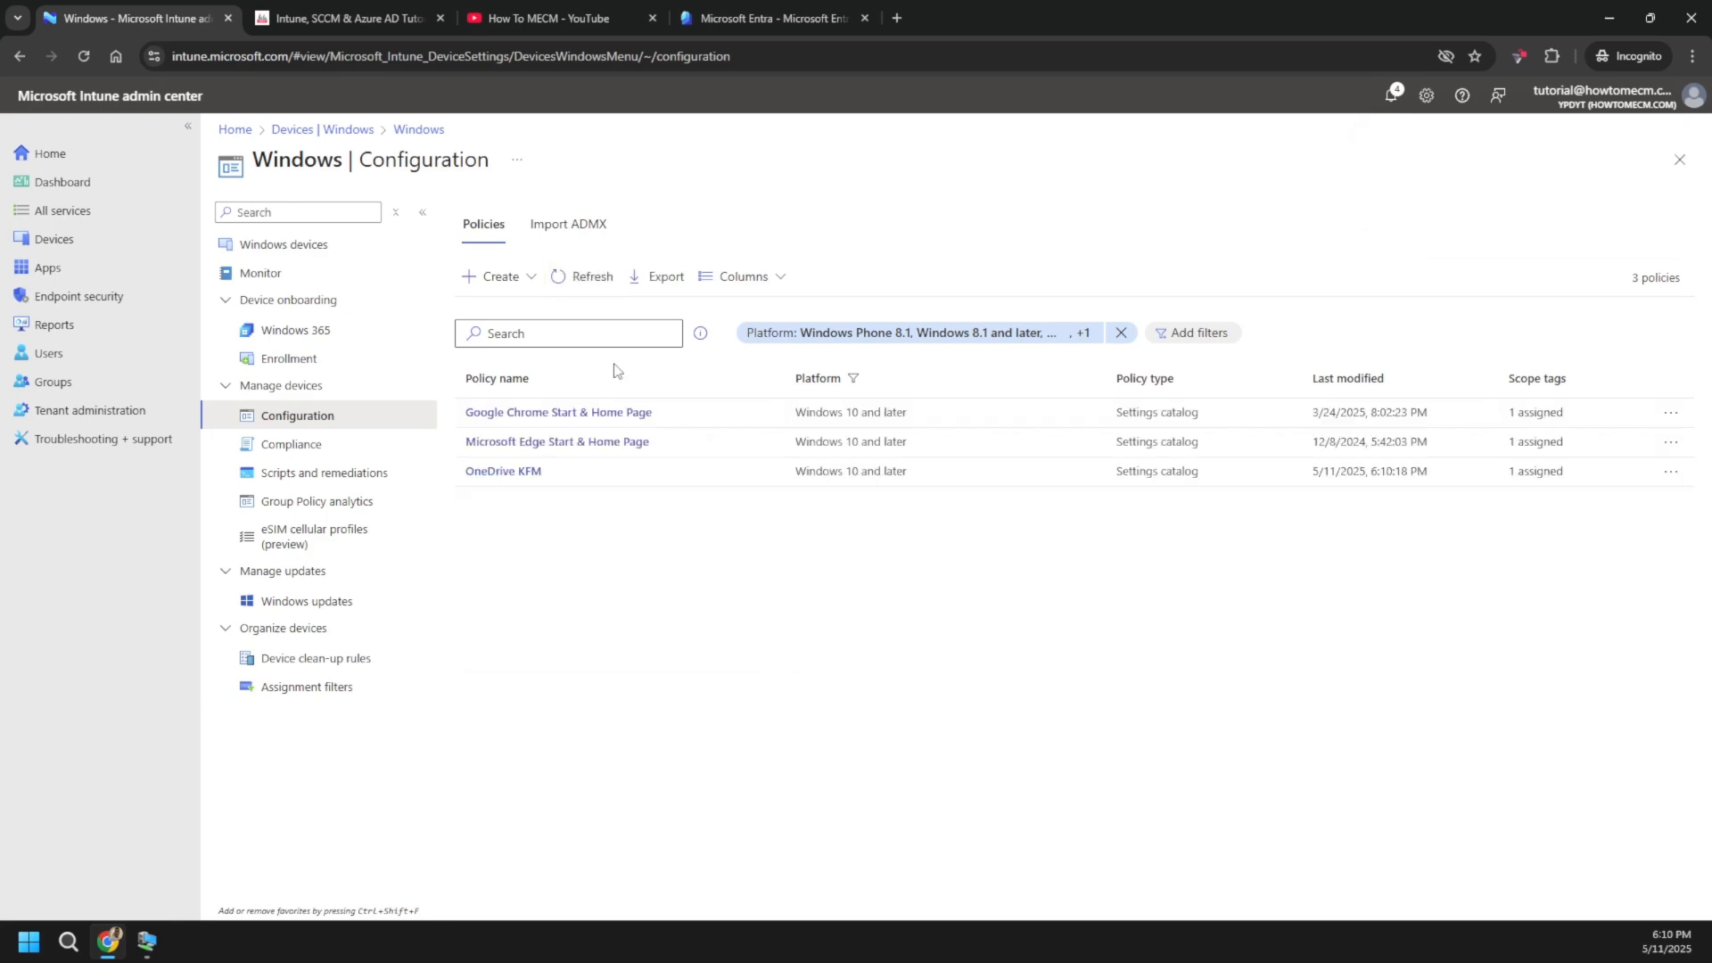
- On the full-screen VM, open Settings > Accounts > Access work or school and the work account's Info page
click(147, 940)
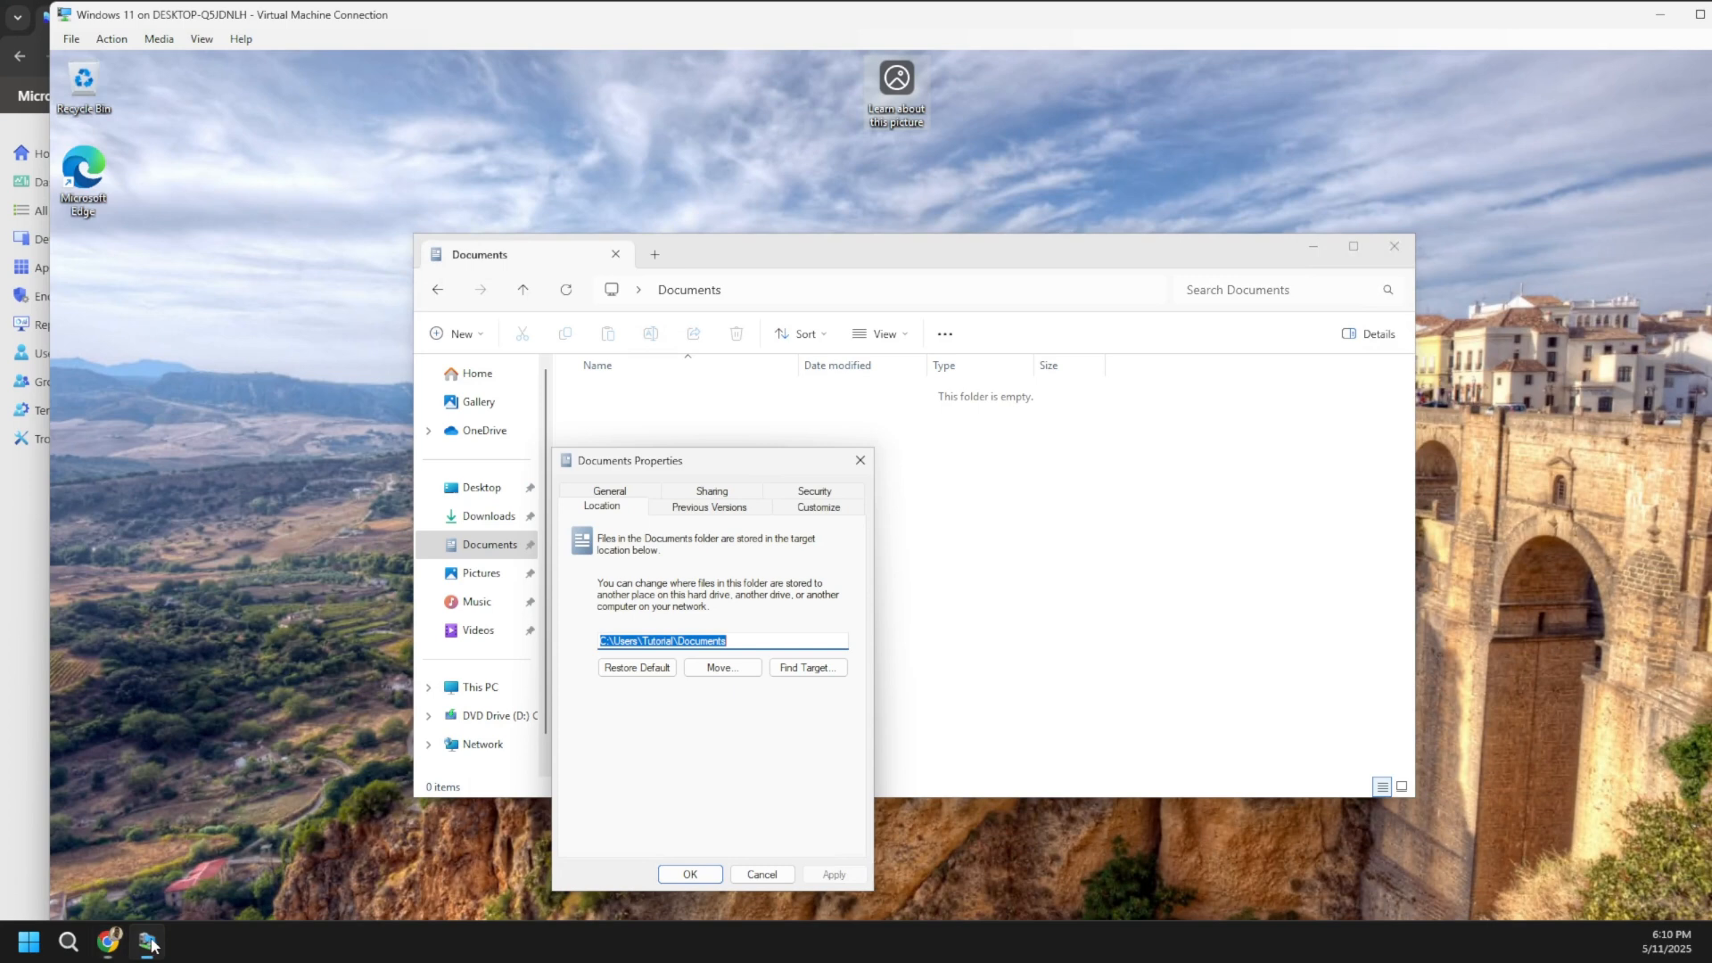
double_click(576, 18)
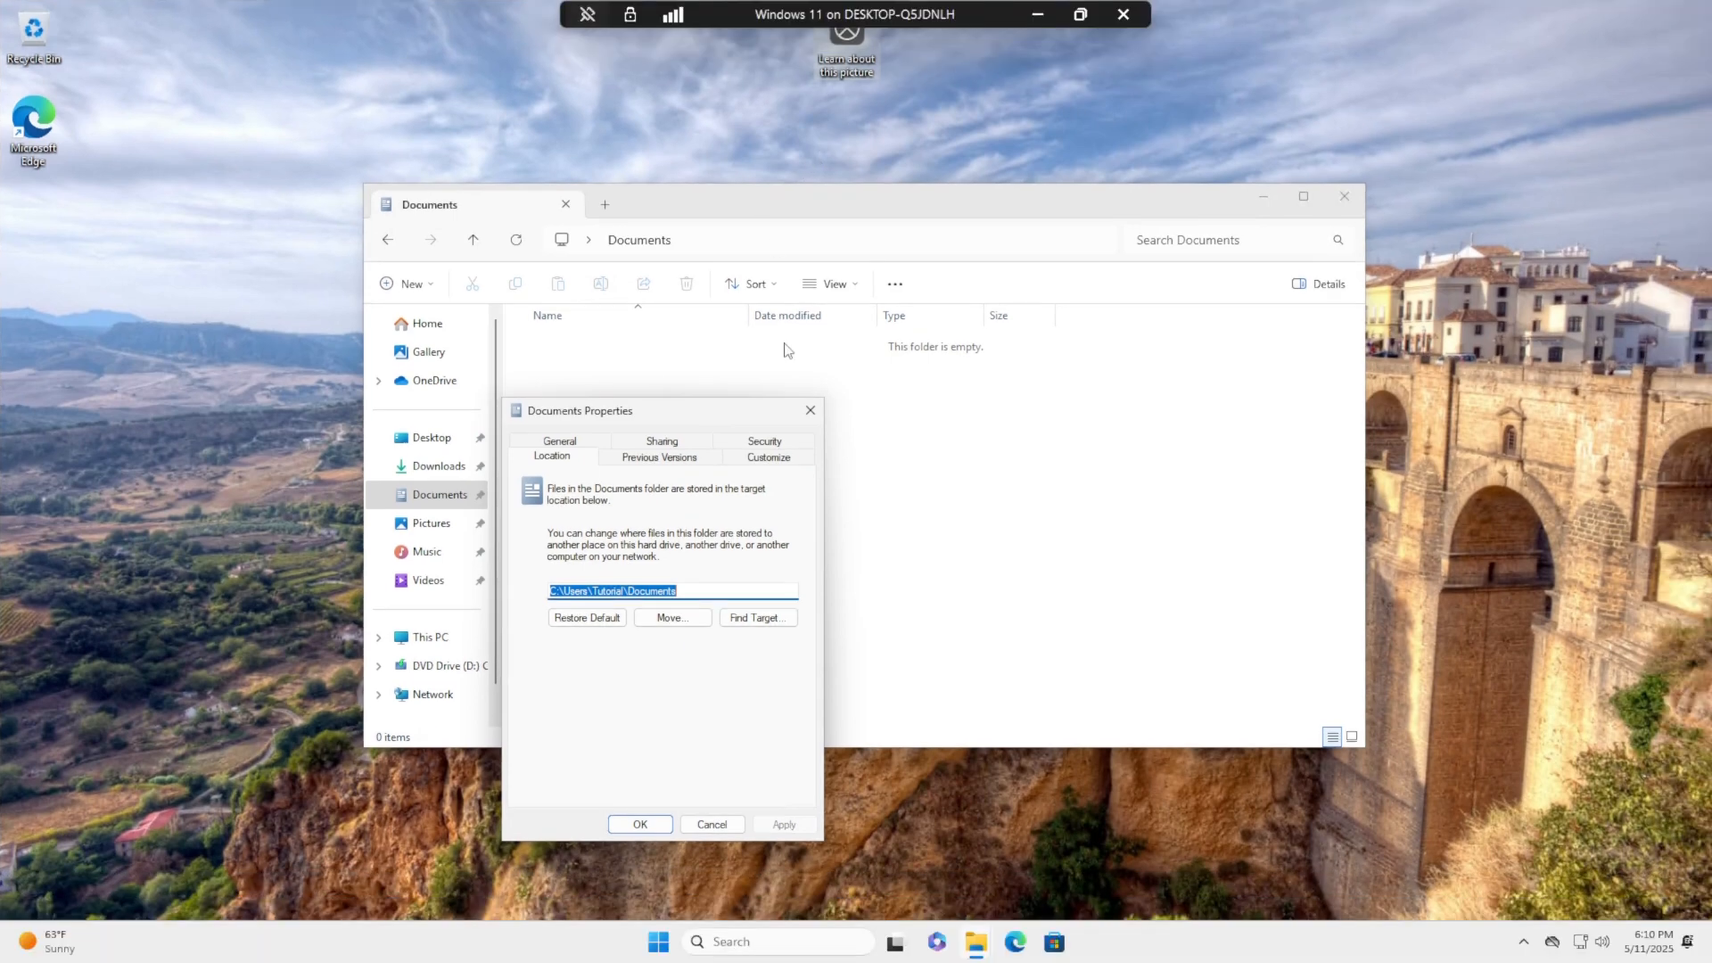
click(810, 411)
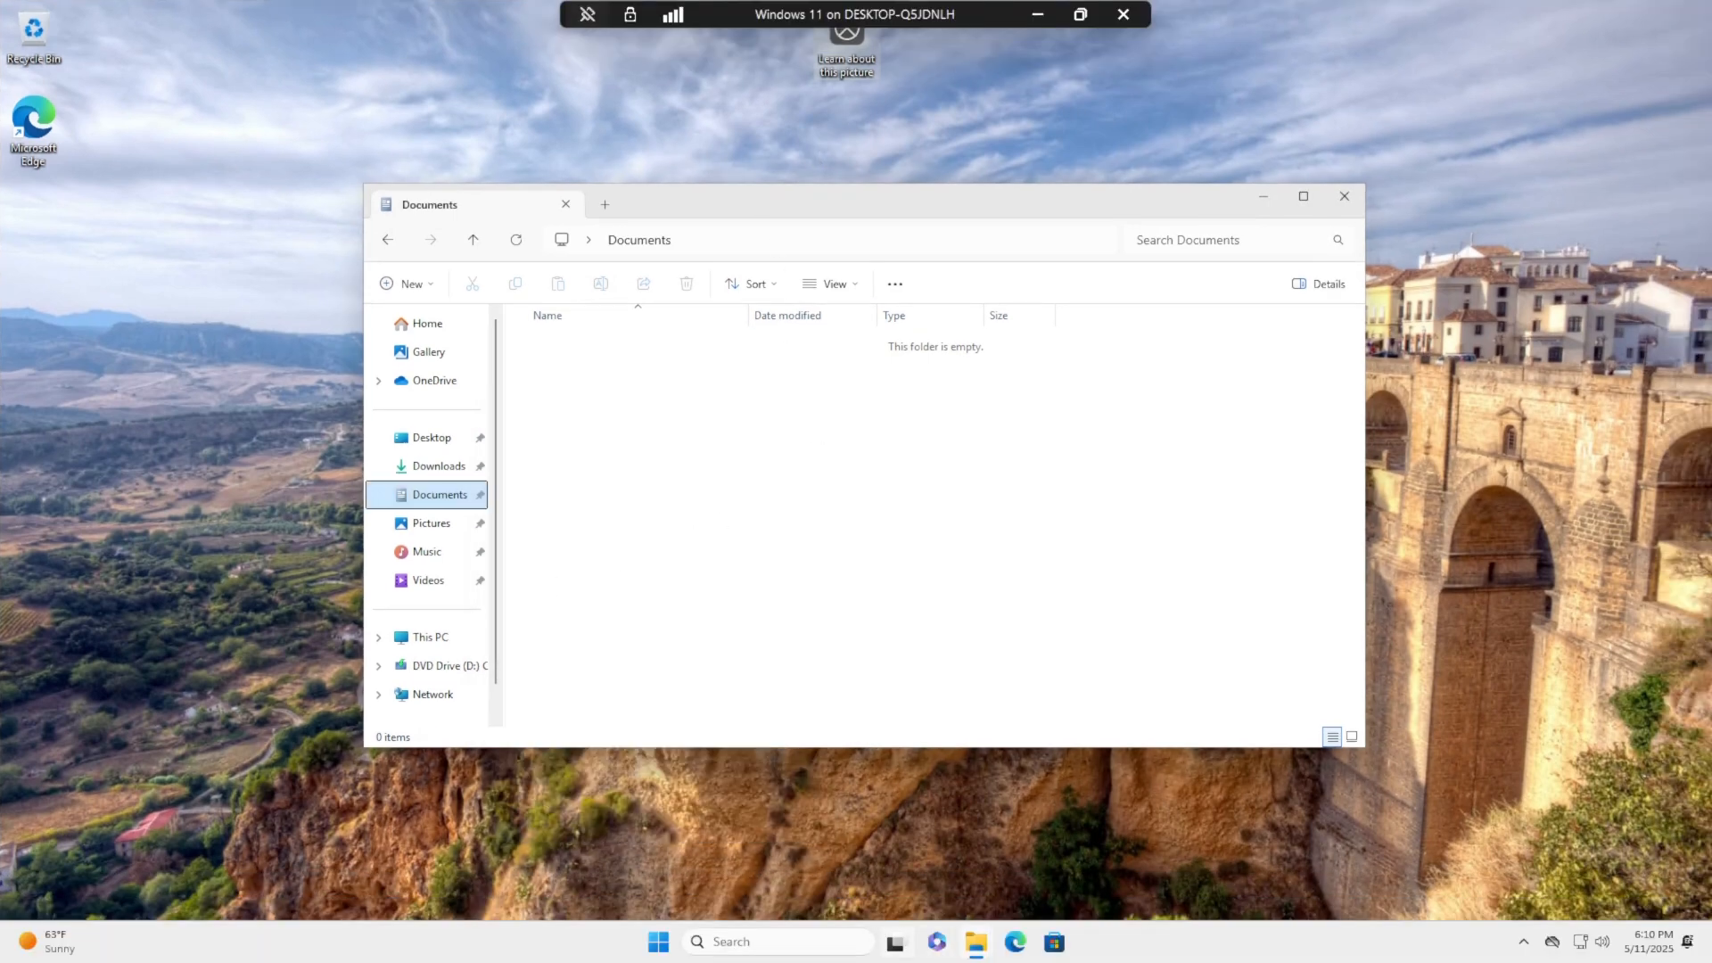
click(658, 942)
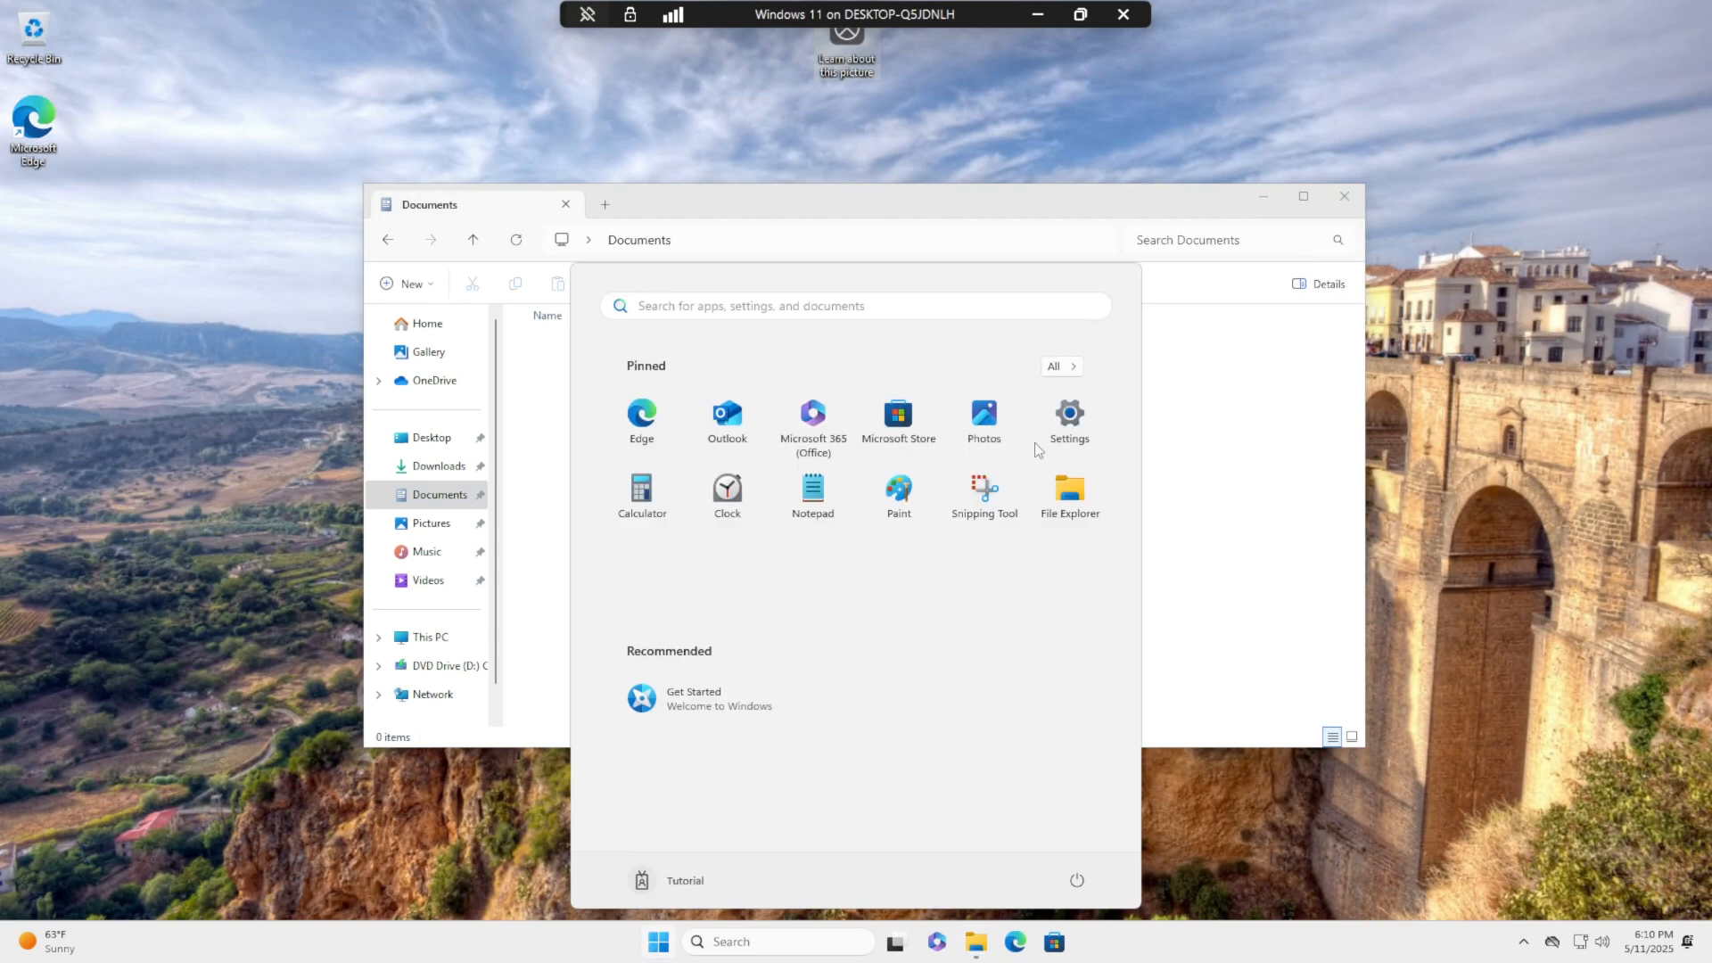
click(1071, 414)
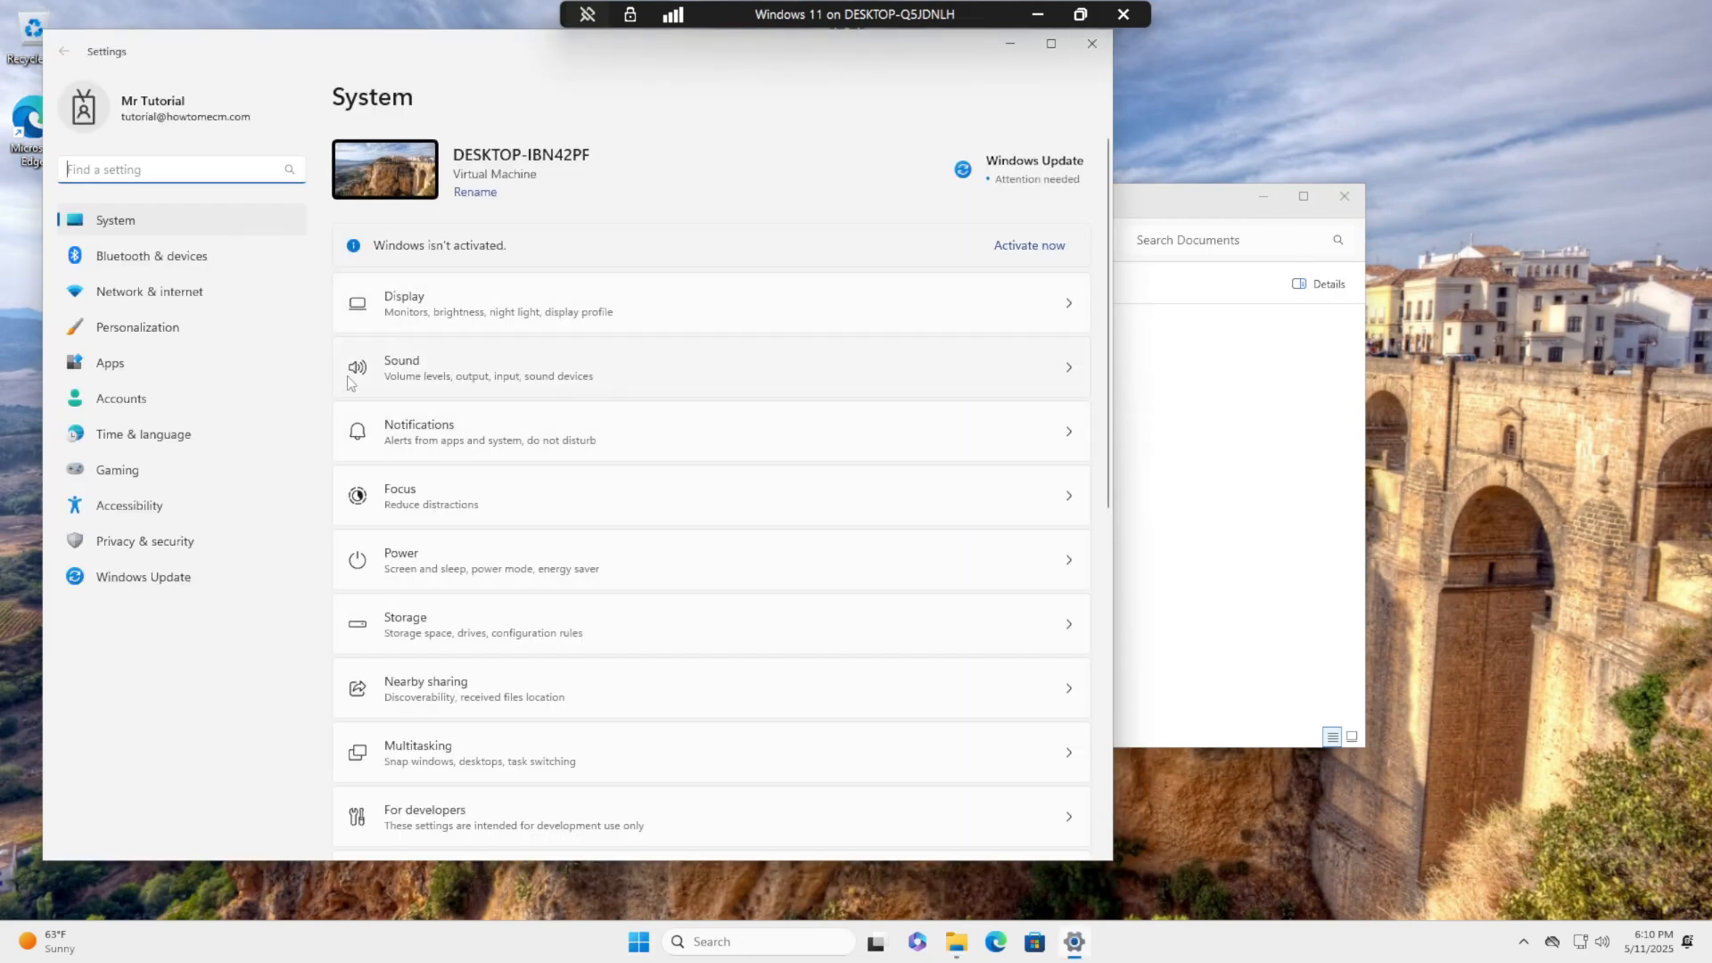
click(249, 394)
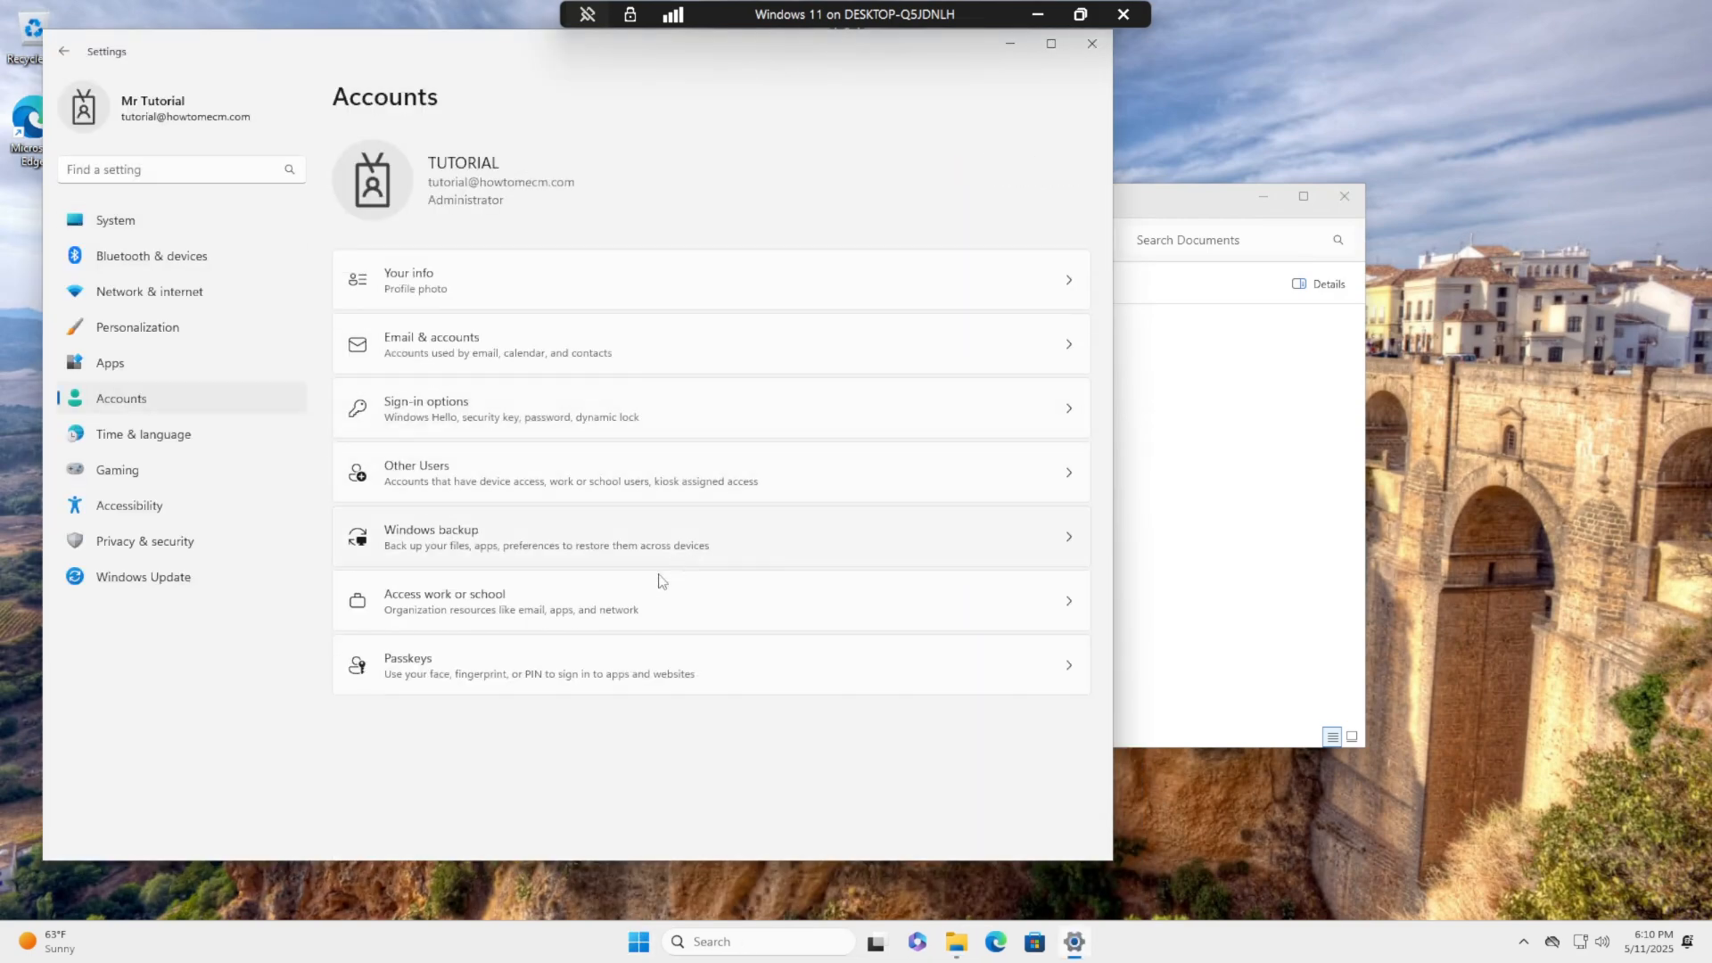
click(603, 600)
click(1068, 252)
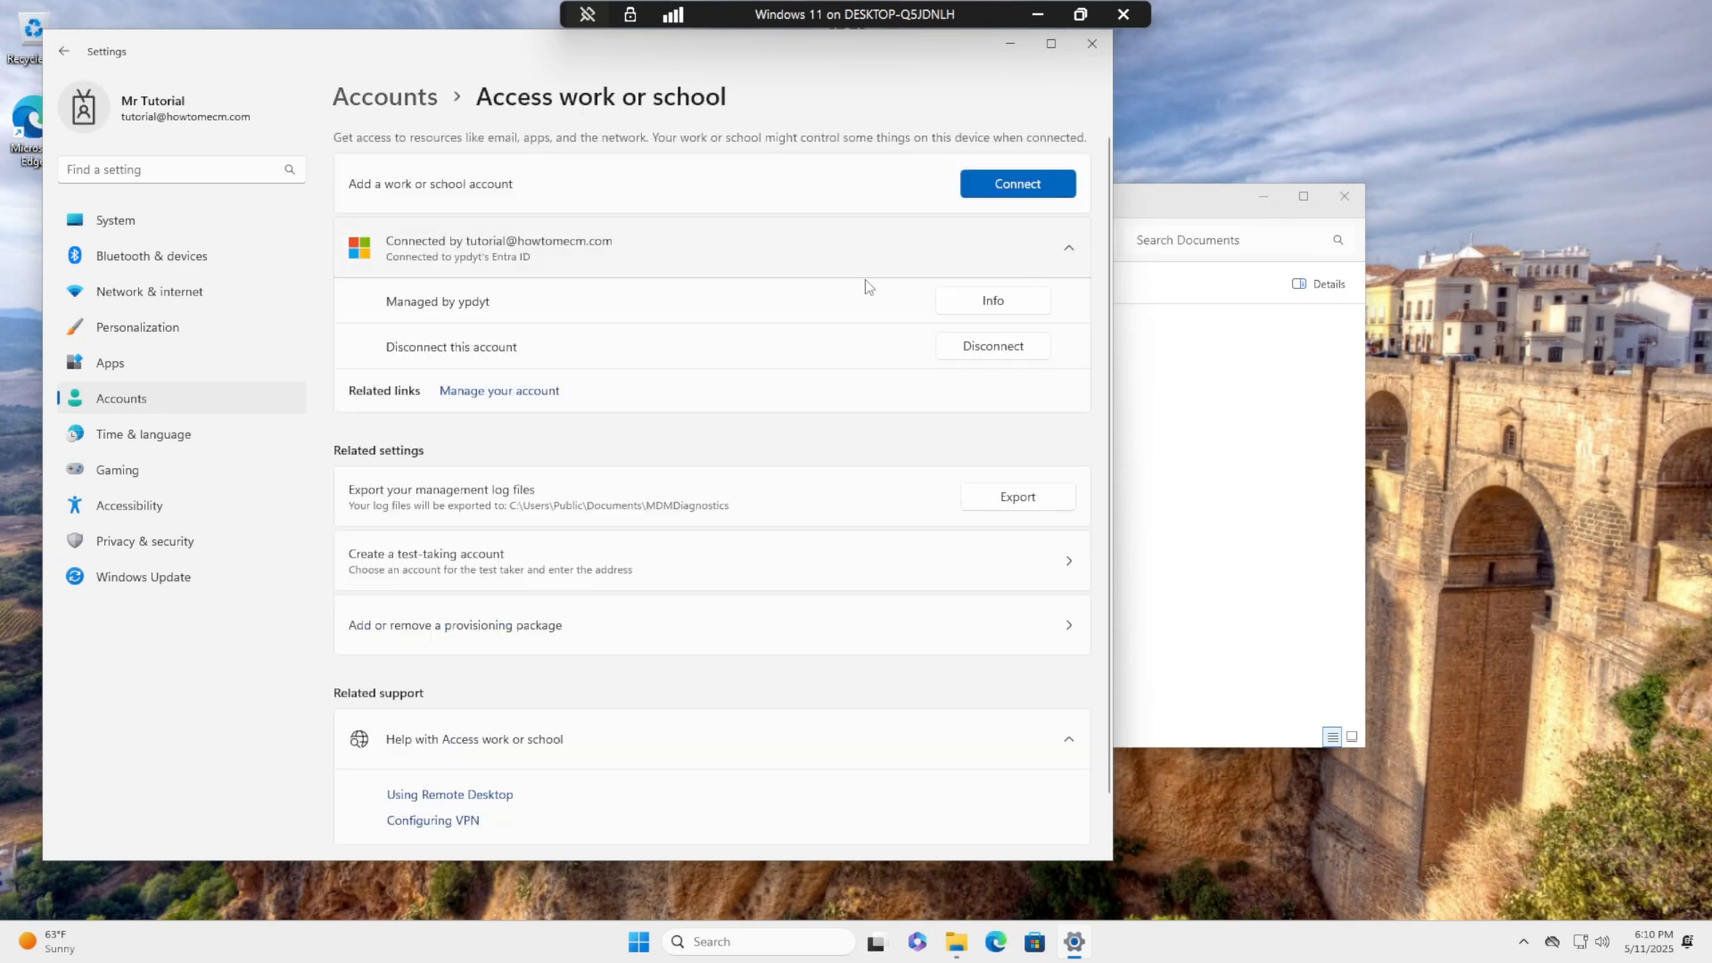
click(992, 301)
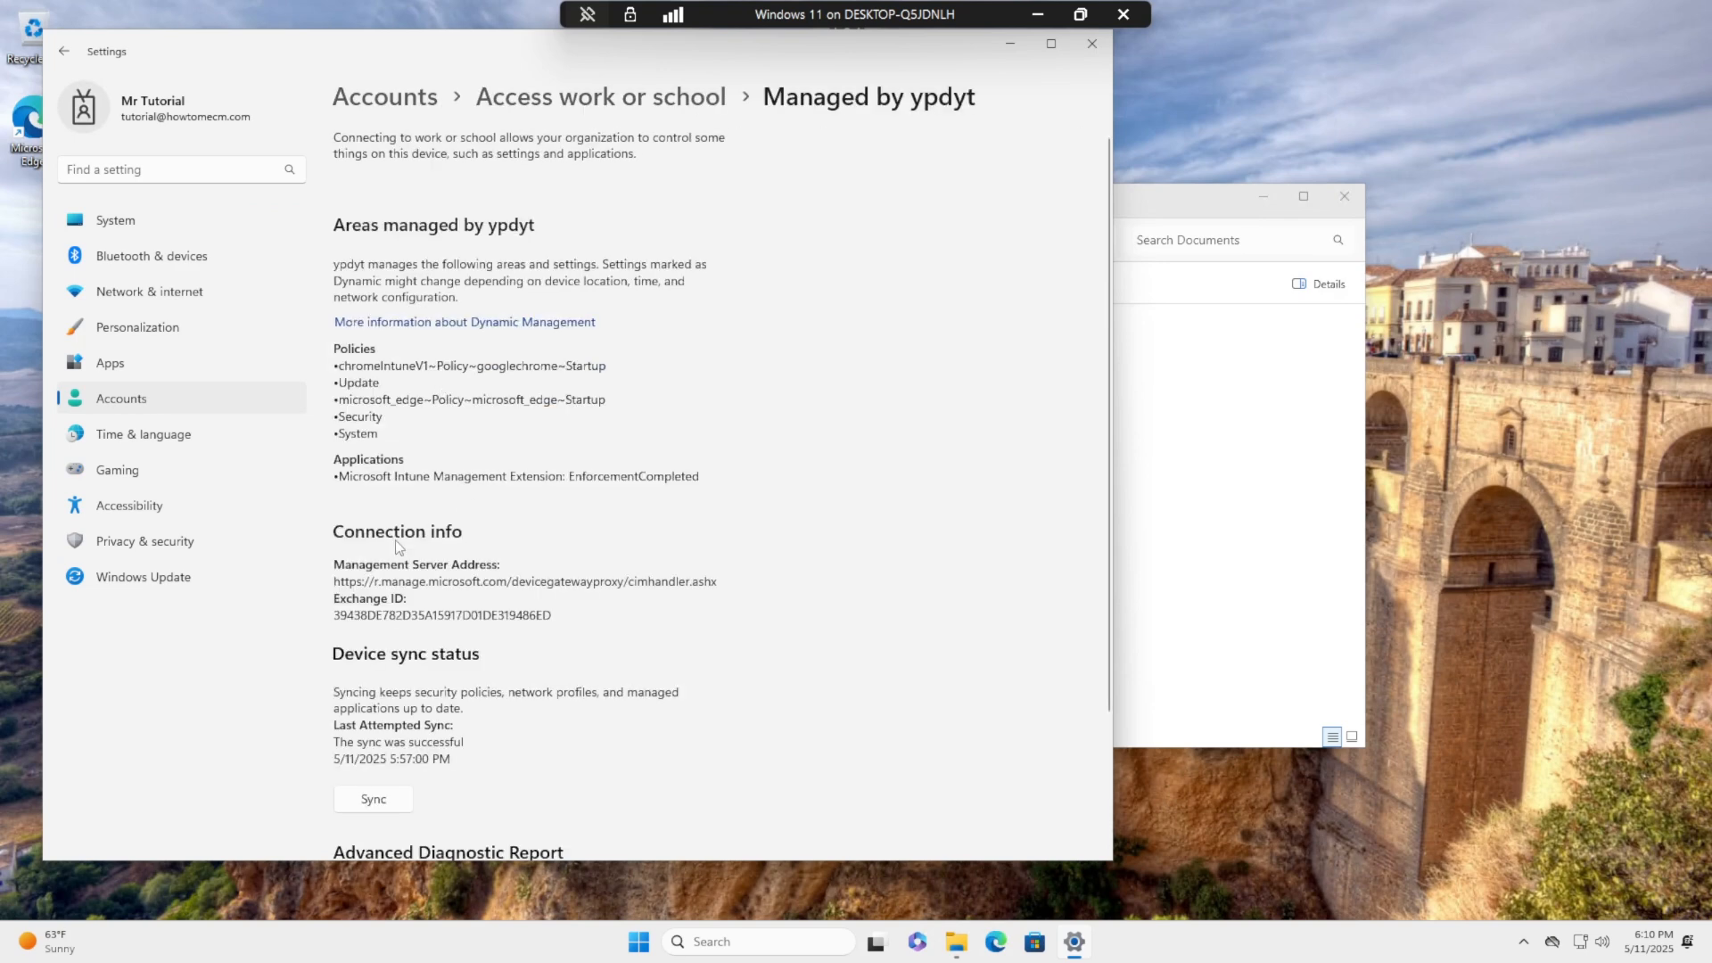
- Sync the device with the management server twice and review the chromeIntuneV1 policy entries
click(383, 806)
click(372, 801)
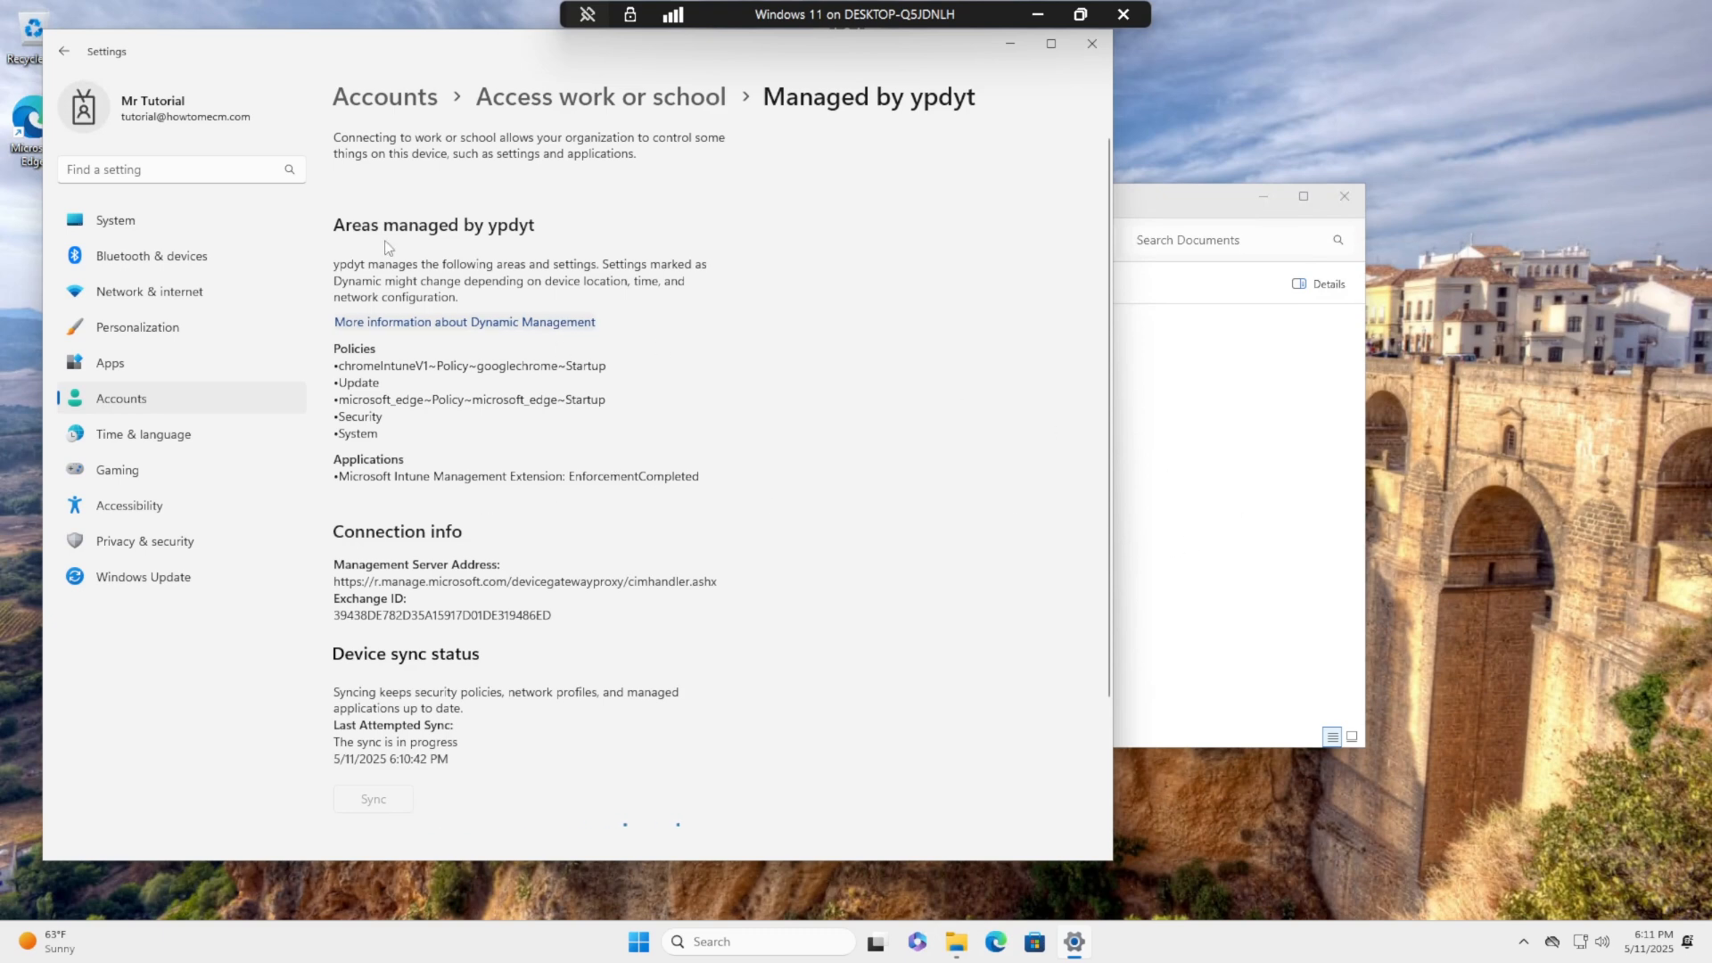
double_click(384, 366)
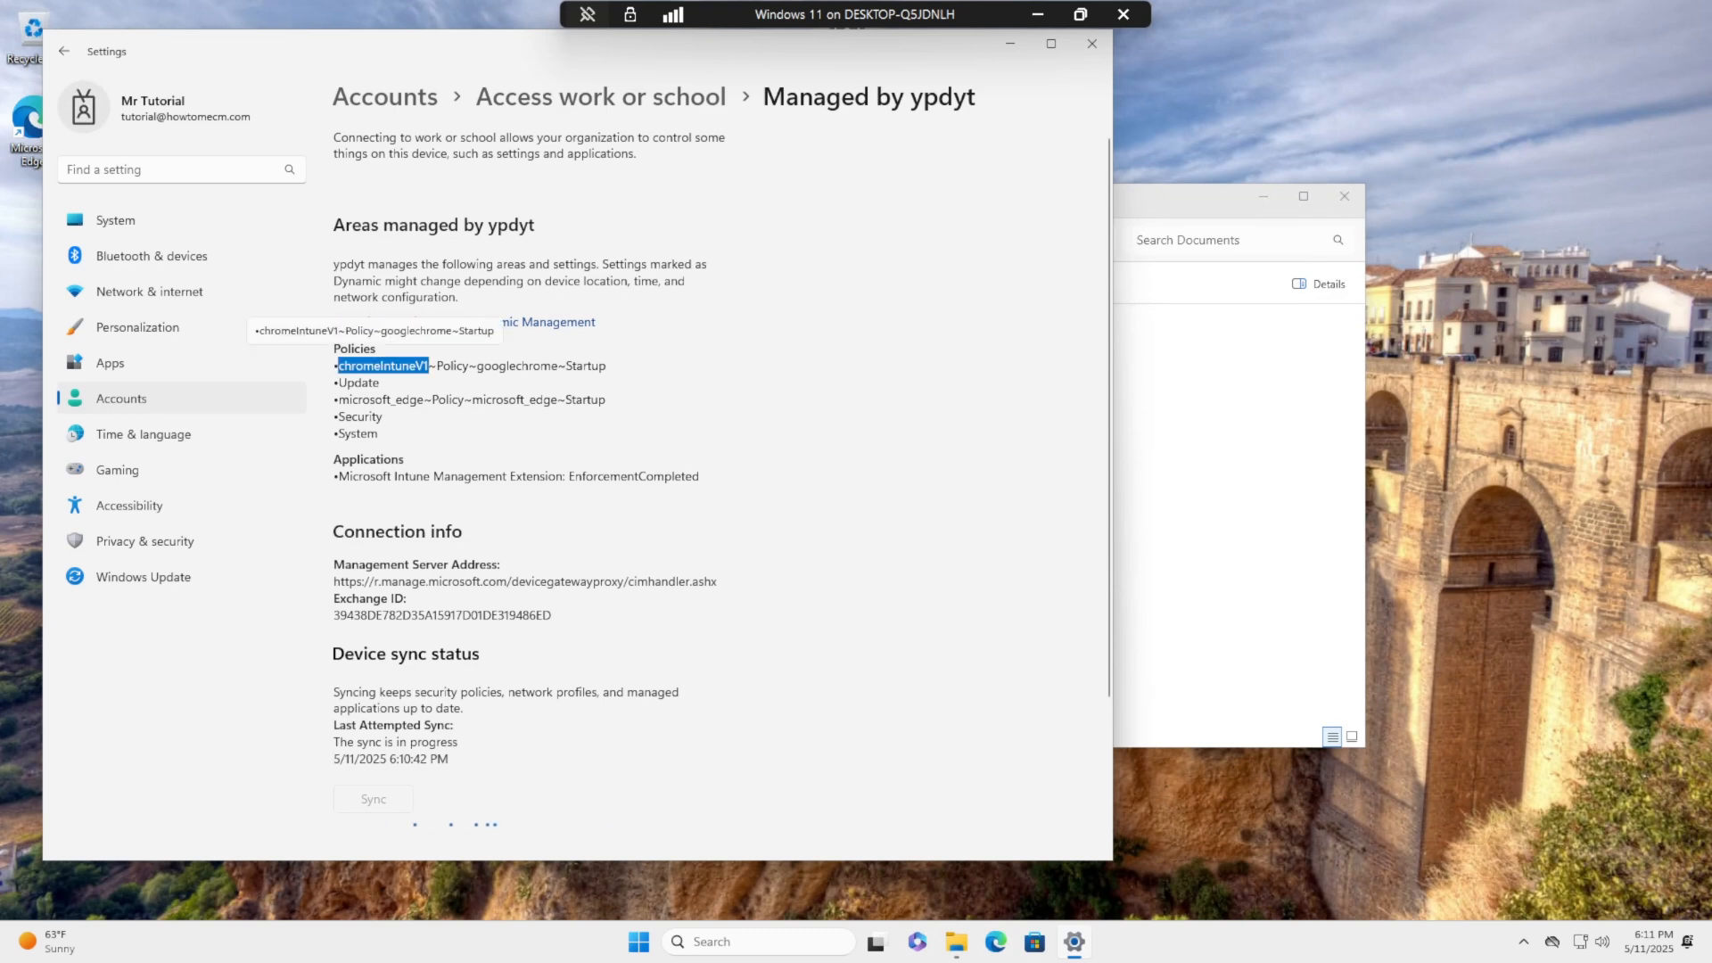
double_click(585, 366)
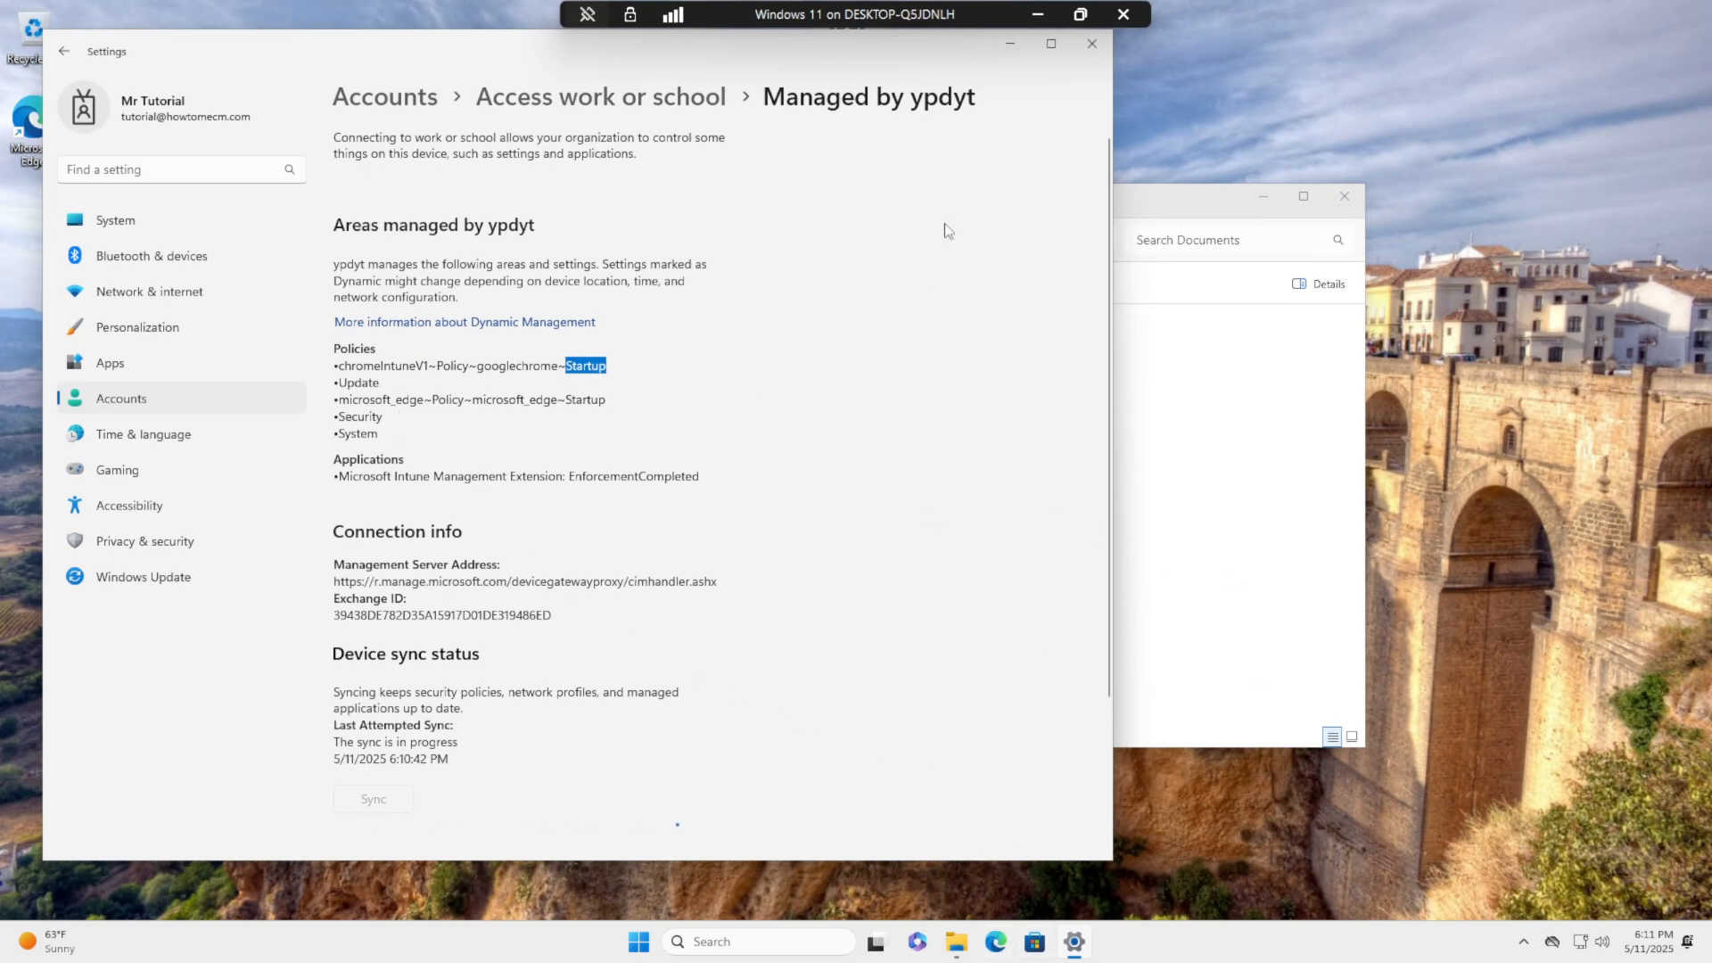
double_click(847, 20)
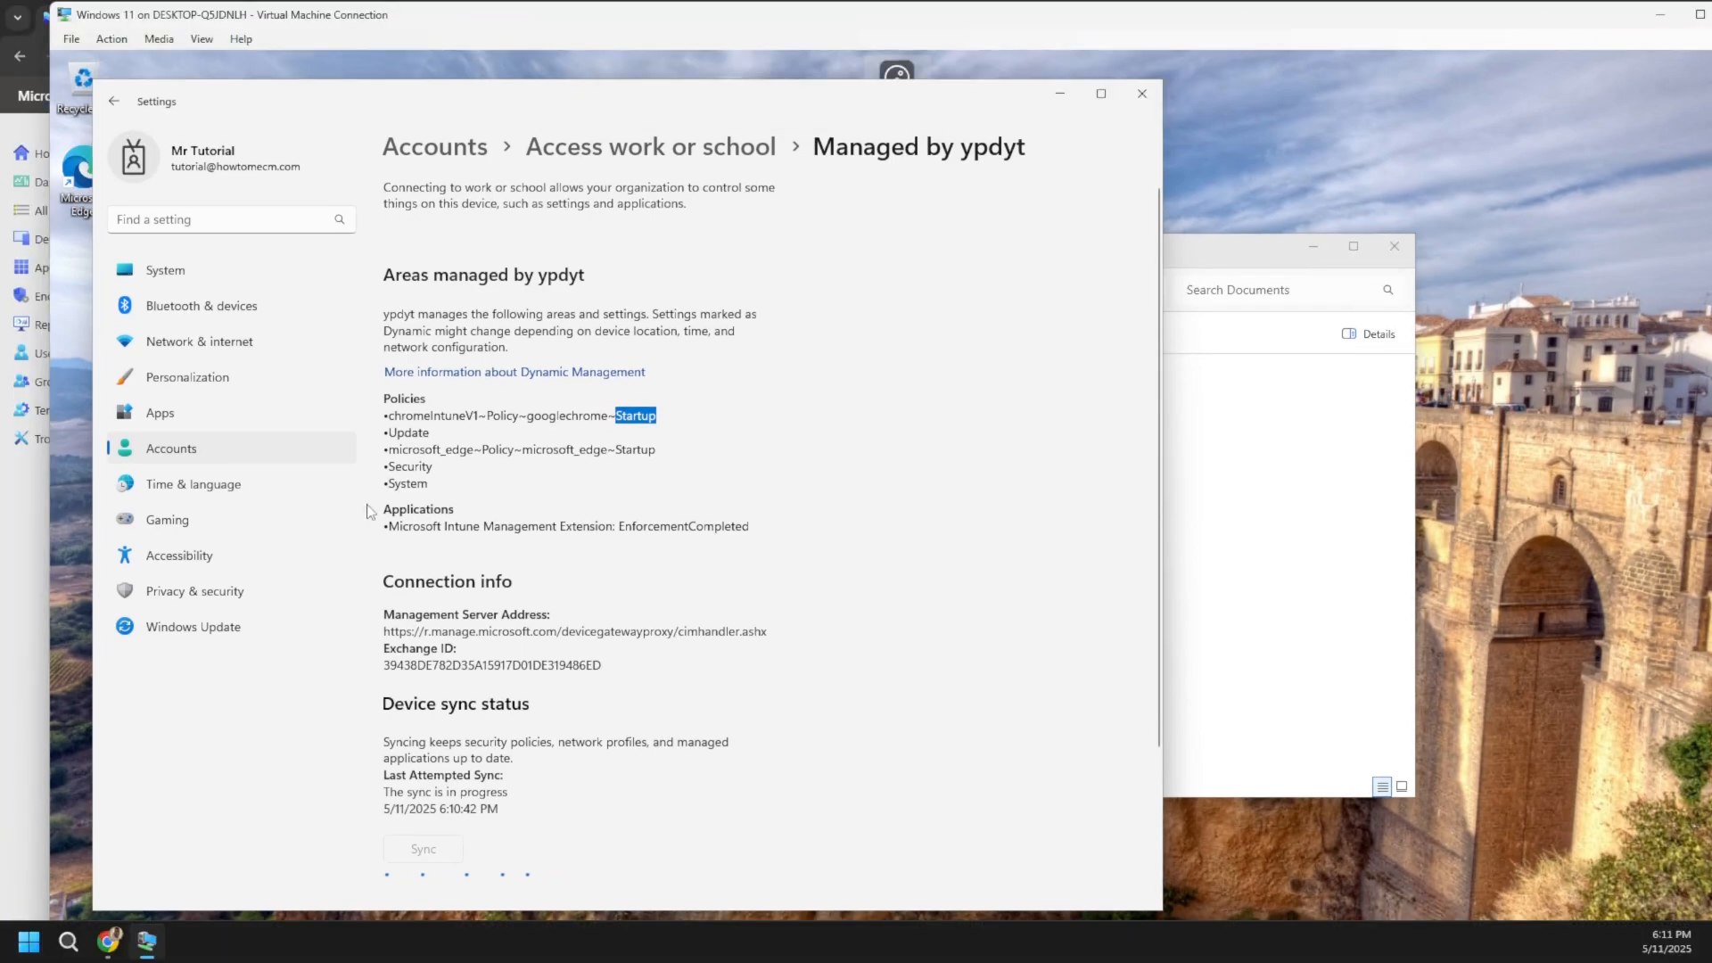
click(110, 942)
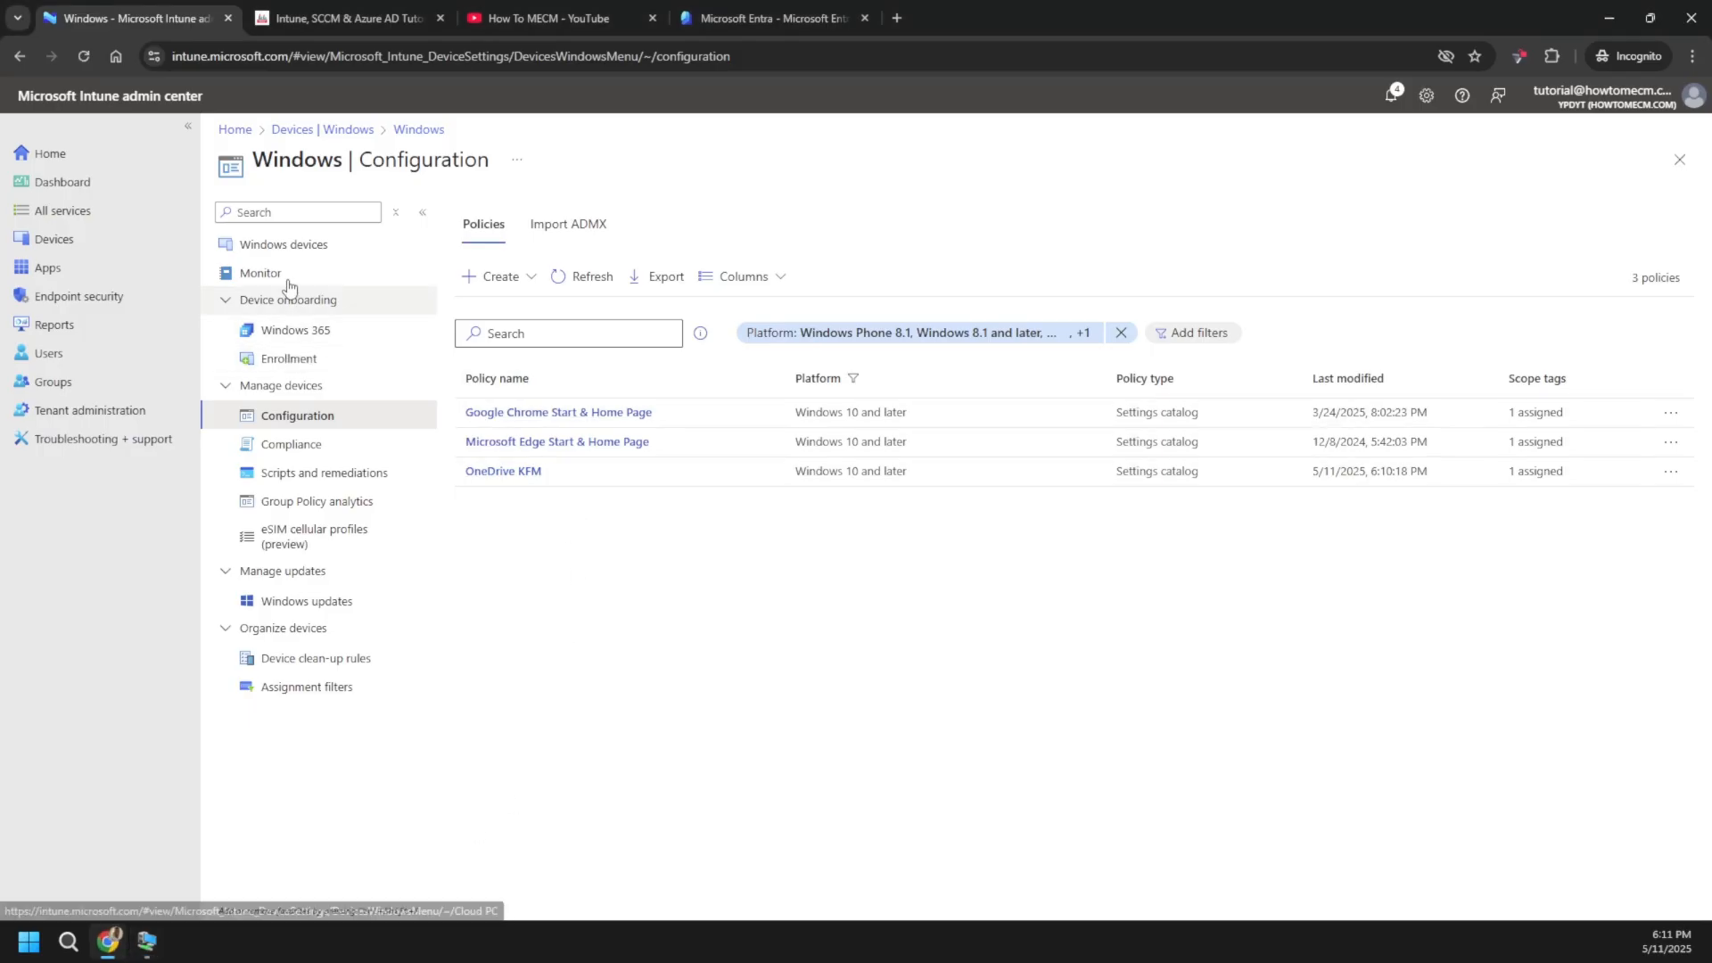
- Request and confirm a sync for DESKTOP-IBN42PF from Intune's Windows devices list
click(278, 245)
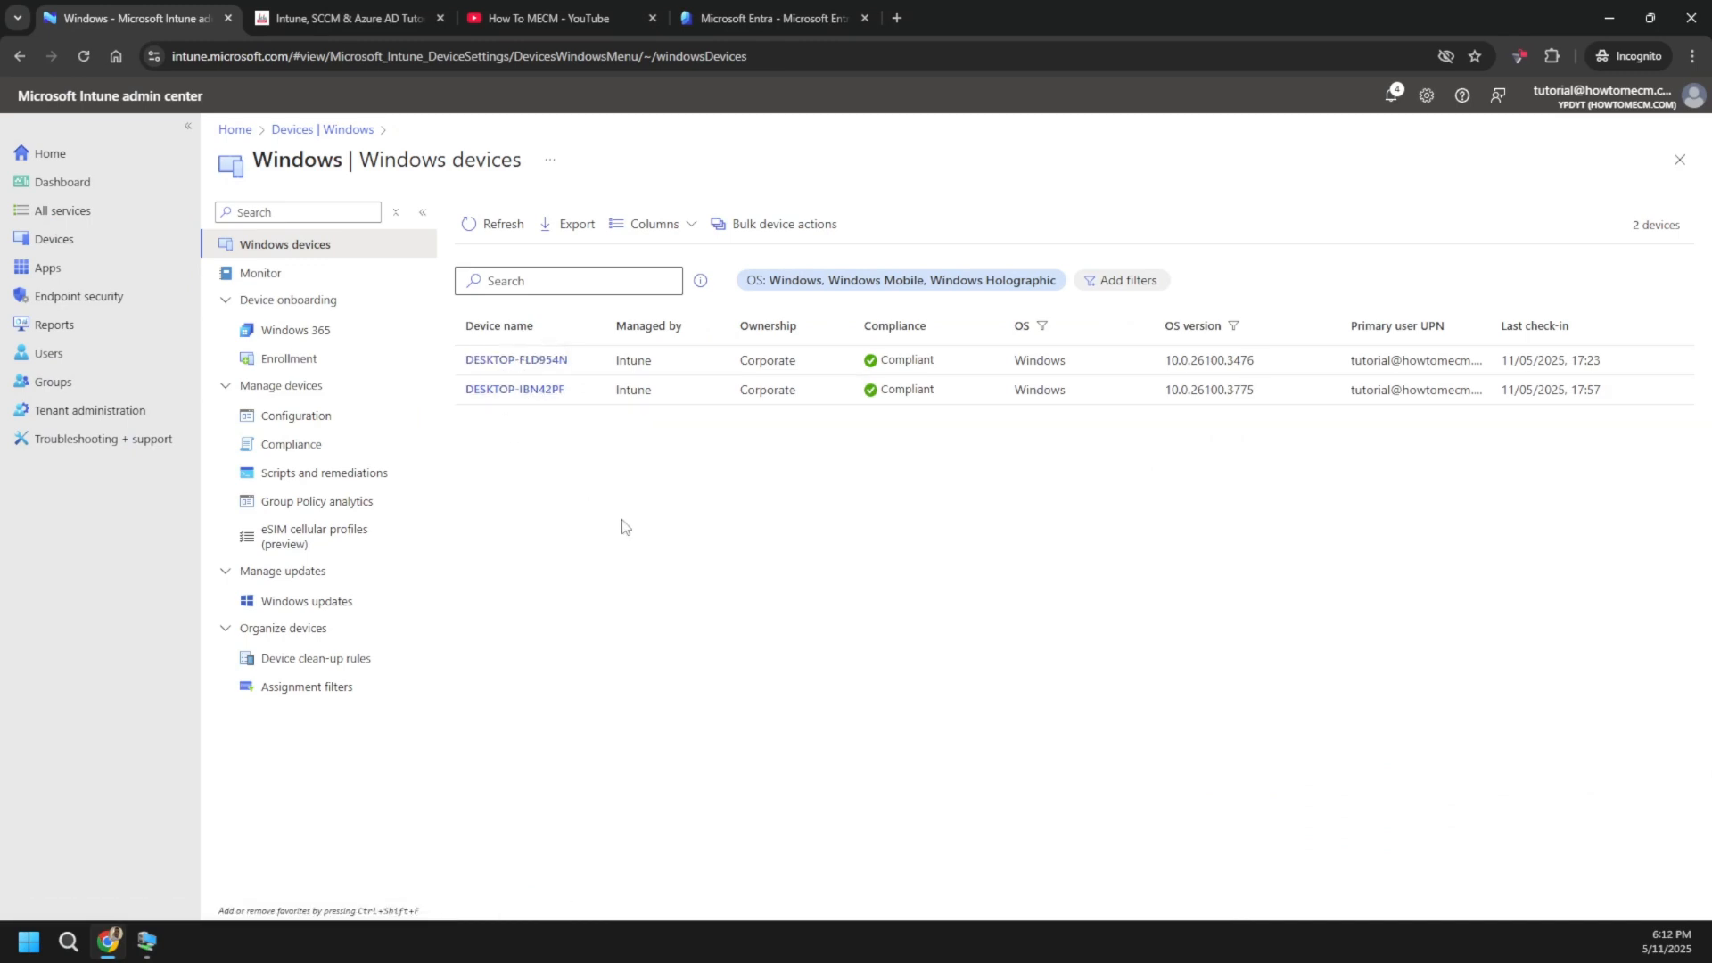
click(530, 392)
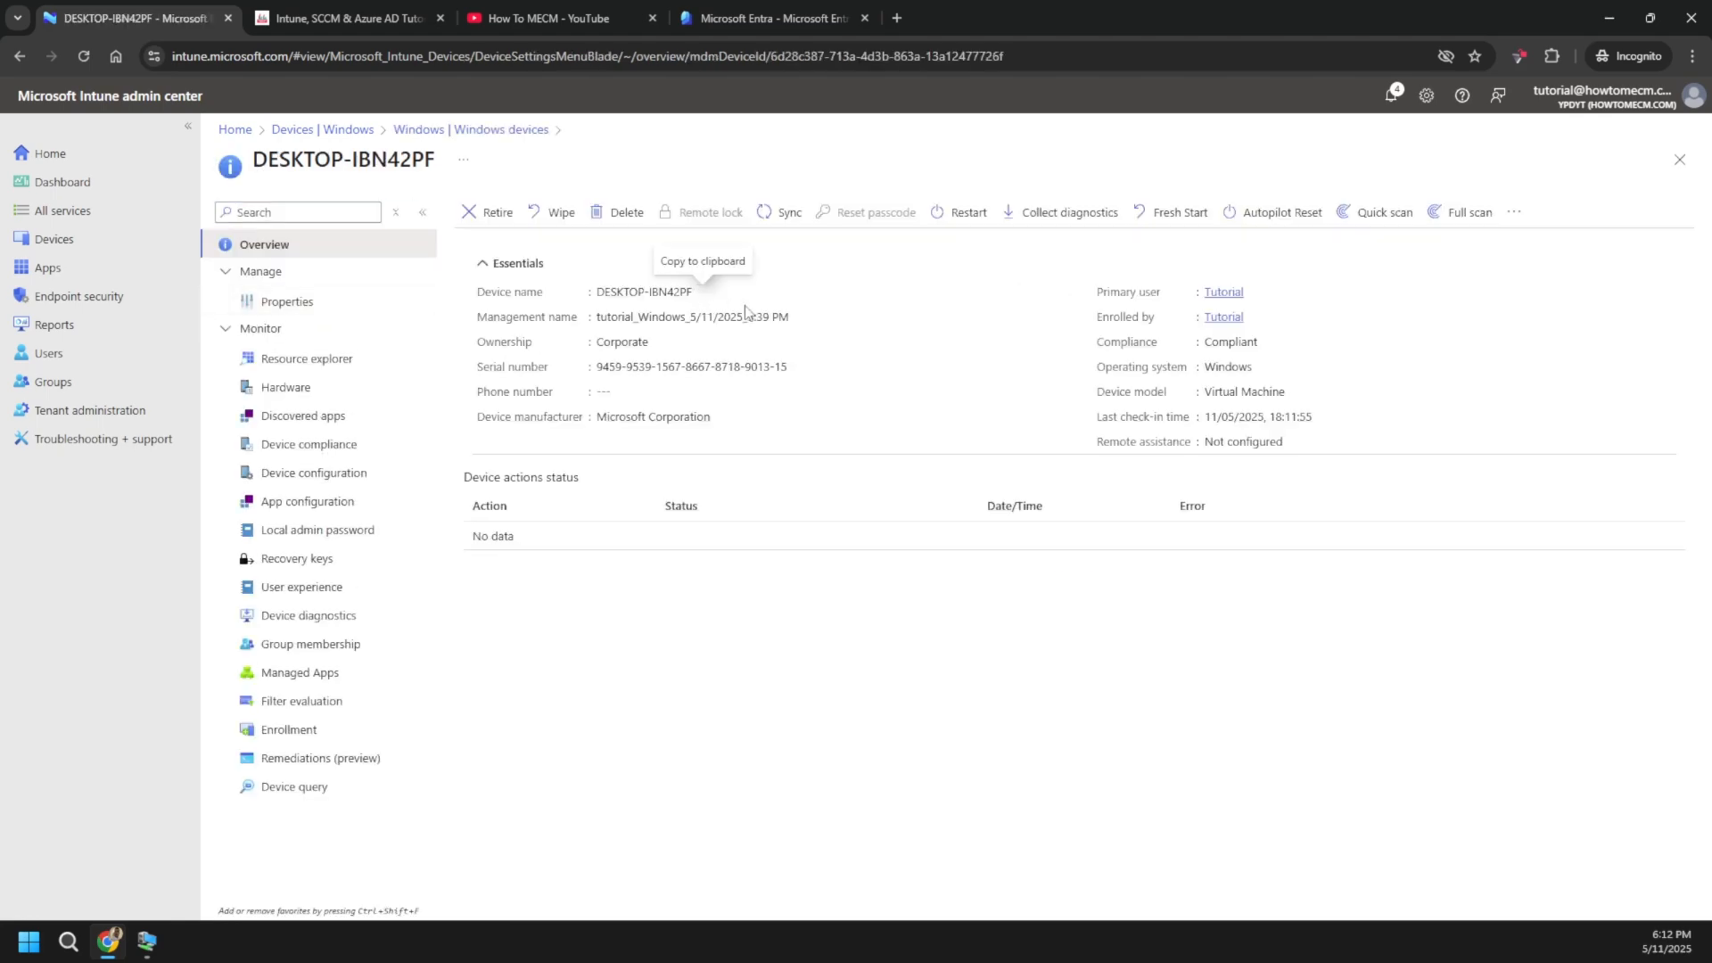
click(785, 213)
click(487, 327)
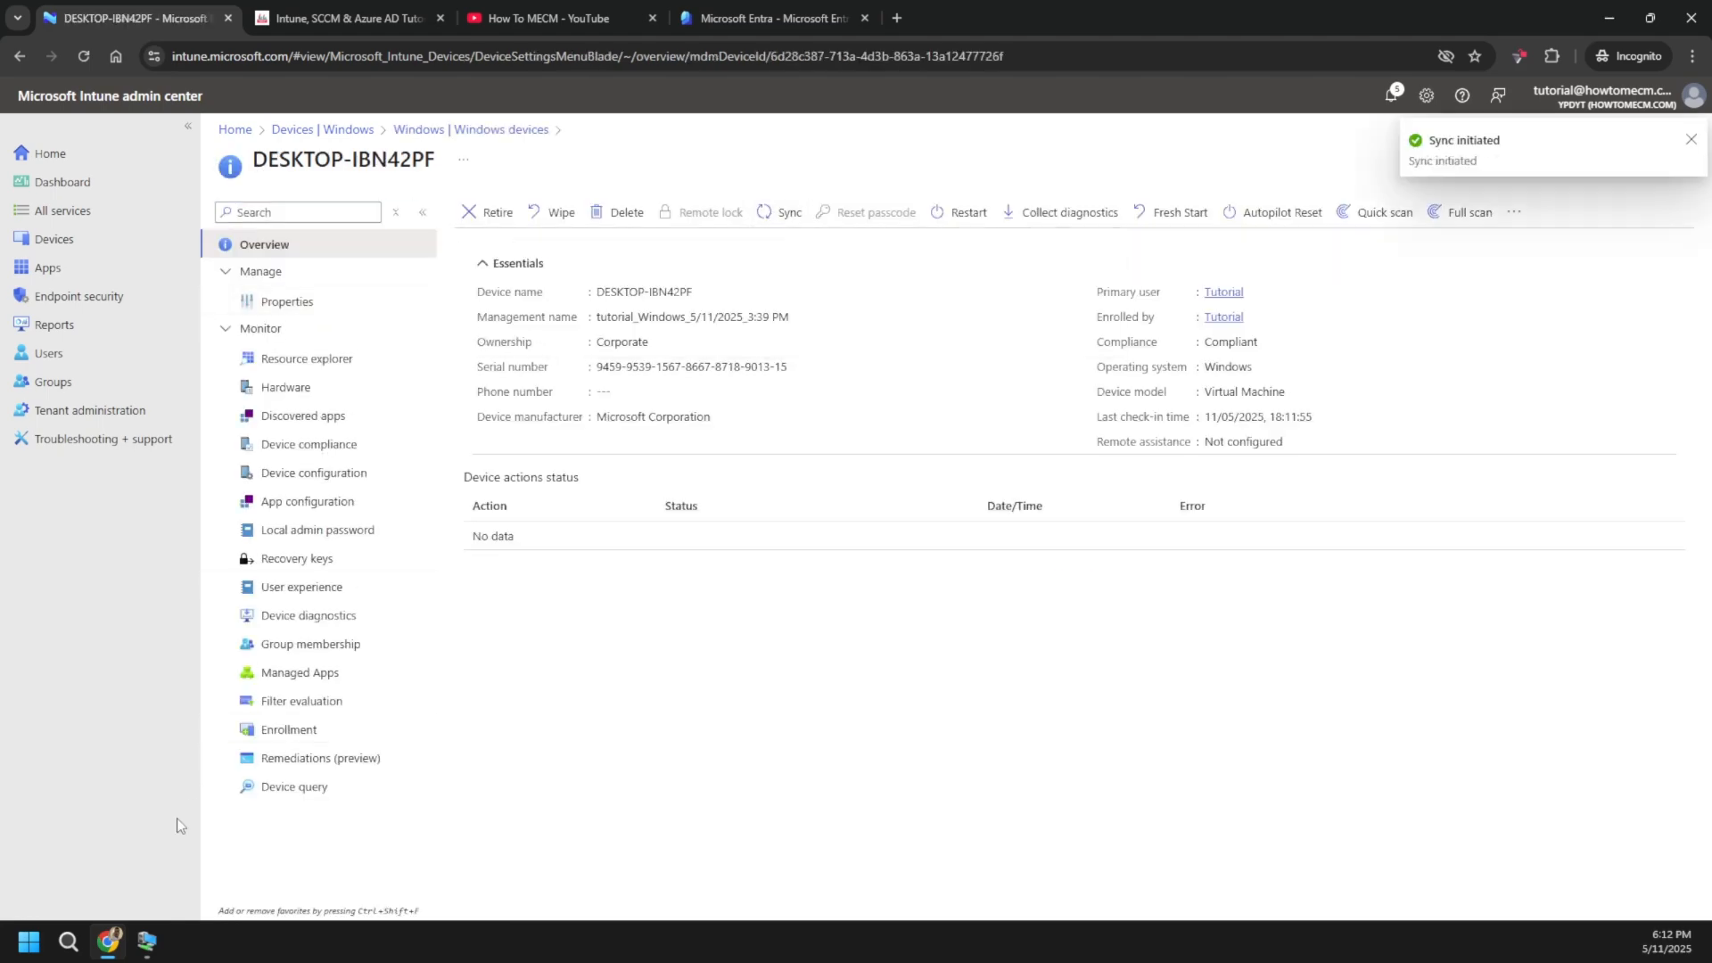
click(147, 941)
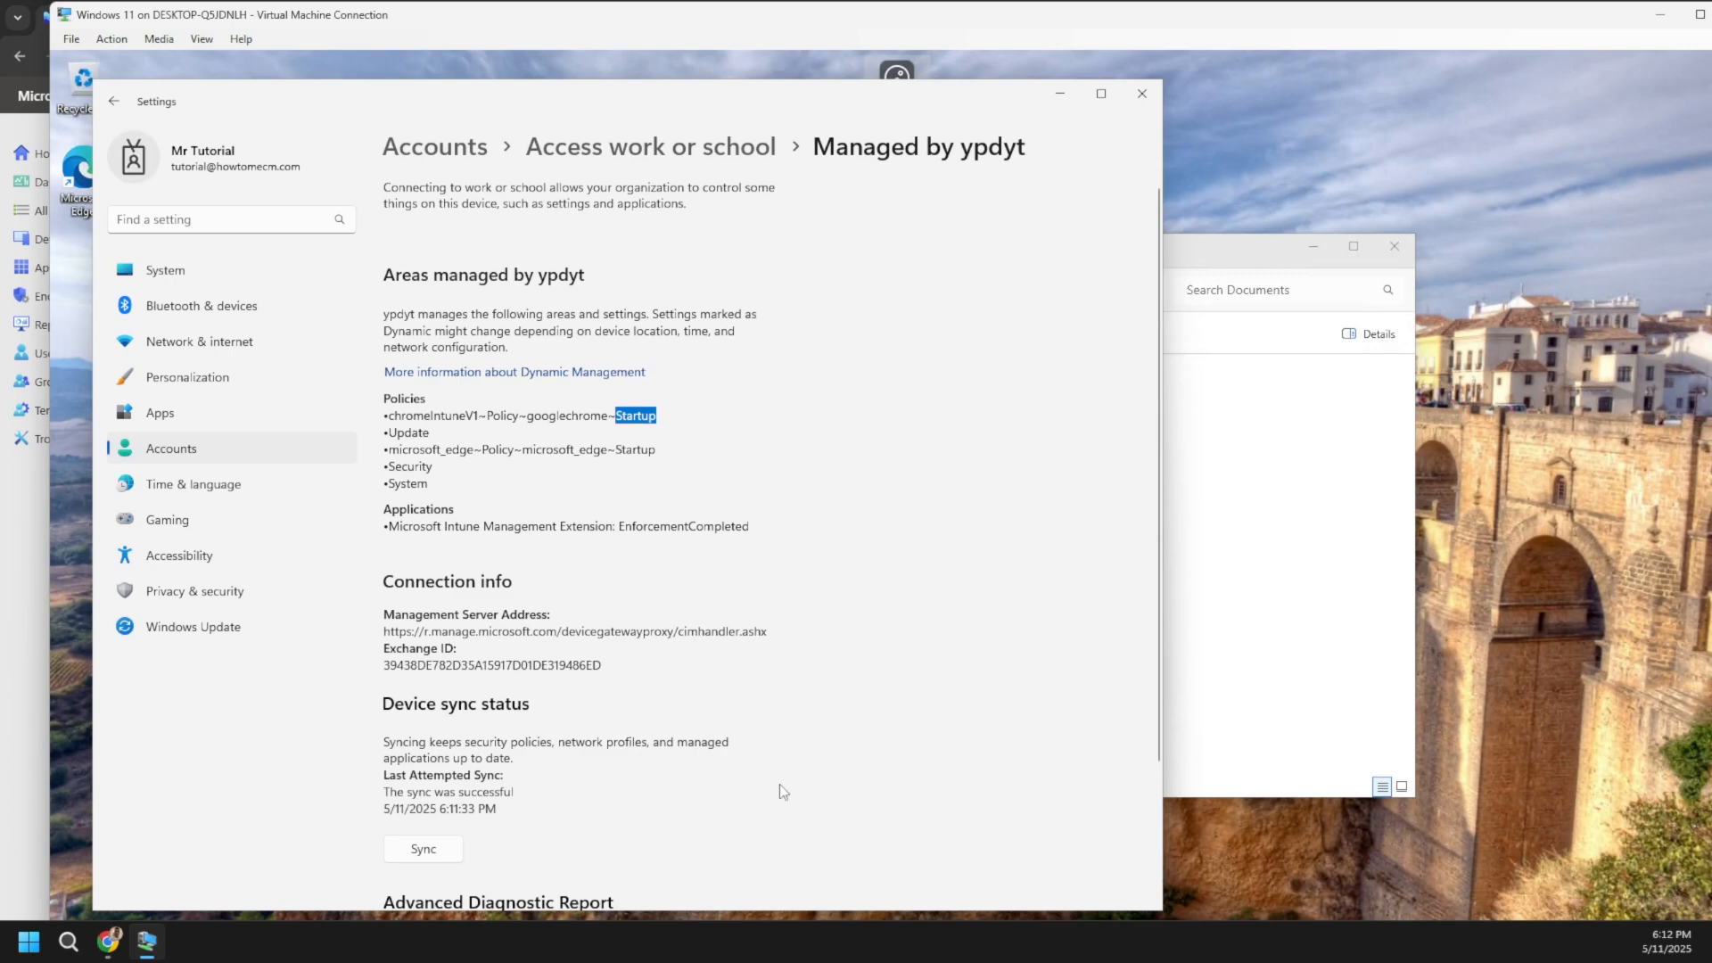
- Maximize Settings and reopen the work account's management Info page
double_click(939, 101)
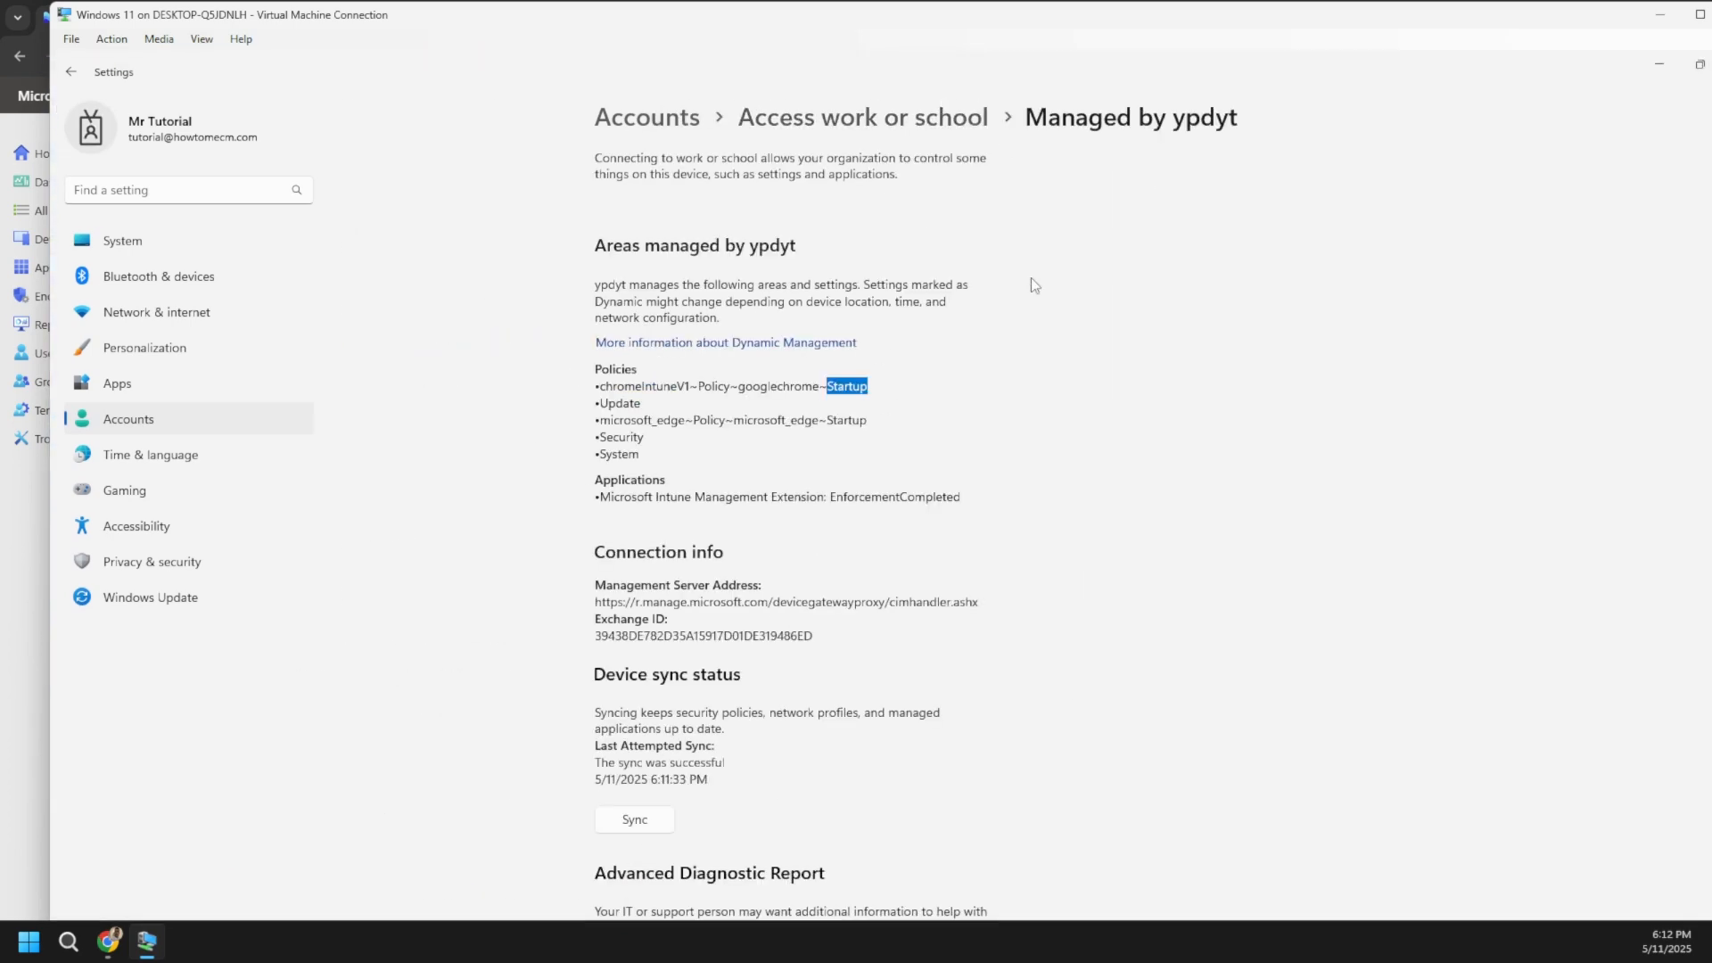
click(959, 120)
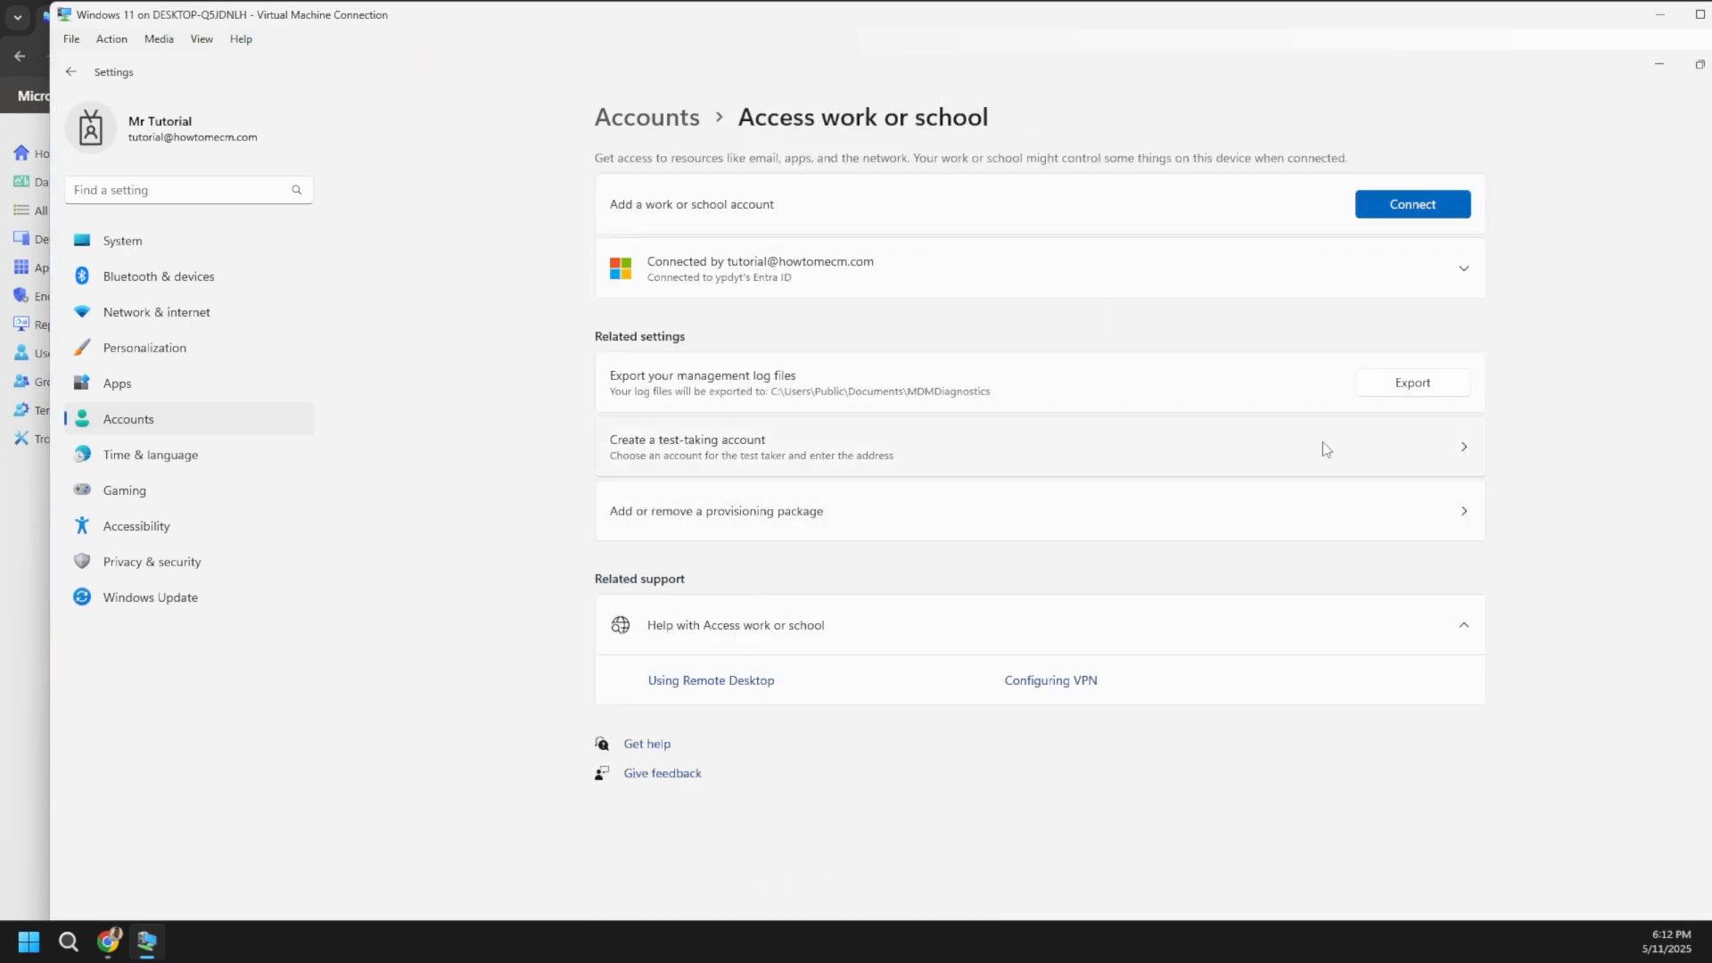
click(1467, 267)
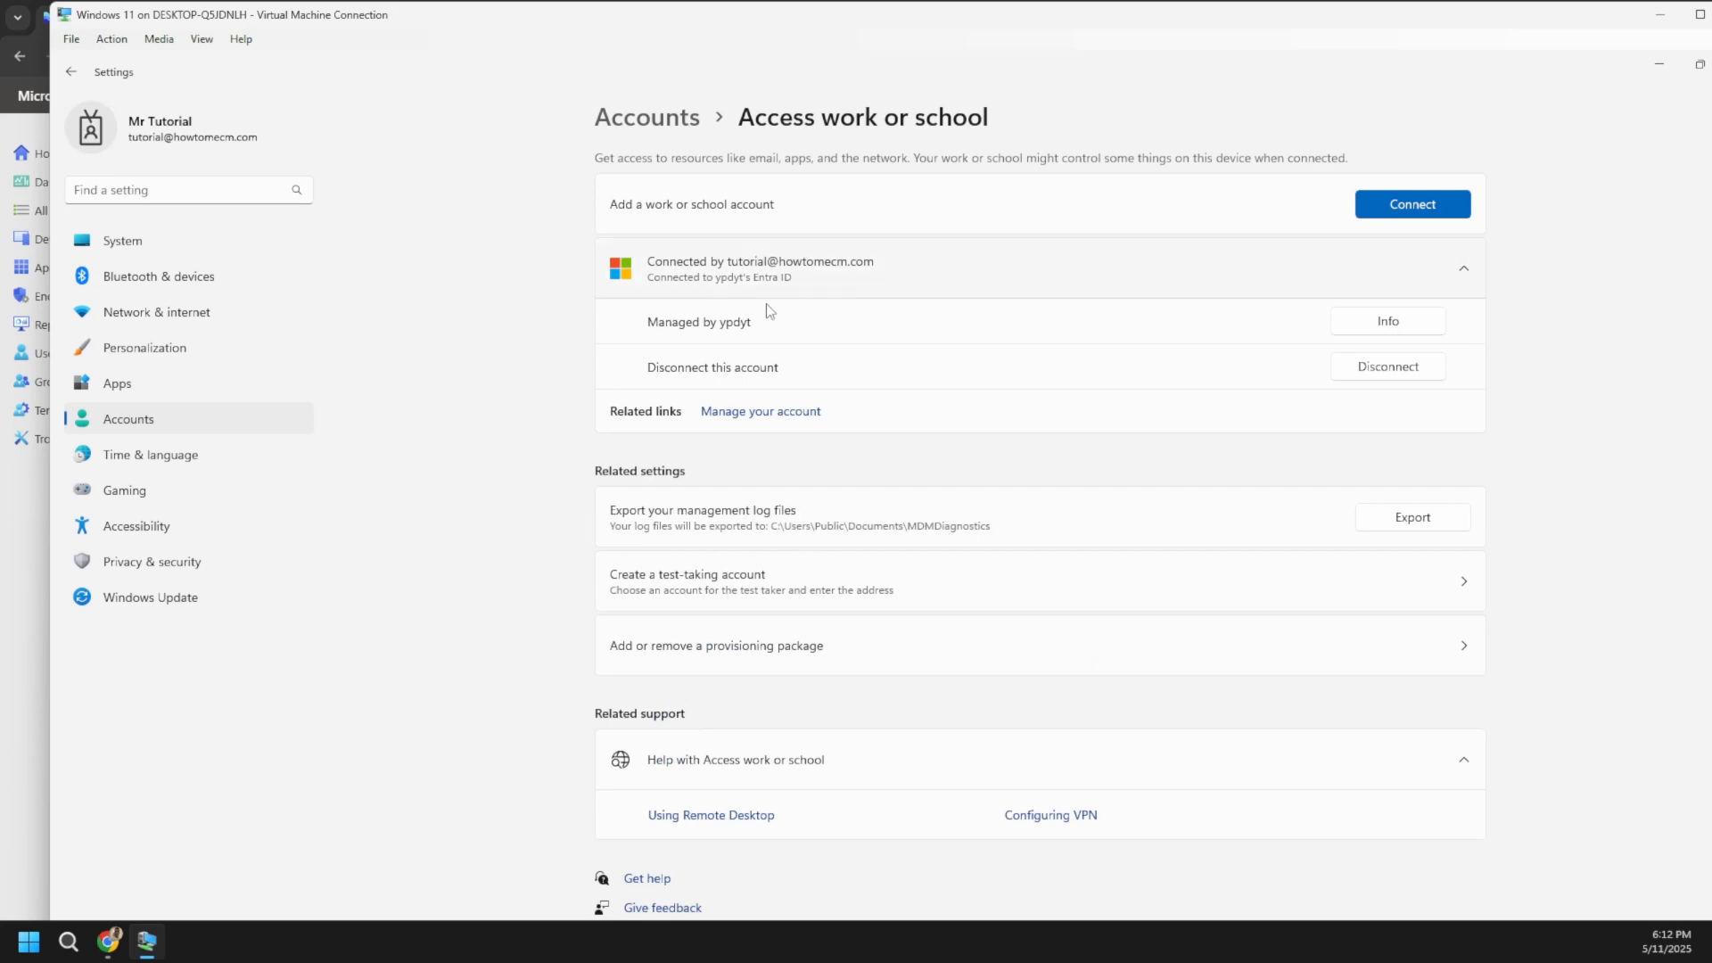
click(1377, 325)
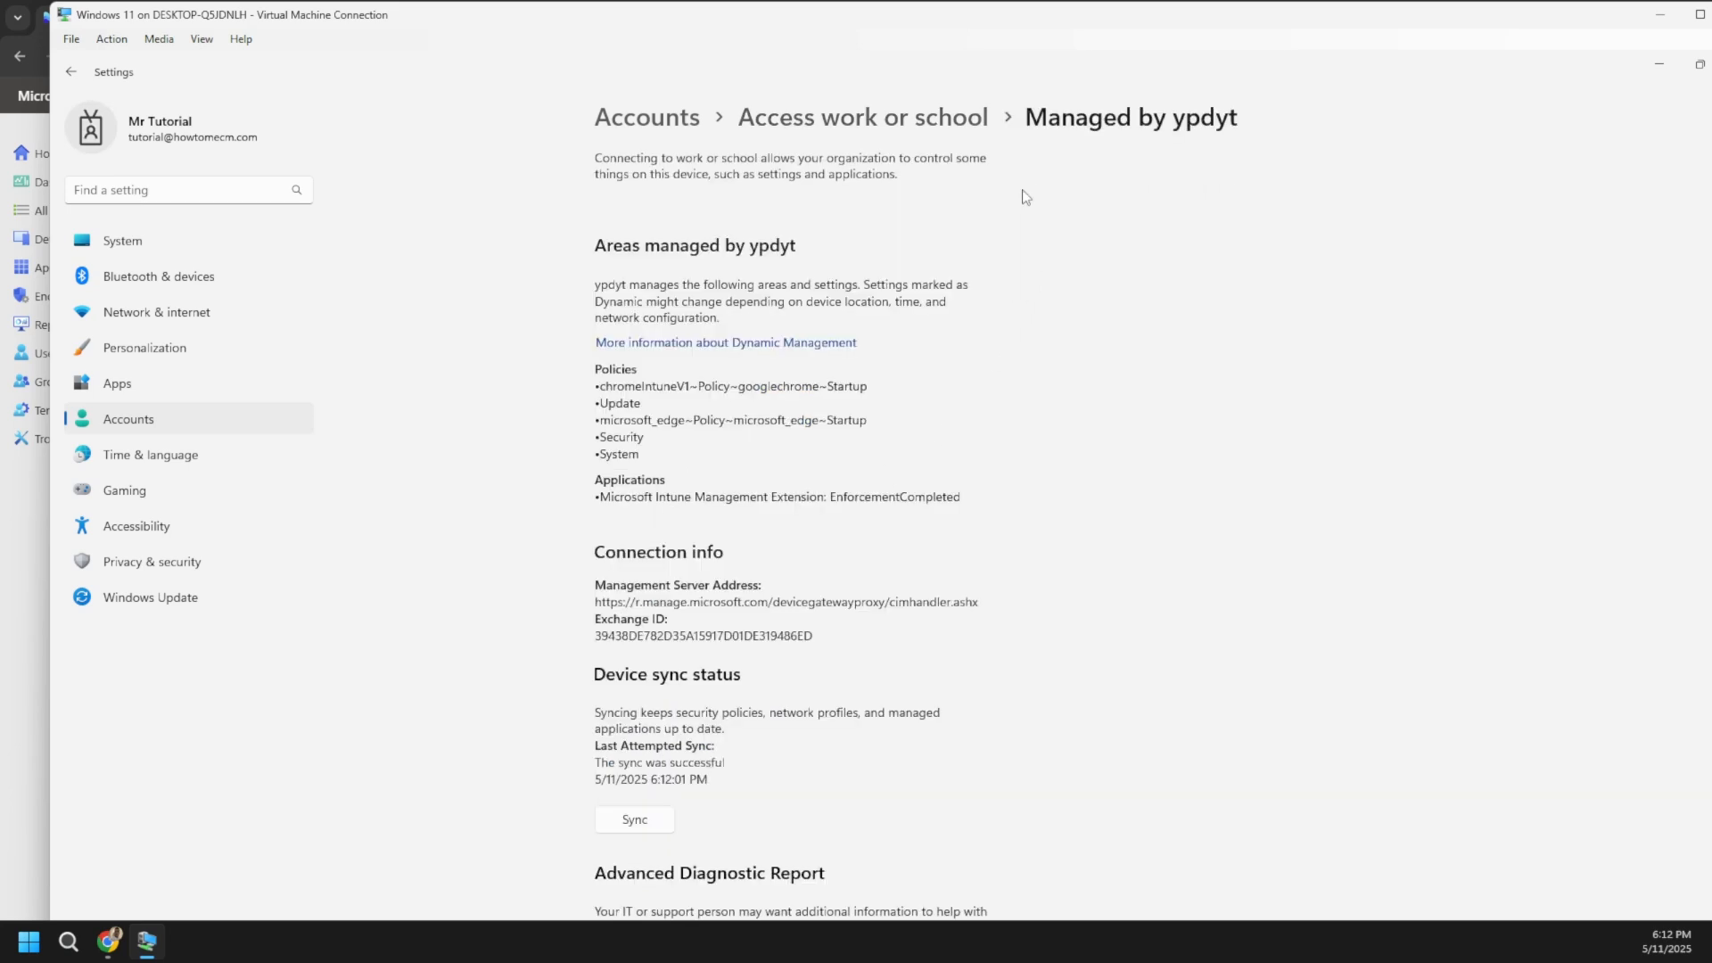
- Confirm OneDrive is still not signed in and start another device sync
double_click(928, 16)
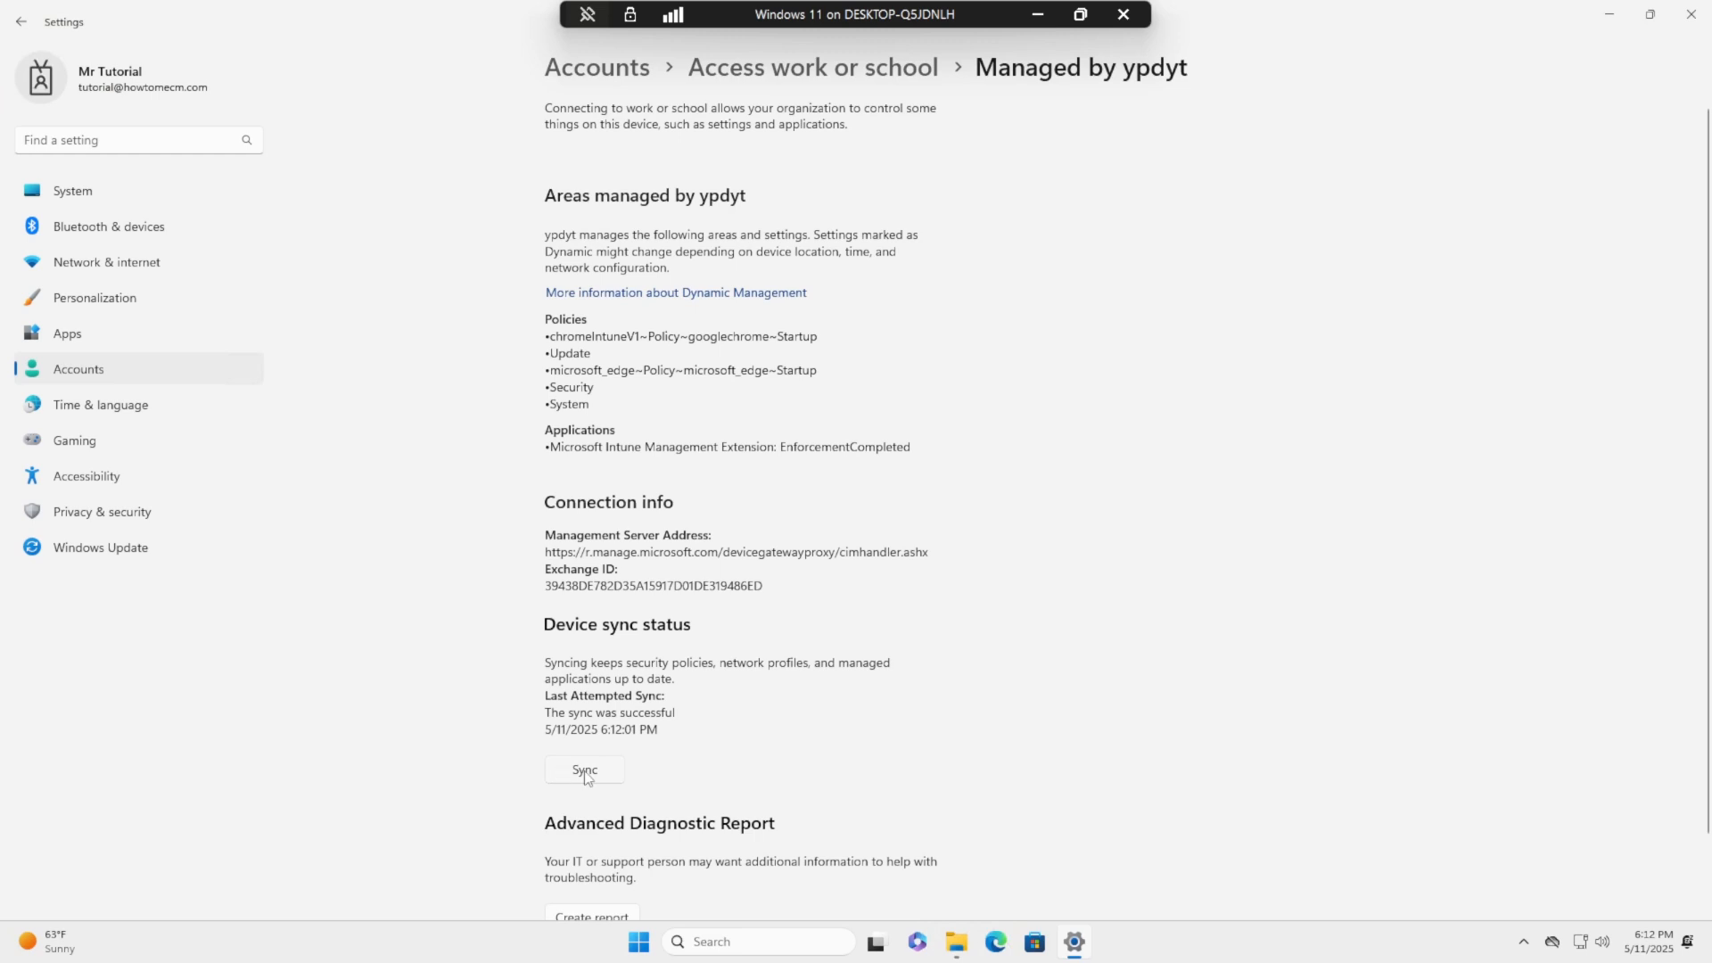
click(1554, 944)
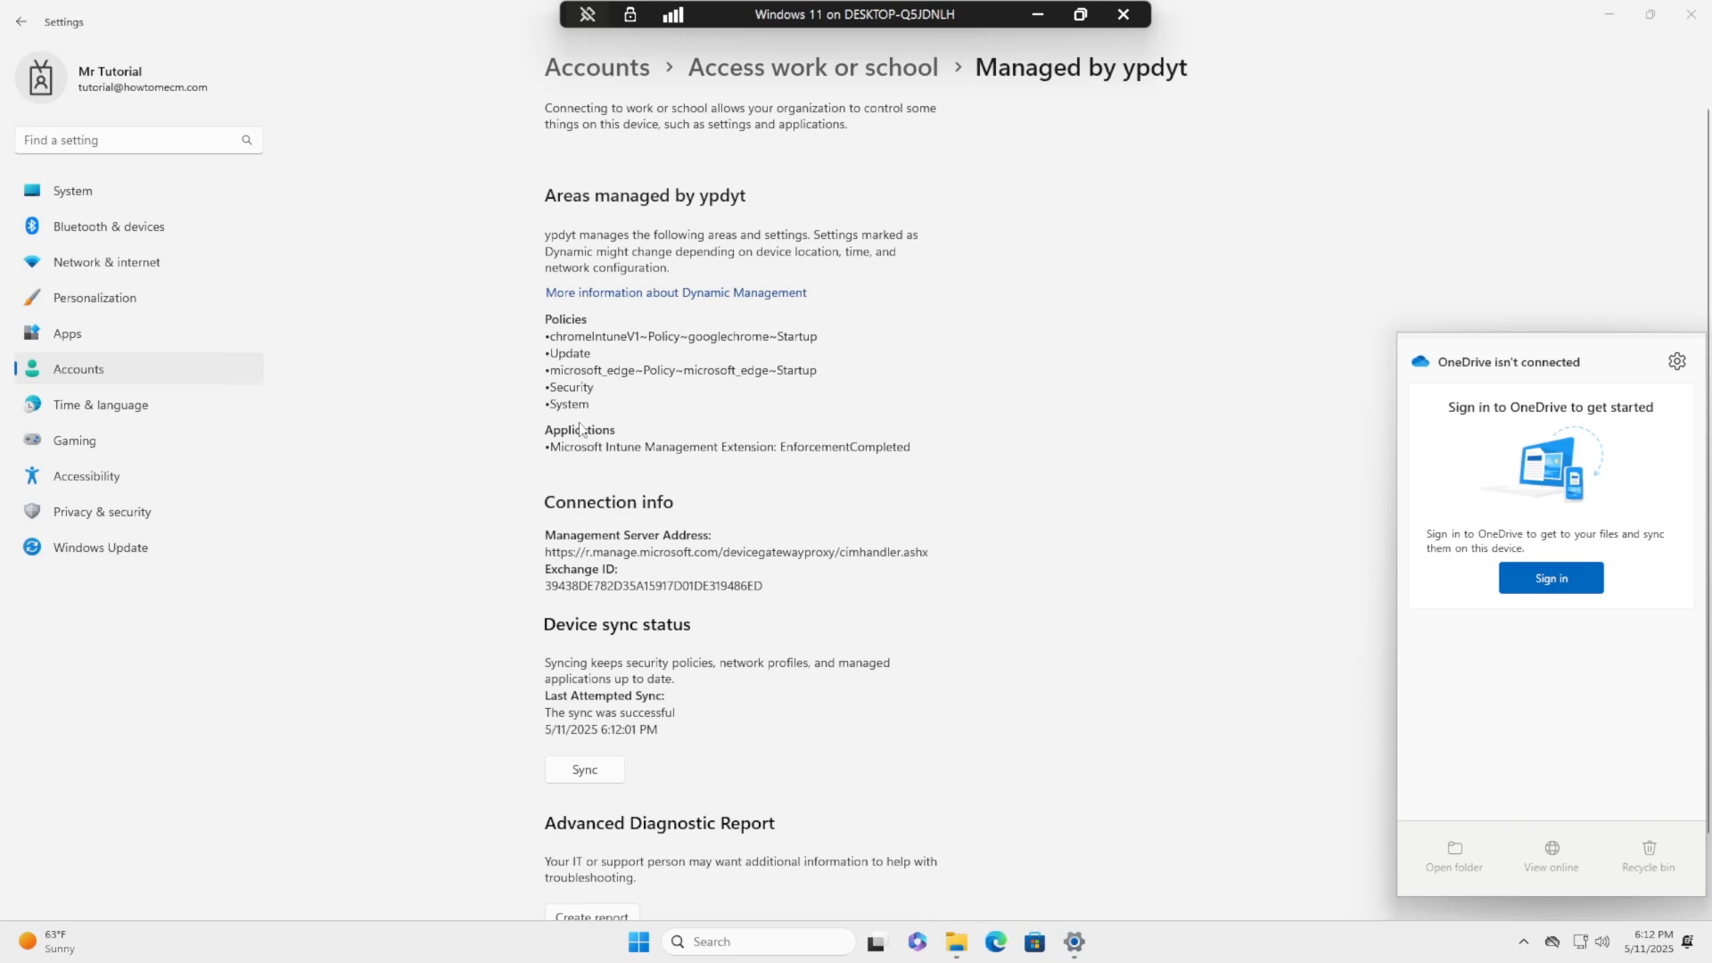
drag(549, 336, 817, 337)
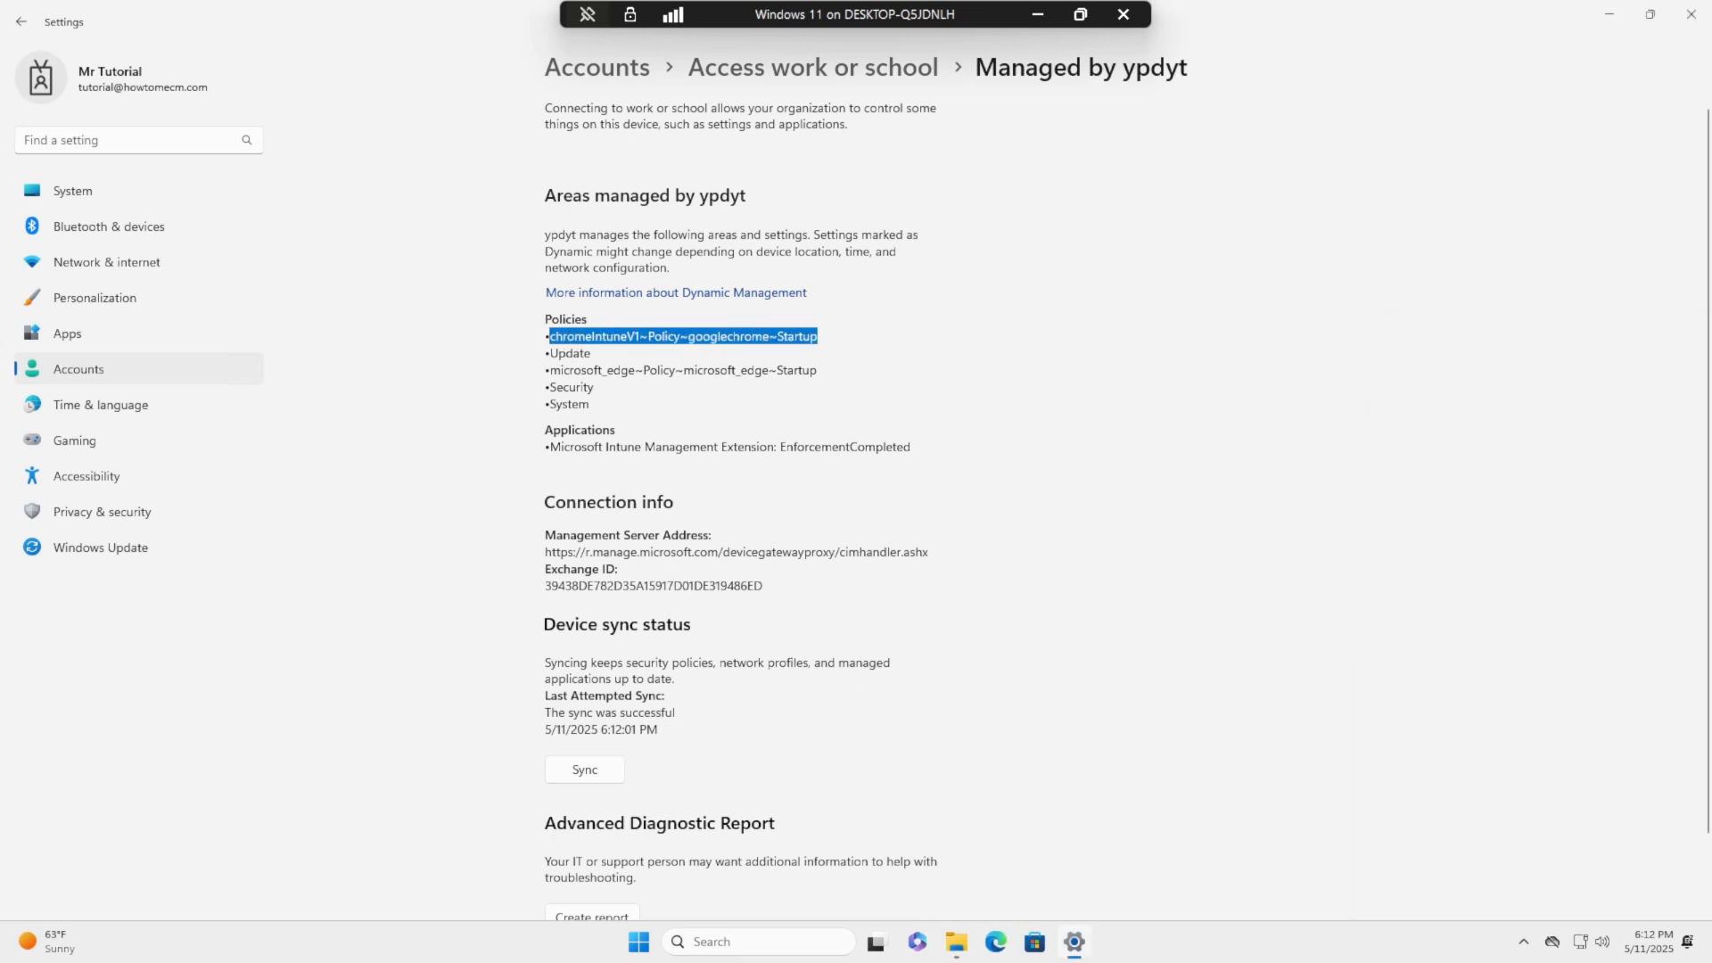
click(1553, 947)
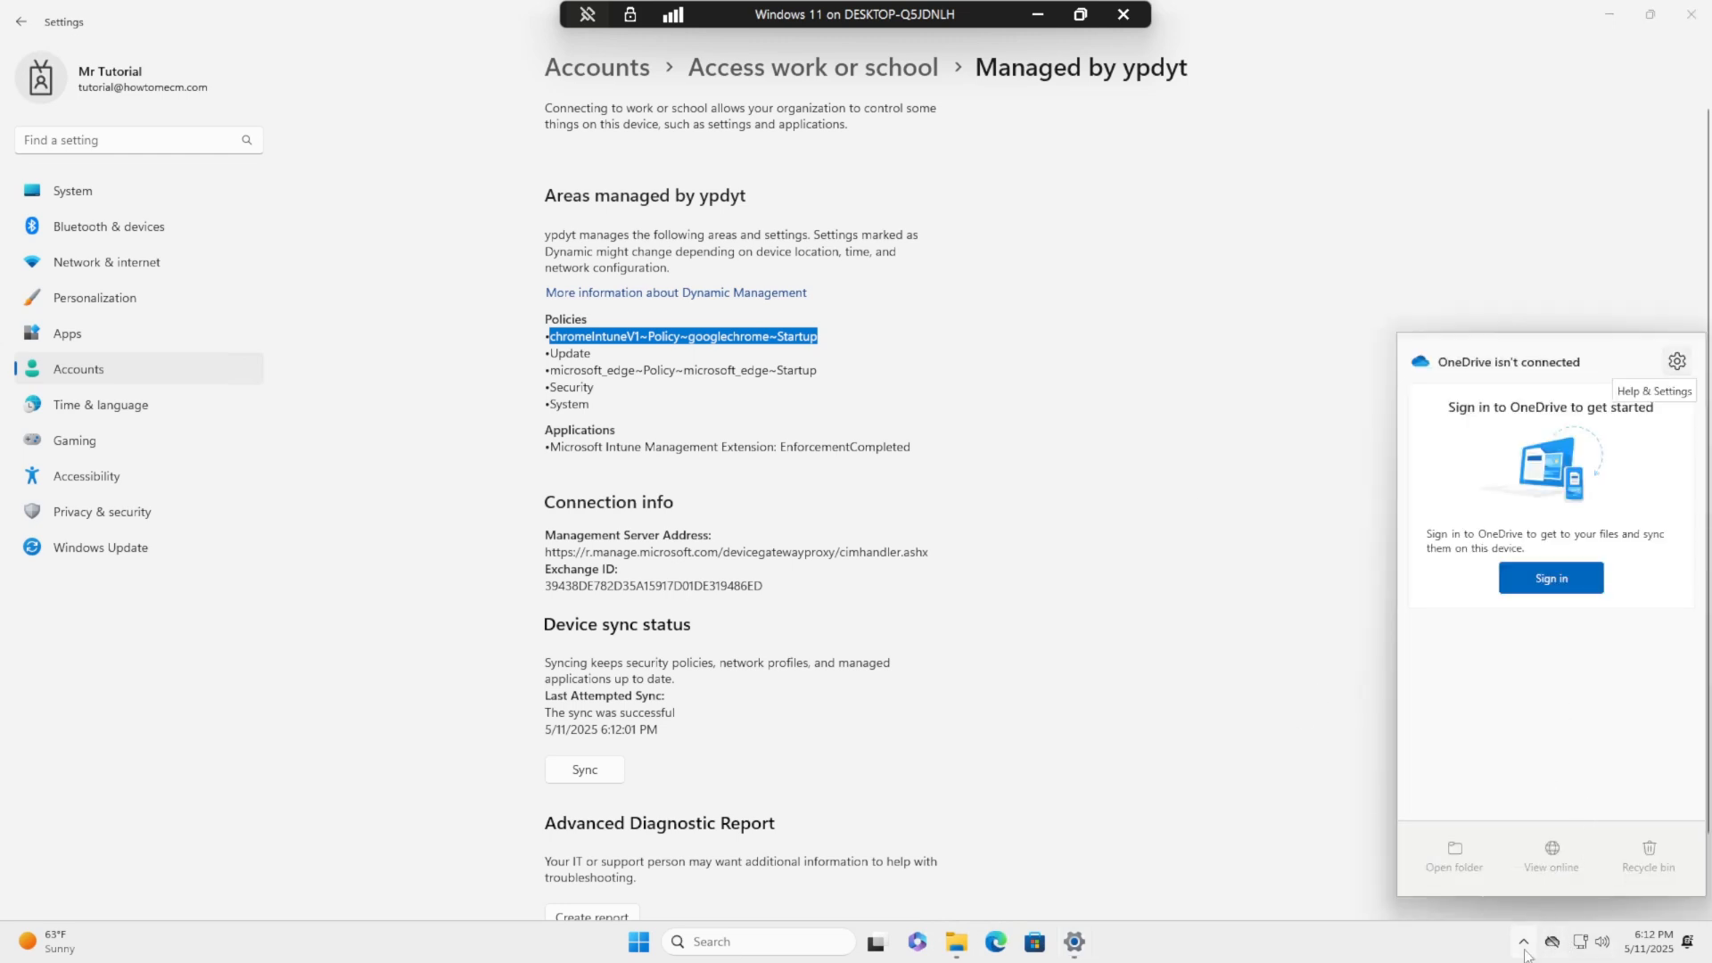
click(585, 770)
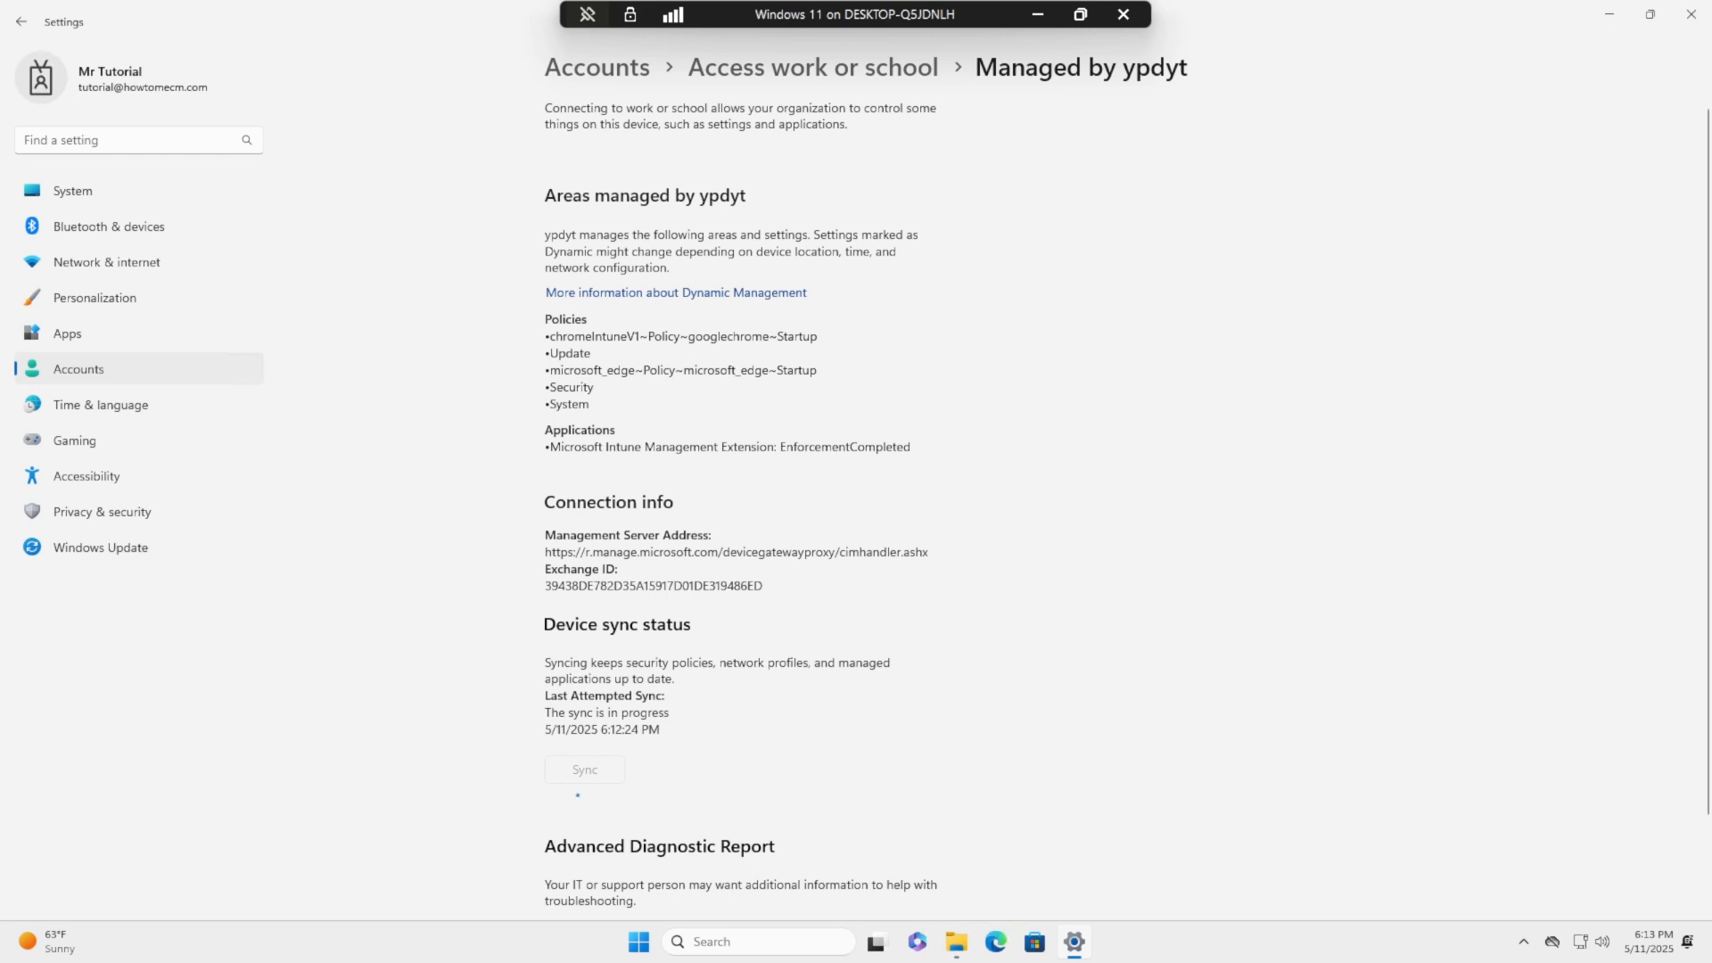
double_click(711, 9)
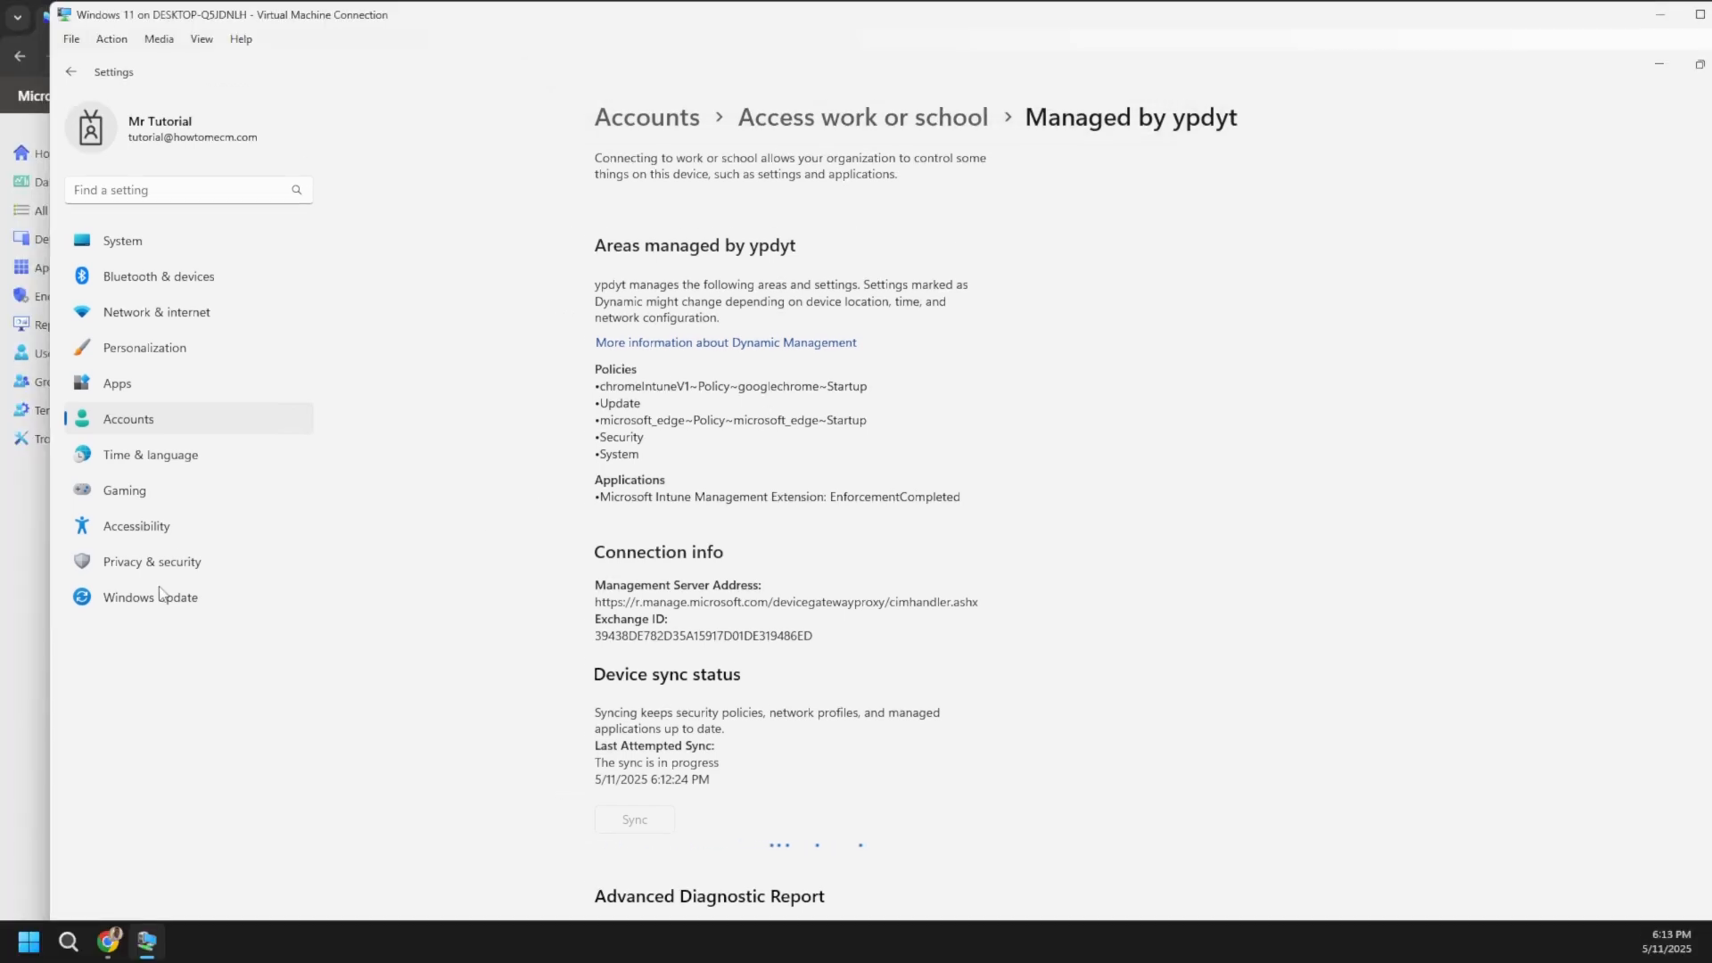
- In Intune, cancel a sync request and refresh the device's configuration policy results
click(24, 650)
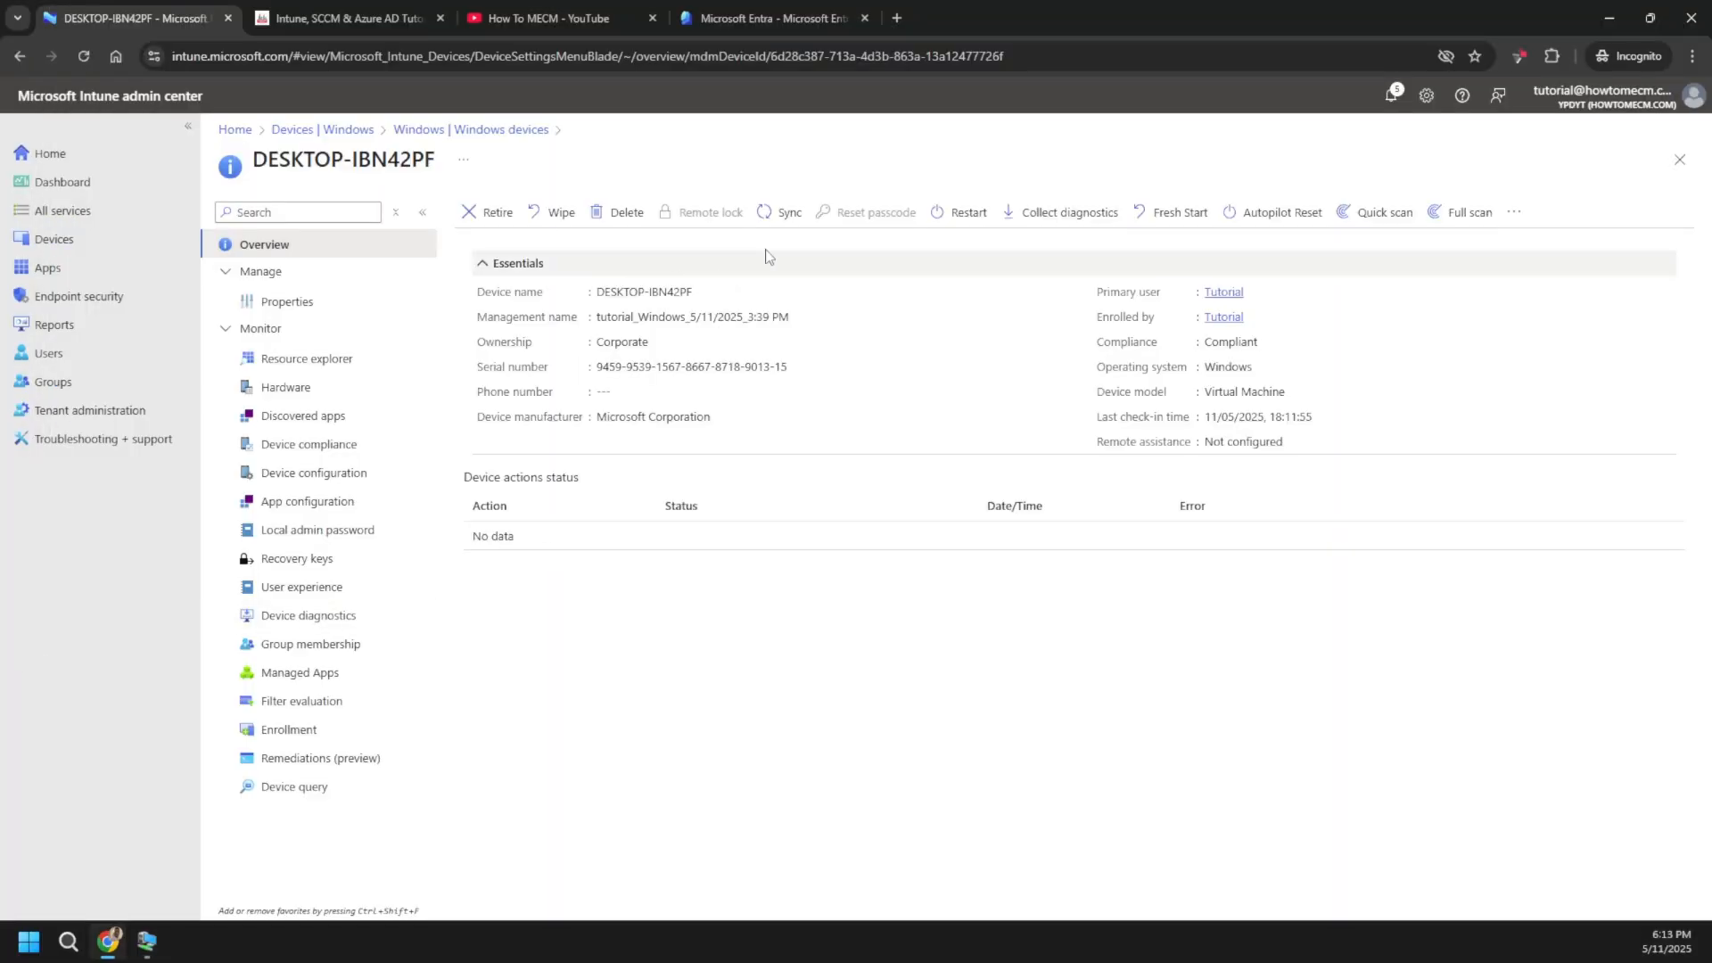
click(772, 219)
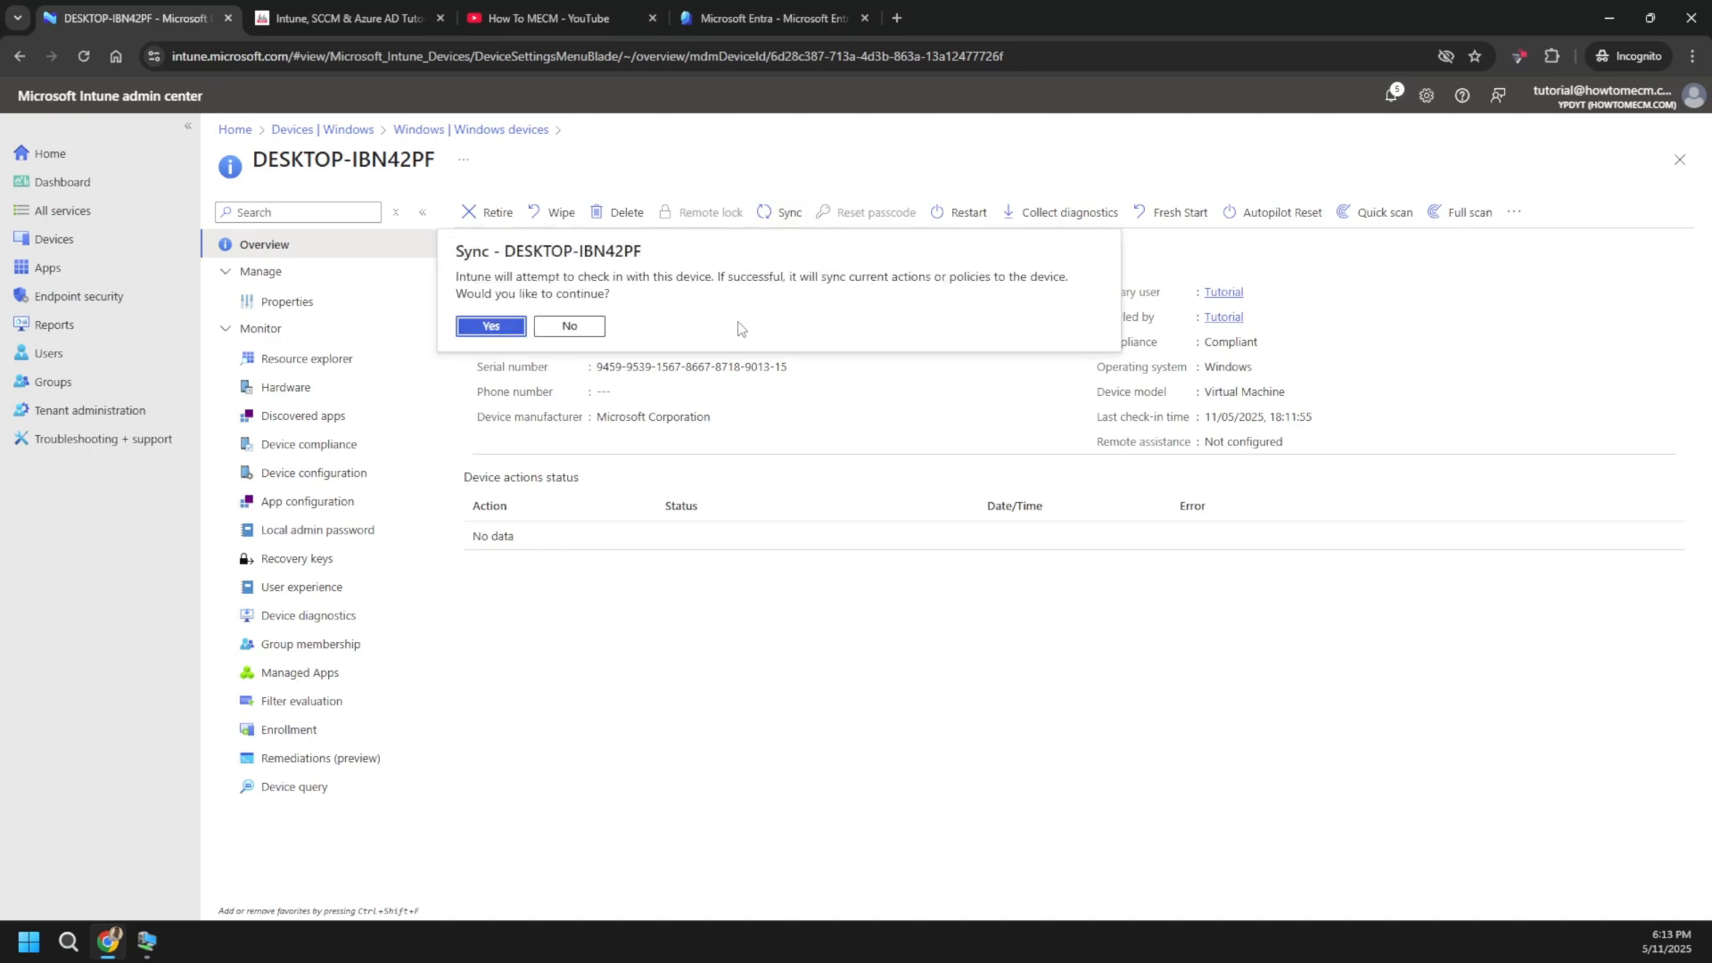
click(589, 324)
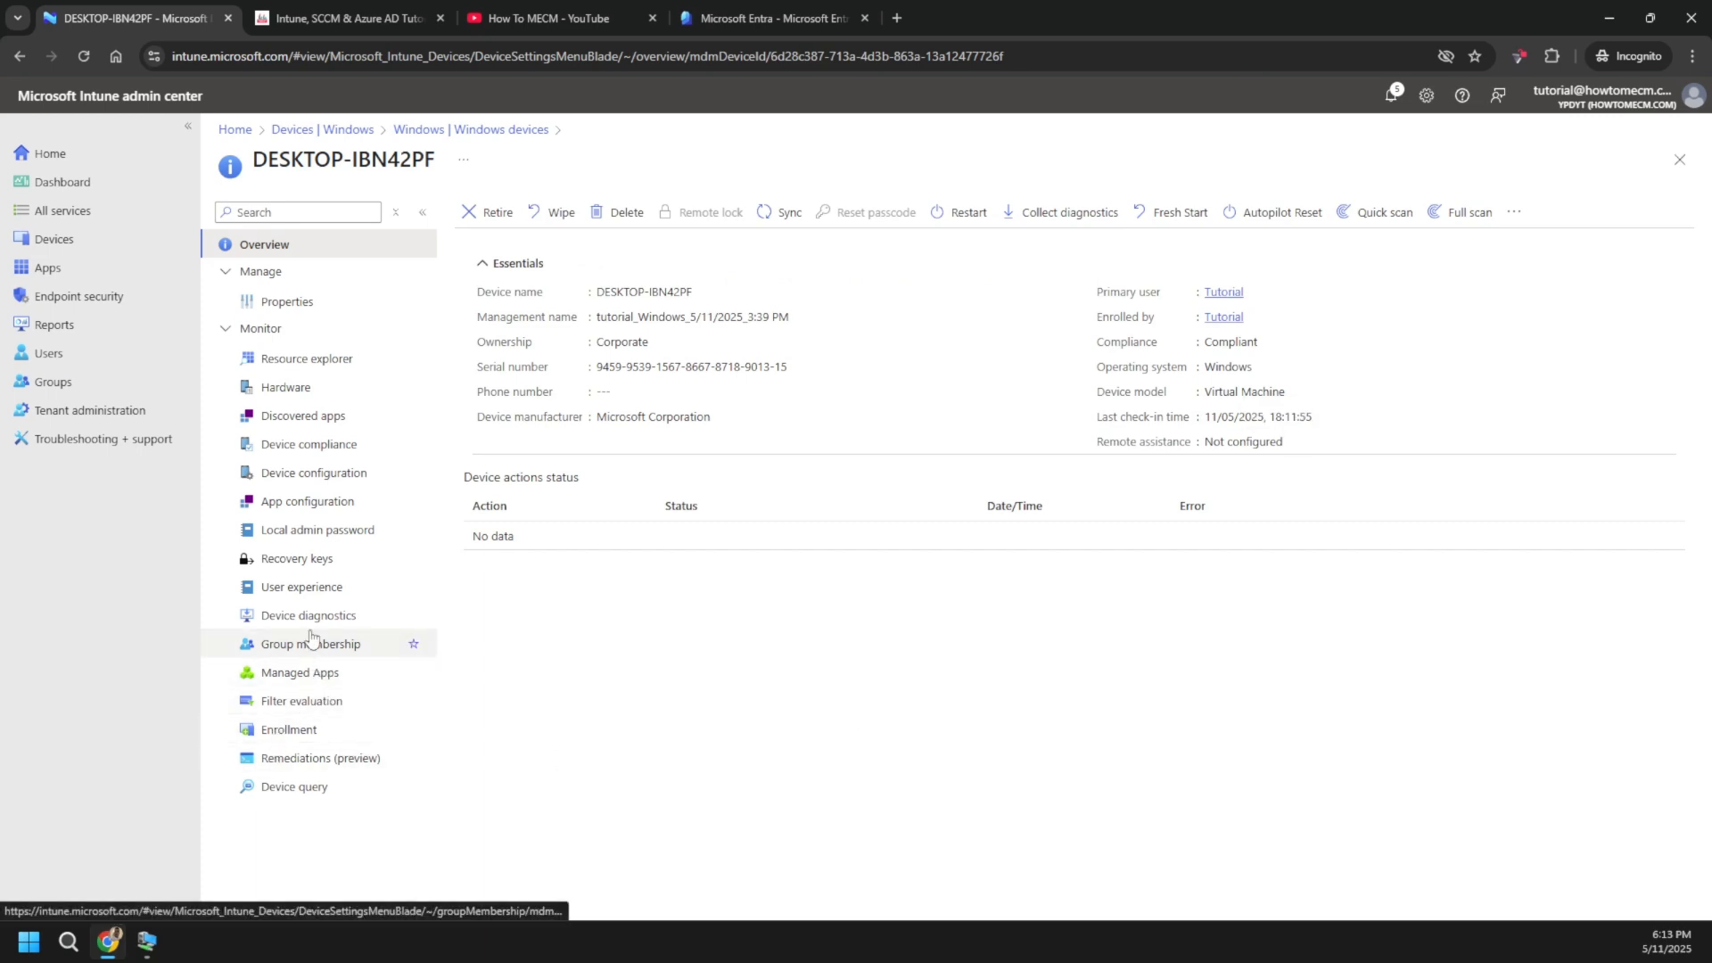
click(339, 478)
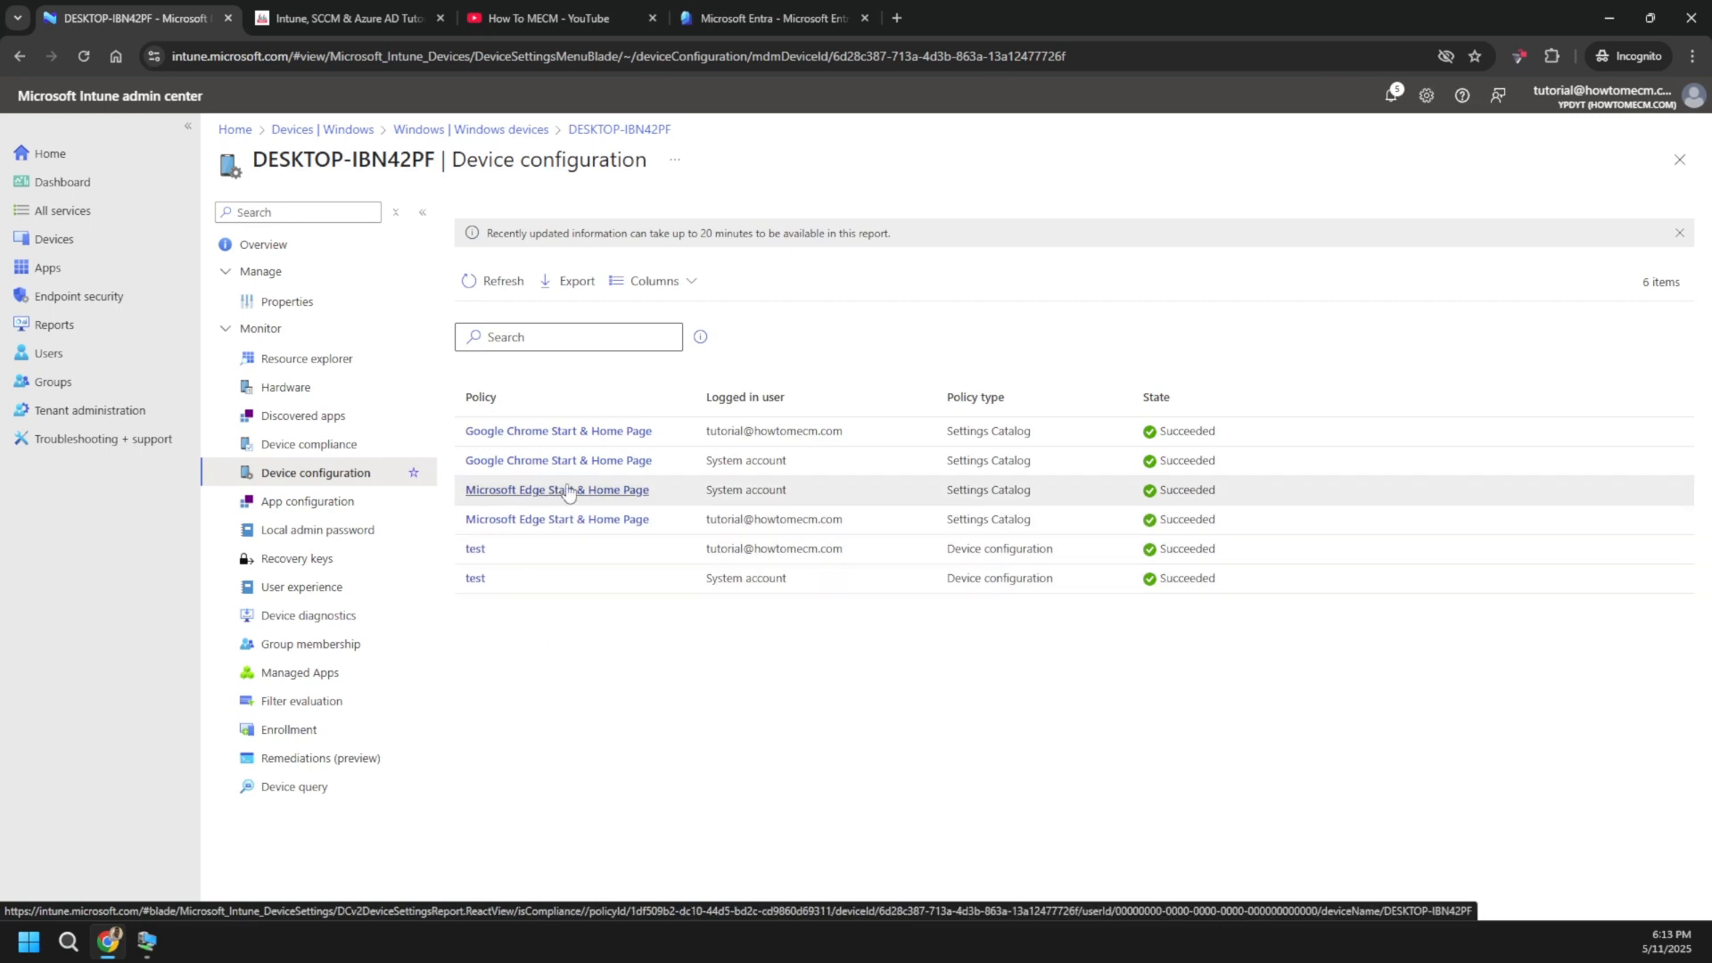
click(501, 281)
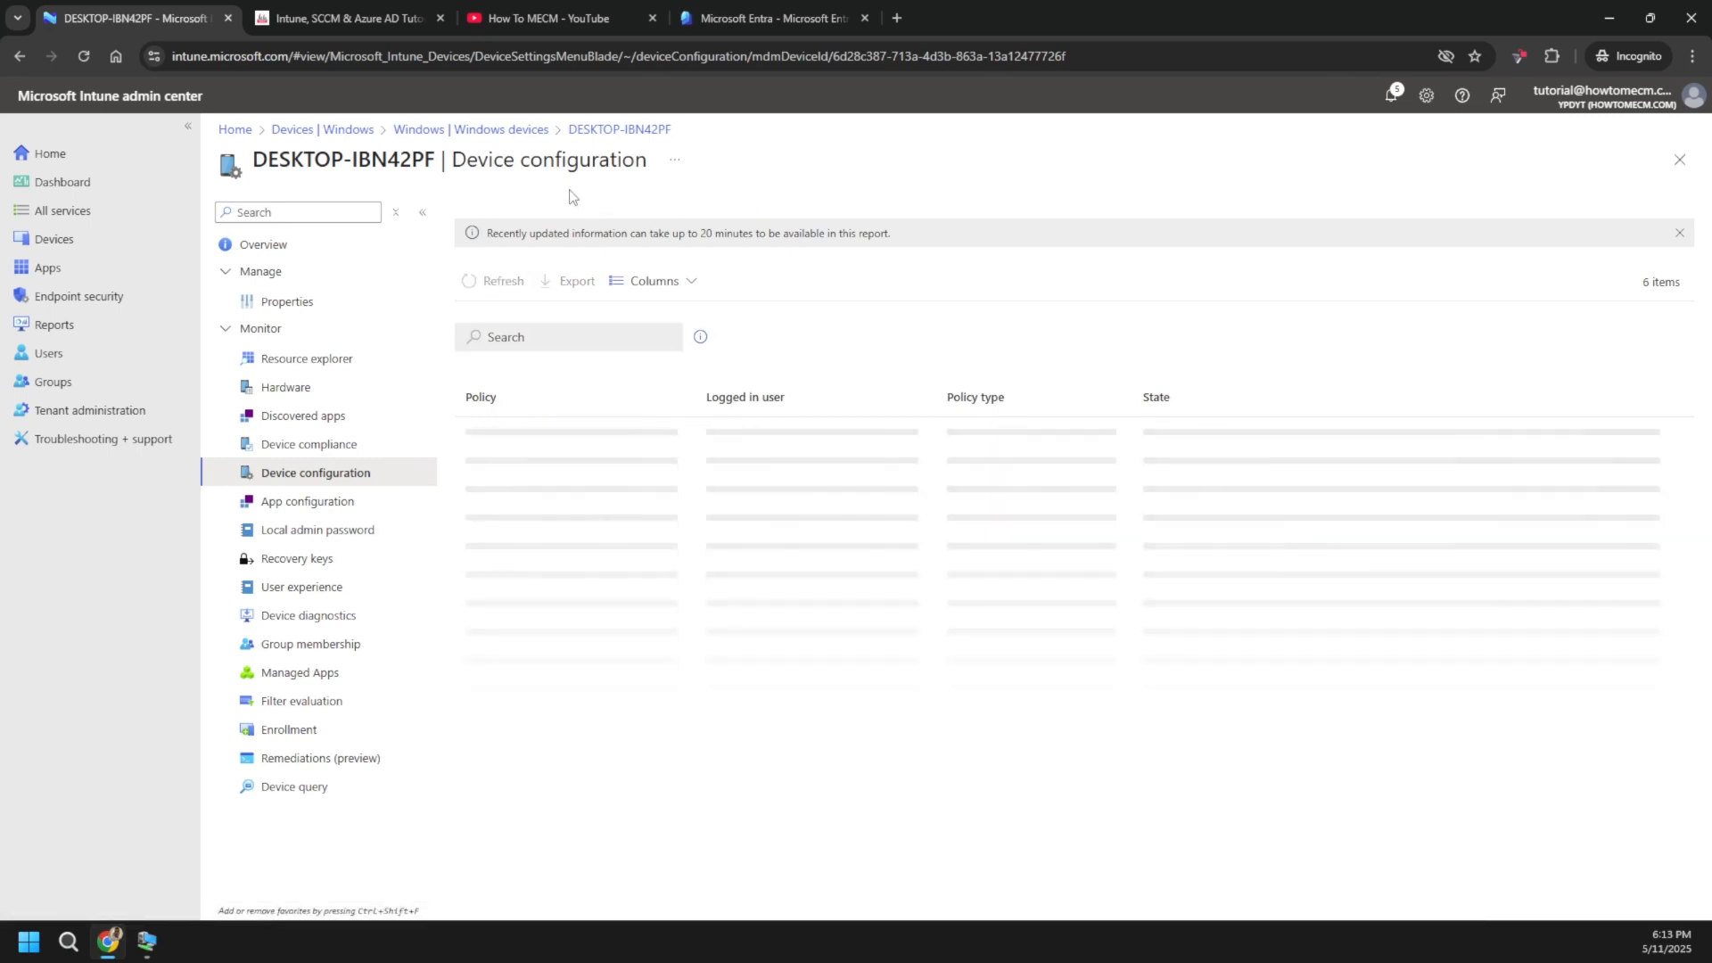
- Reopen DESKTOP-IBN42PF from the Windows devices list, then return to the client VM
click(504, 131)
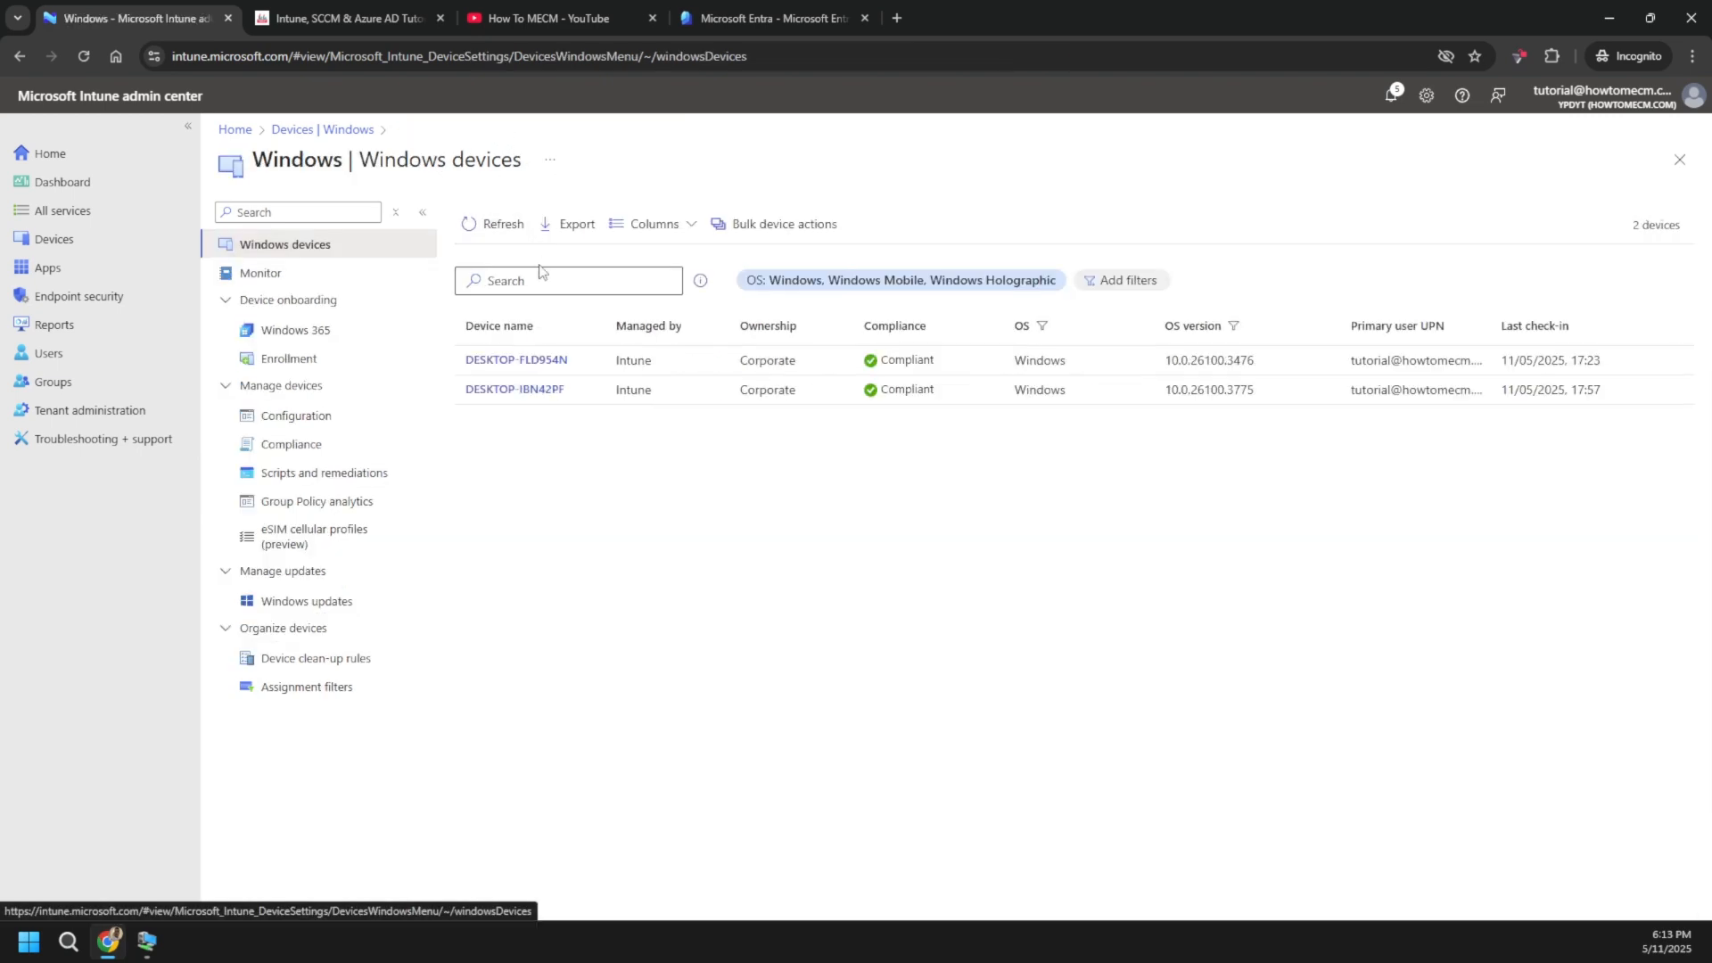
click(523, 393)
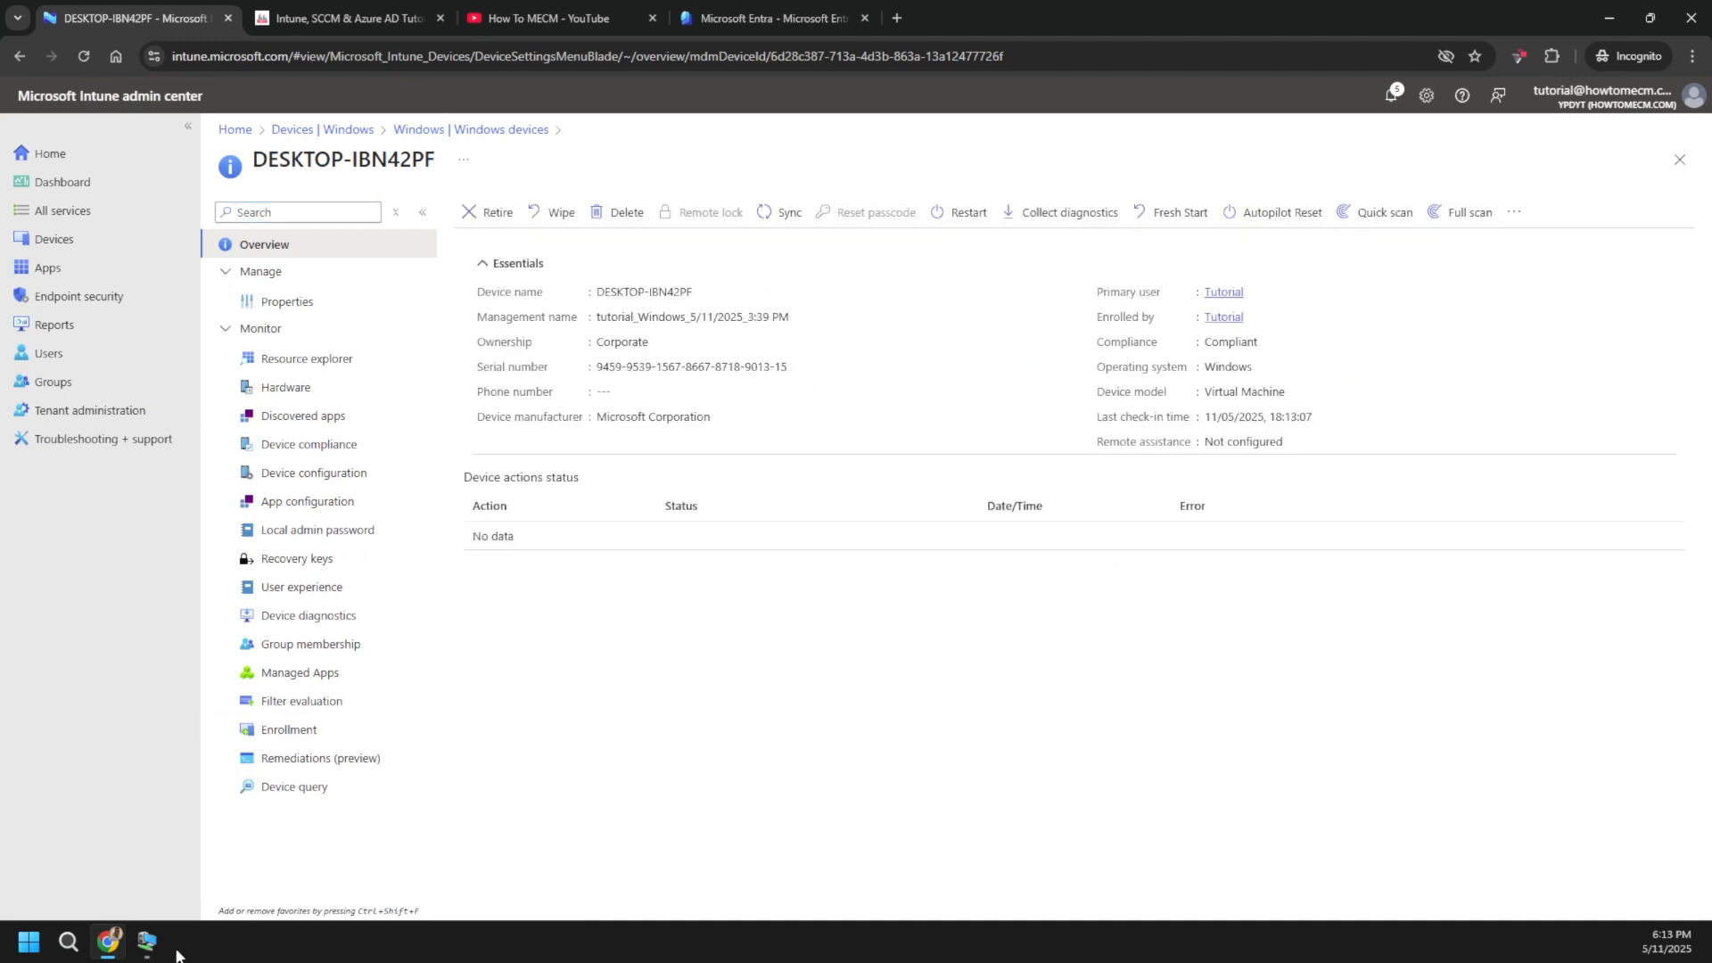
click(147, 942)
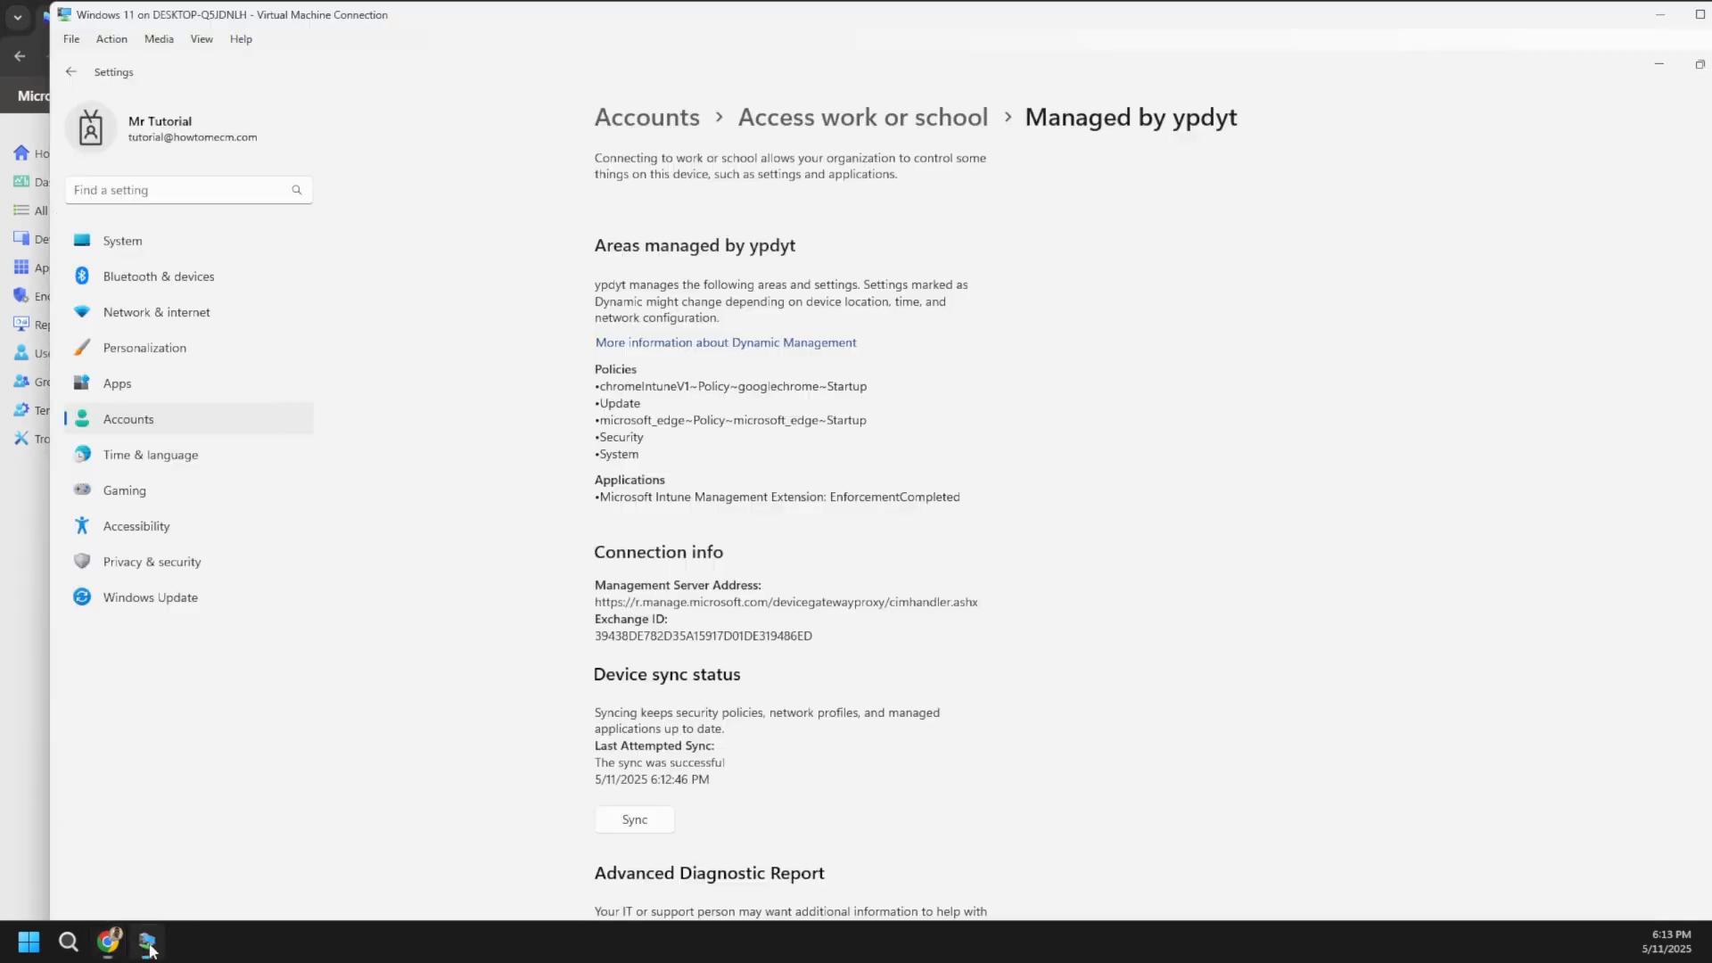
- Restart Settings and reopen the work account's Info page to find the OneDriveNGSCv2 policy listed
double_click(1022, 22)
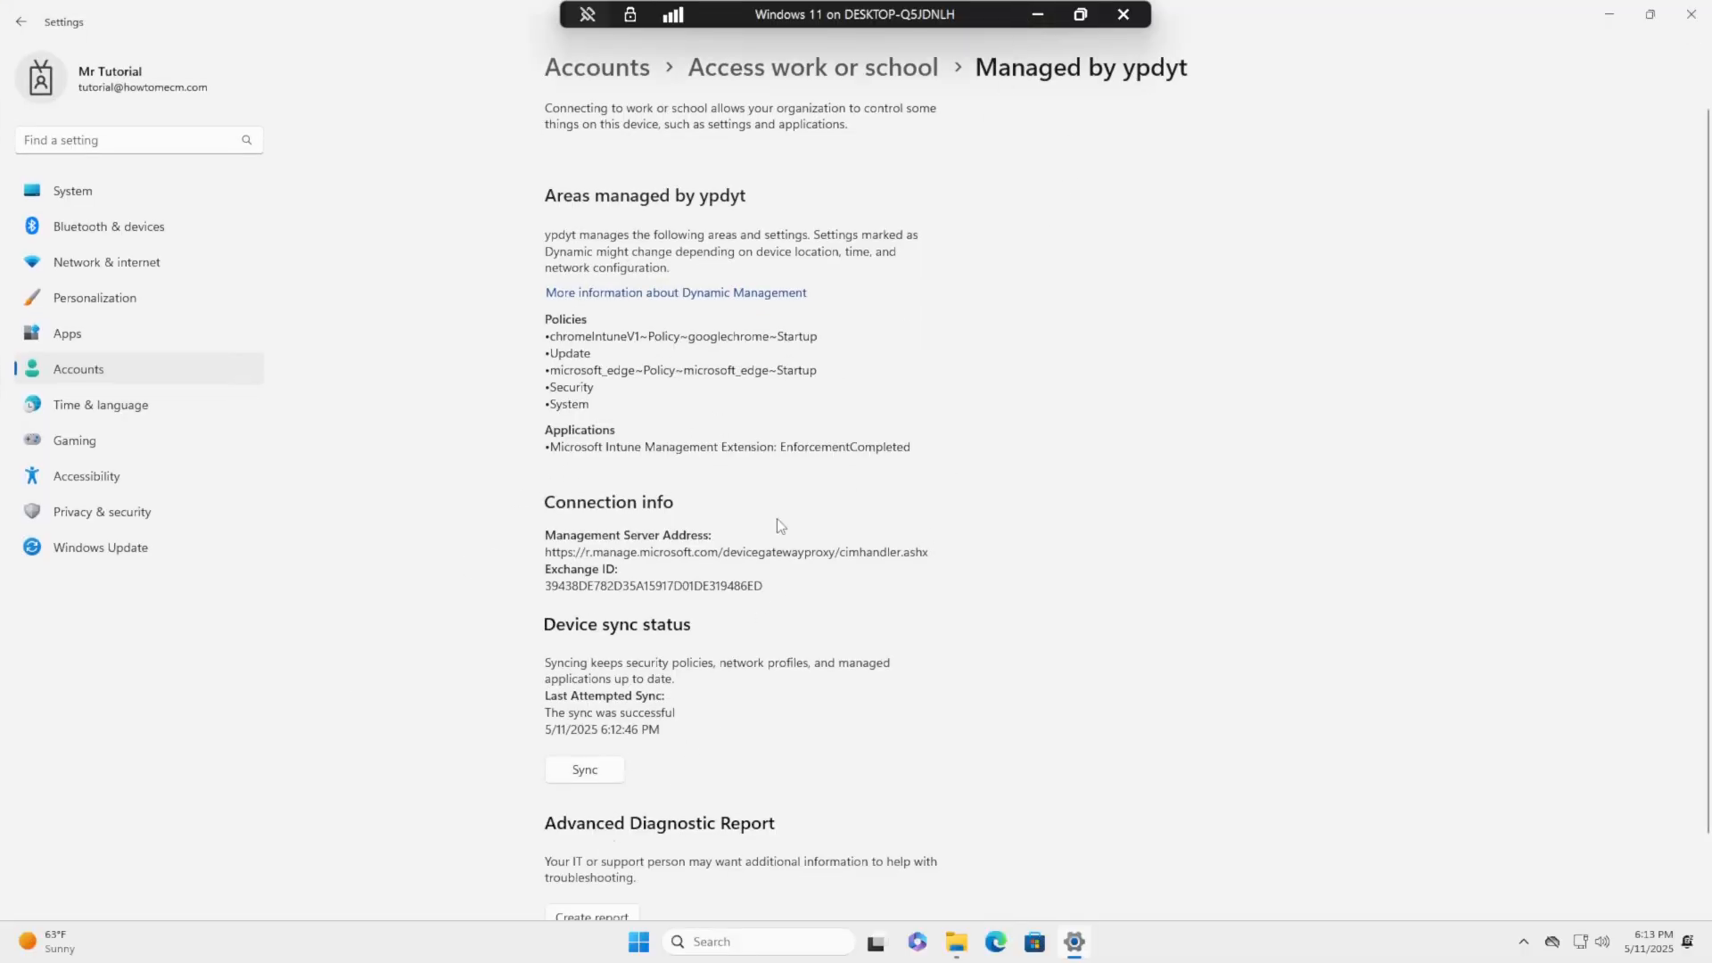
click(1691, 14)
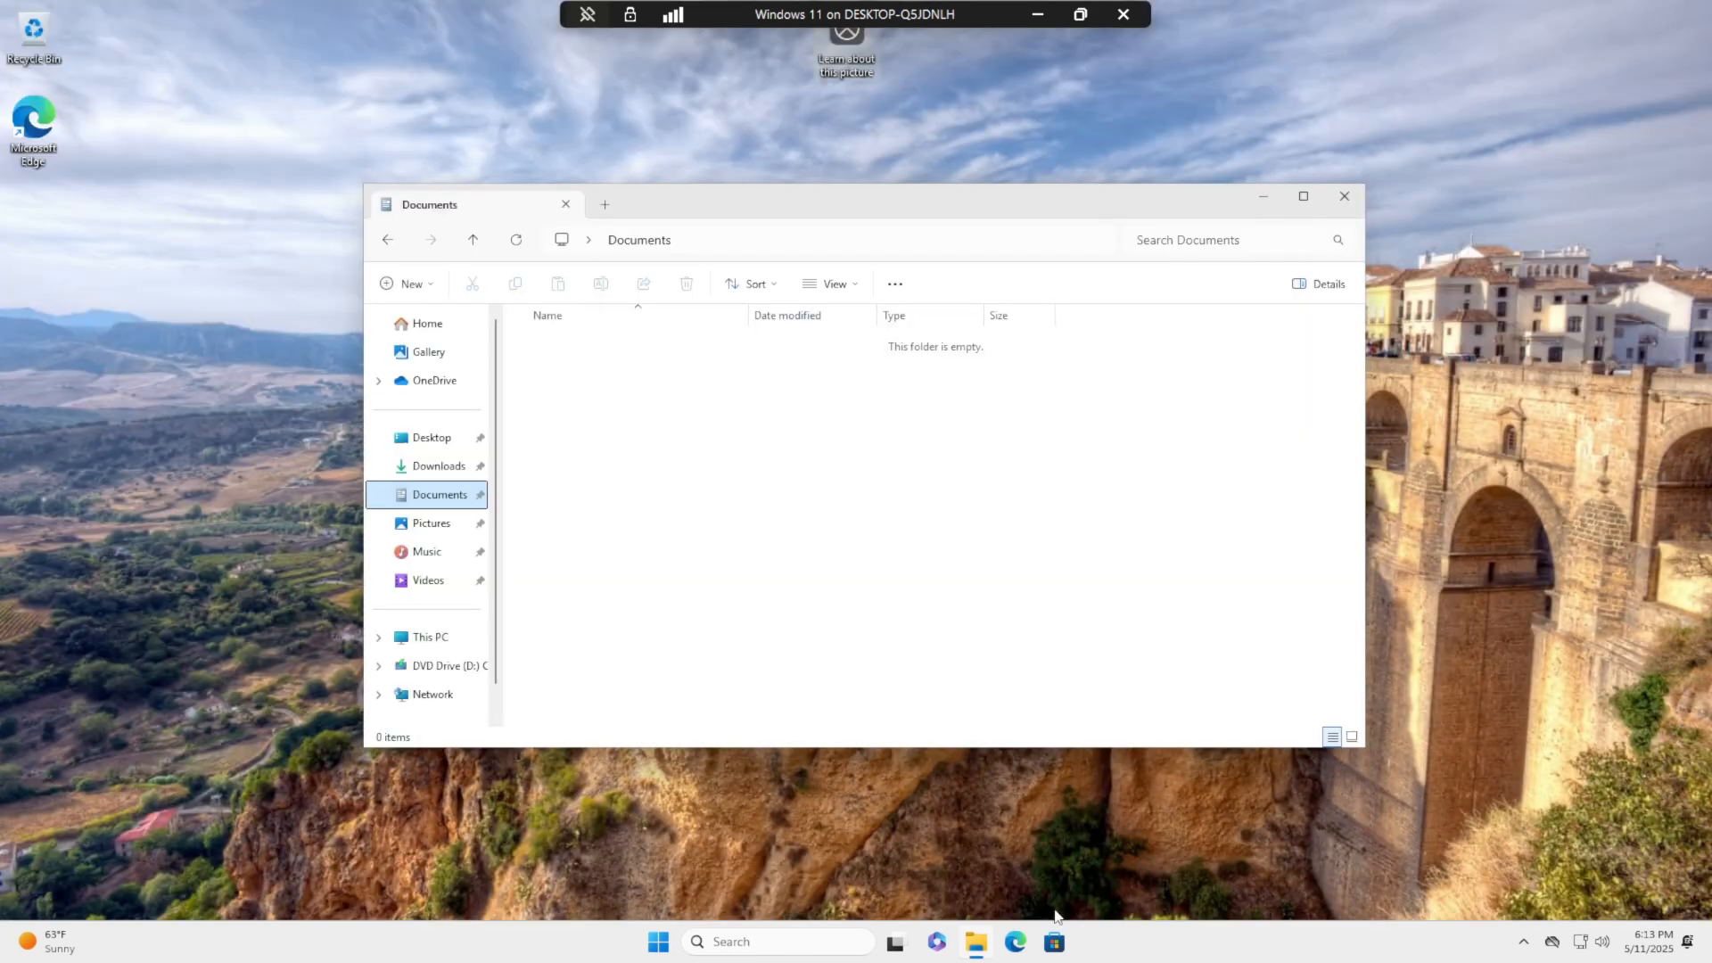
click(651, 947)
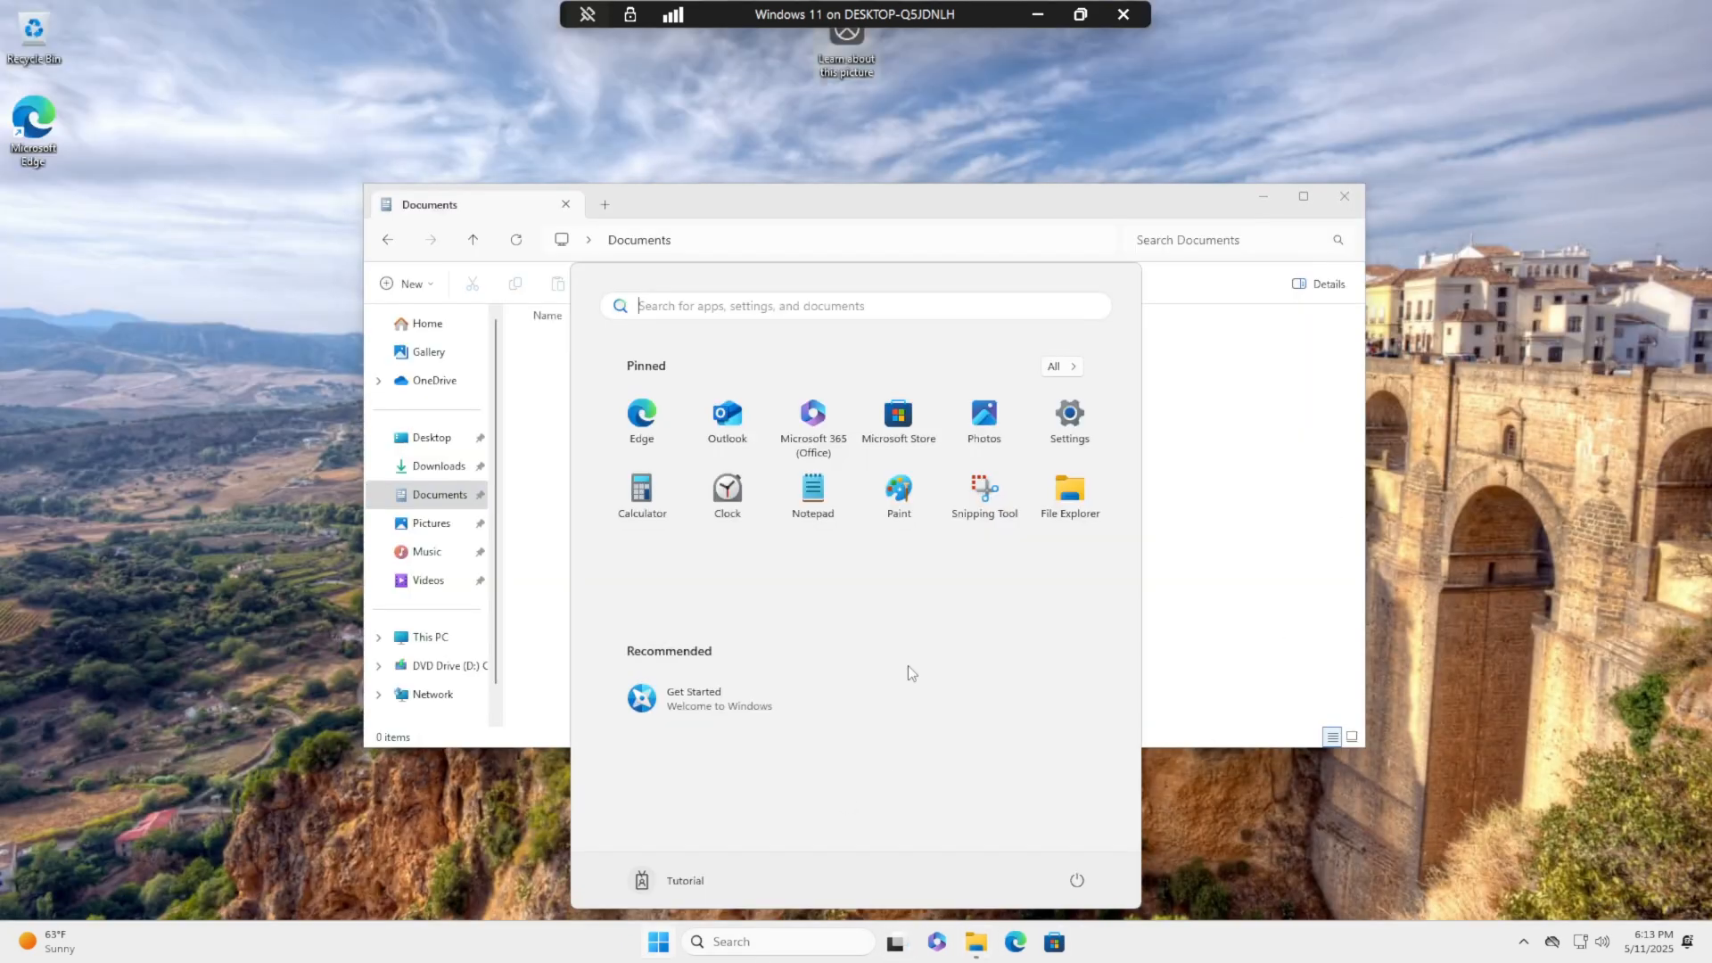
click(1066, 410)
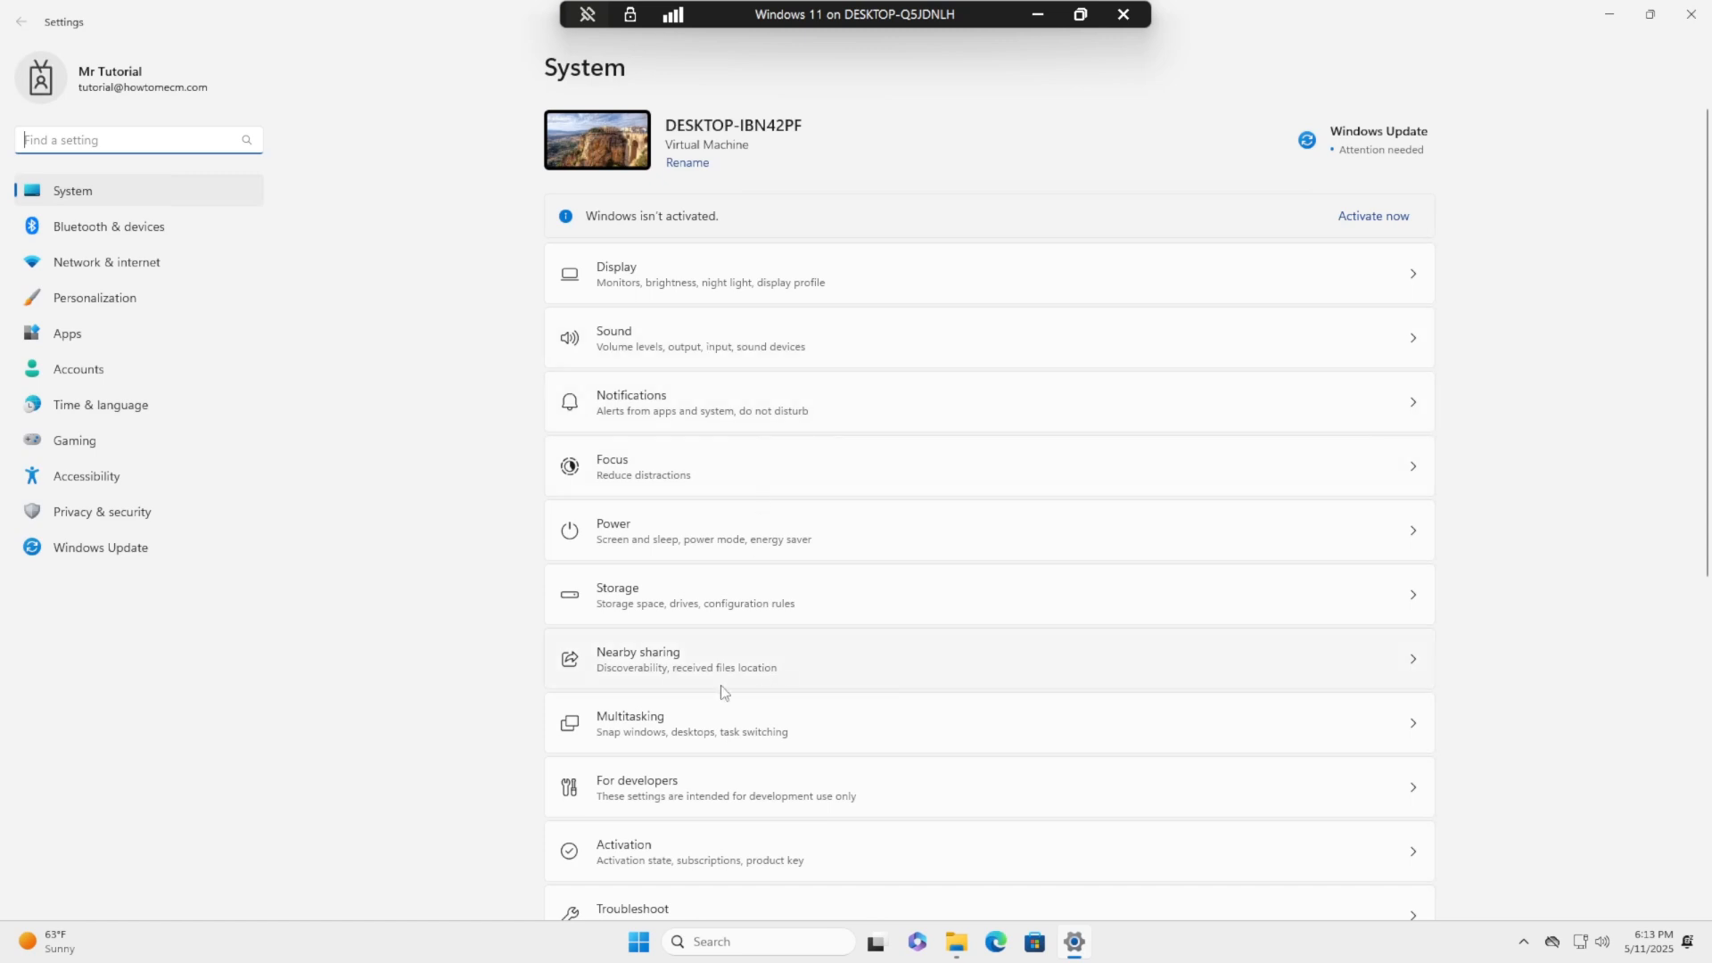
click(108, 373)
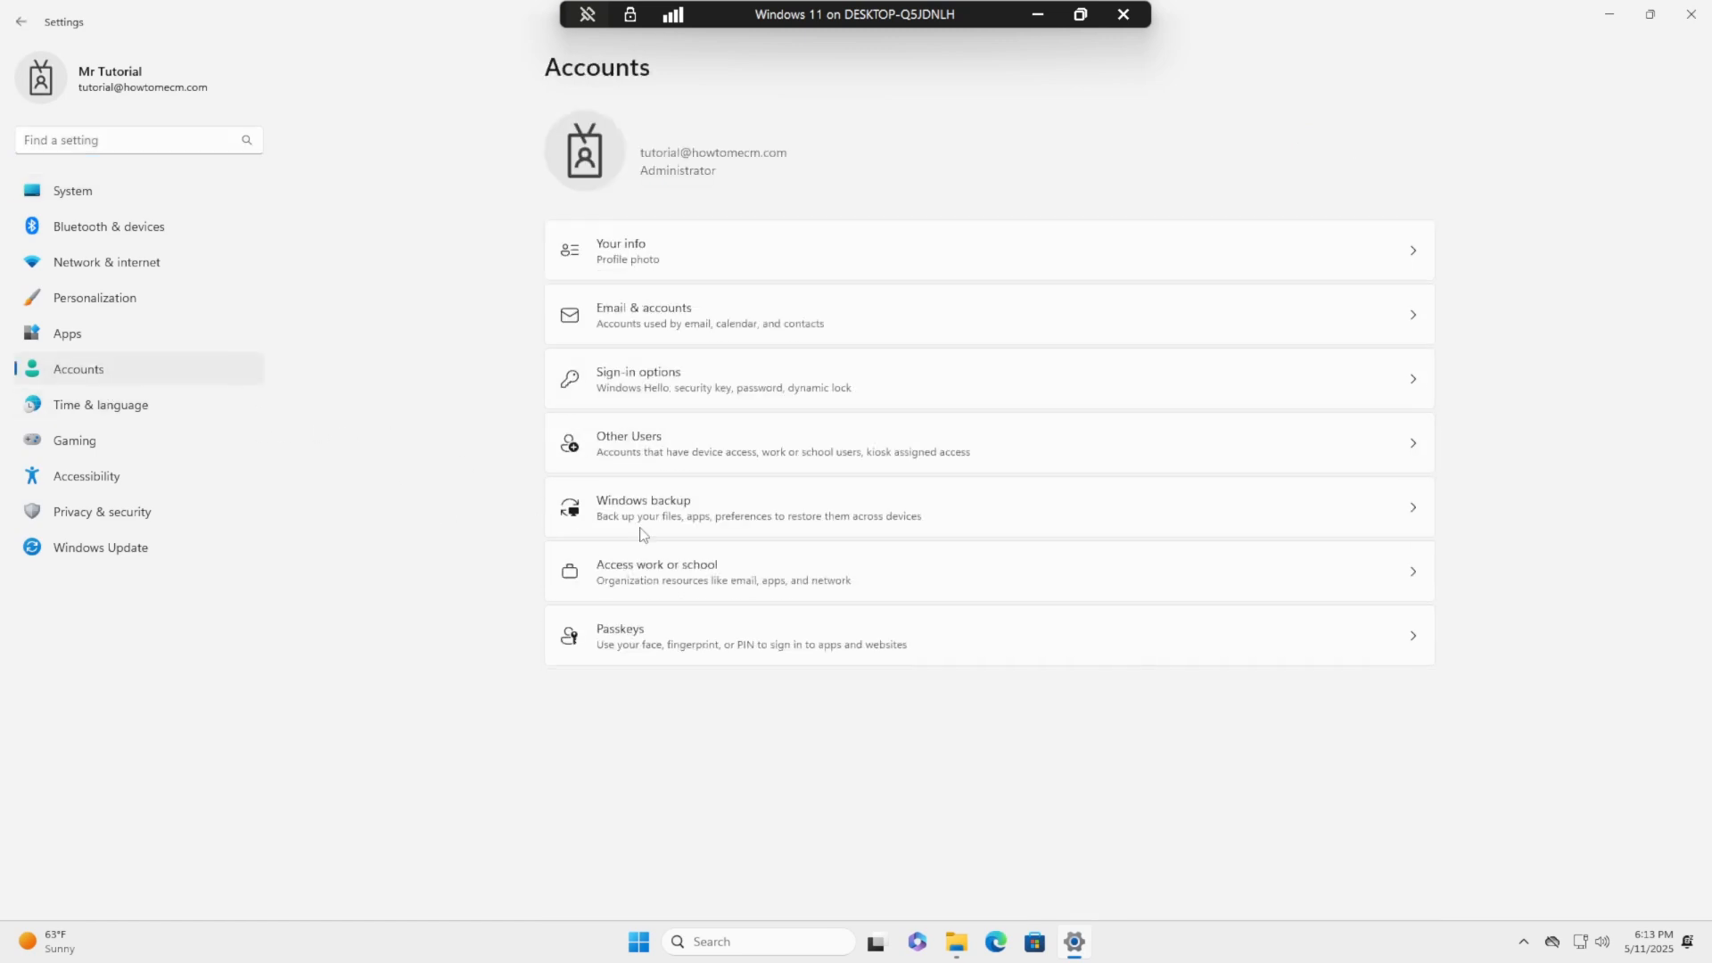
click(667, 591)
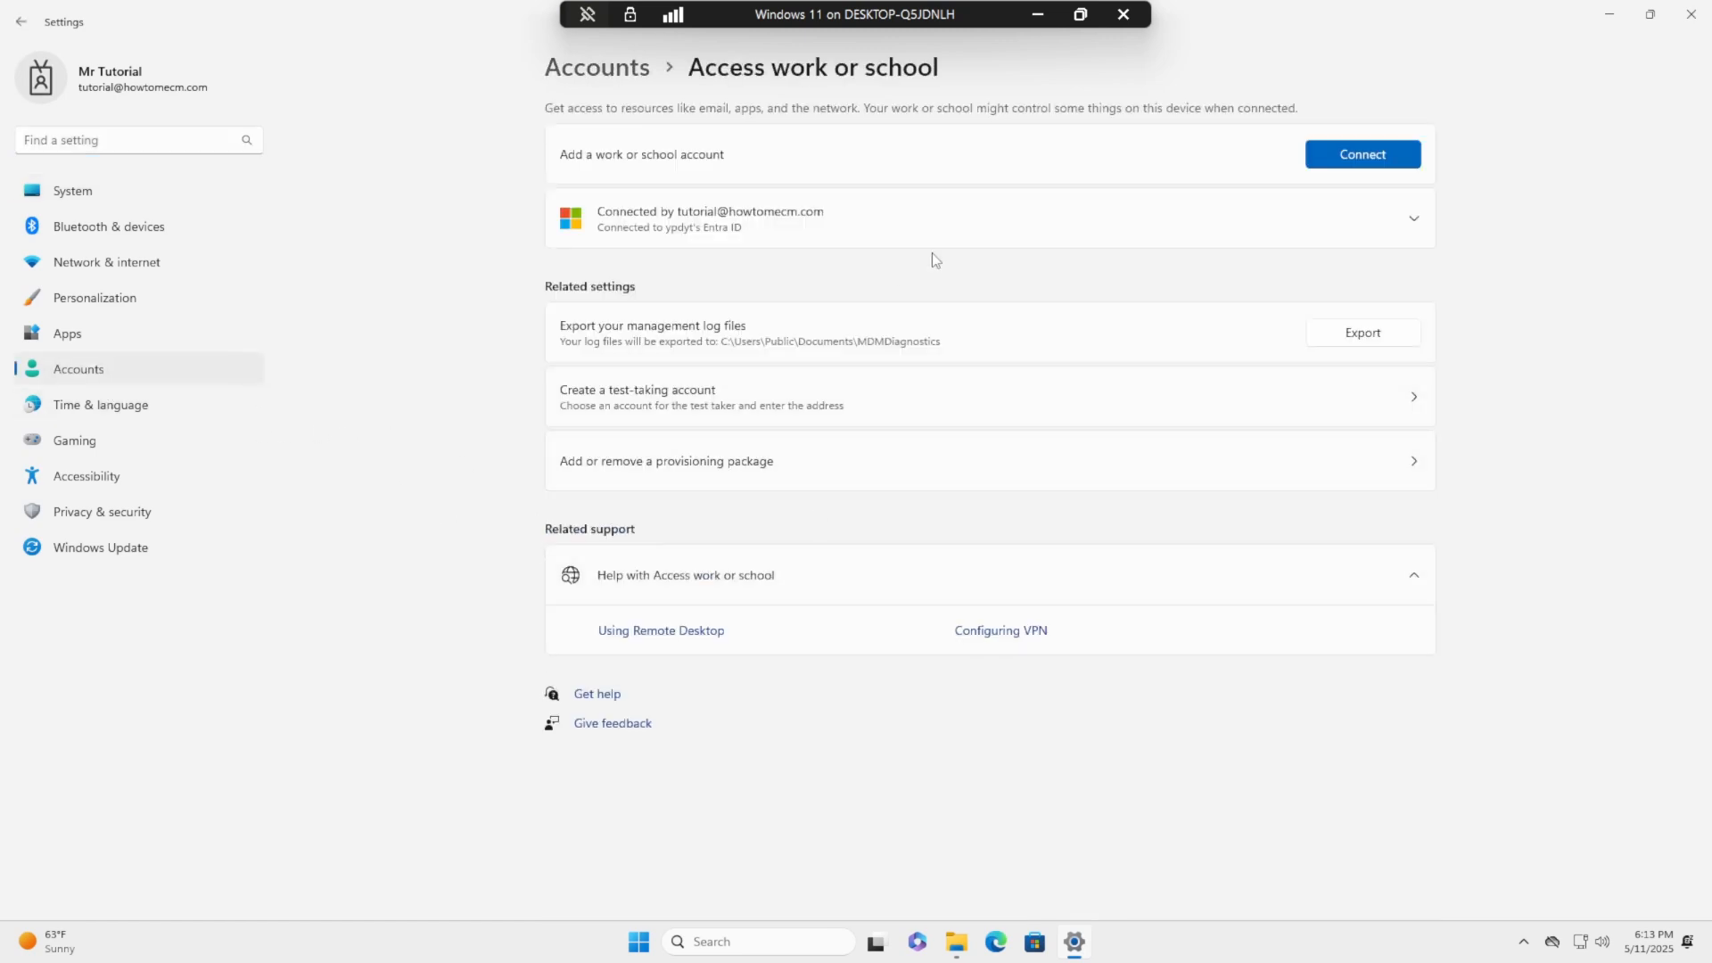
click(1003, 221)
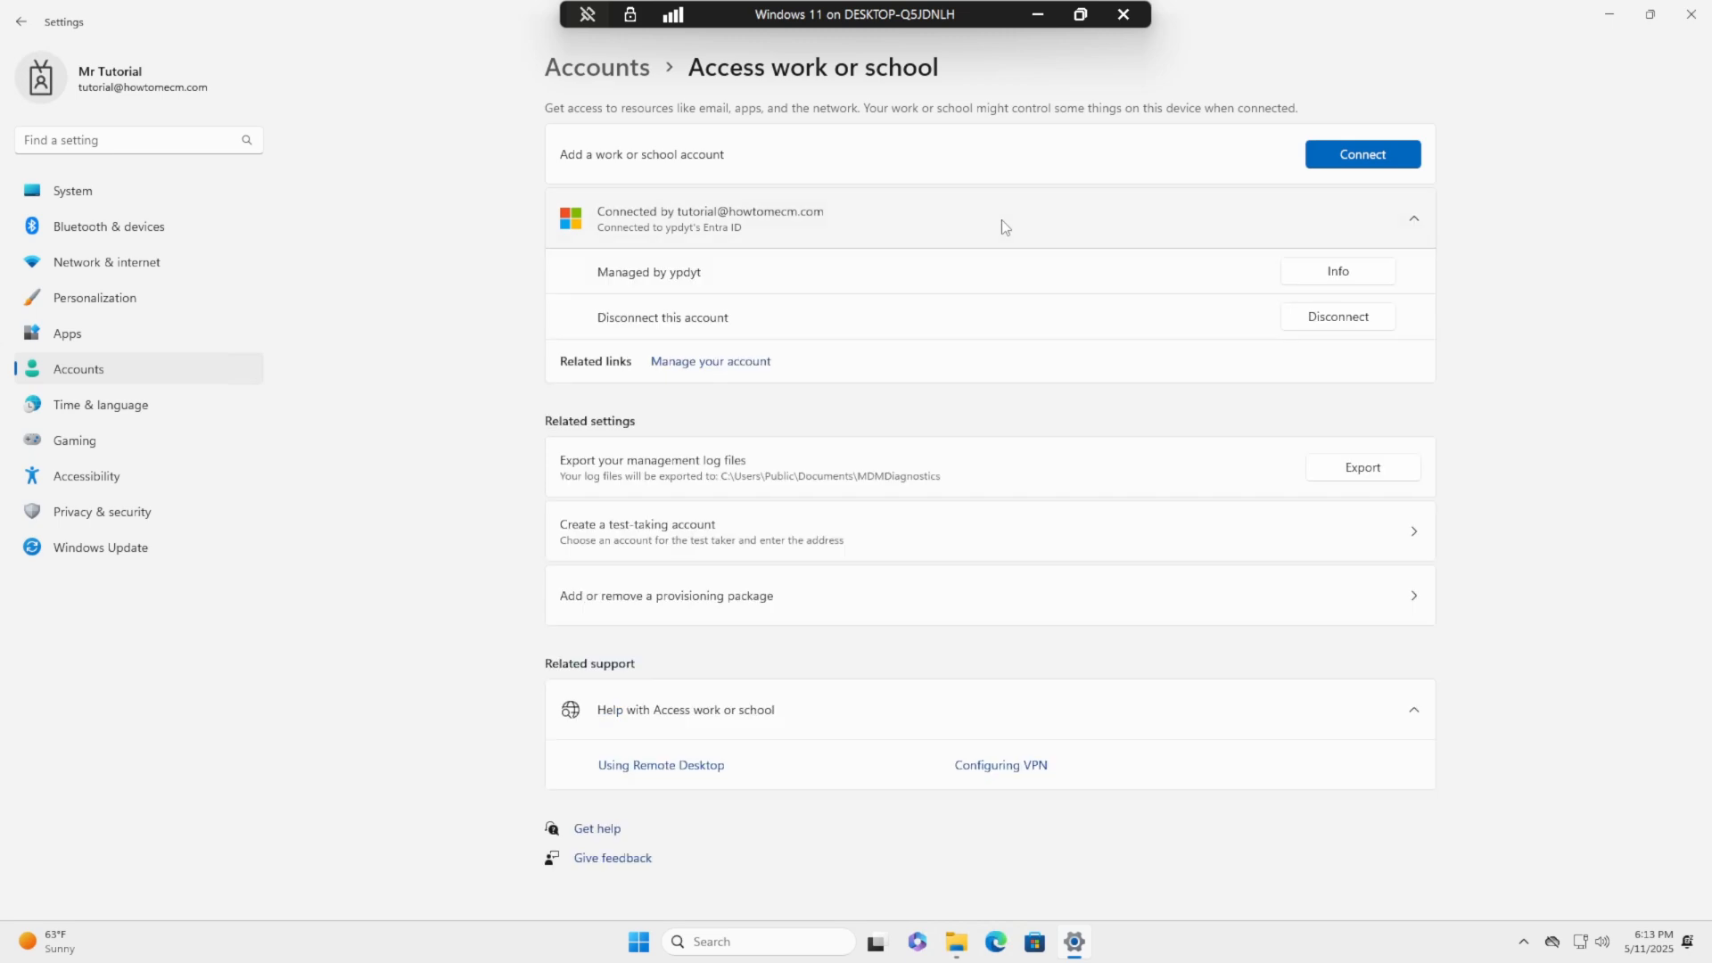
click(1333, 277)
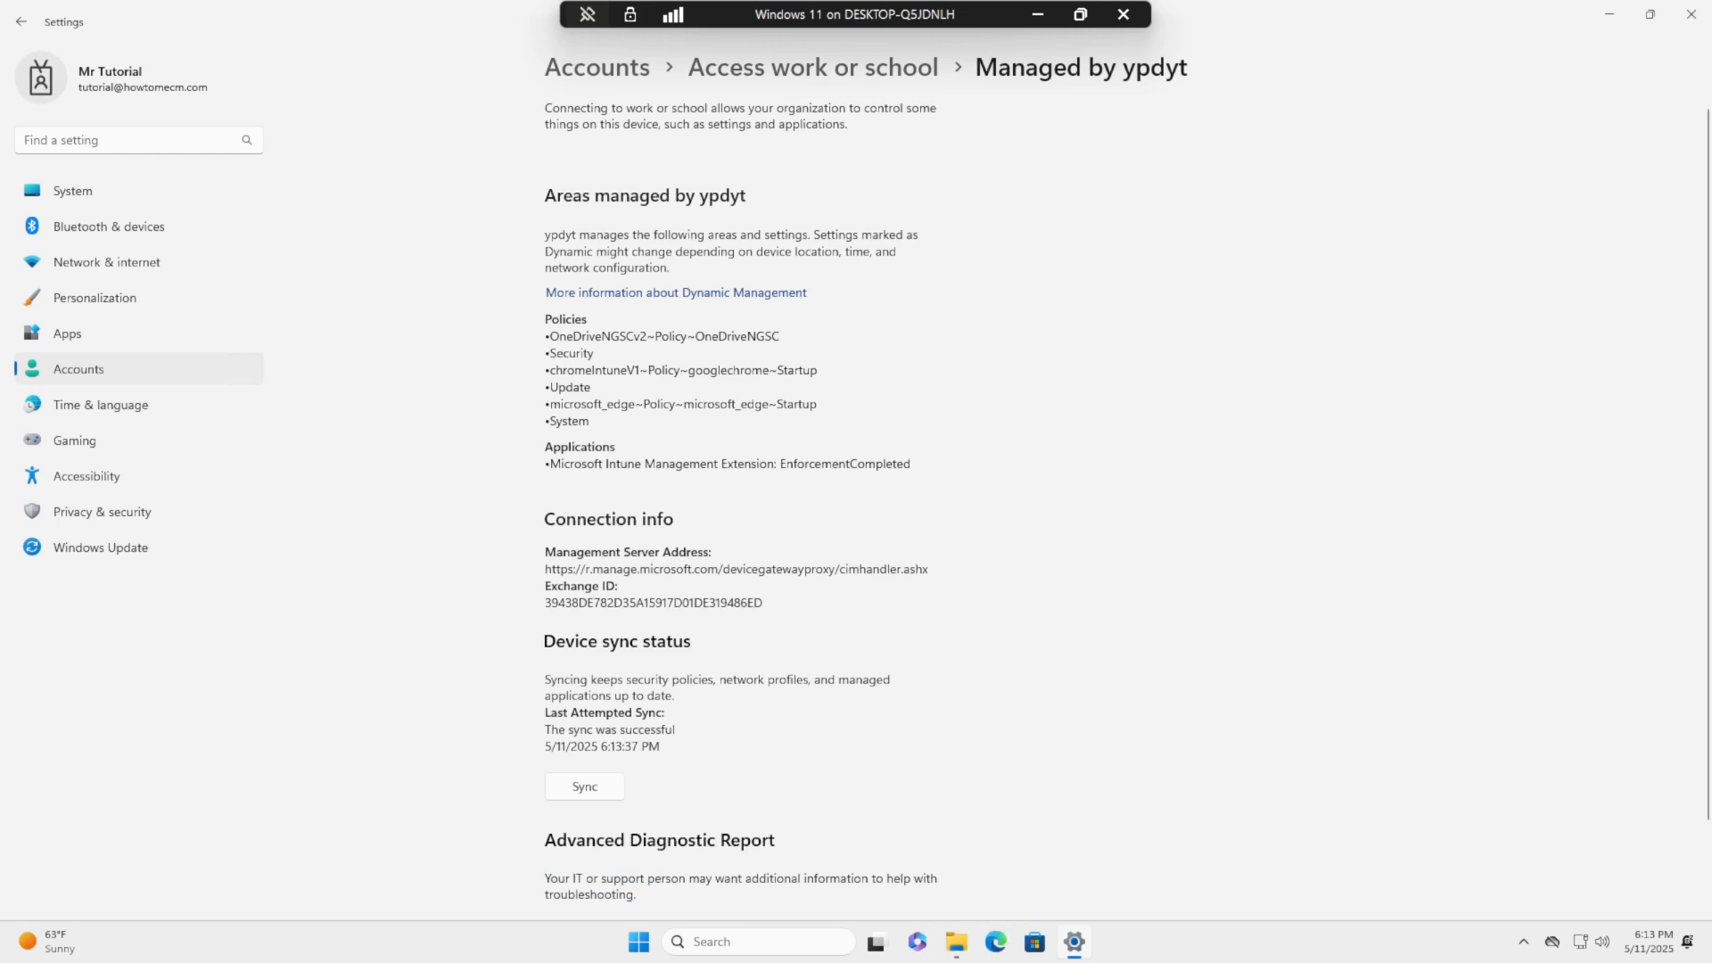
drag(550, 336, 781, 336)
- Quit OneDrive through its tray panel's Help & Settings menu
double_click(670, 336)
click(671, 336)
click(1554, 941)
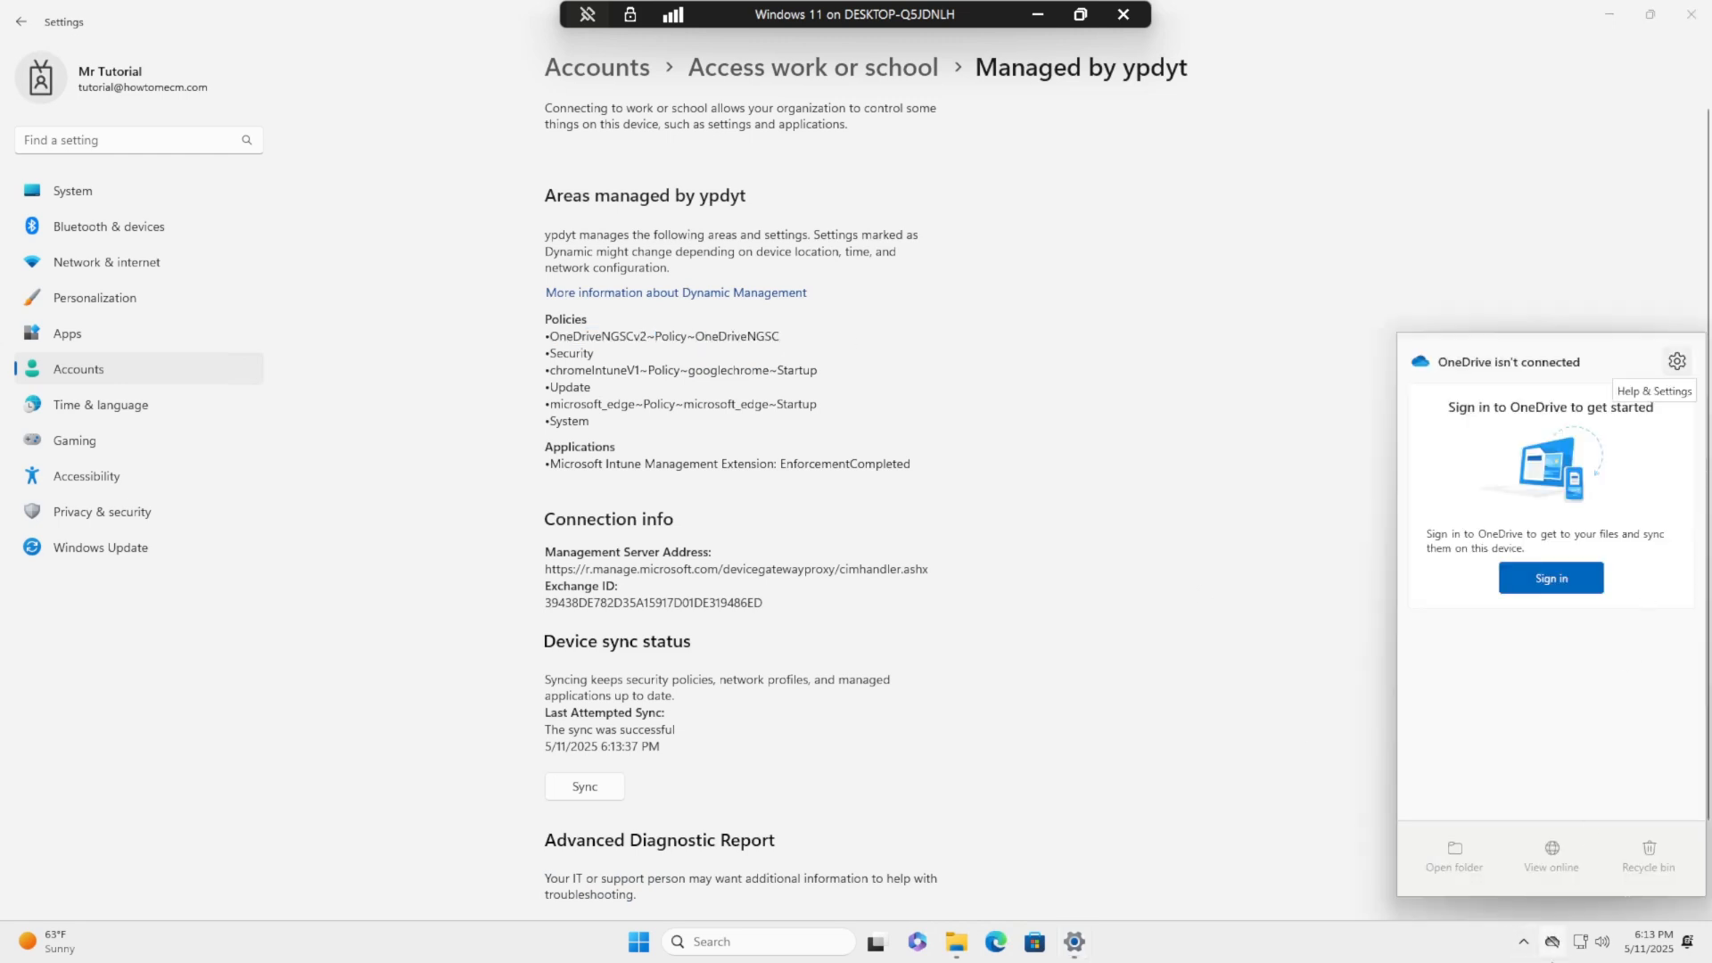
click(1678, 361)
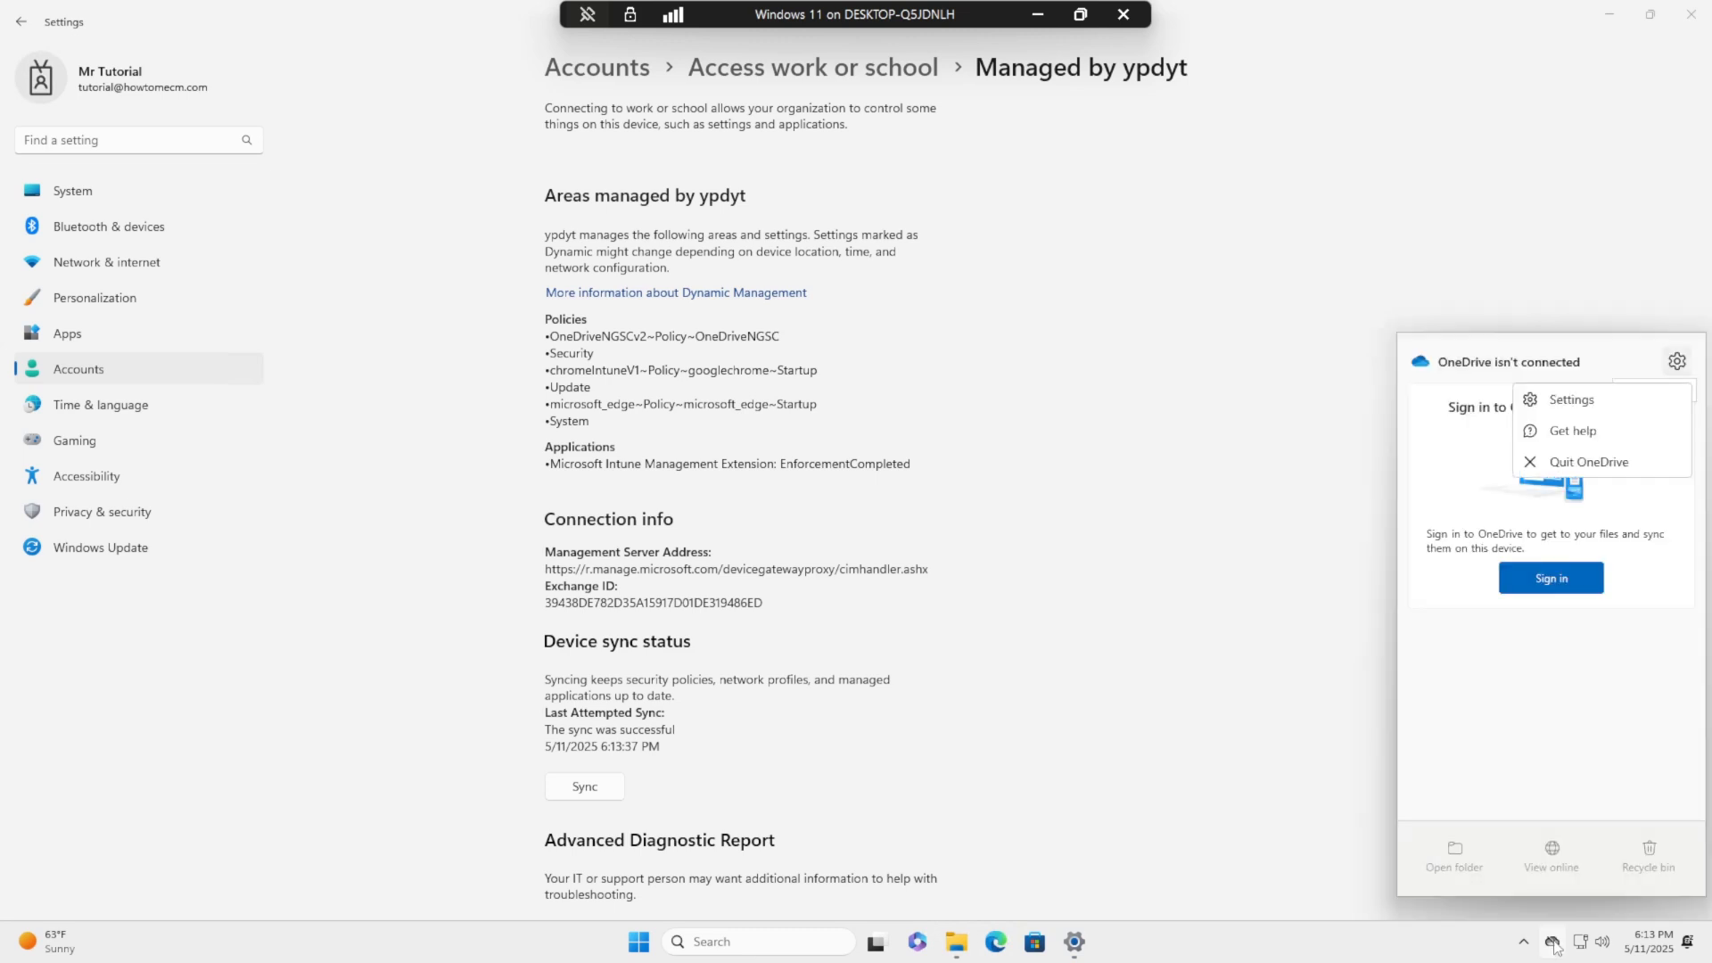
click(1600, 462)
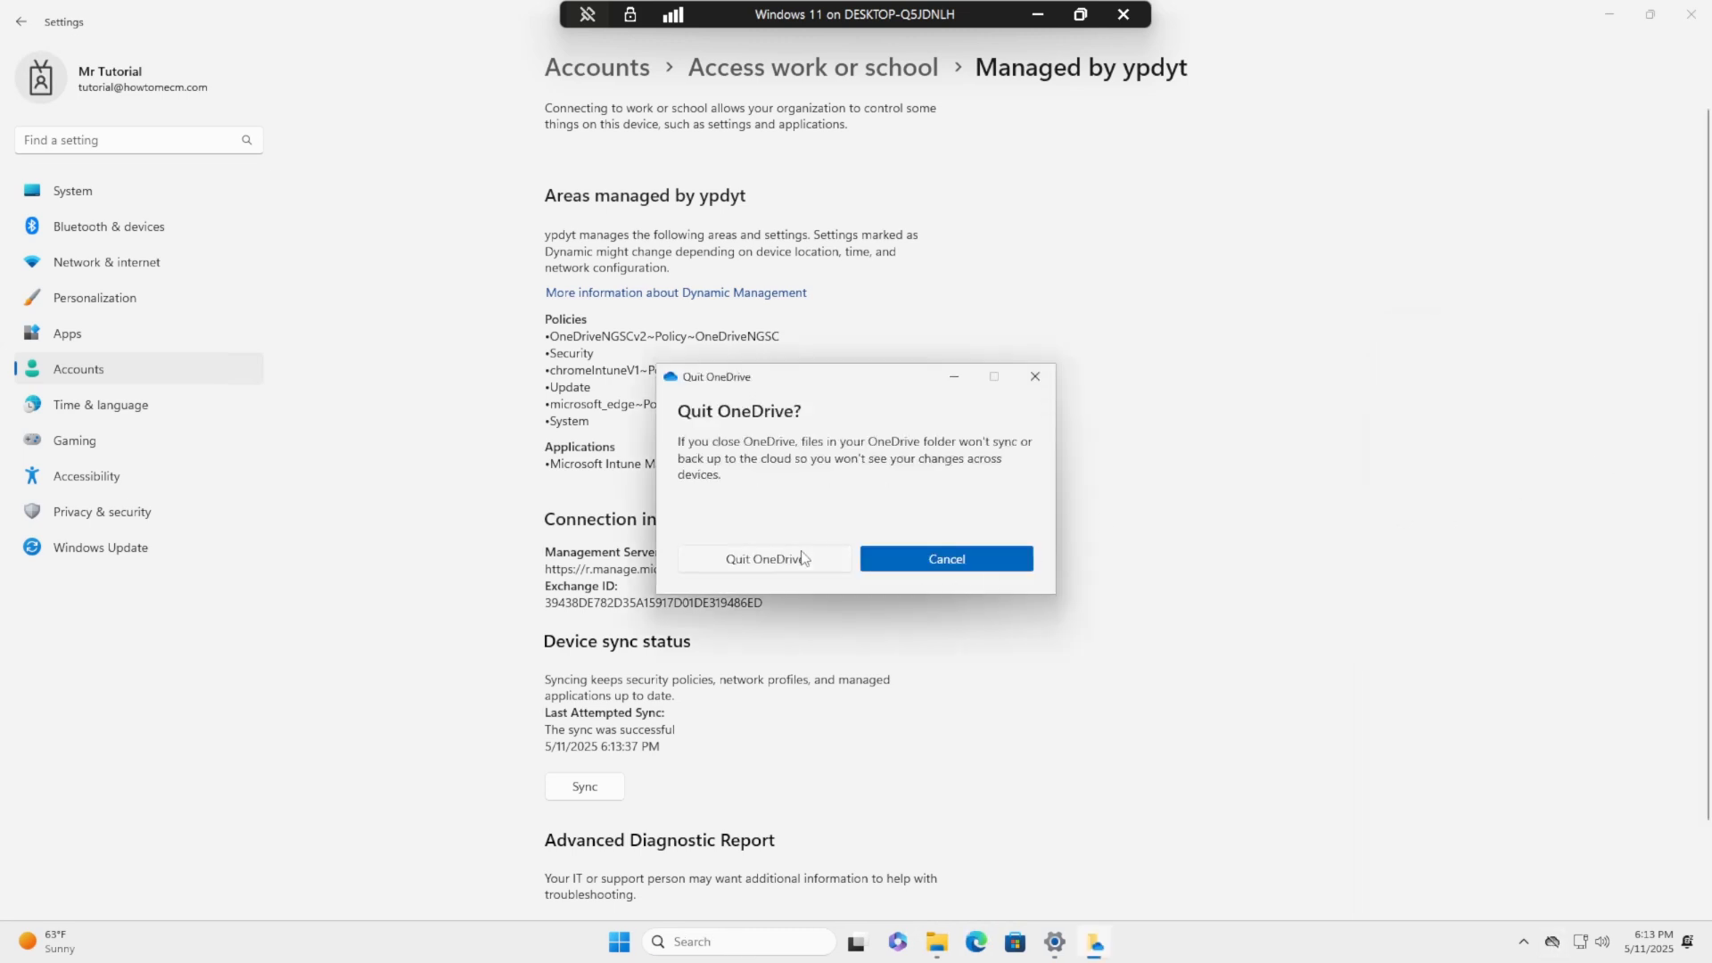
click(765, 561)
- Open the Start menu to find the OneDrive app
click(647, 942)
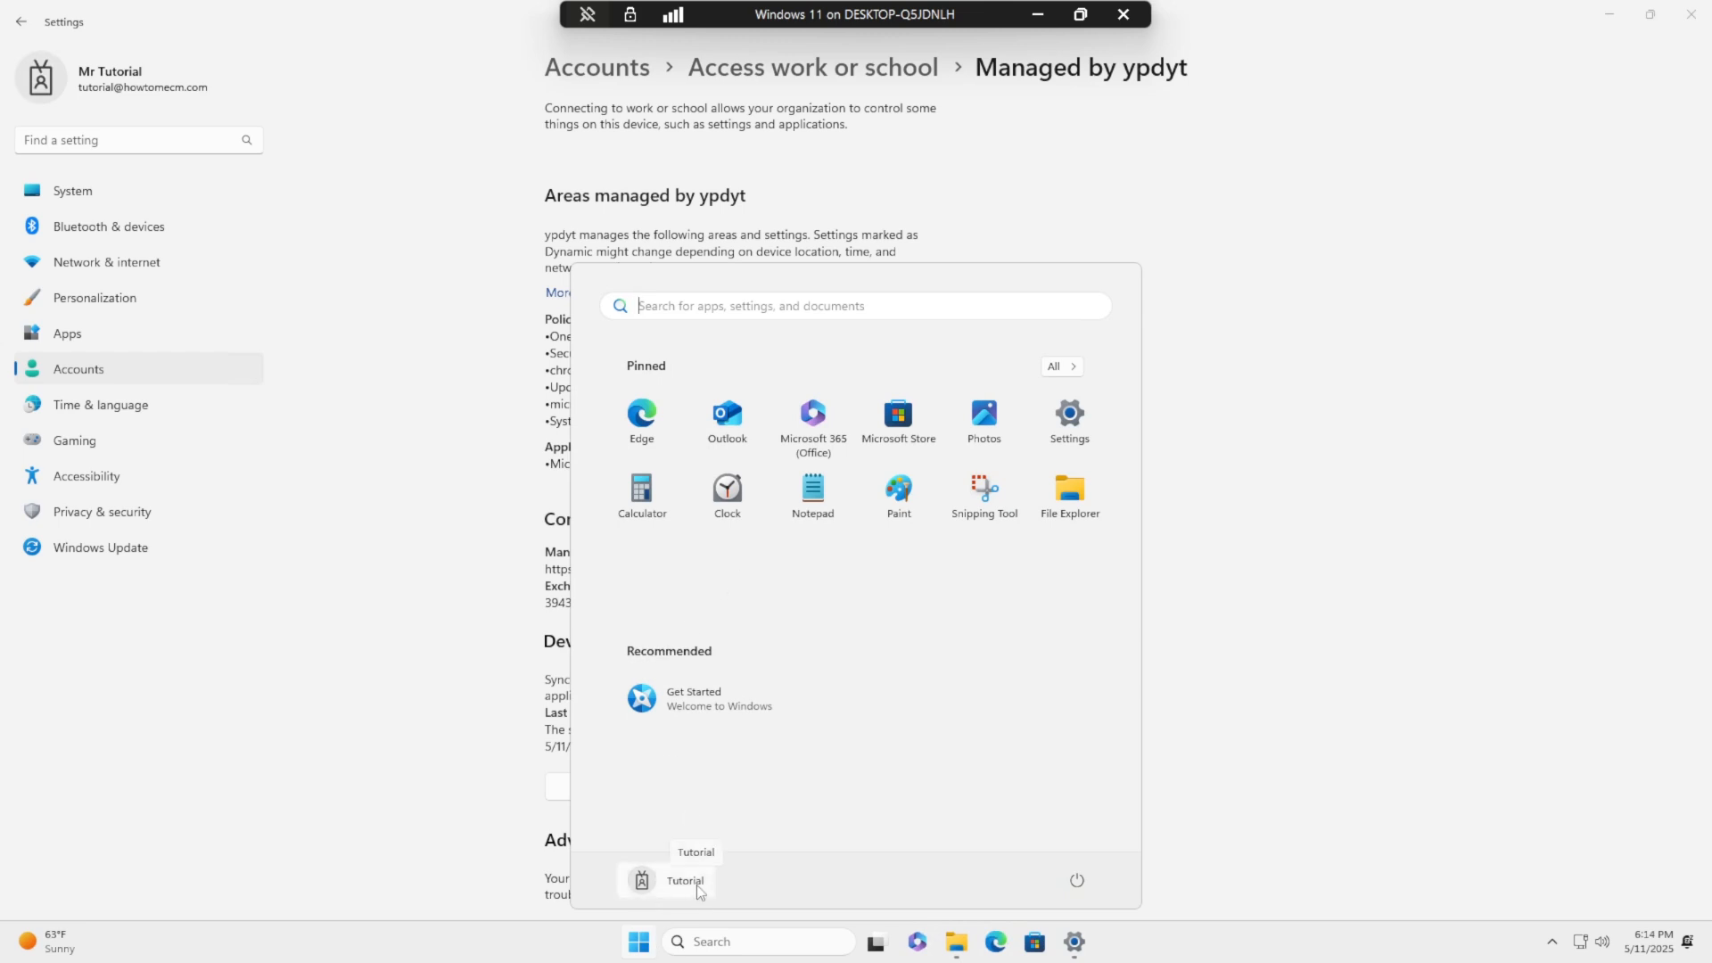
click(639, 945)
click(640, 947)
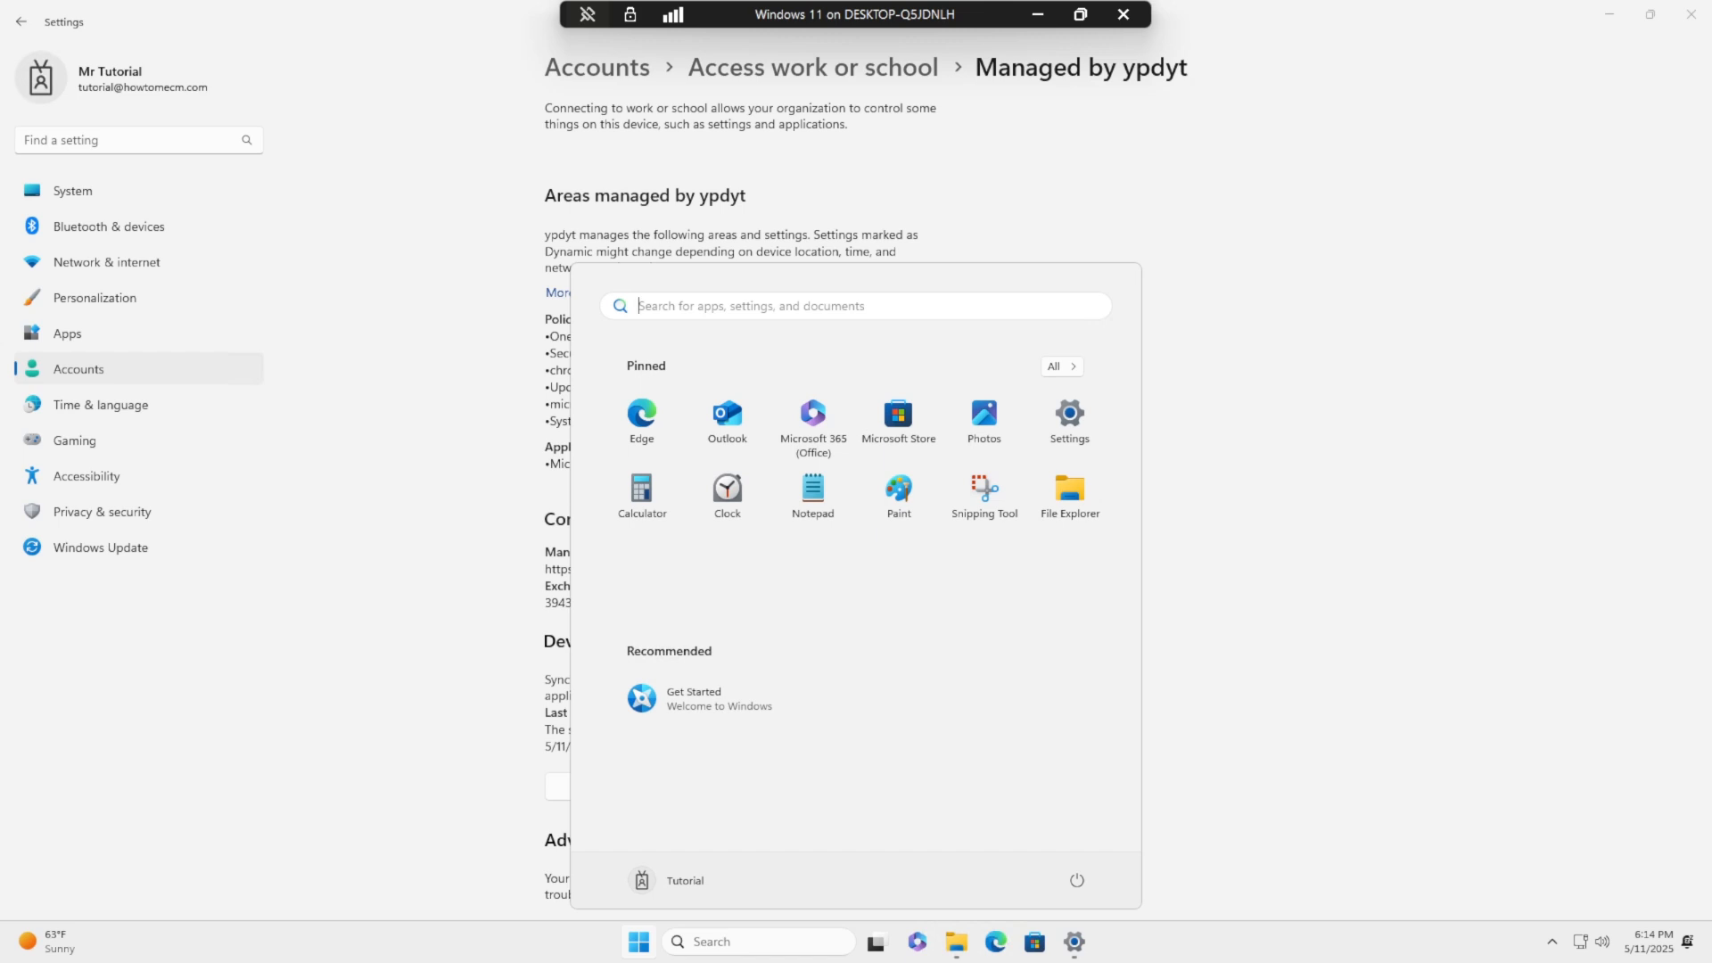
- Launch OneDrive from Start, keep the Windows Security icon visible in the tray, and open the work OneDrive folder
text(onedrive)
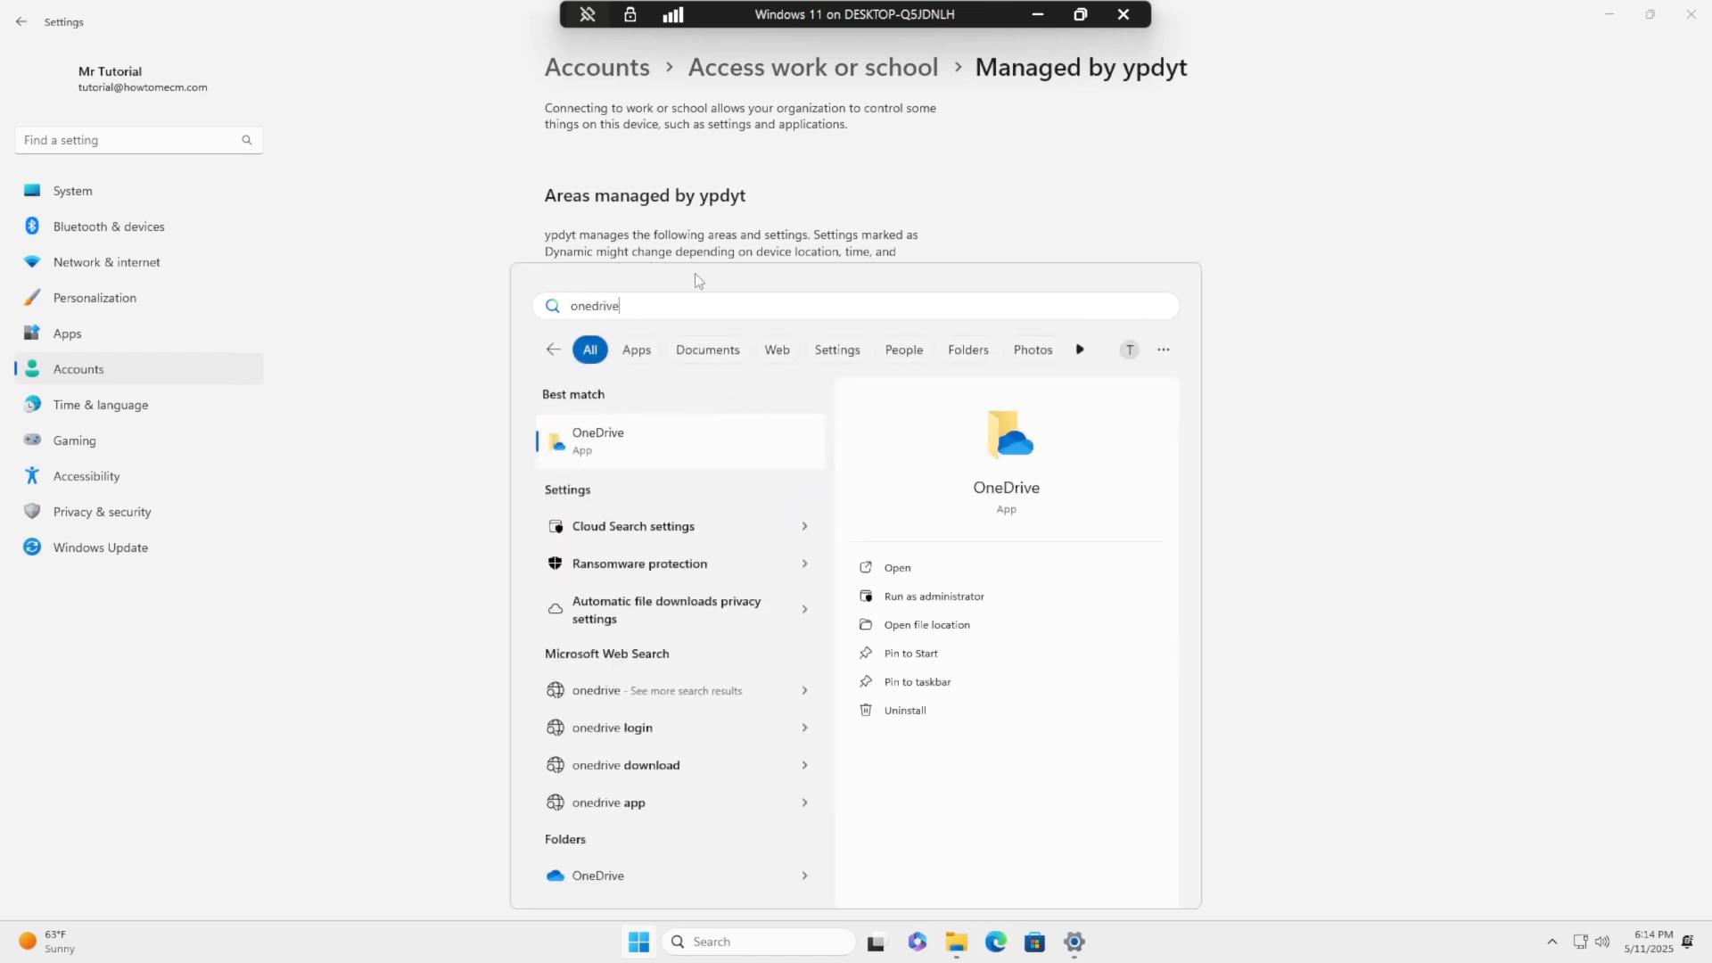
click(587, 456)
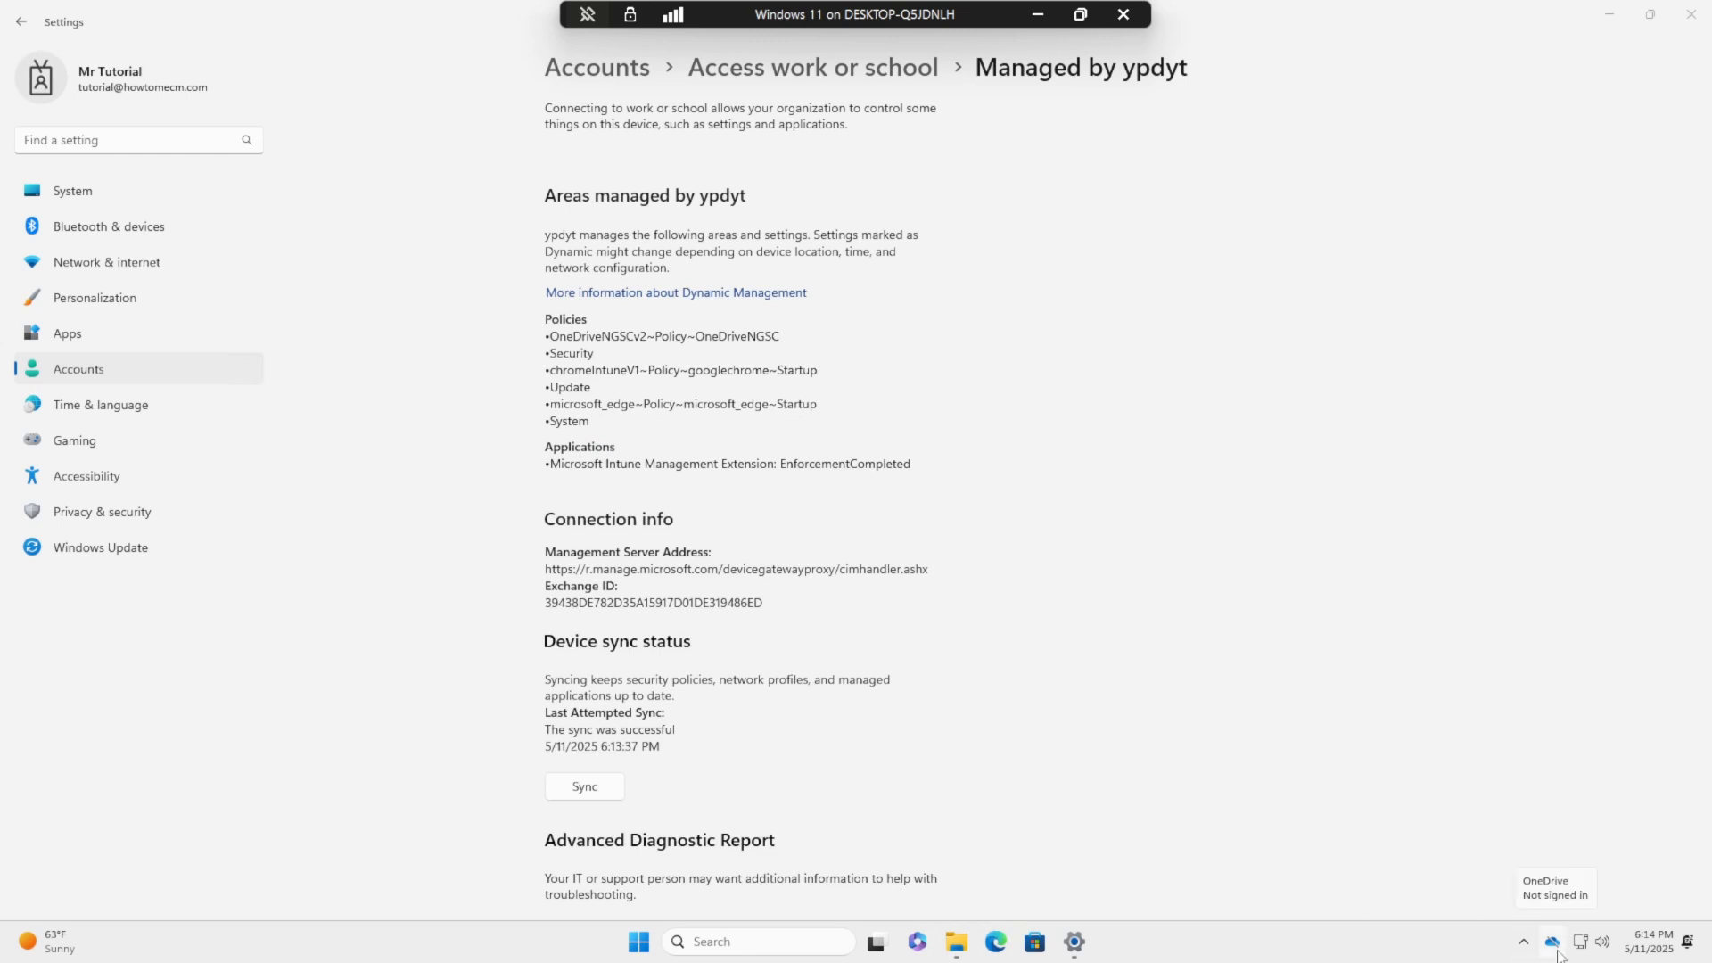
click(1519, 949)
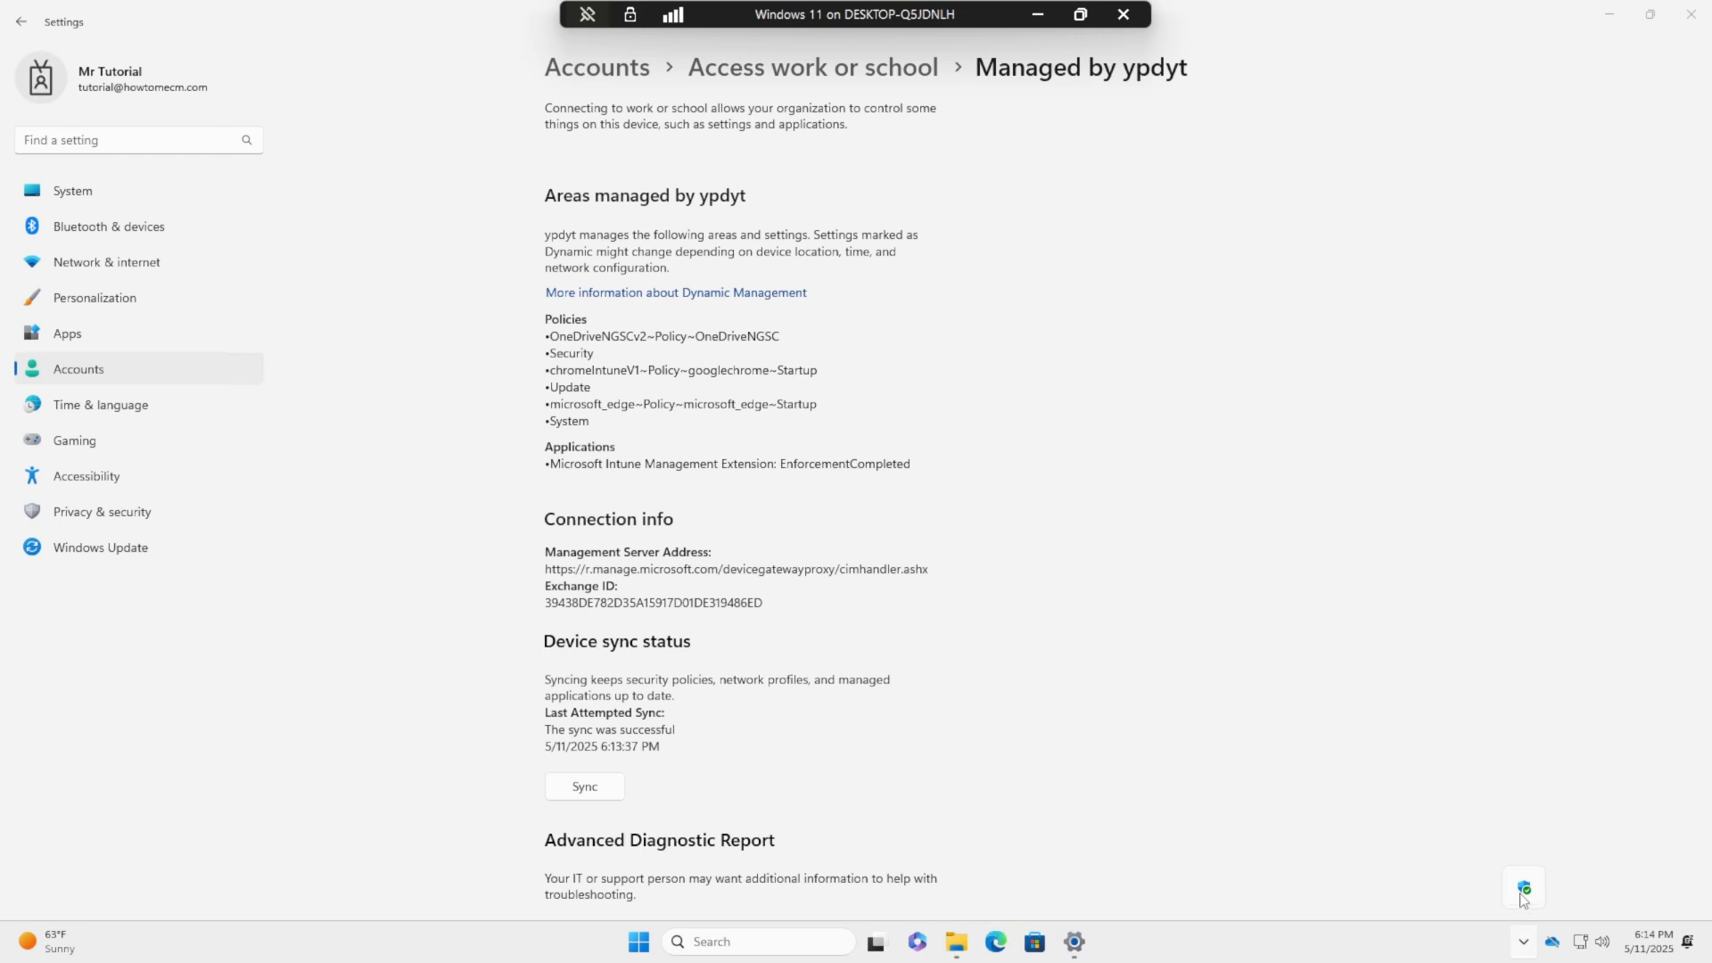
drag(1528, 892, 1525, 936)
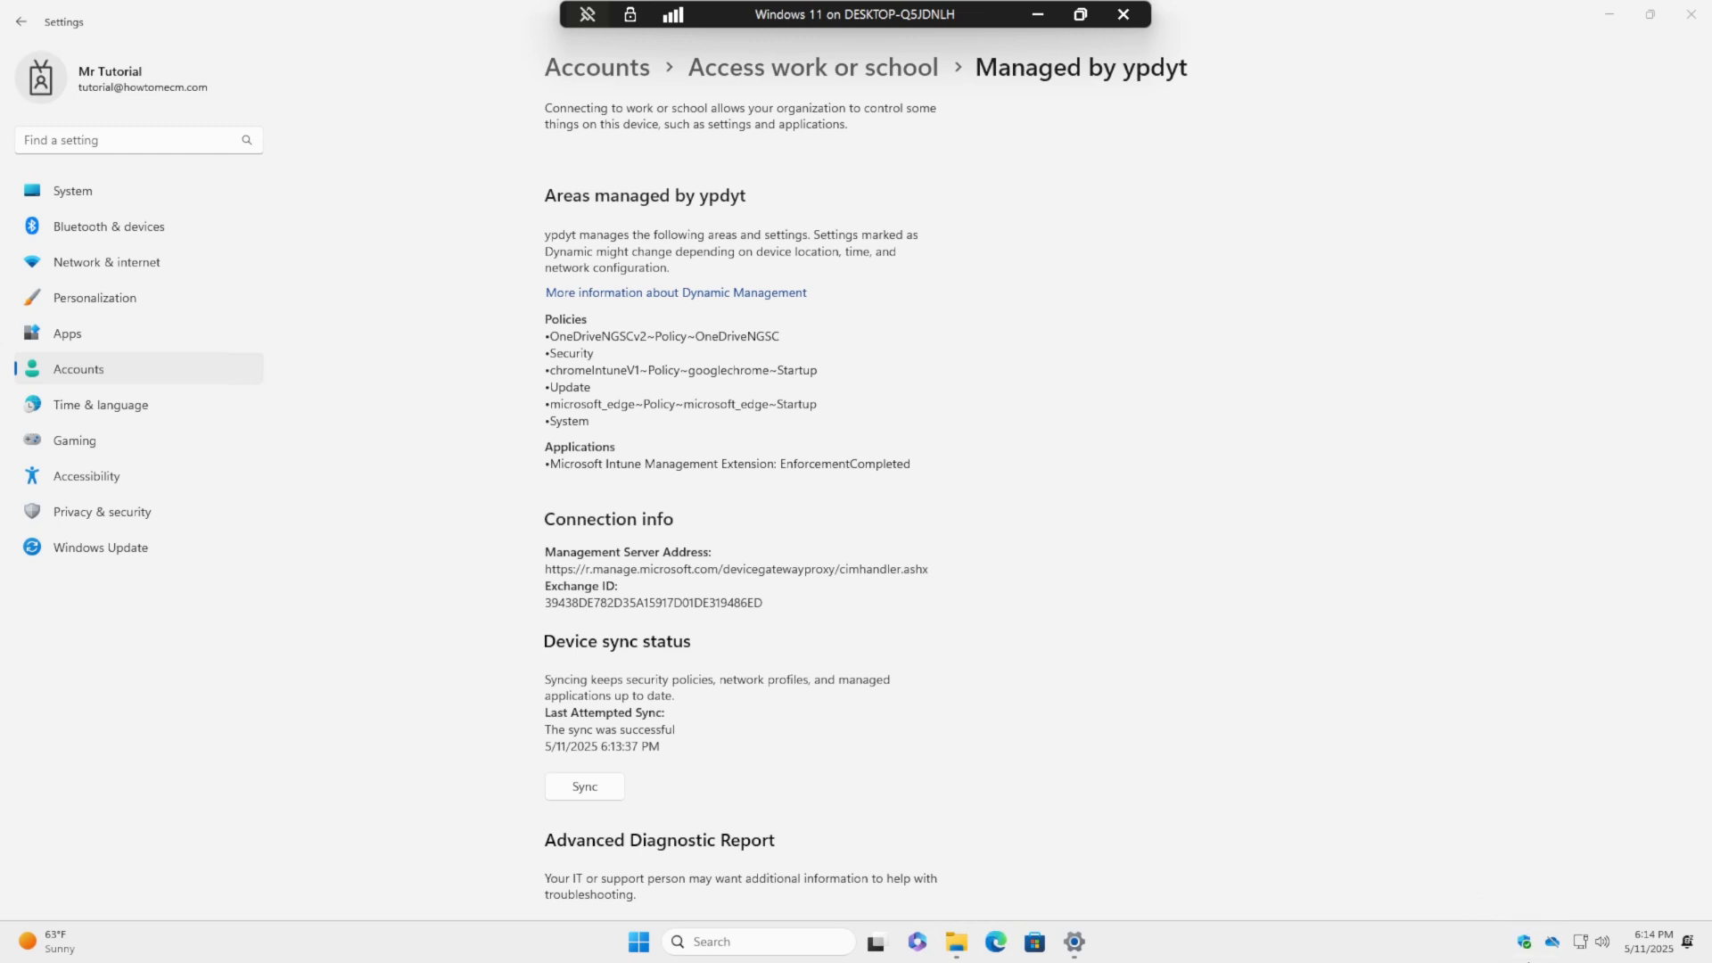
double_click(1554, 945)
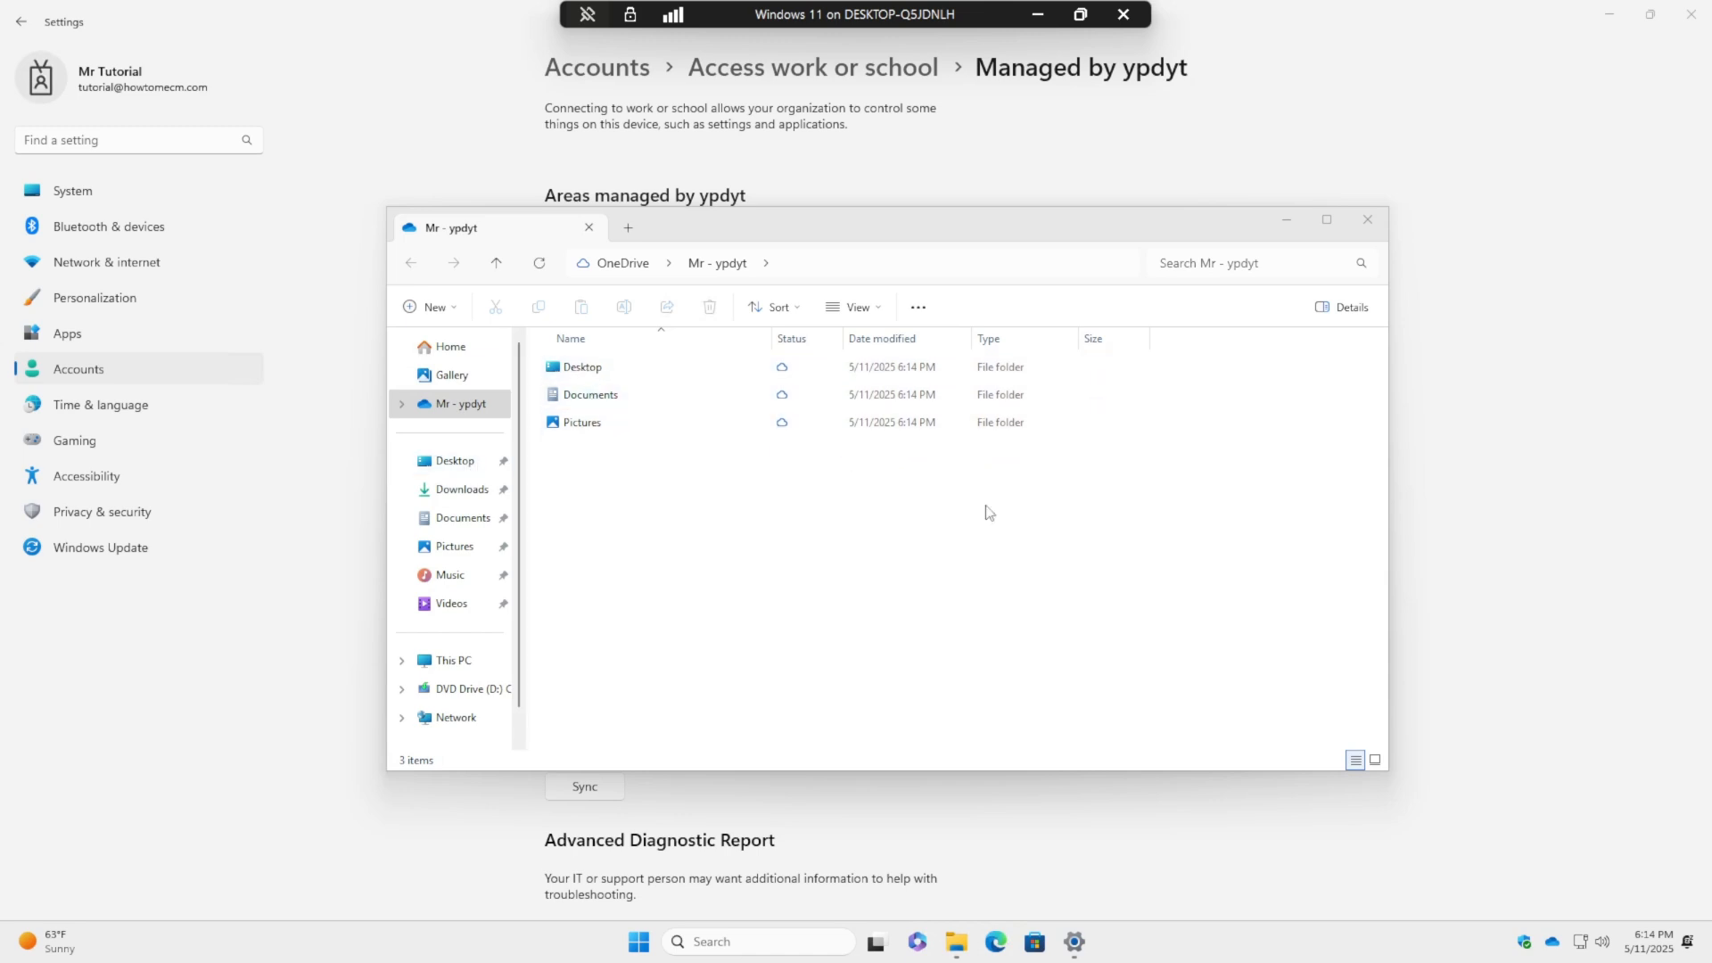
- Check the Desktop folder's Properties to confirm its location is under OneDrive, then minimise Settings
click(446, 466)
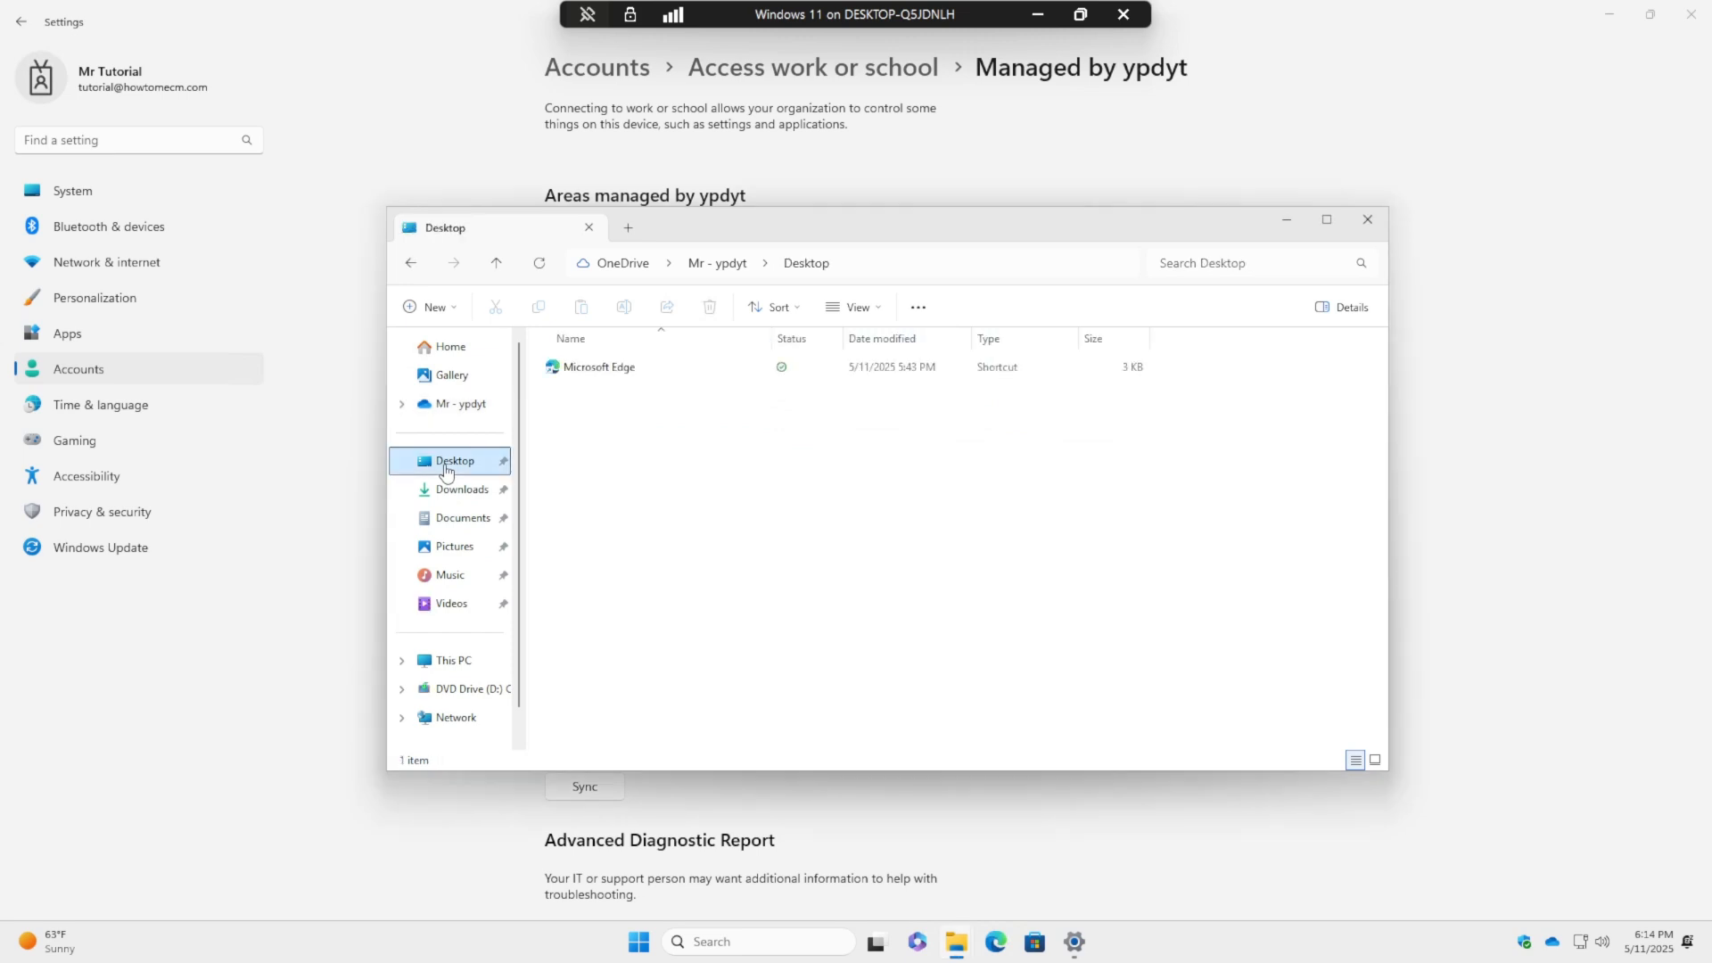
right_click(446, 471)
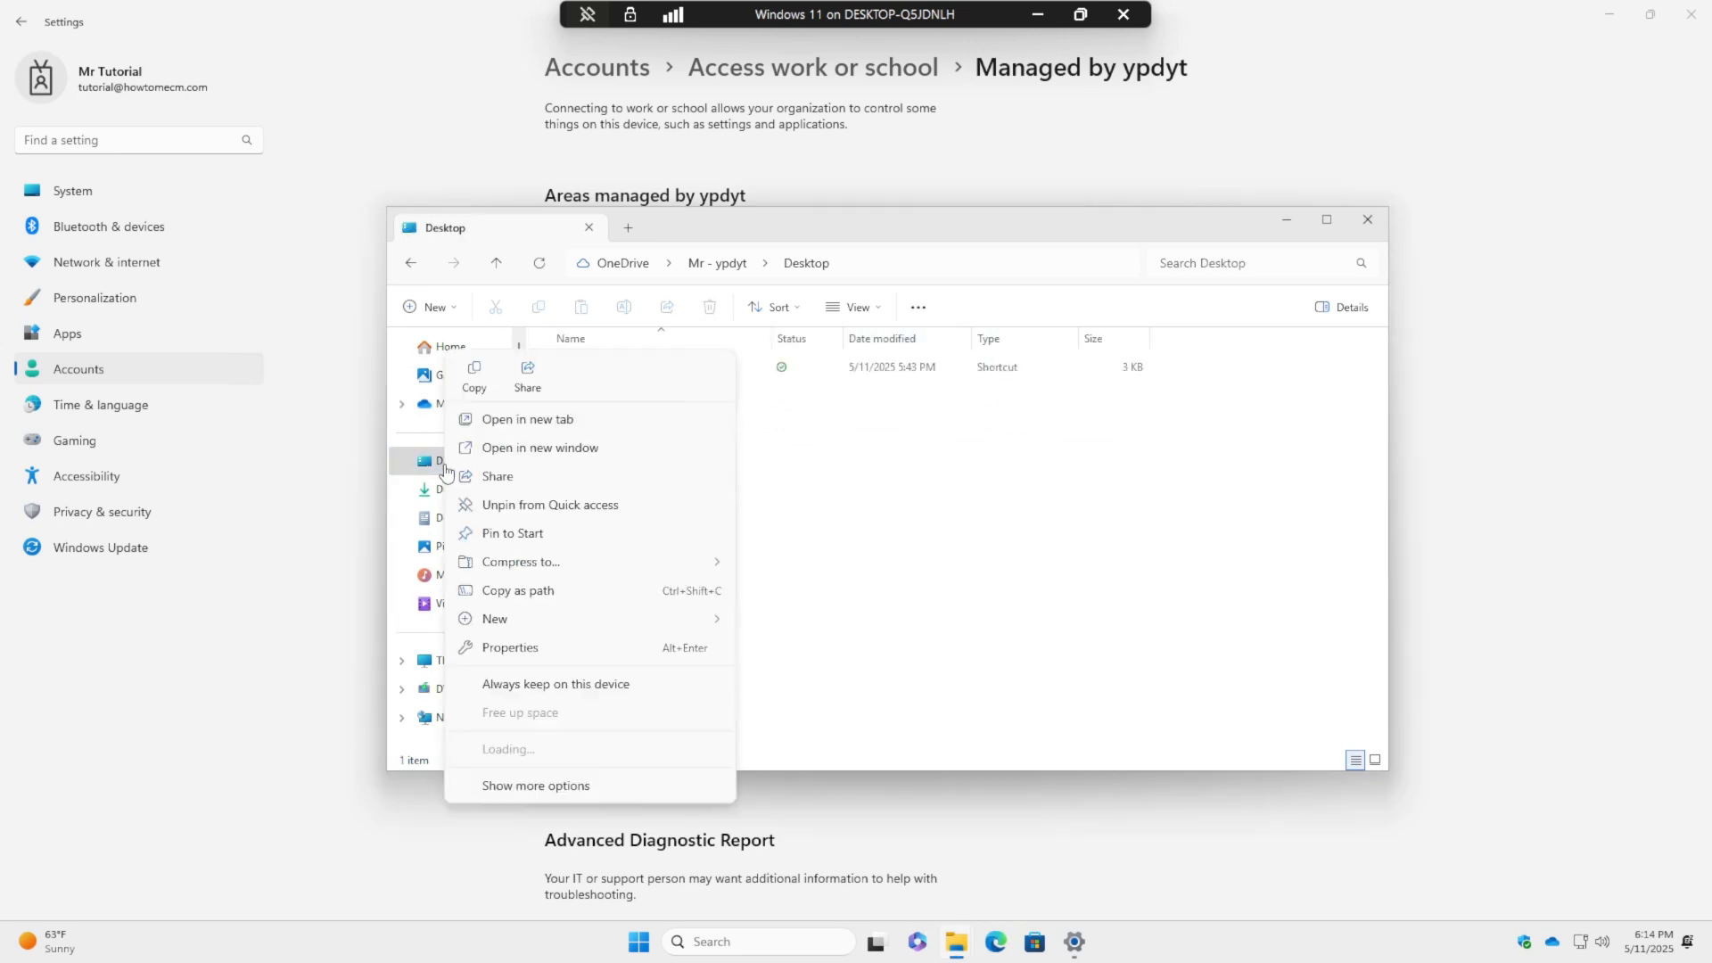
click(513, 650)
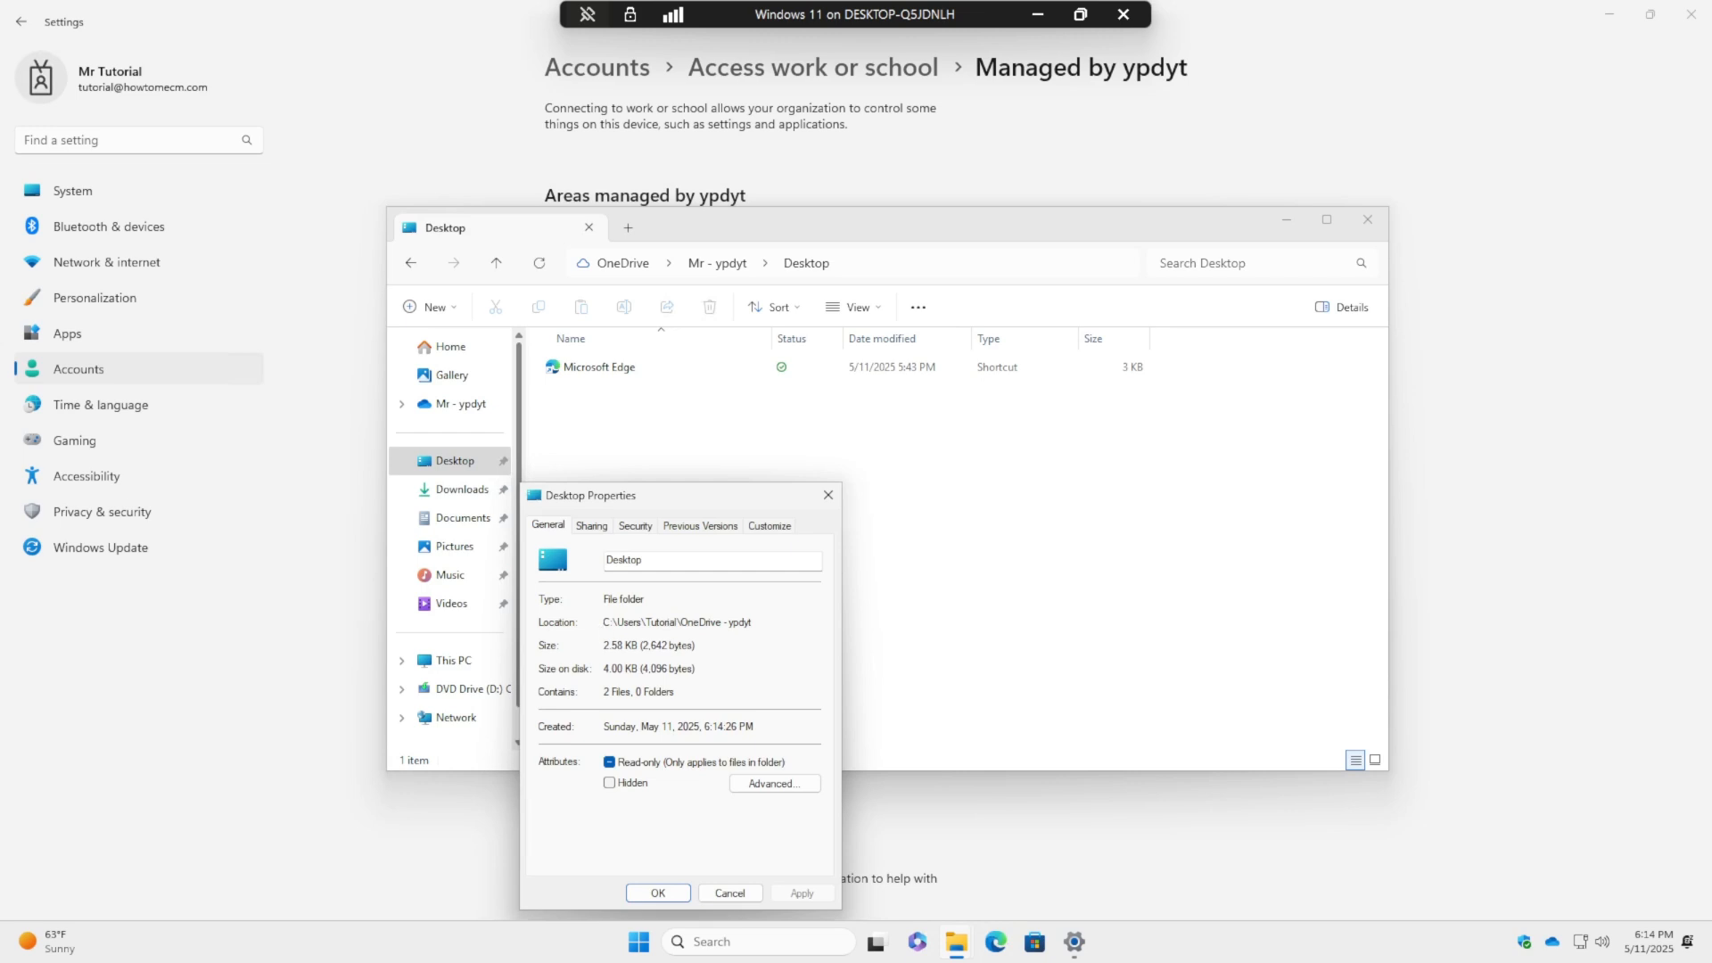
drag(603, 622, 754, 622)
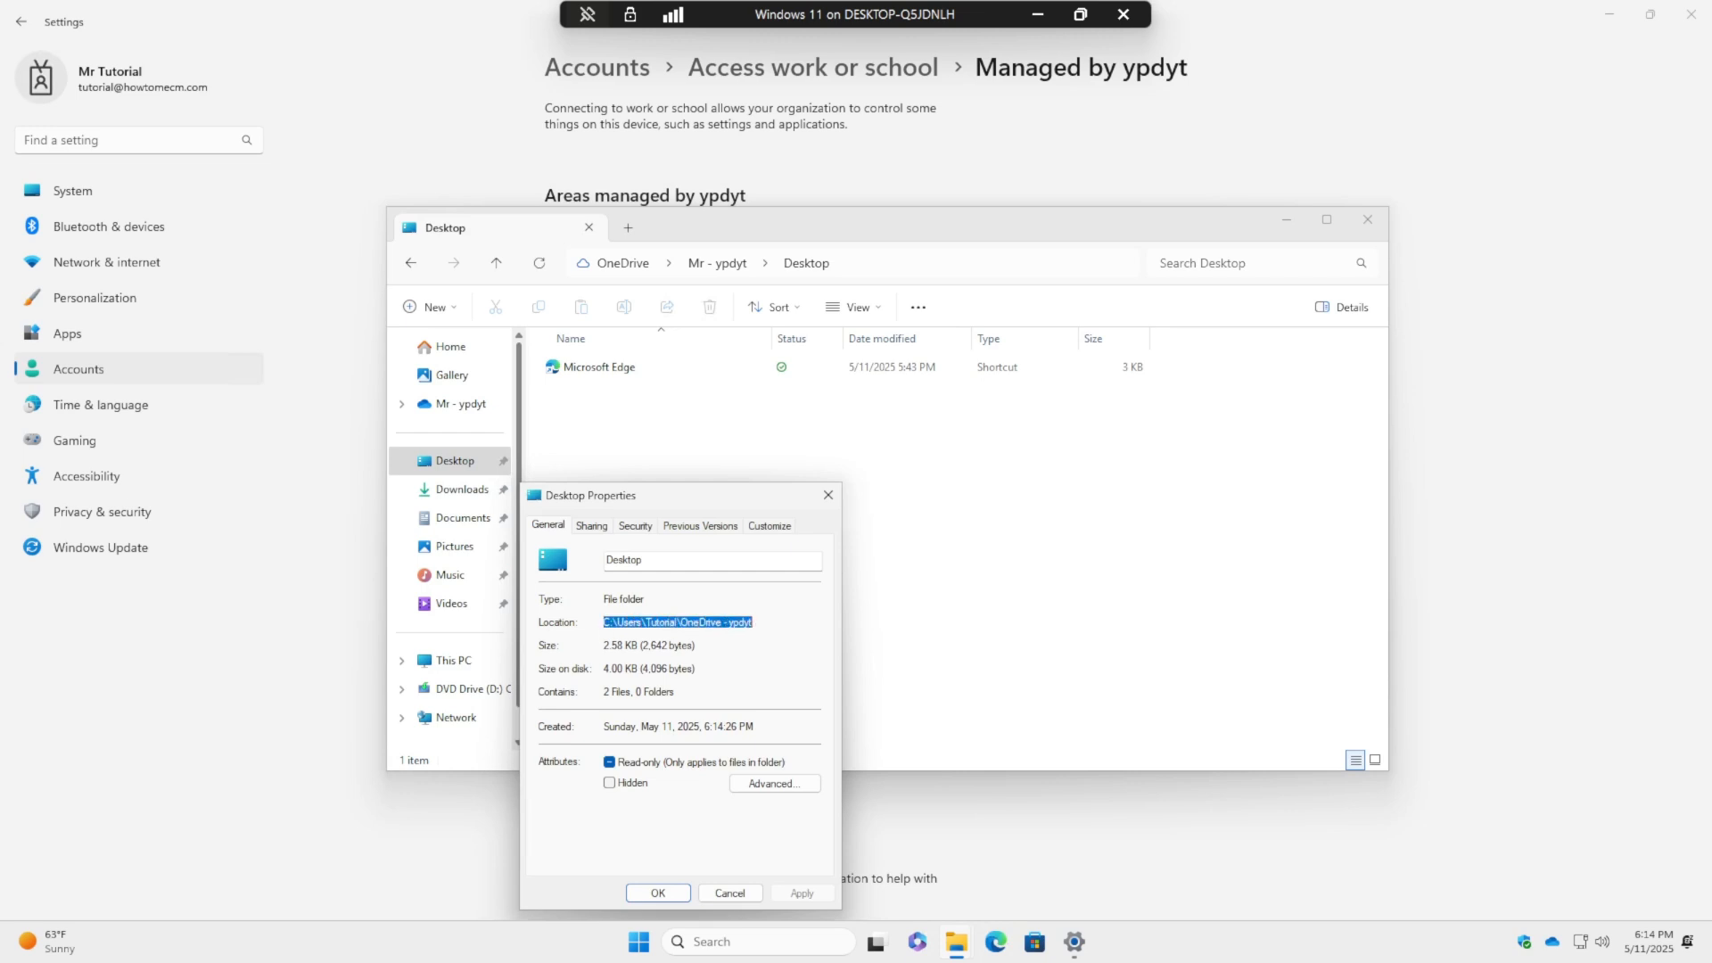
click(828, 496)
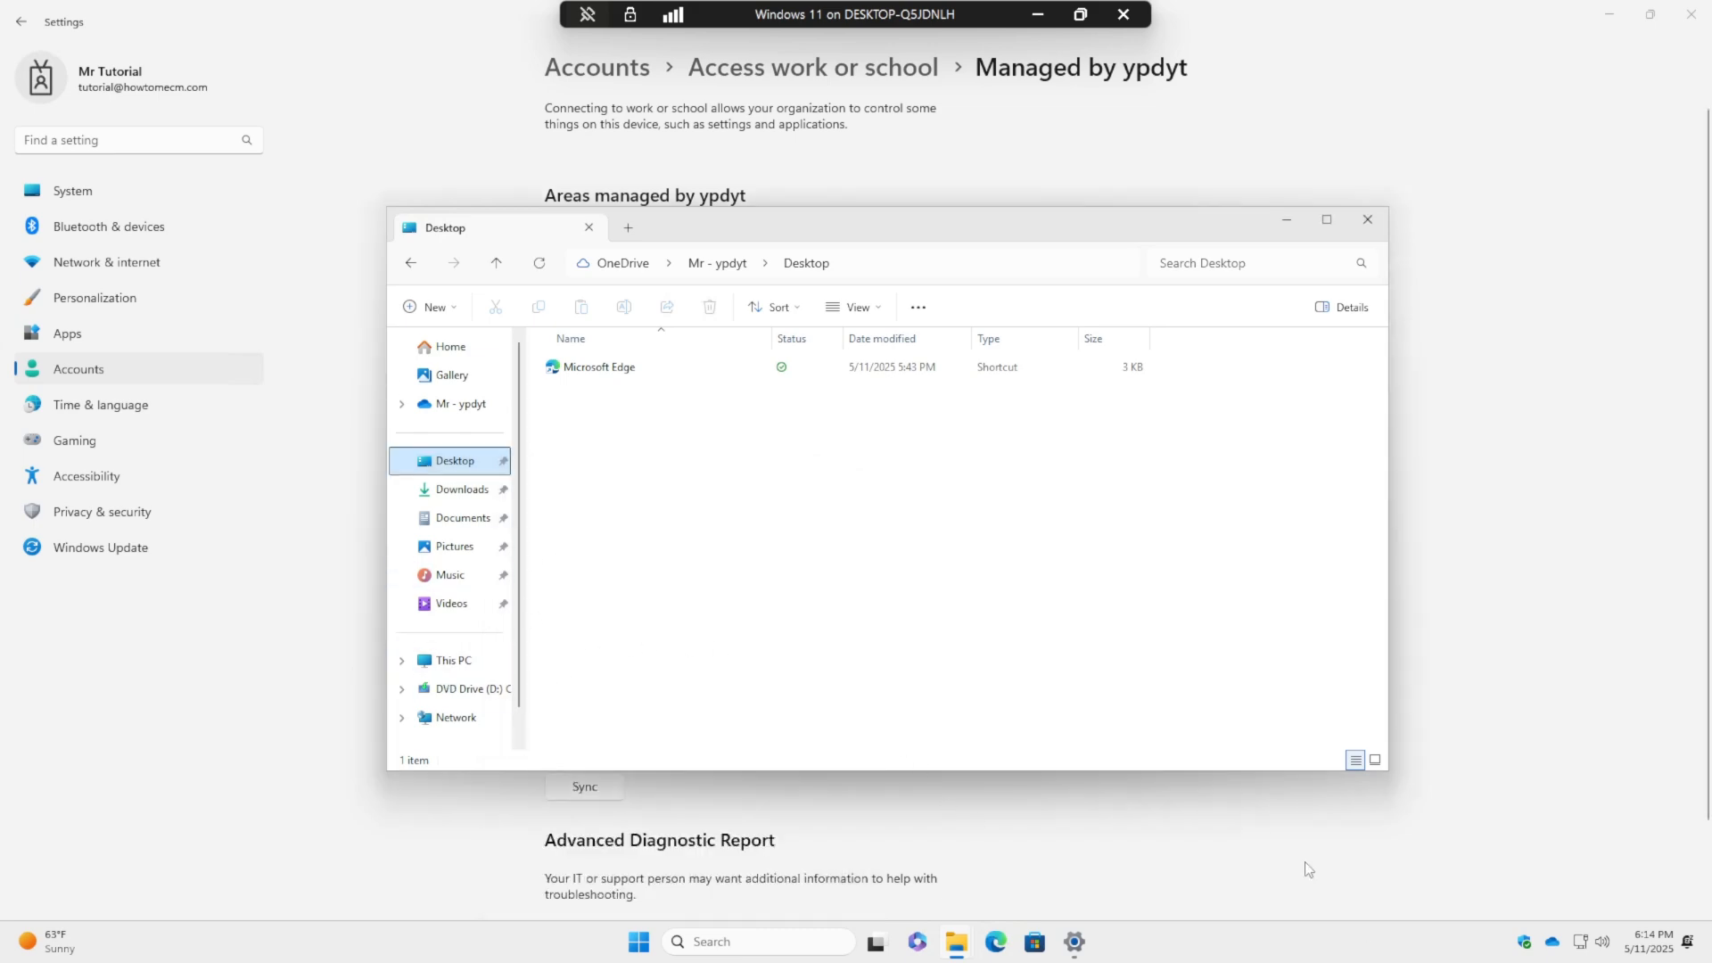
click(1610, 14)
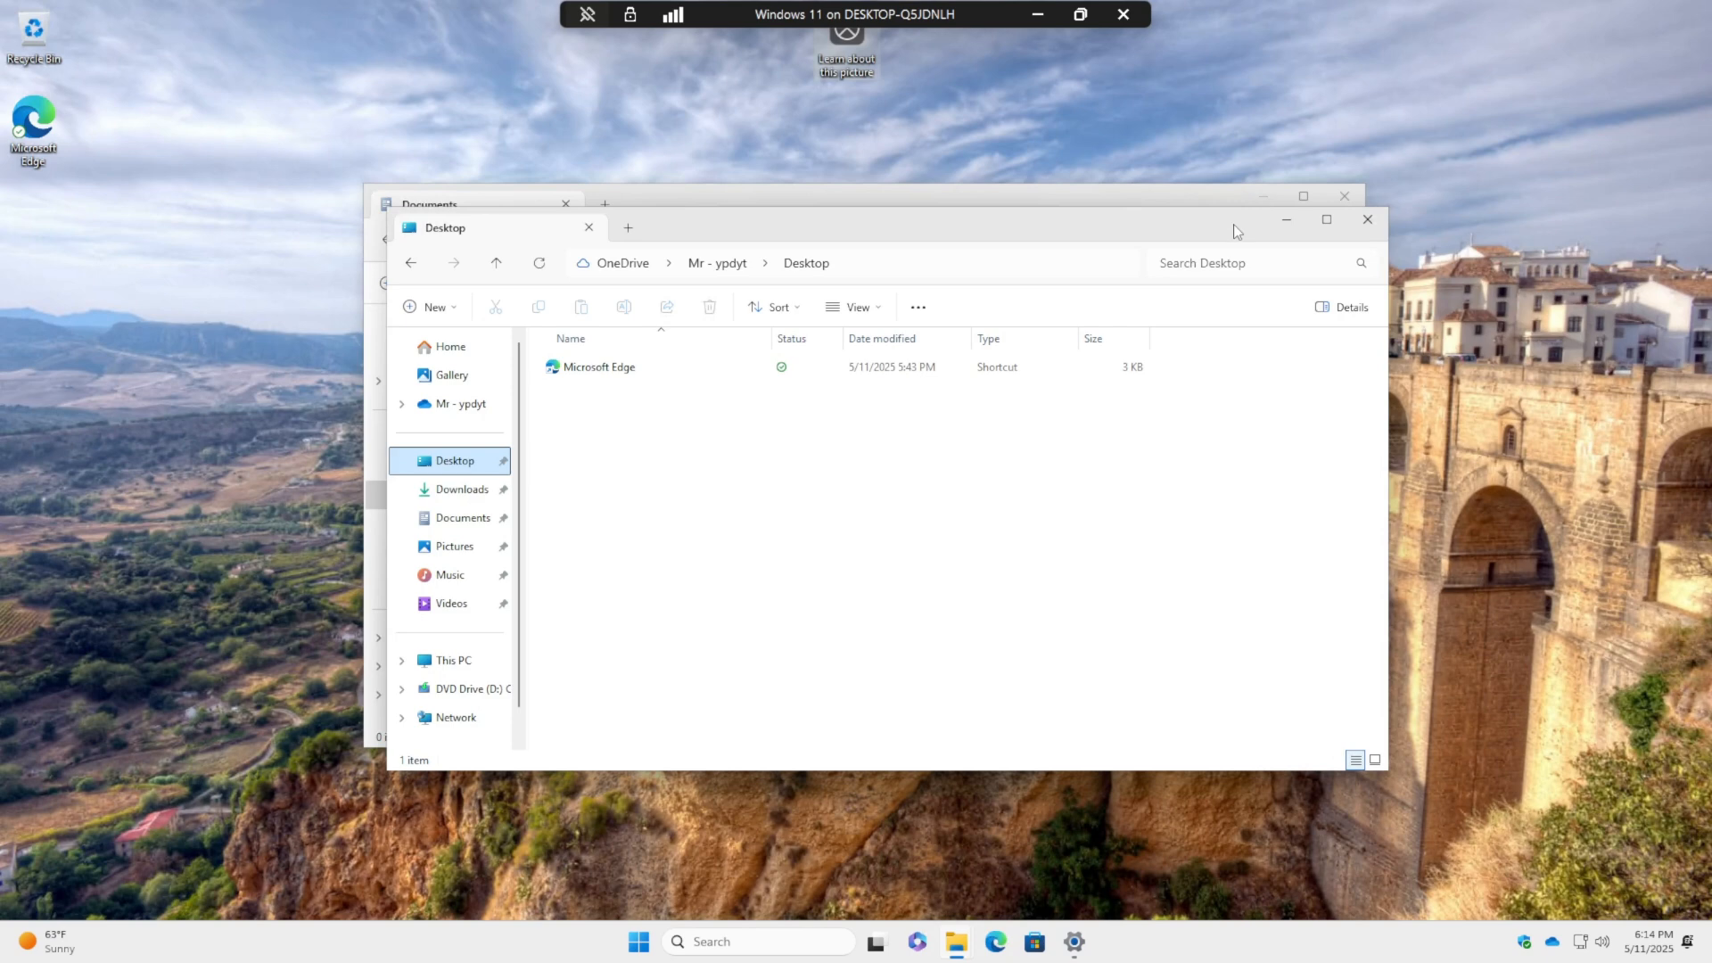
- Create a New Text Document on the desktop with its default name
click(1284, 225)
right_click(194, 355)
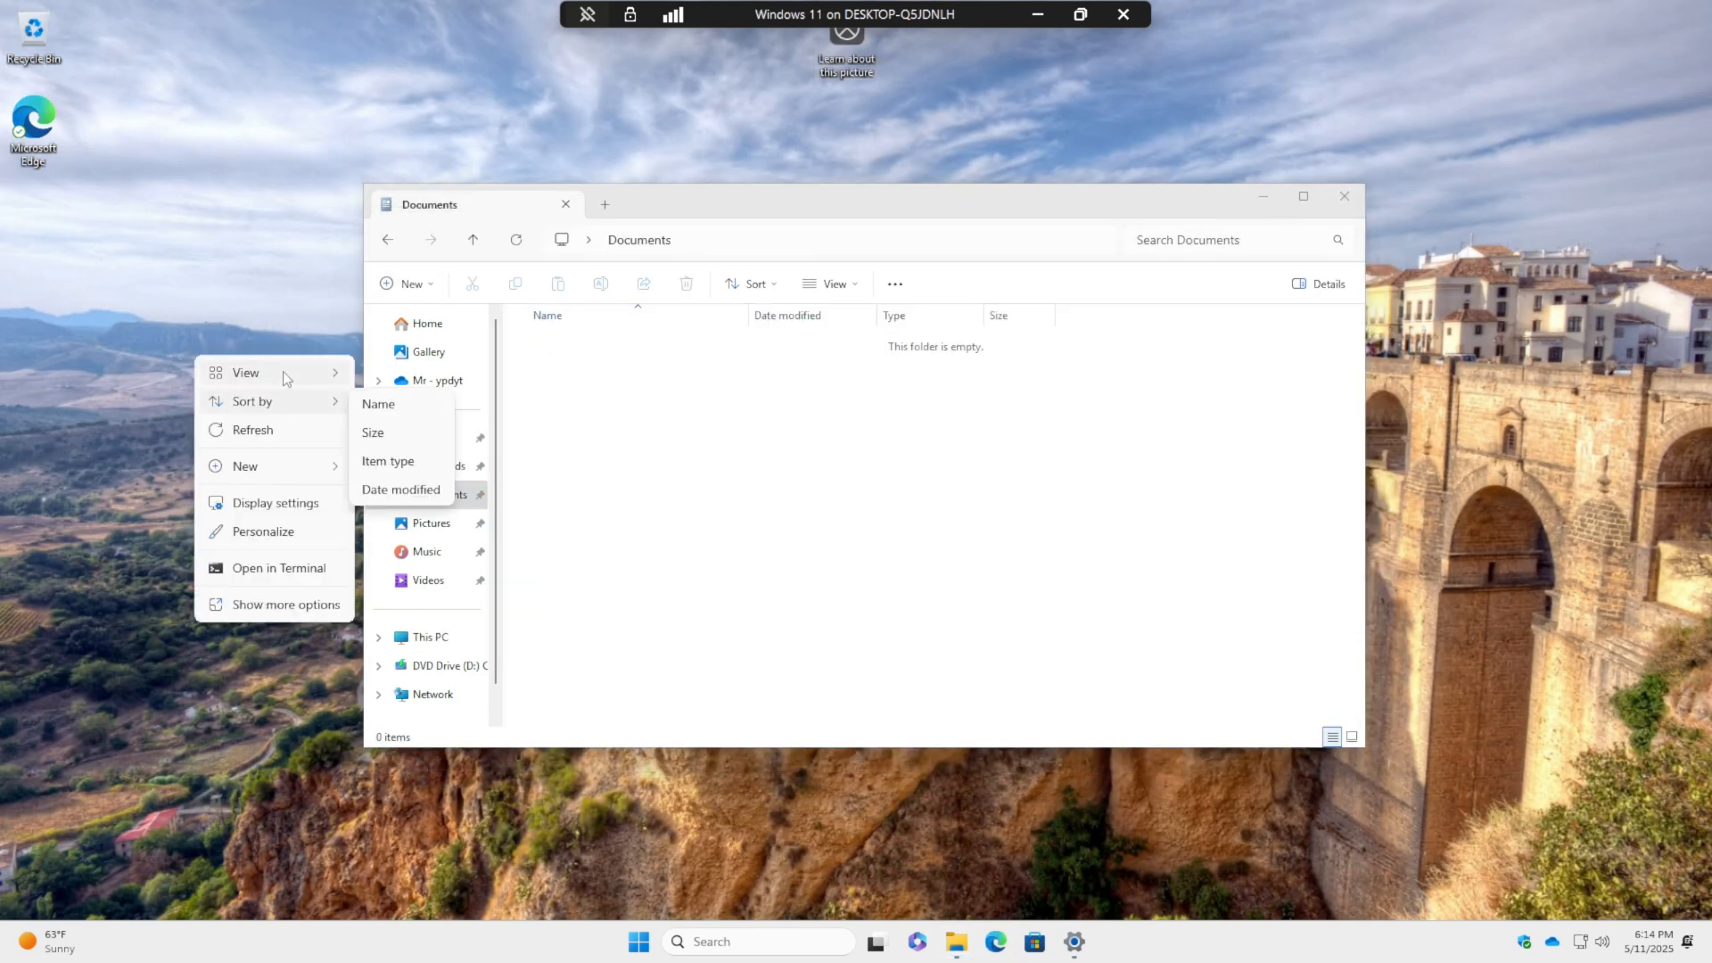
mouse_move(308, 466)
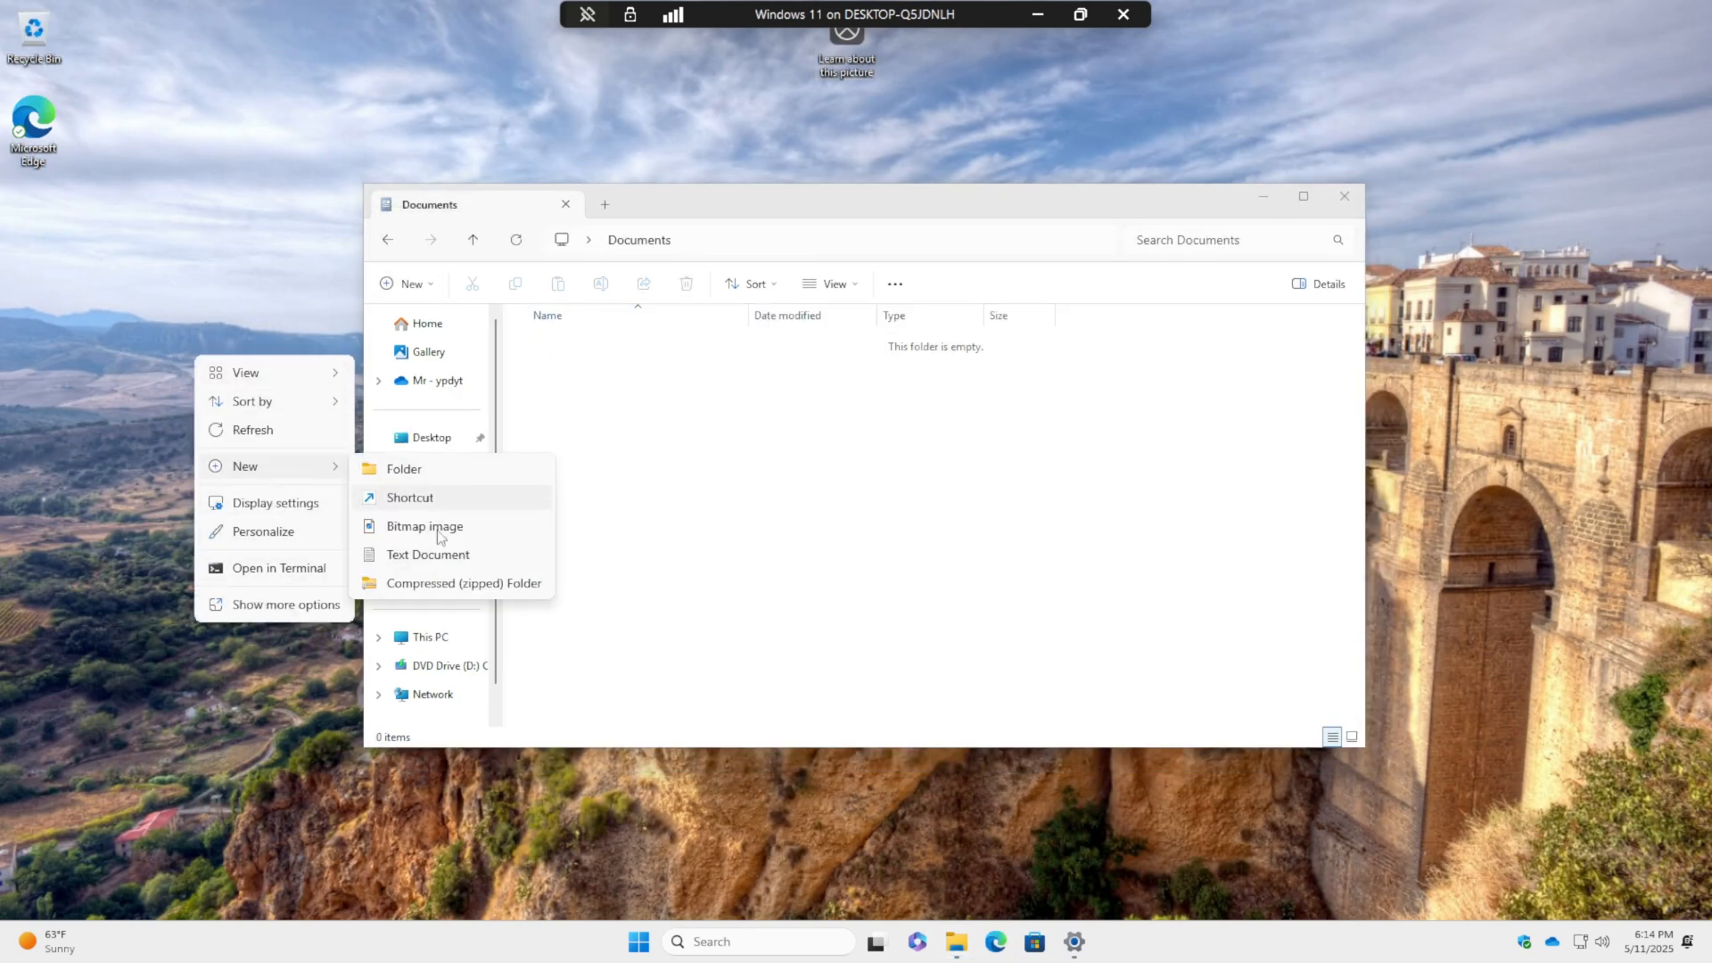
click(419, 555)
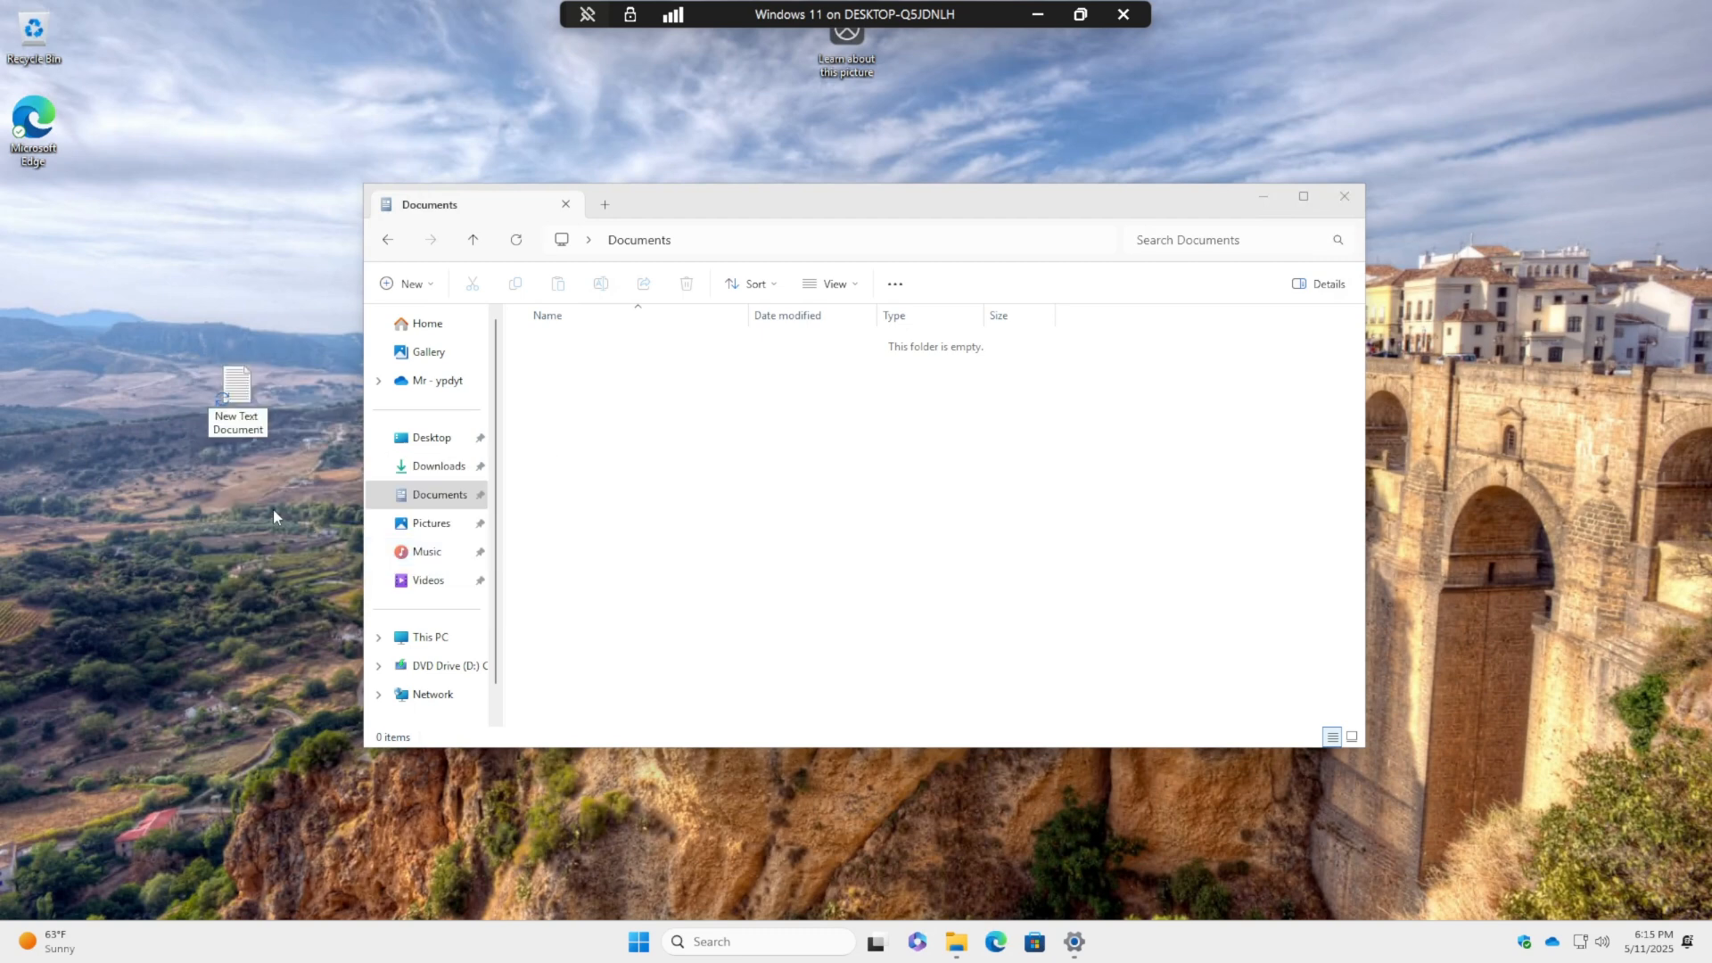
key(Return)
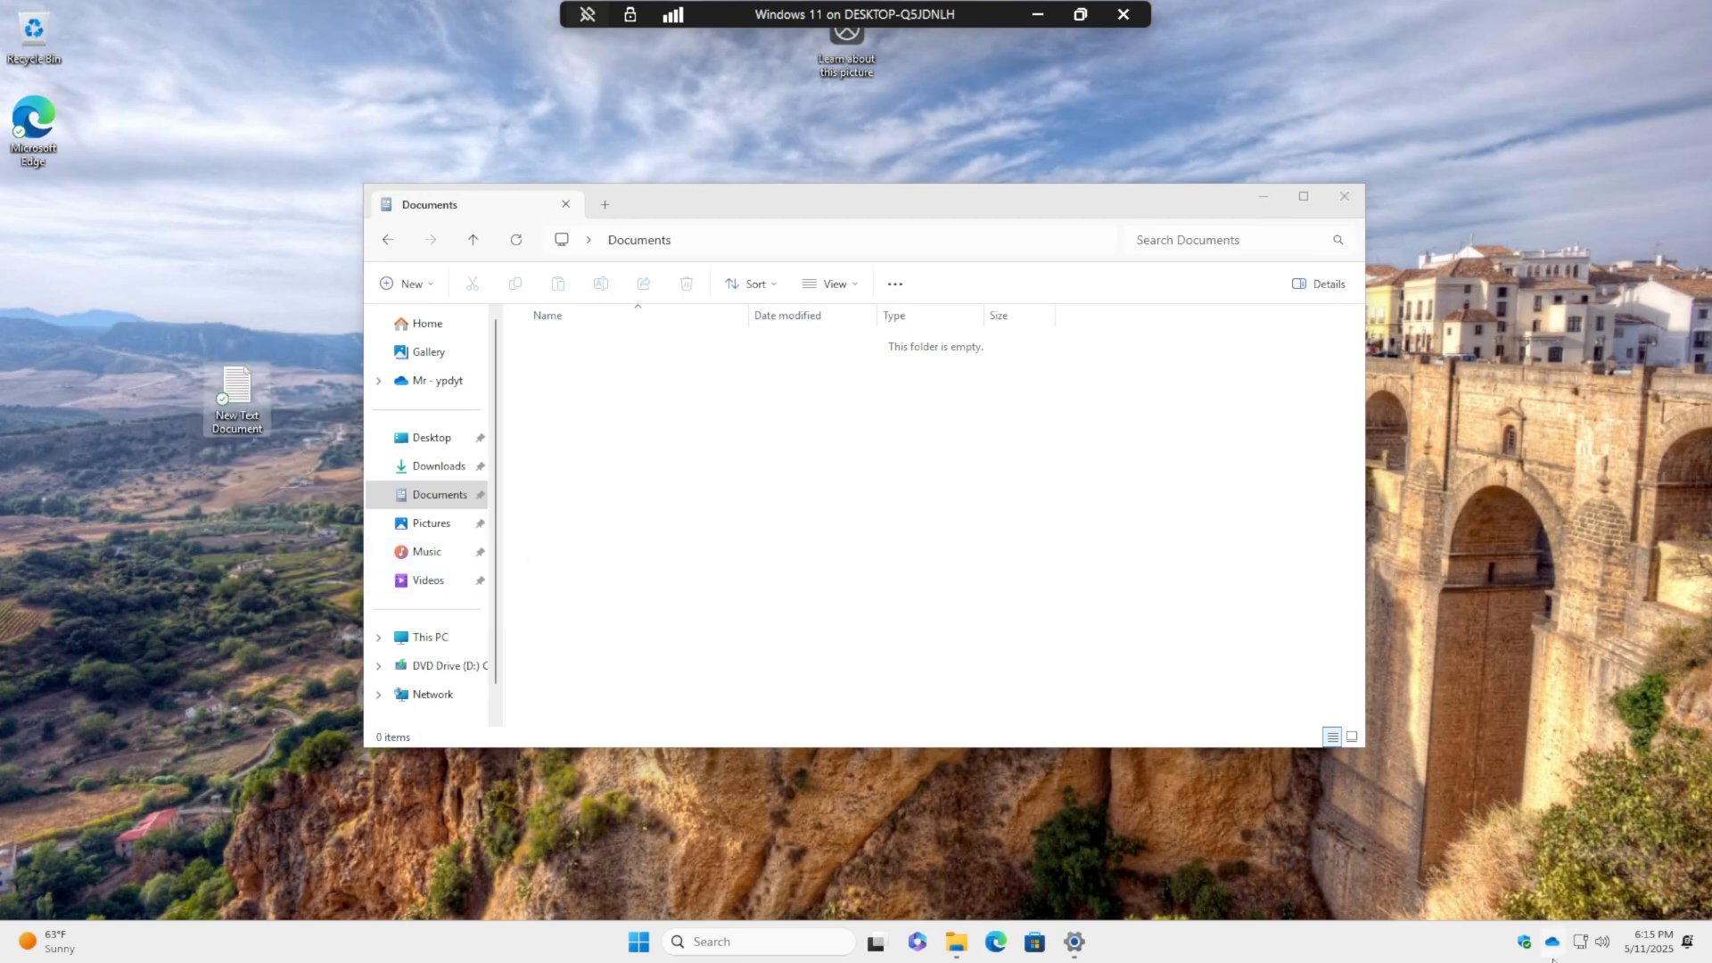
- Confirm the new text document appears in the OneDrive Desktop folder
click(431, 380)
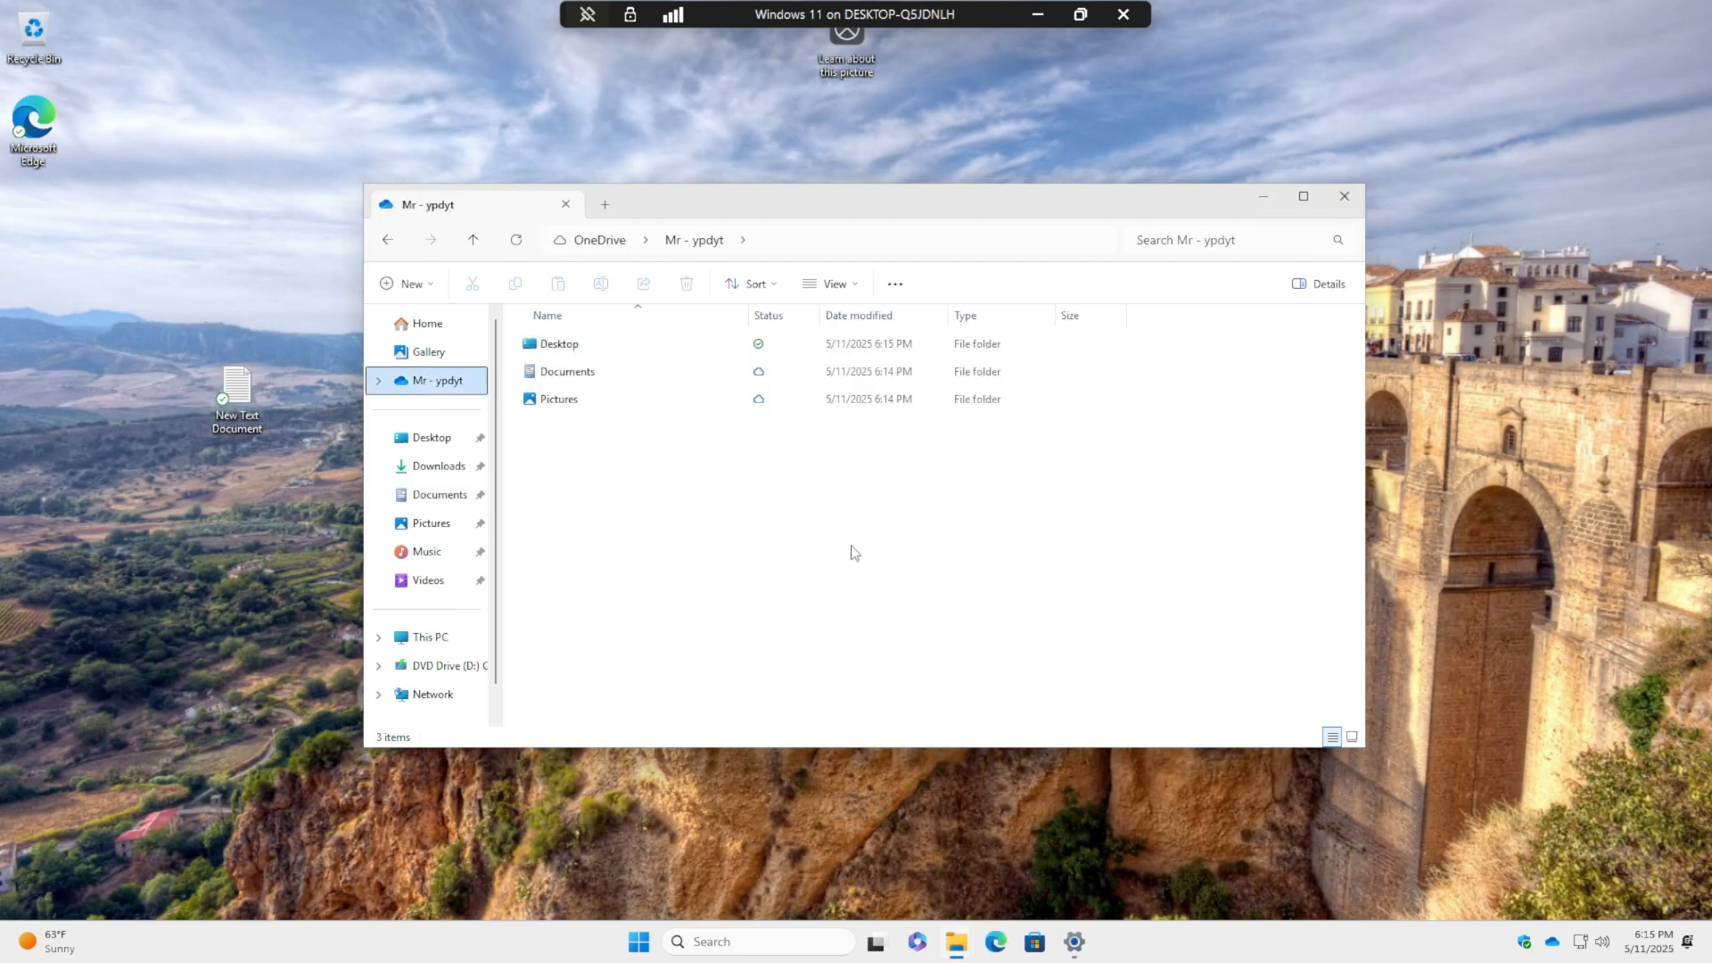
click(587, 350)
double_click(587, 347)
click(589, 375)
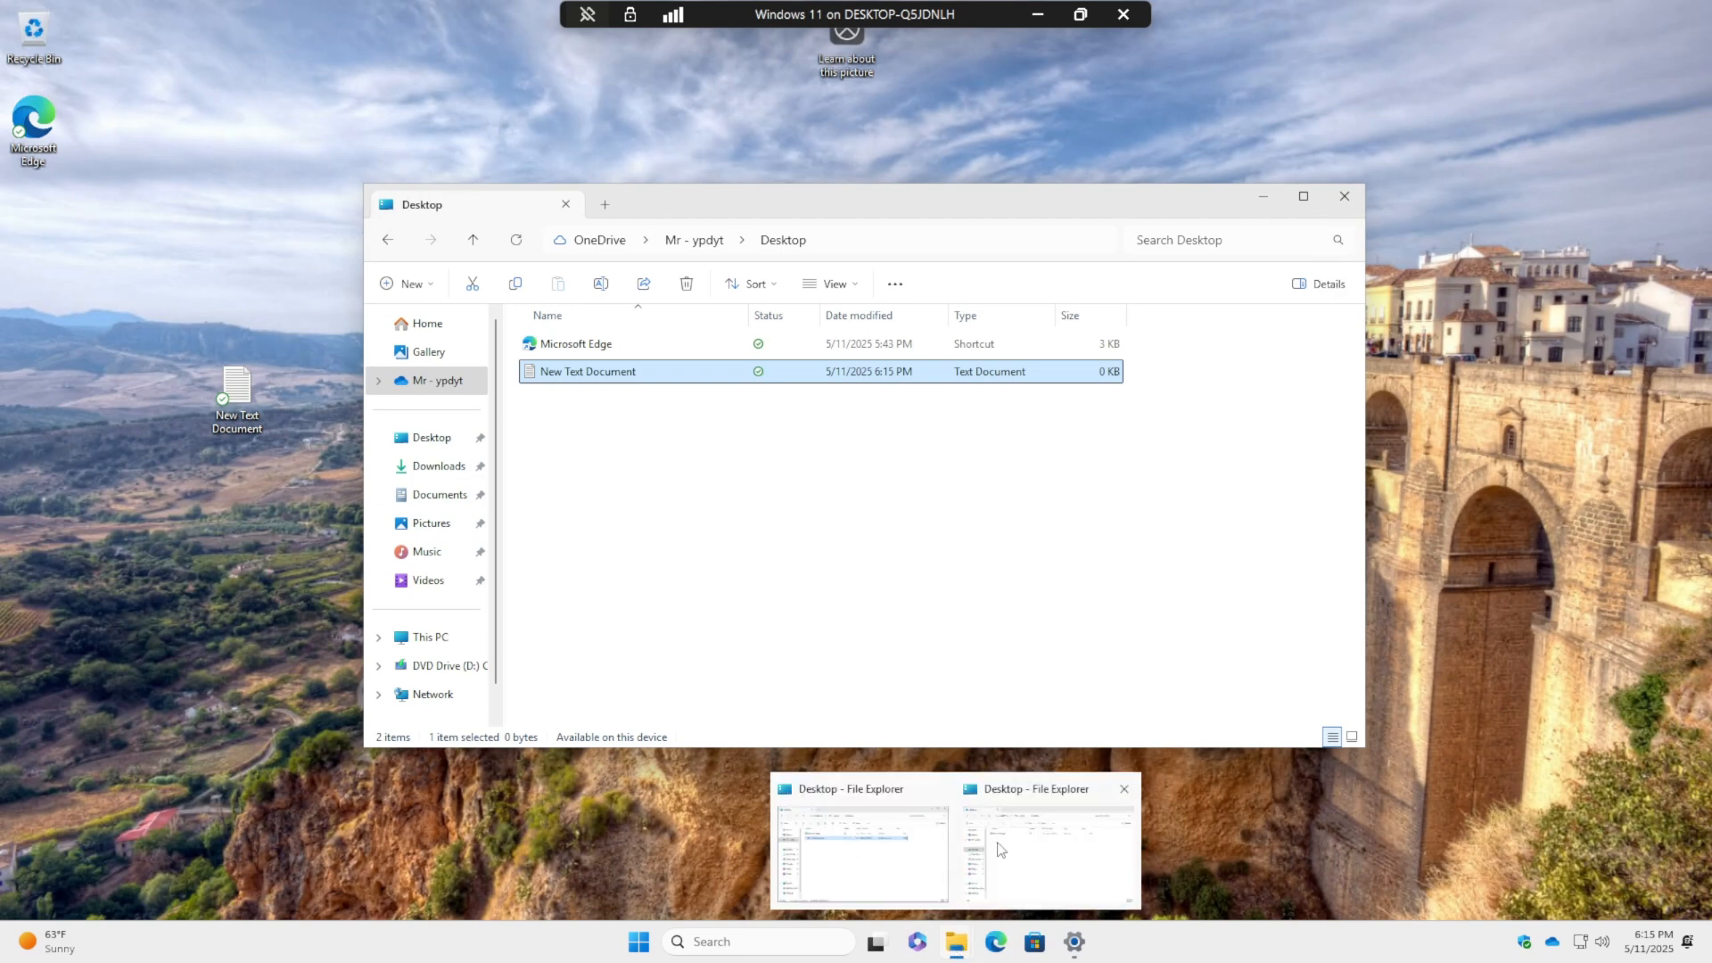
- Create a New Text Document in the Documents folder with its default name
click(438, 499)
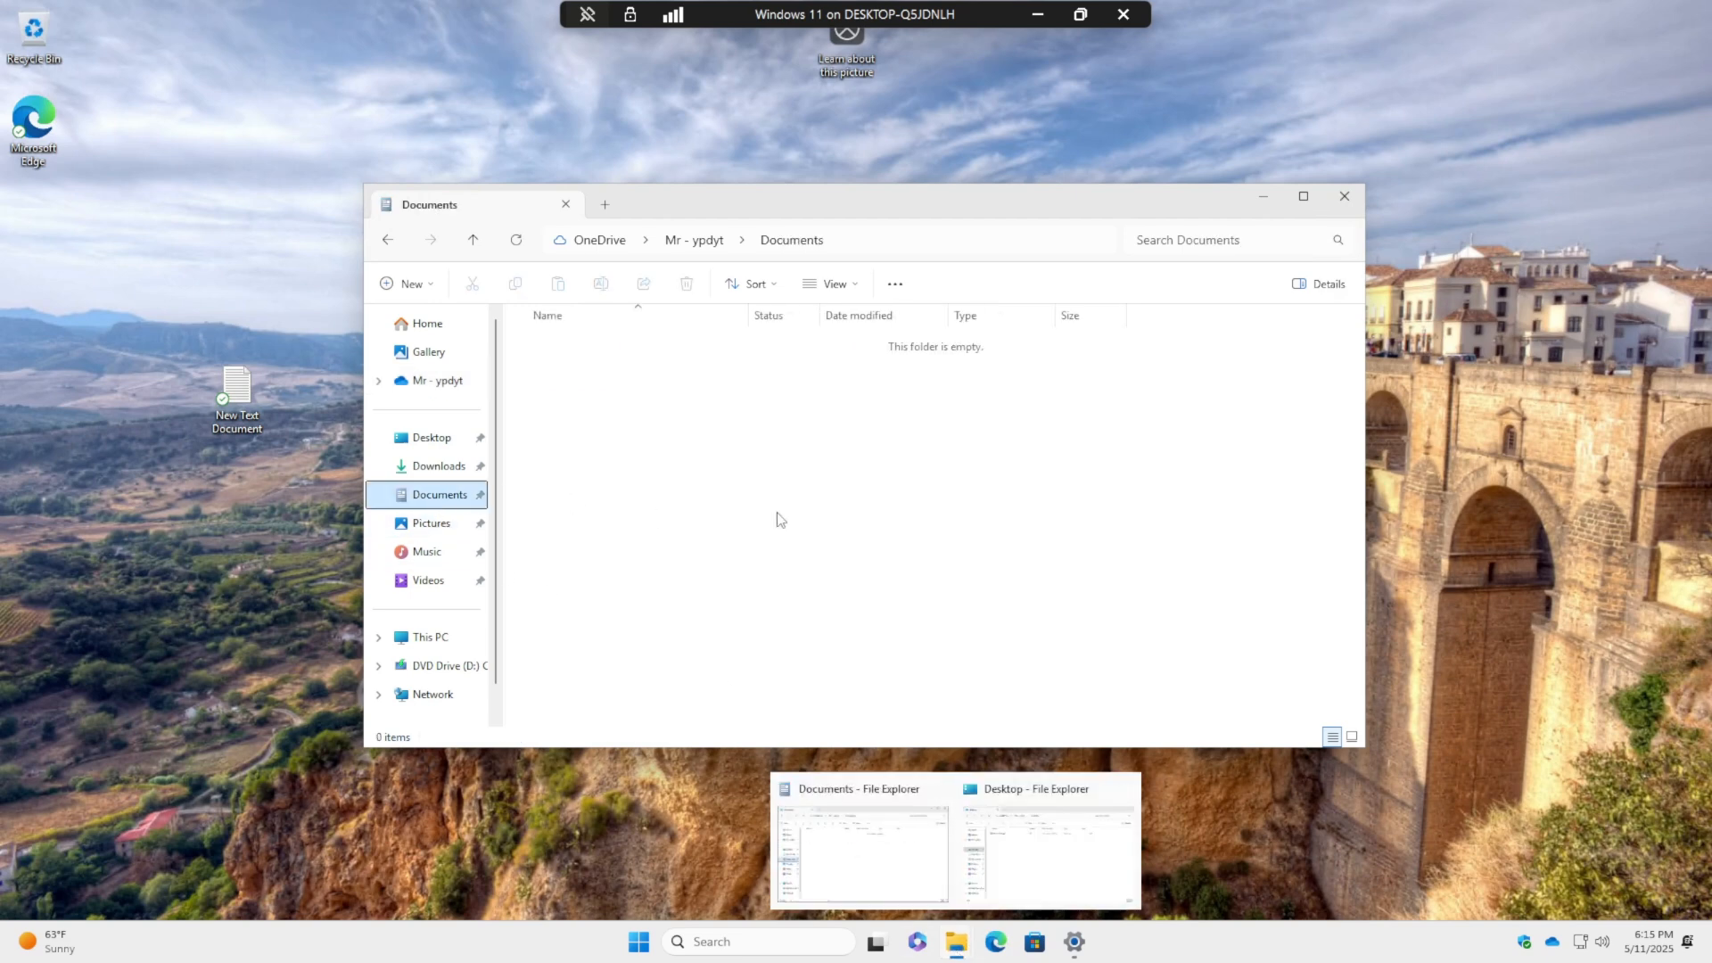
right_click(729, 484)
mouse_move(814, 627)
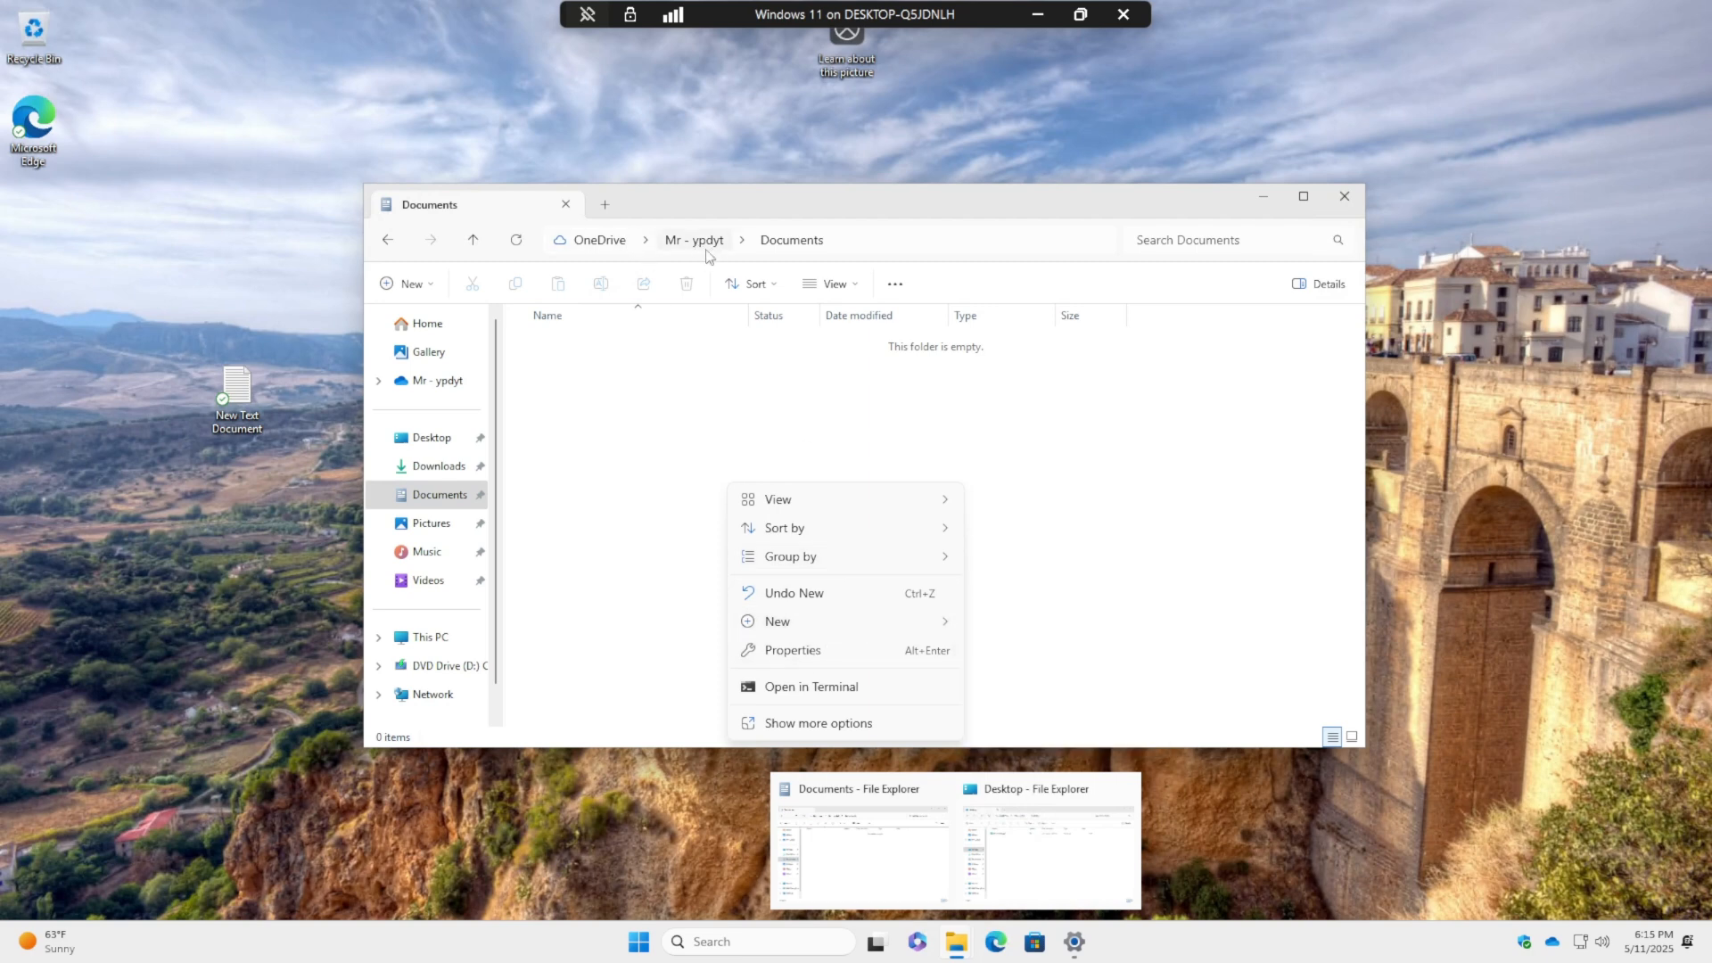
click(1024, 711)
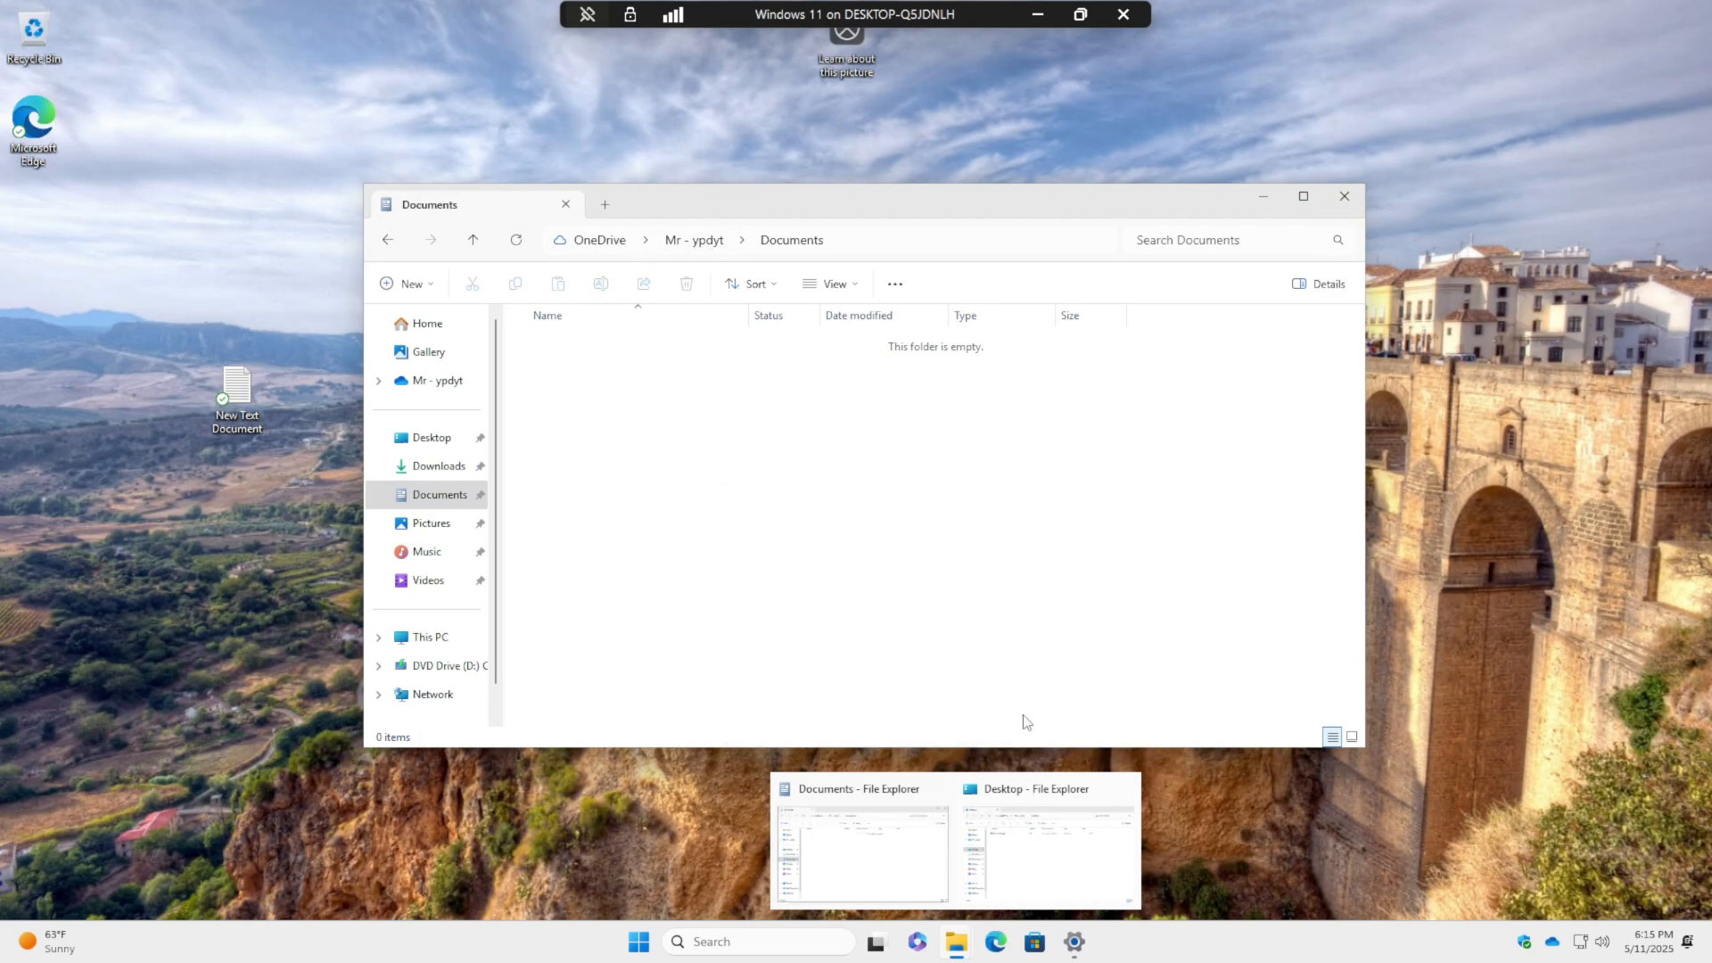
click(527, 565)
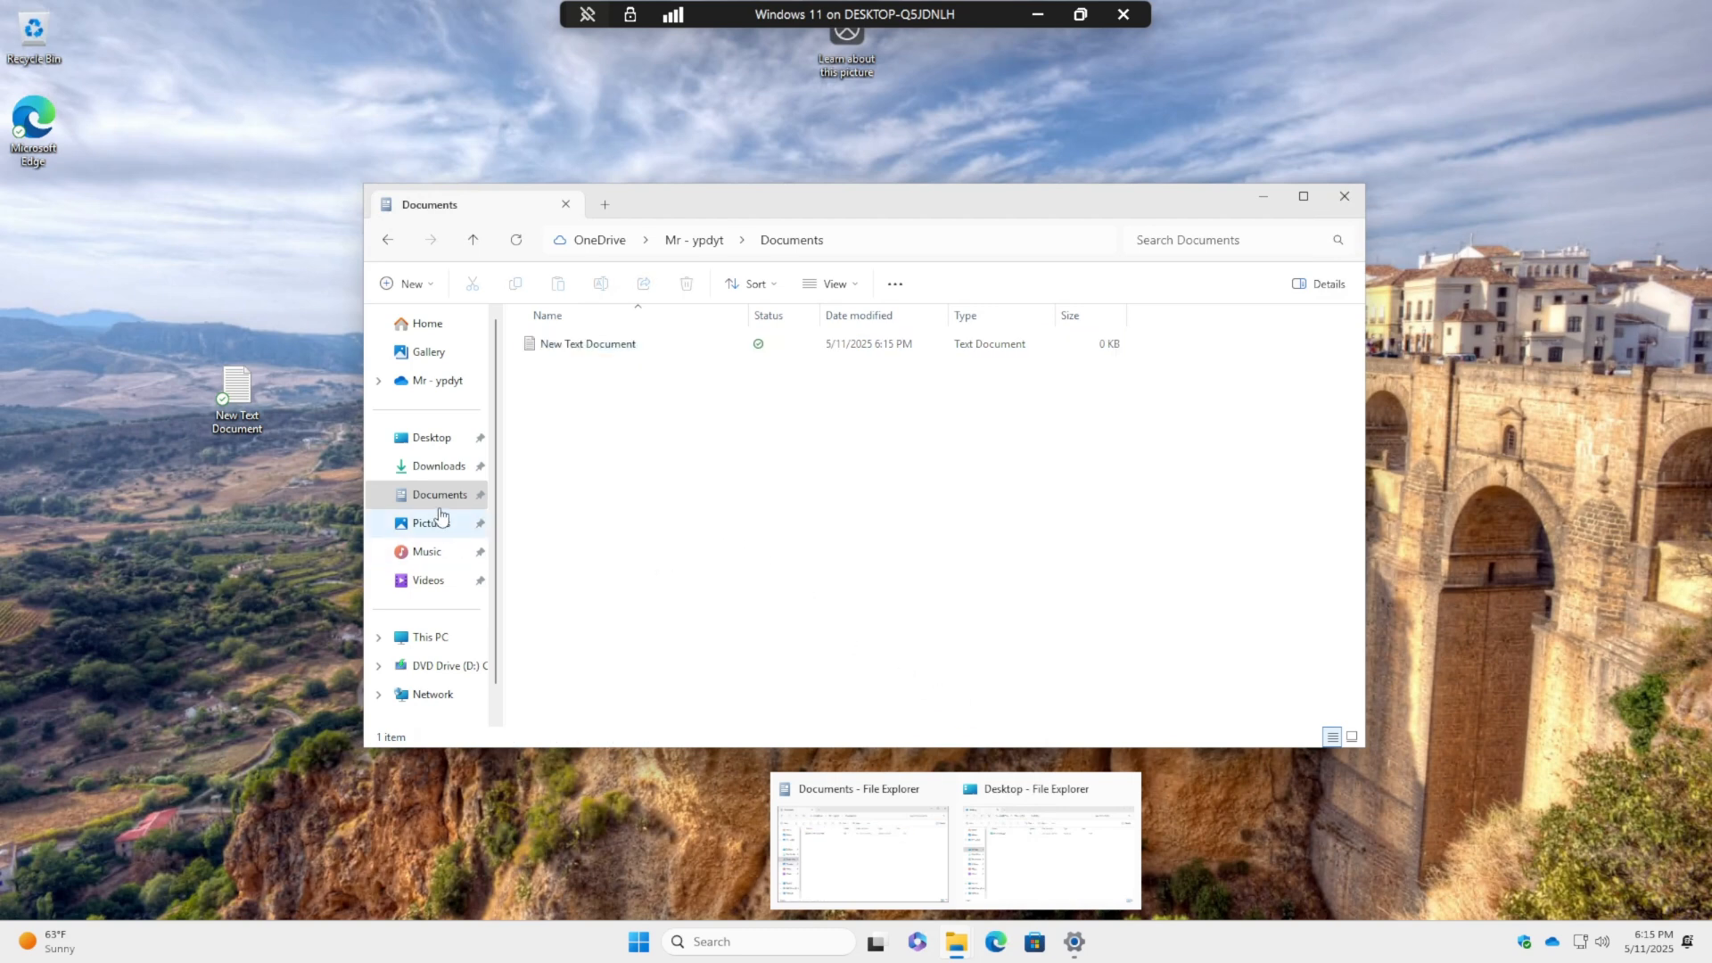
- Confirm the new text document shows up in the OneDrive Documents folder
click(426, 381)
double_click(576, 373)
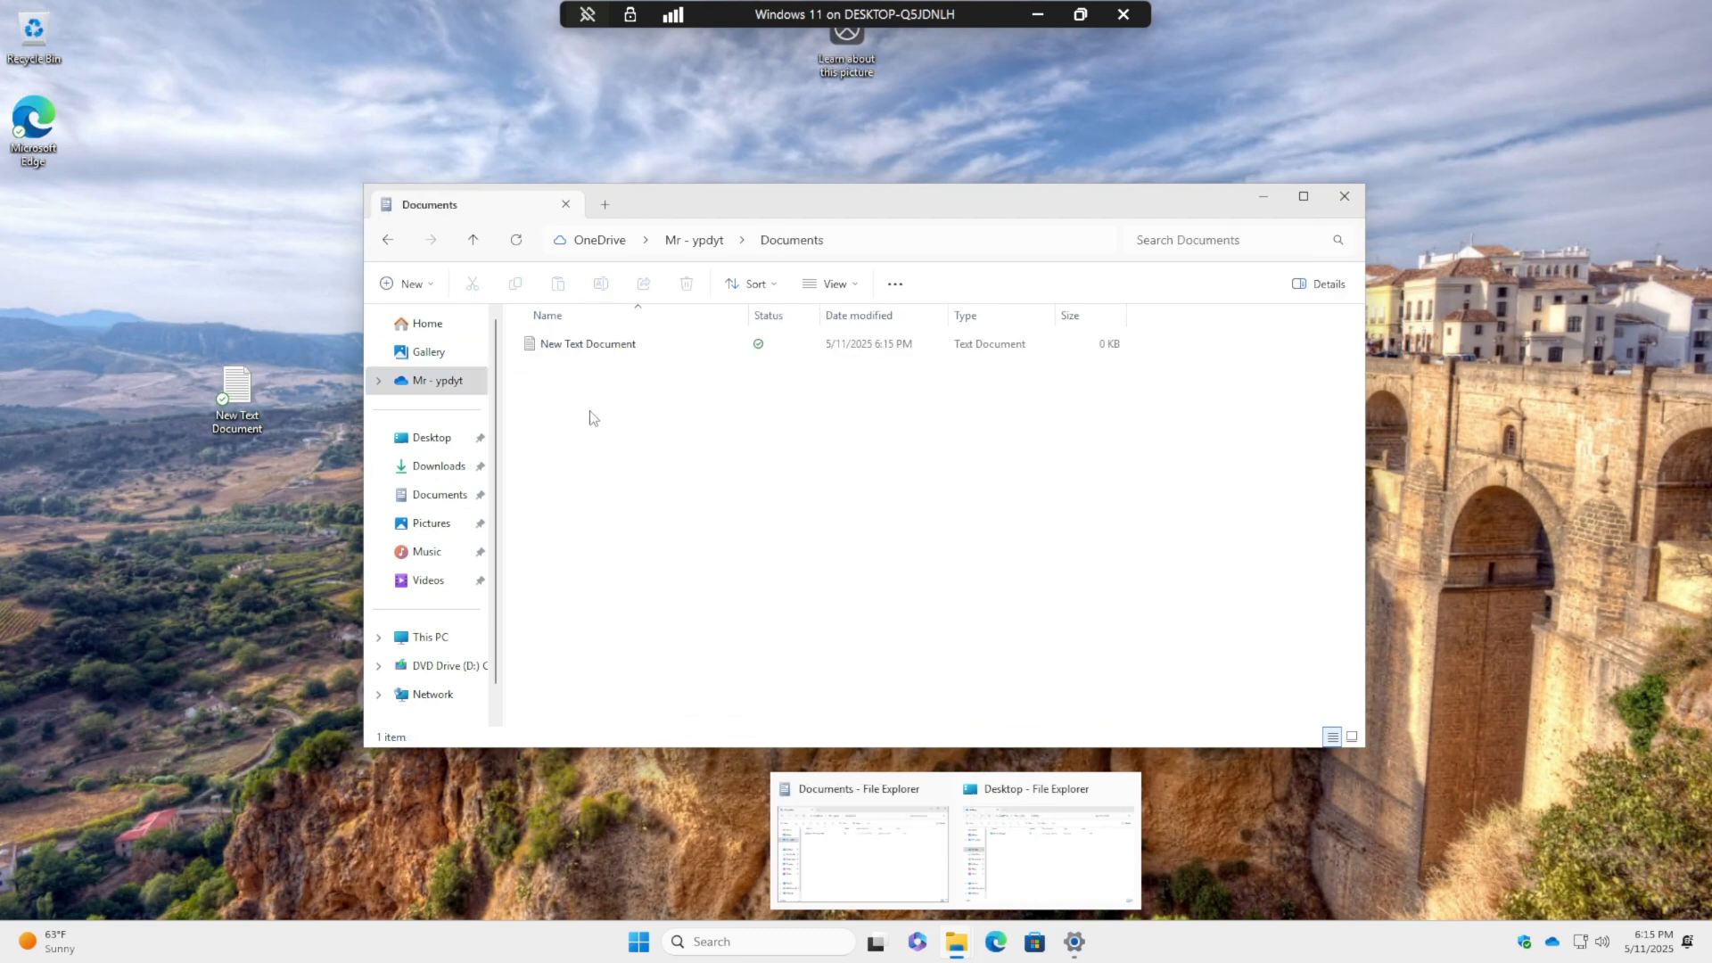
click(594, 346)
- Clear the file selection and close the OneDrive Documents window
click(842, 518)
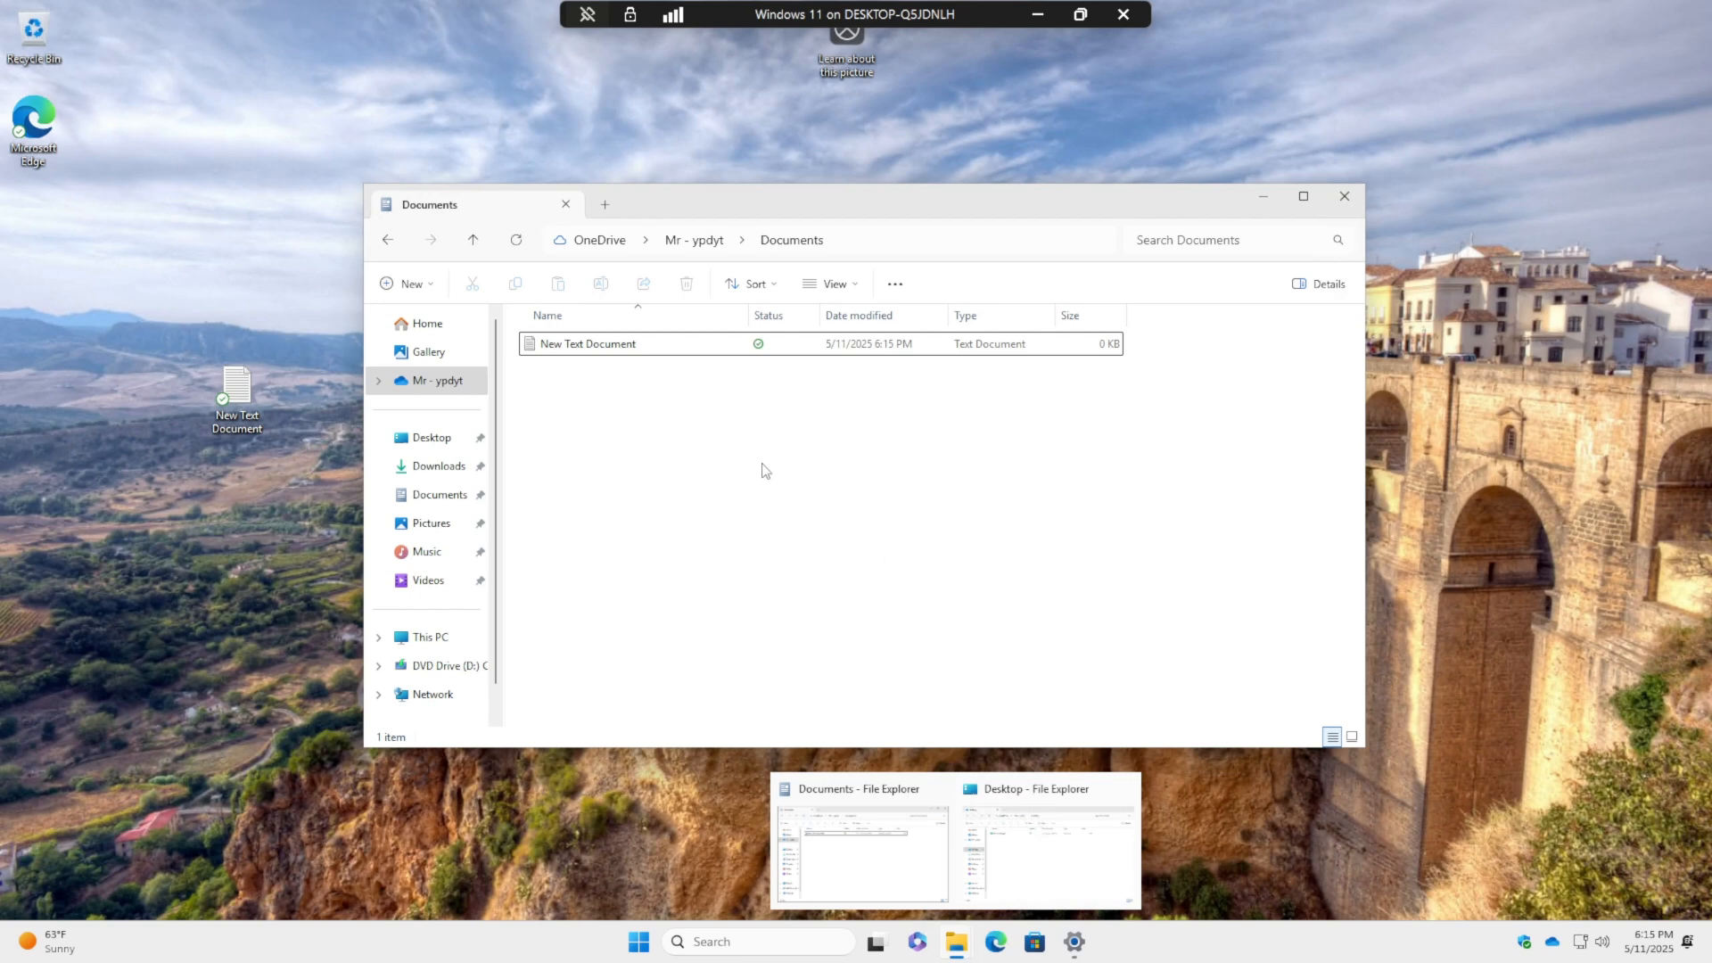
click(1341, 205)
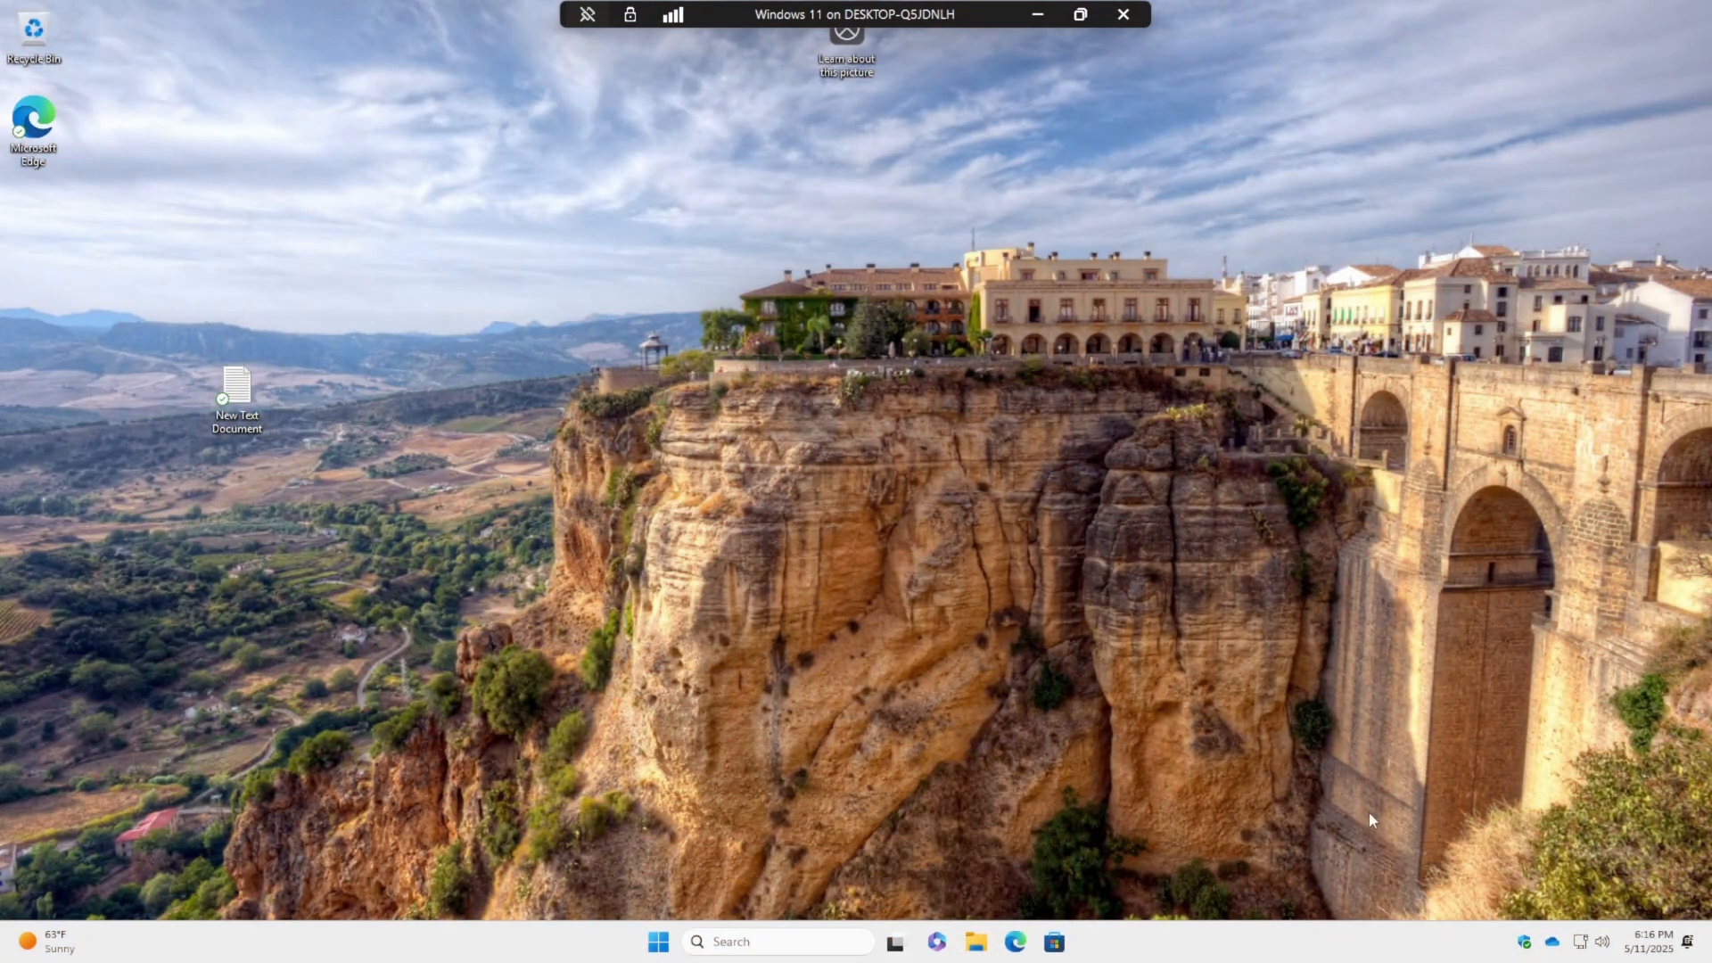
- Open the OneDrive settings from the tray icon on the Account section
click(1553, 947)
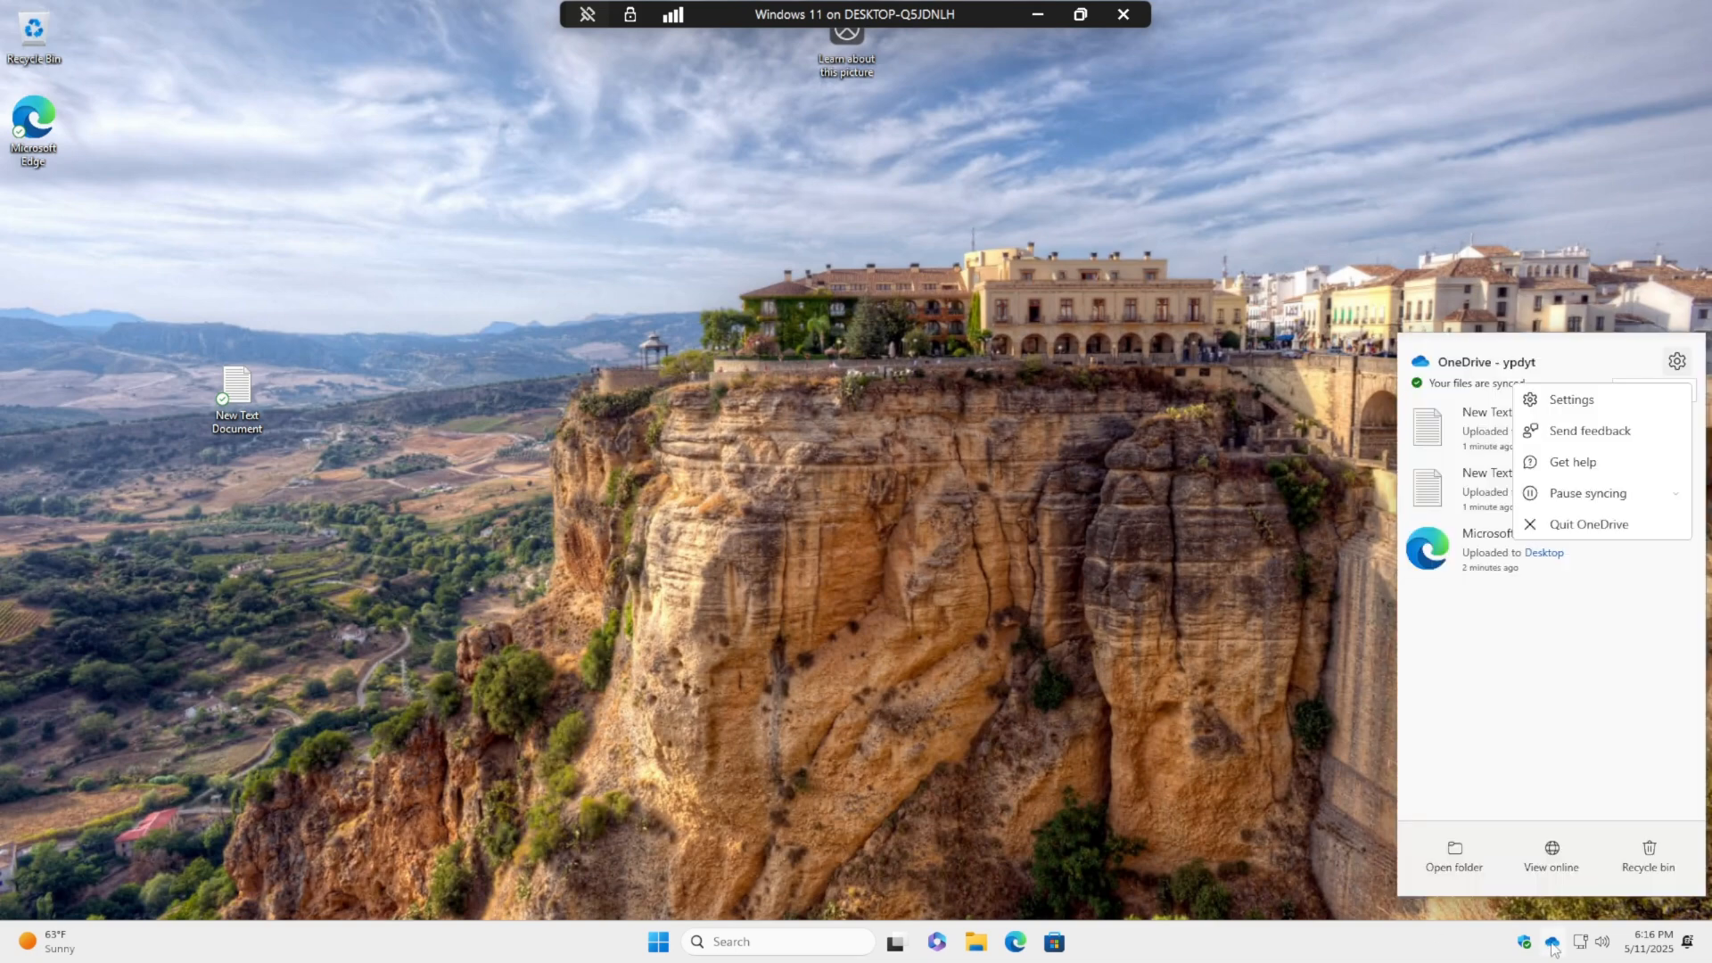
click(1567, 401)
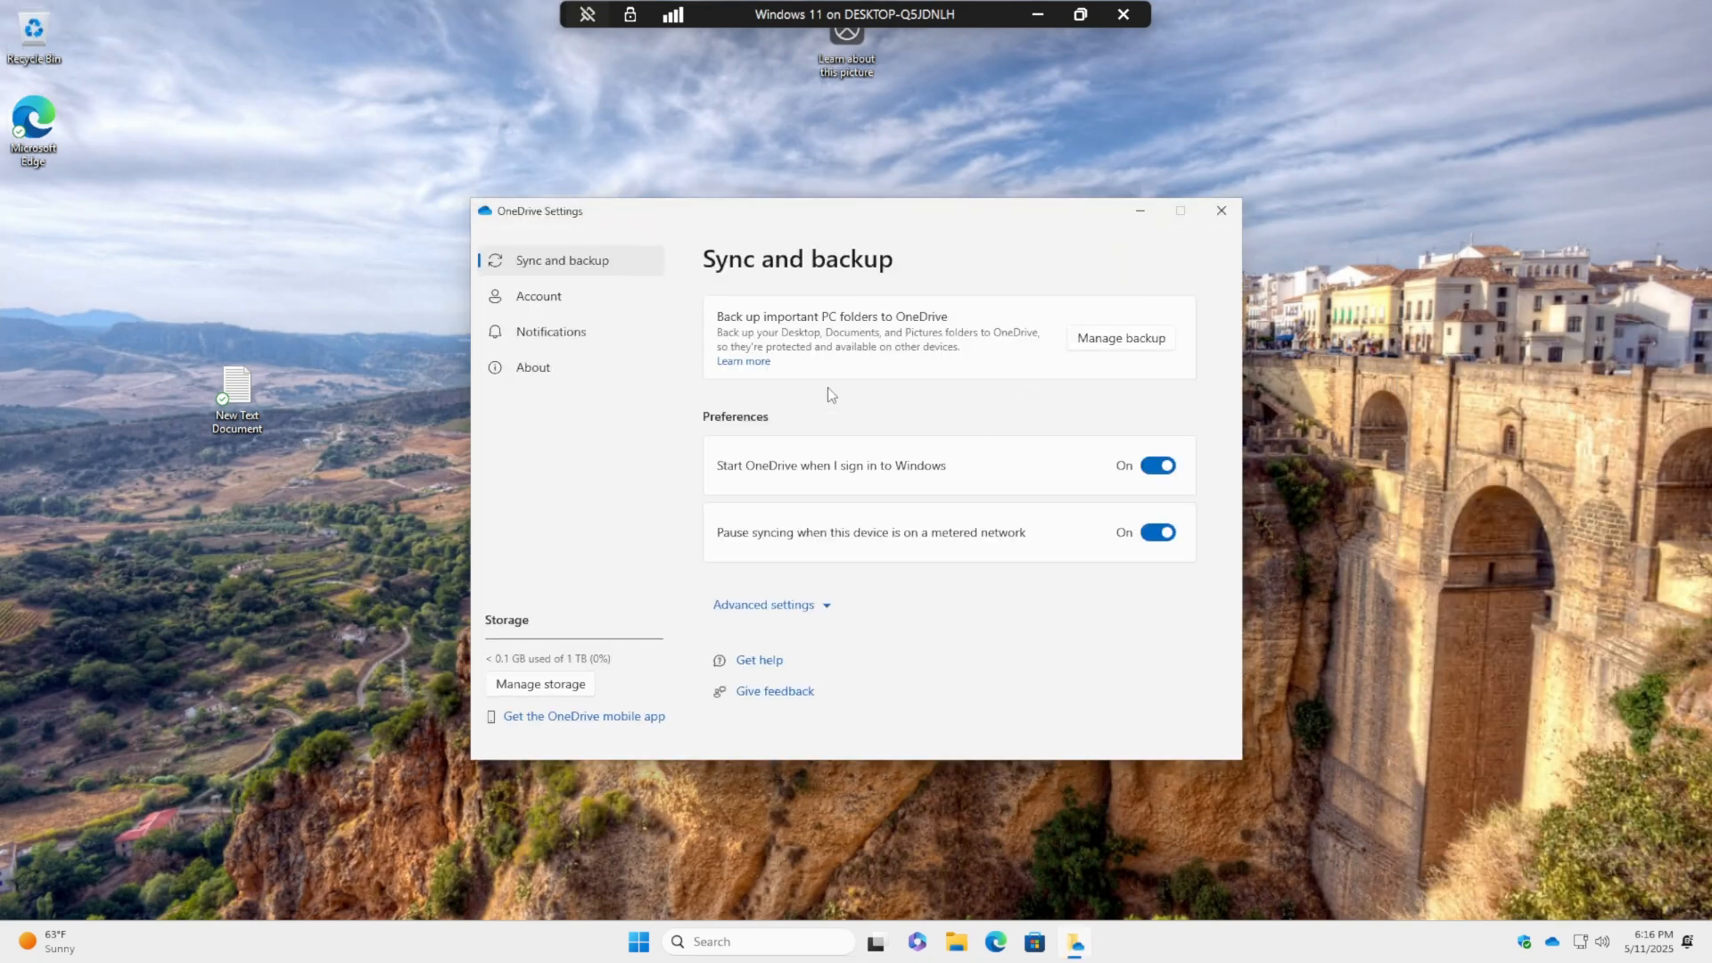
click(536, 300)
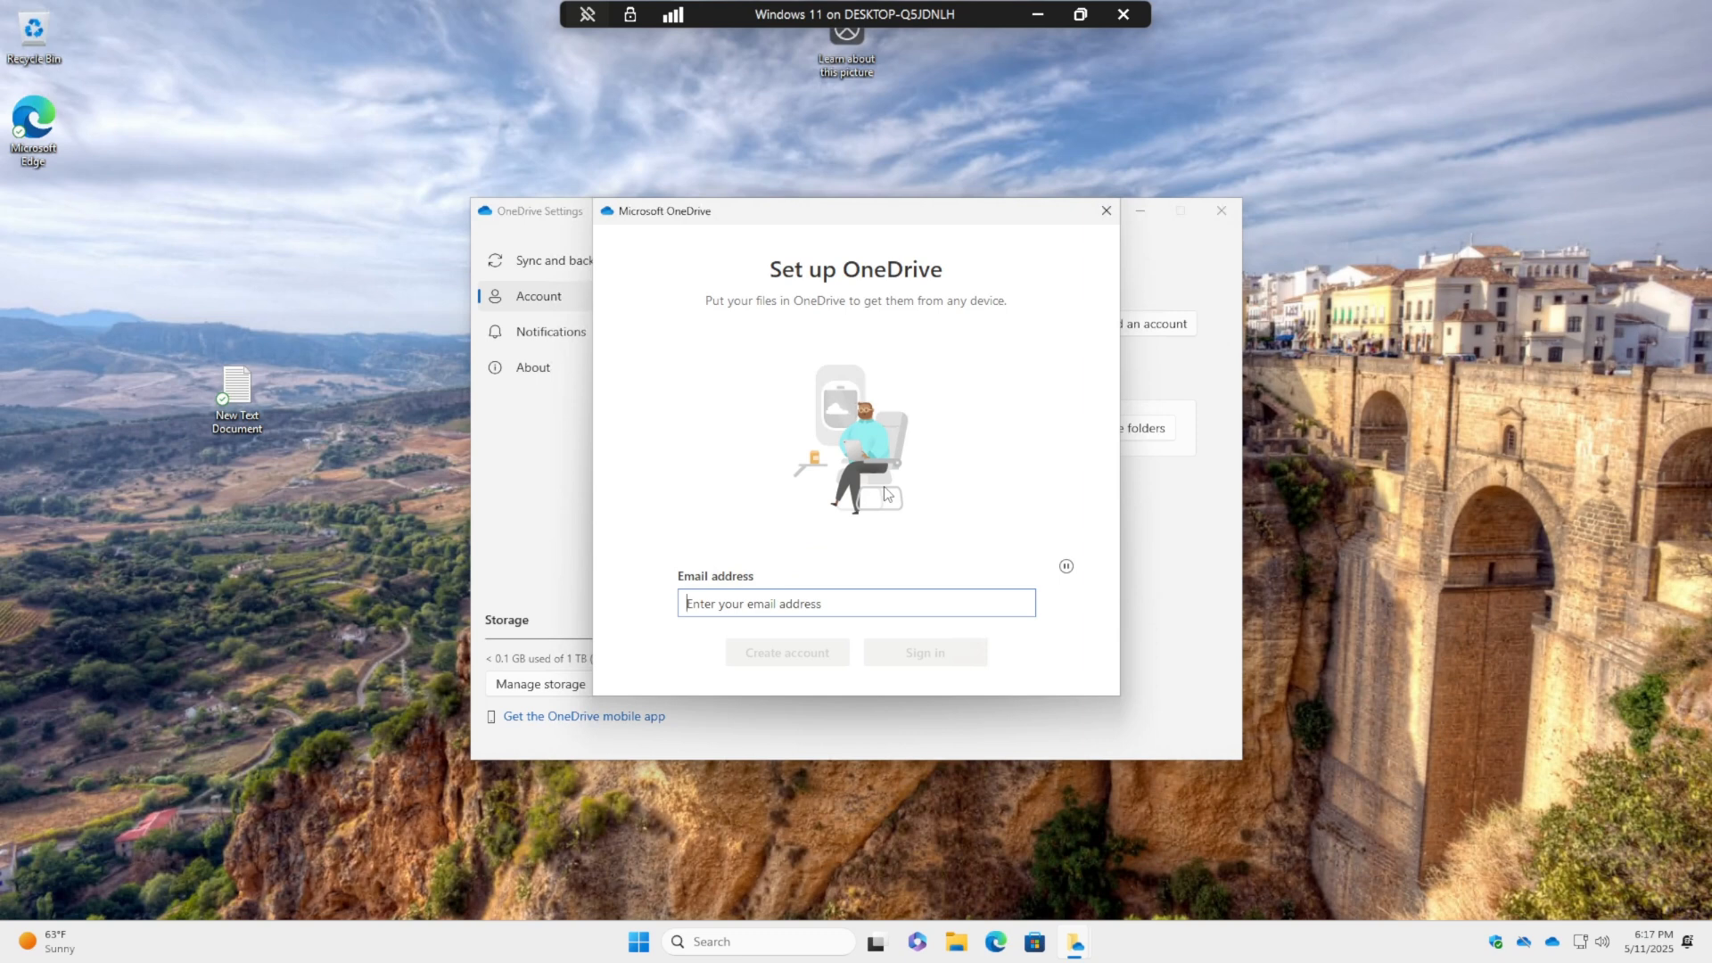
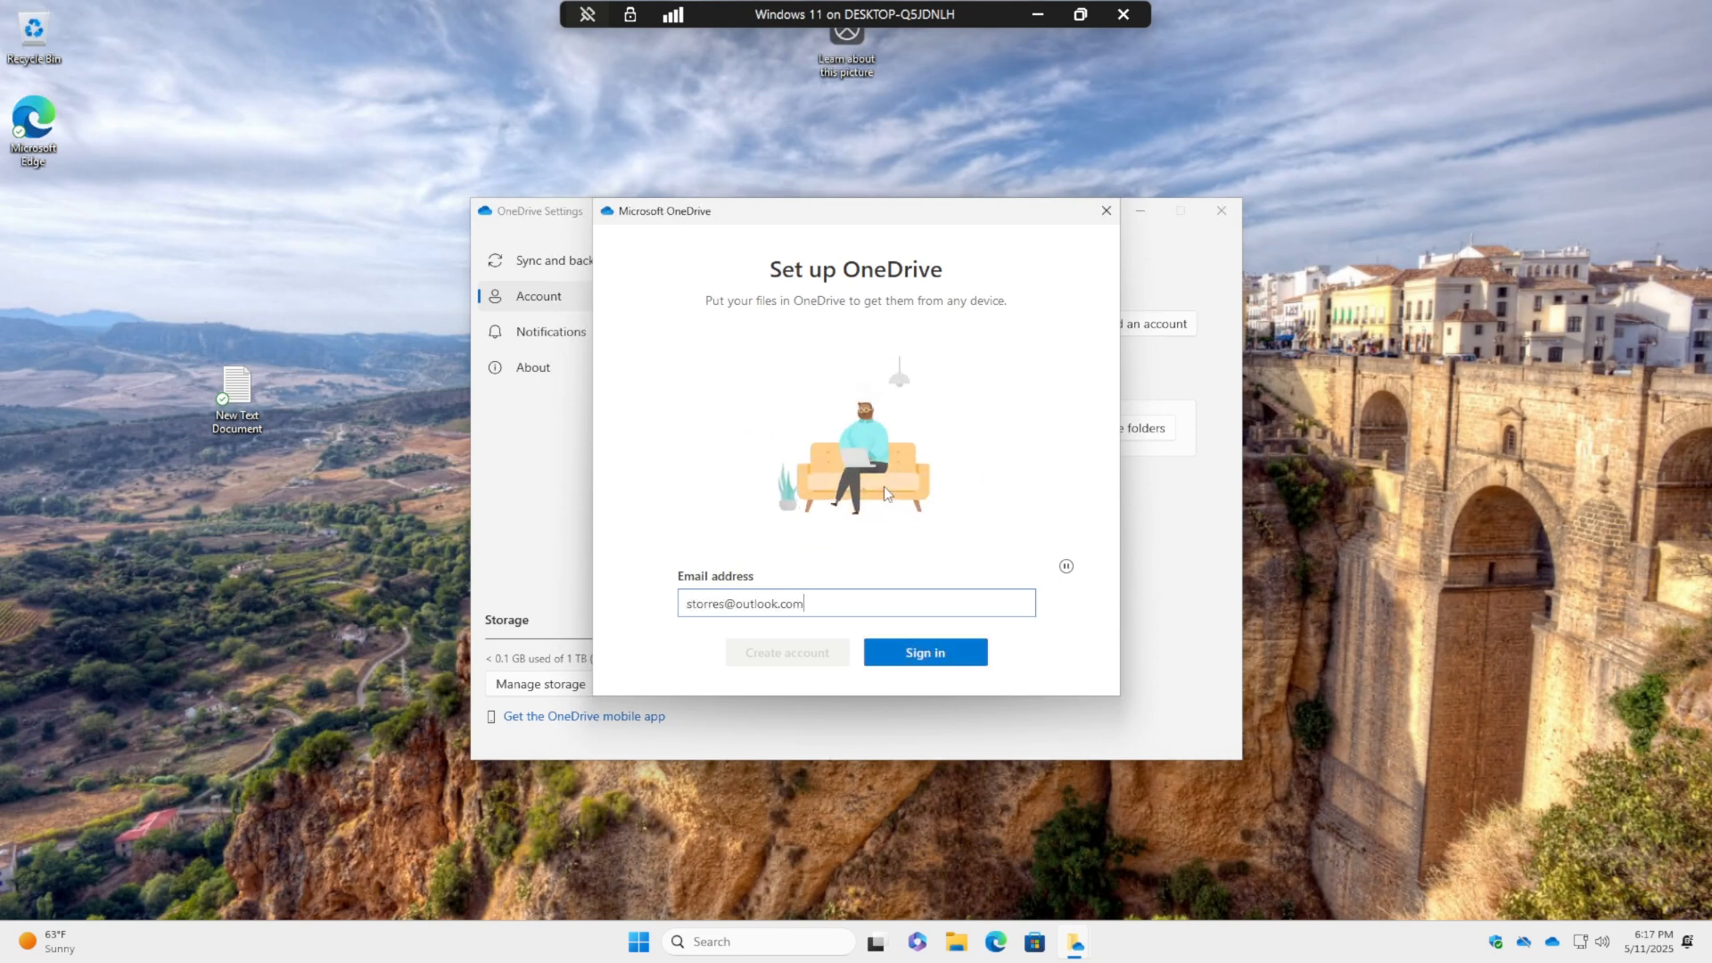
- Try adding a personal account e-mail, see it blocked by organization policy, and close the windows
key(Return)
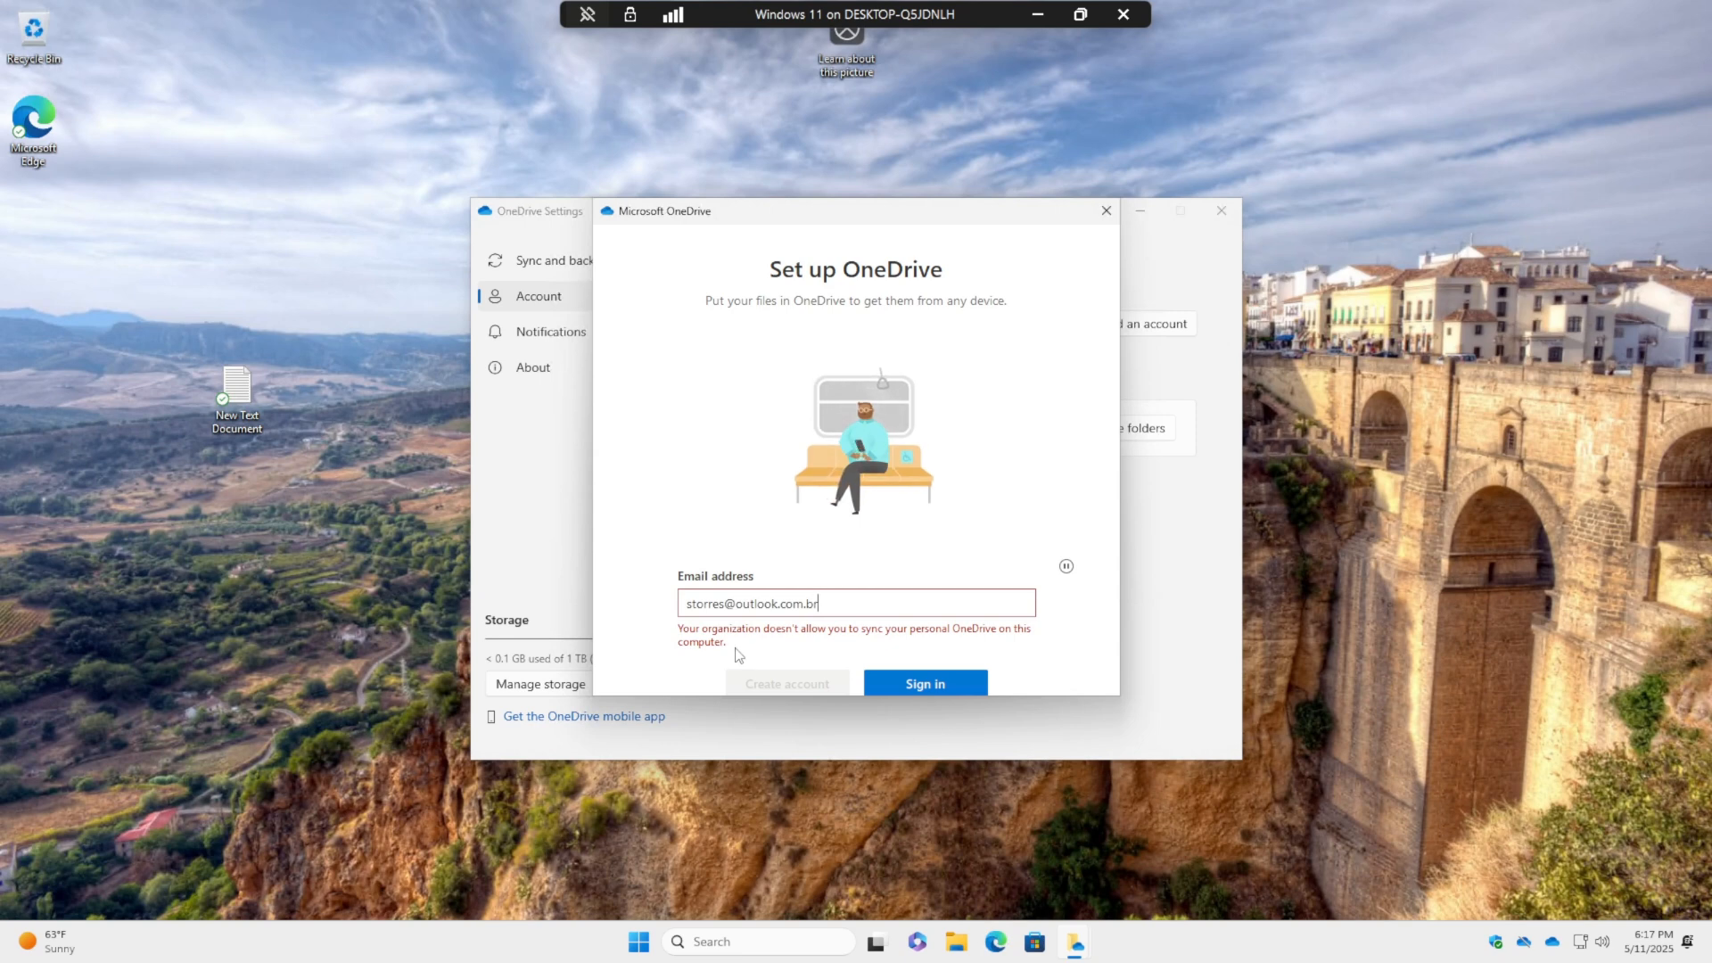
click(1106, 211)
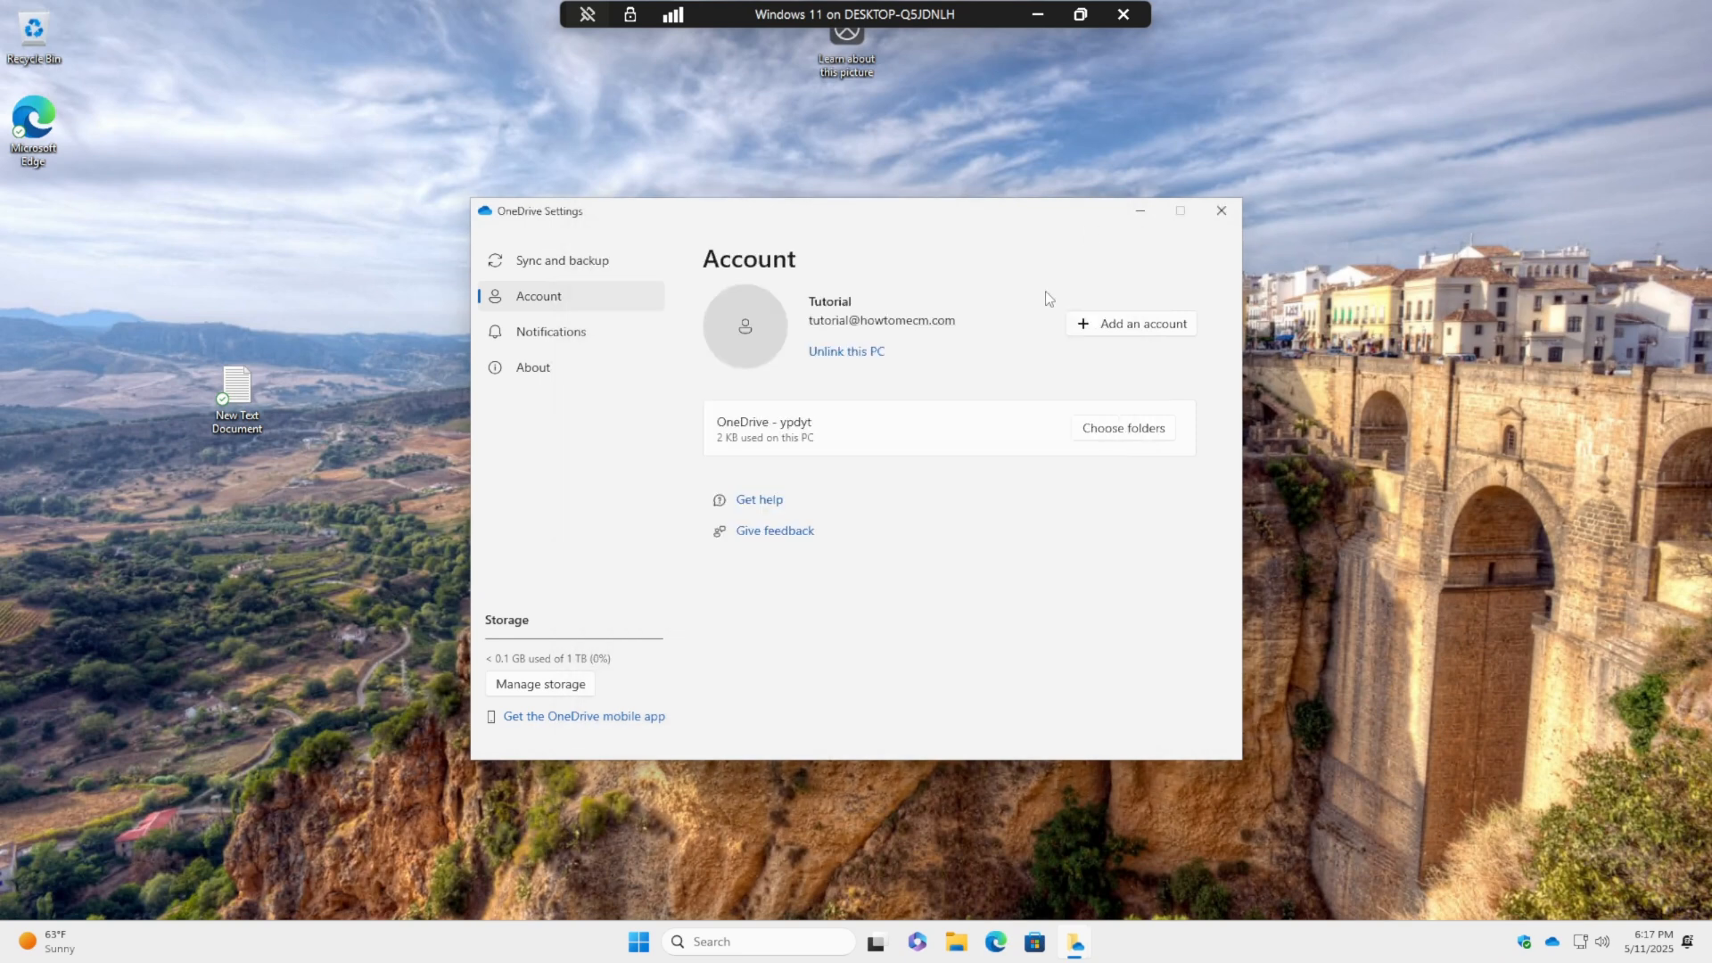
click(1231, 210)
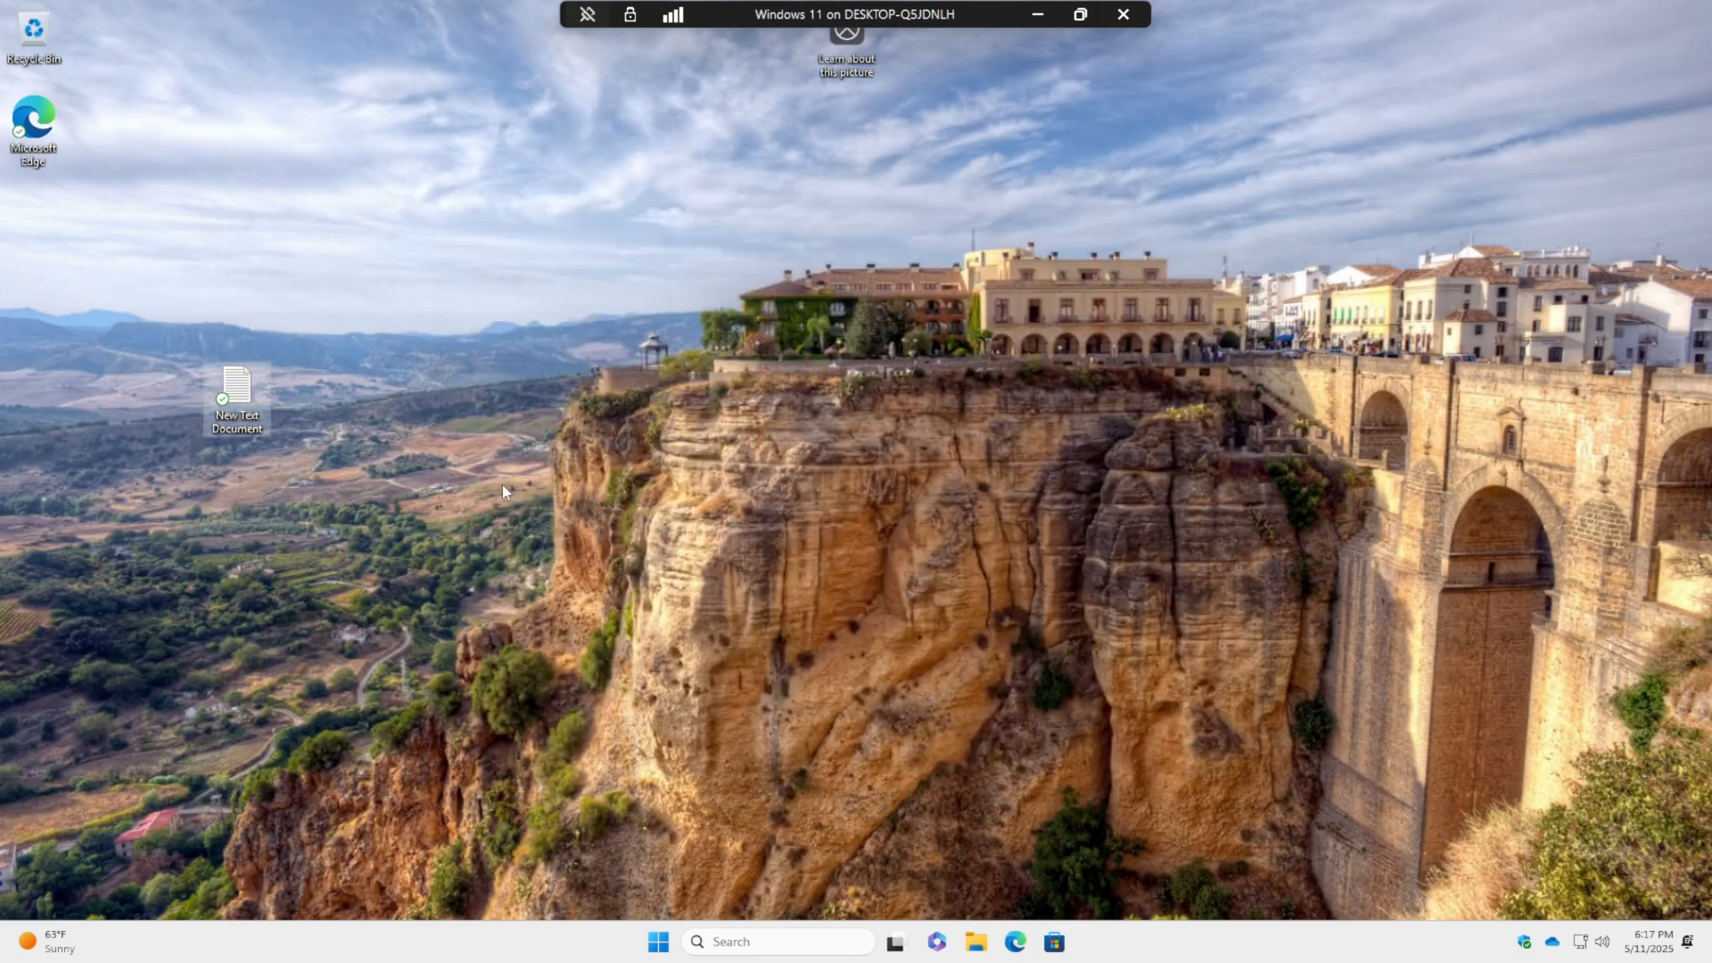
- Open a new File Explorer window and confirm the Documents folder's Properties location is under OneDrive
click(976, 942)
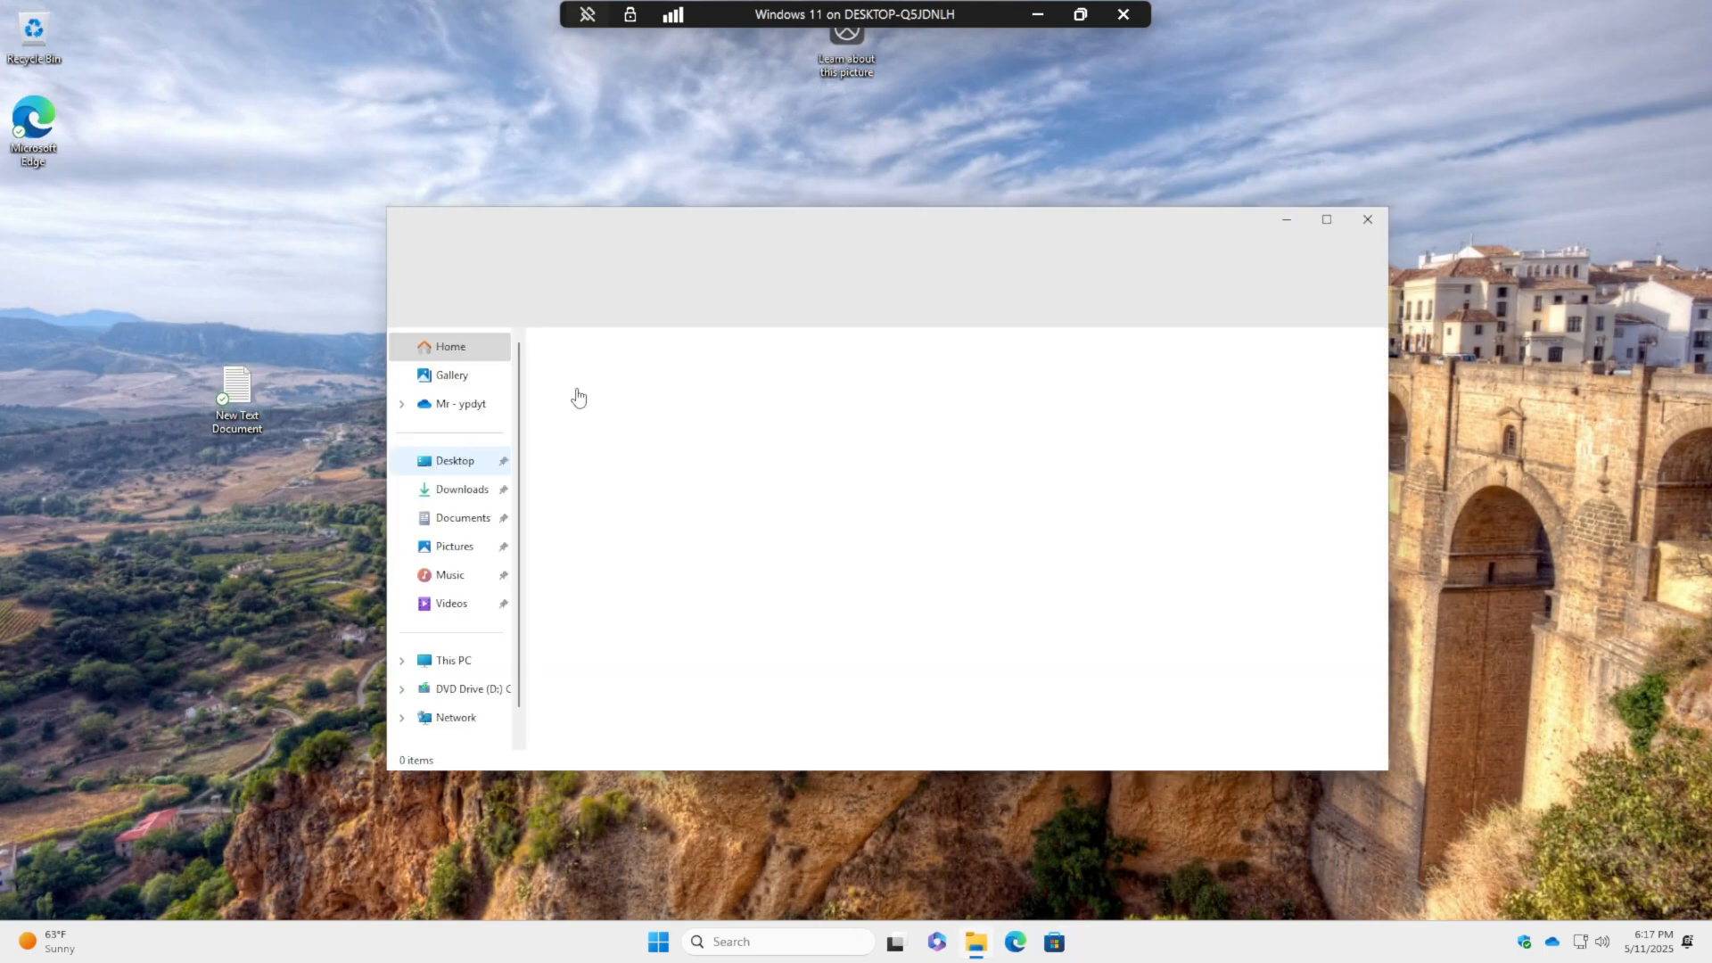
click(455, 492)
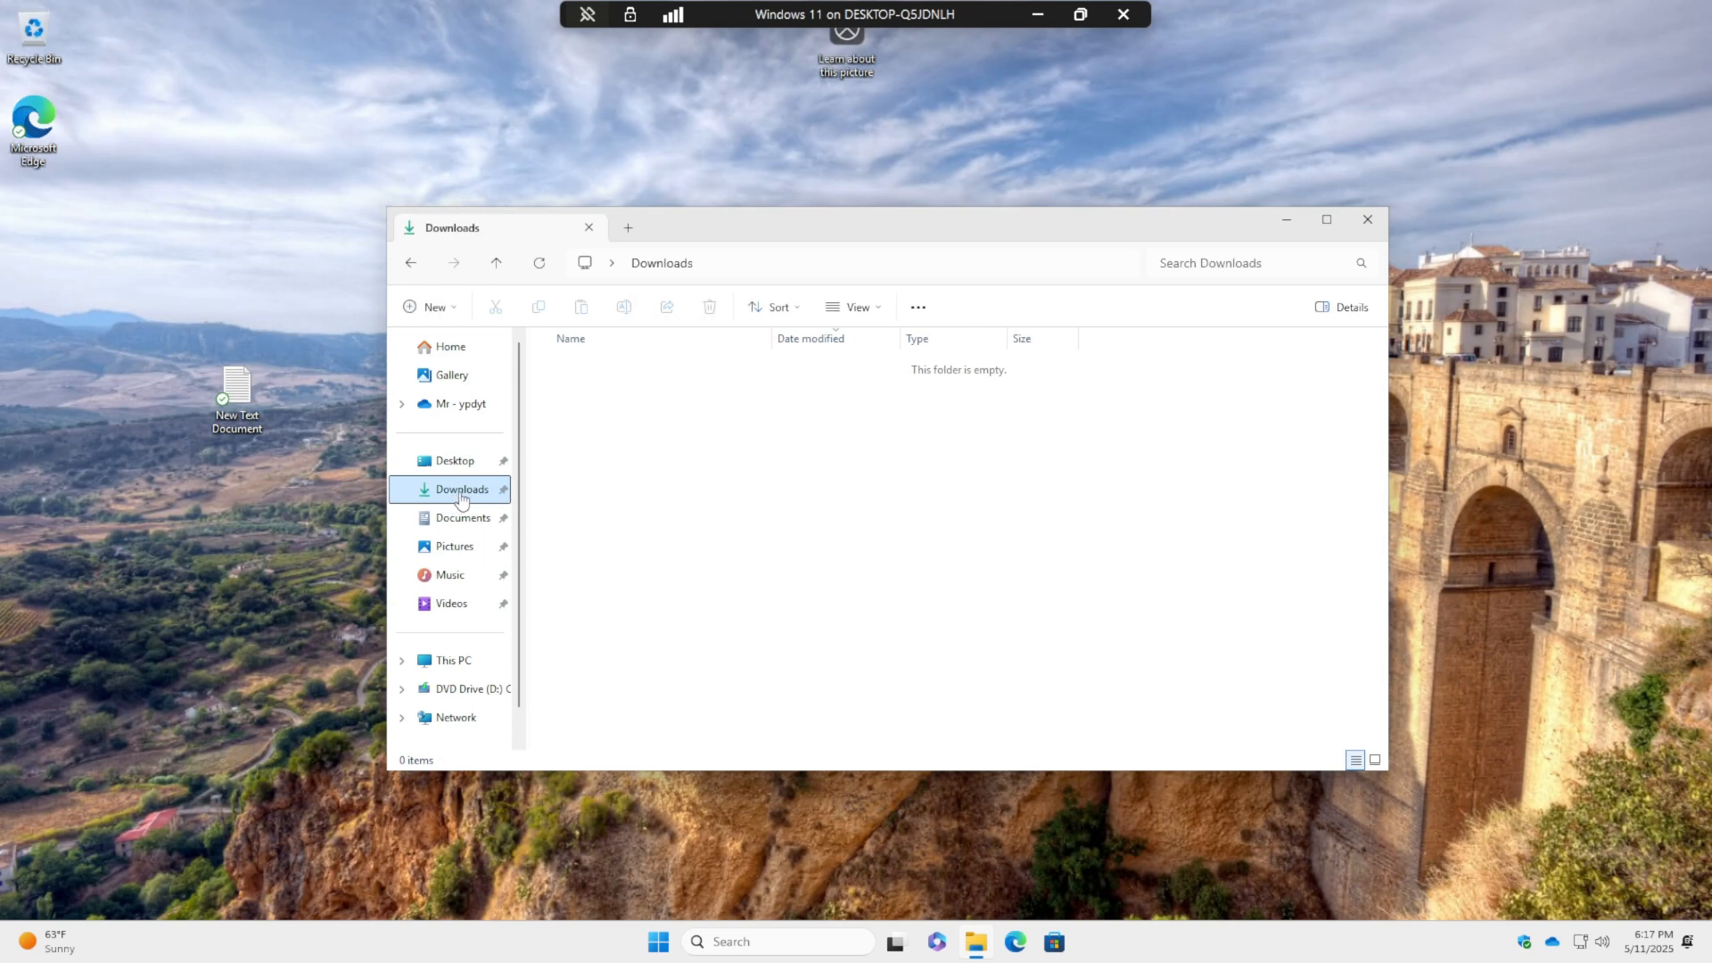
click(450, 526)
right_click(460, 519)
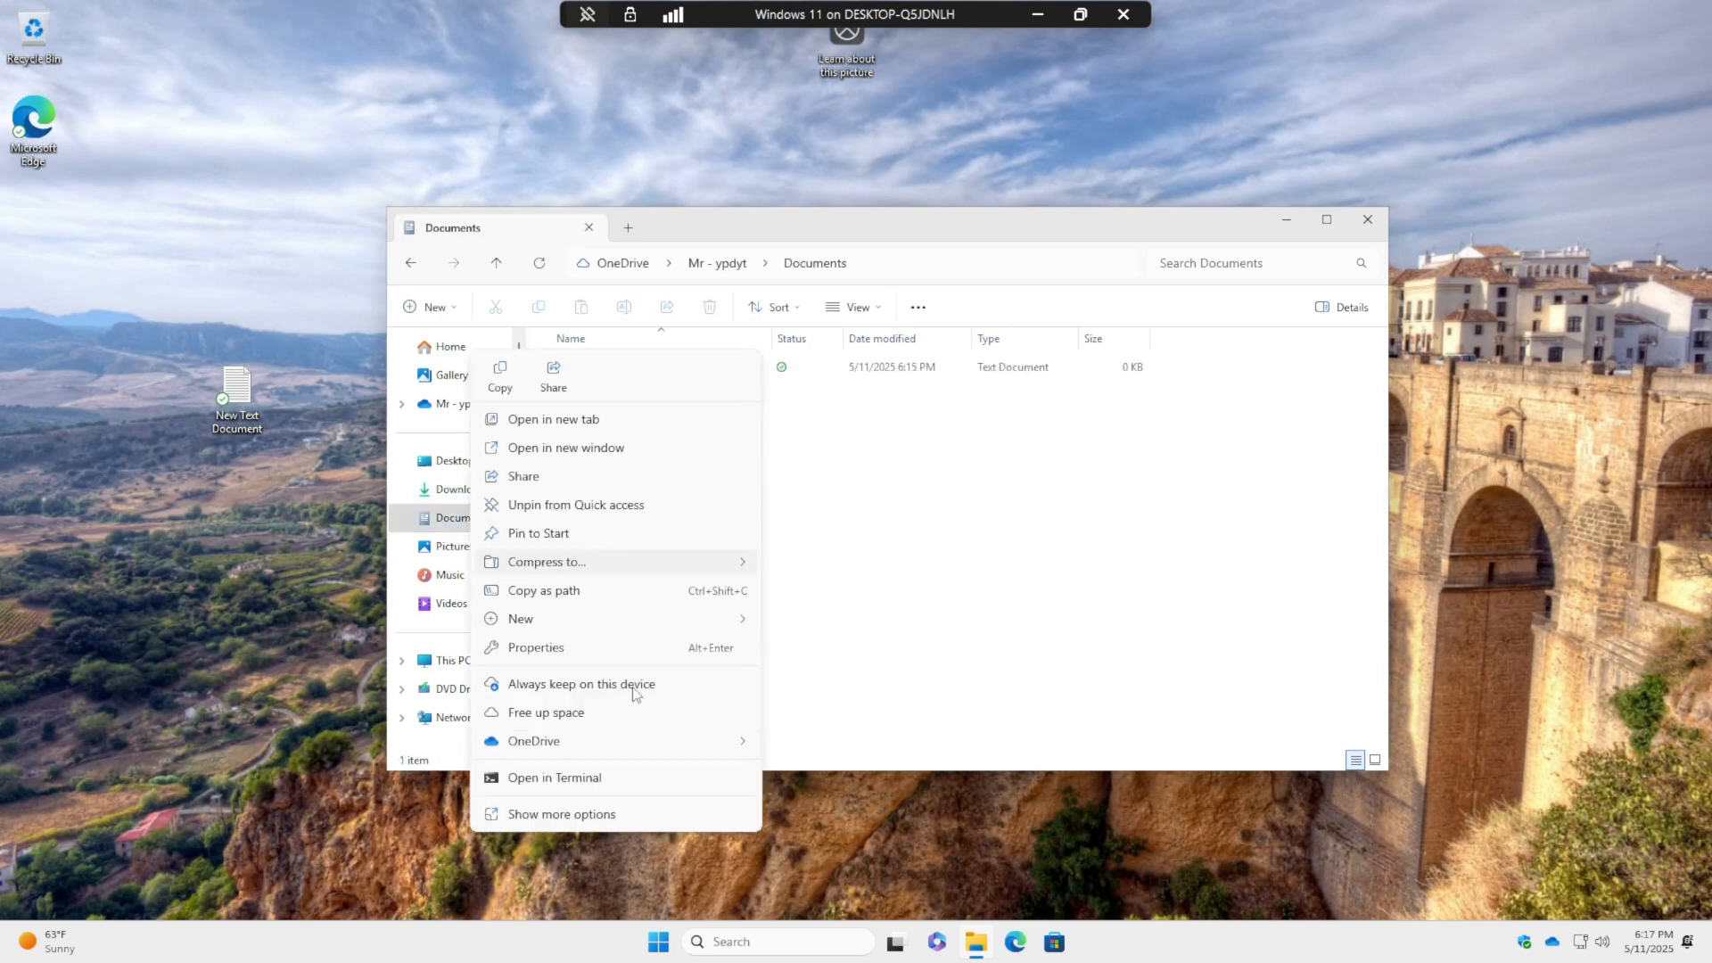
click(536, 648)
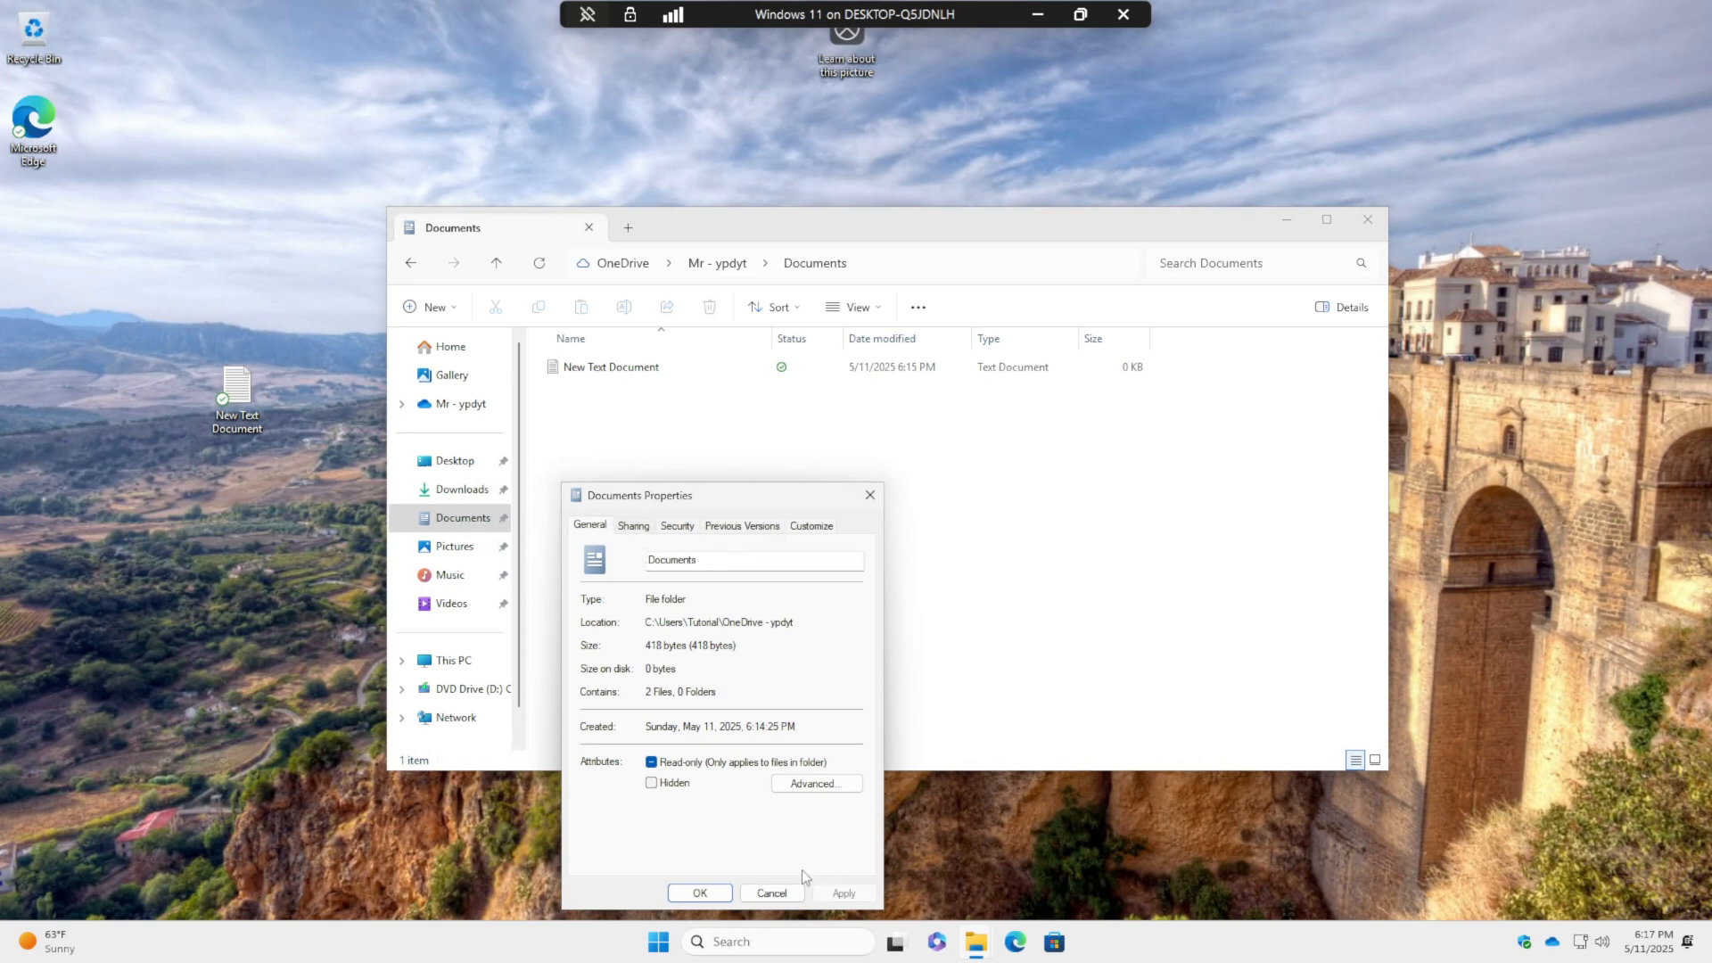
click(700, 893)
click(808, 620)
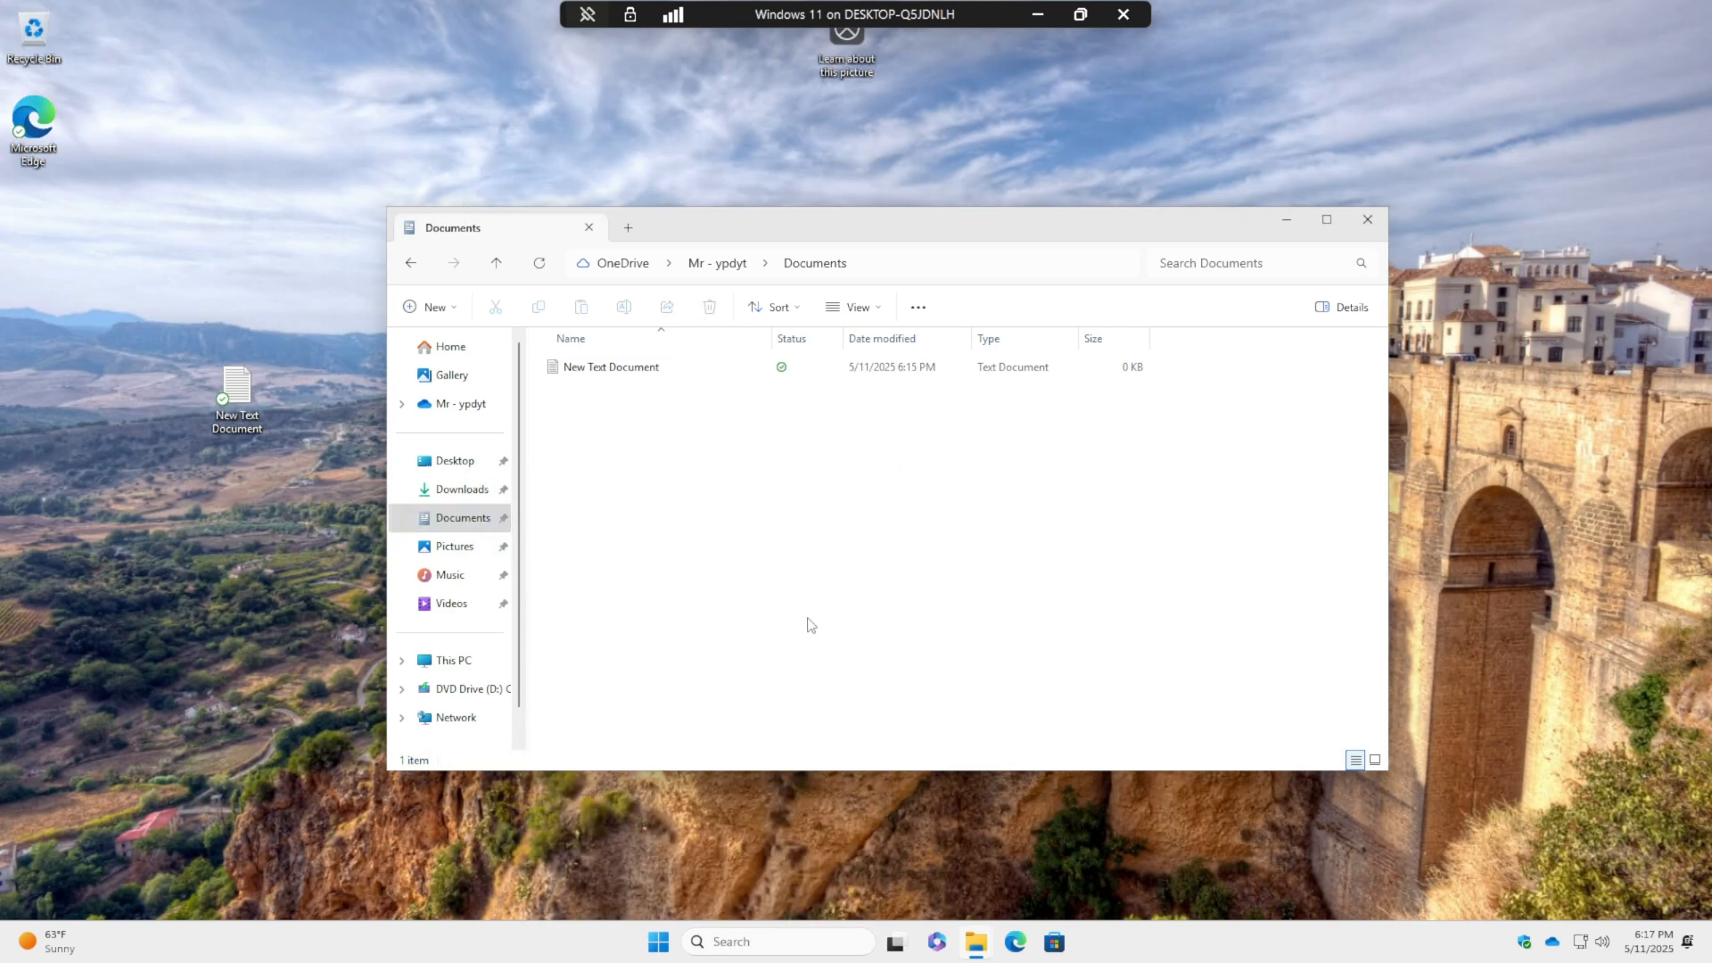